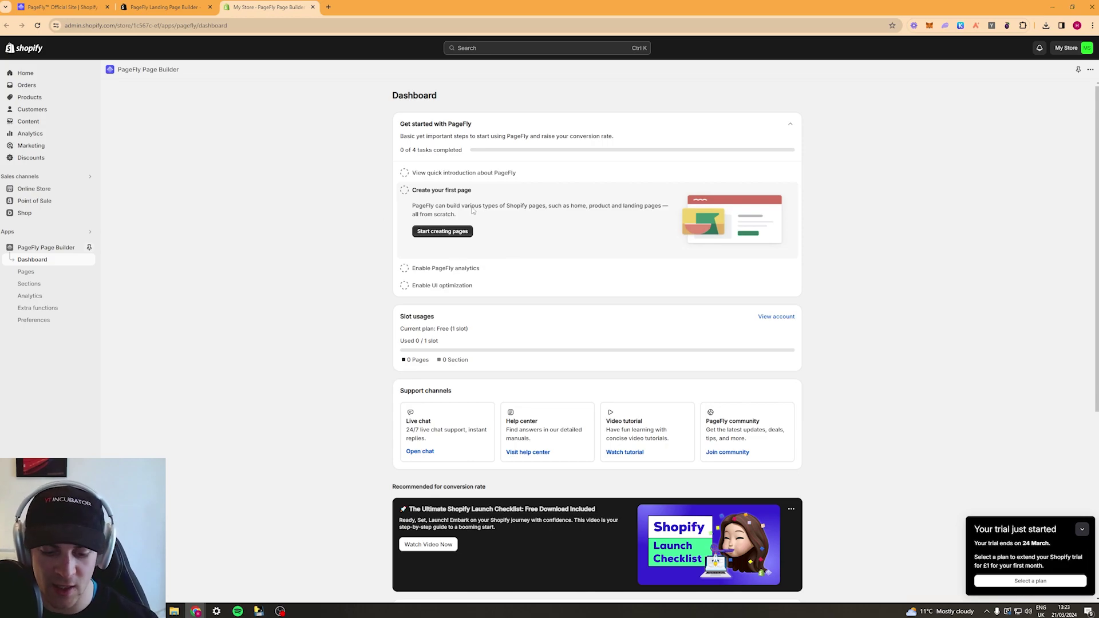
Start creating a new page from a template, choosing Product as the page type.
{"action": "key", "text": "ctrl+plus"}
{"action": "key", "text": "ctrl+plus"}
{"action": "scroll", "coordinate": [472, 210], "scroll_direction": "down", "scroll_amount": 1}
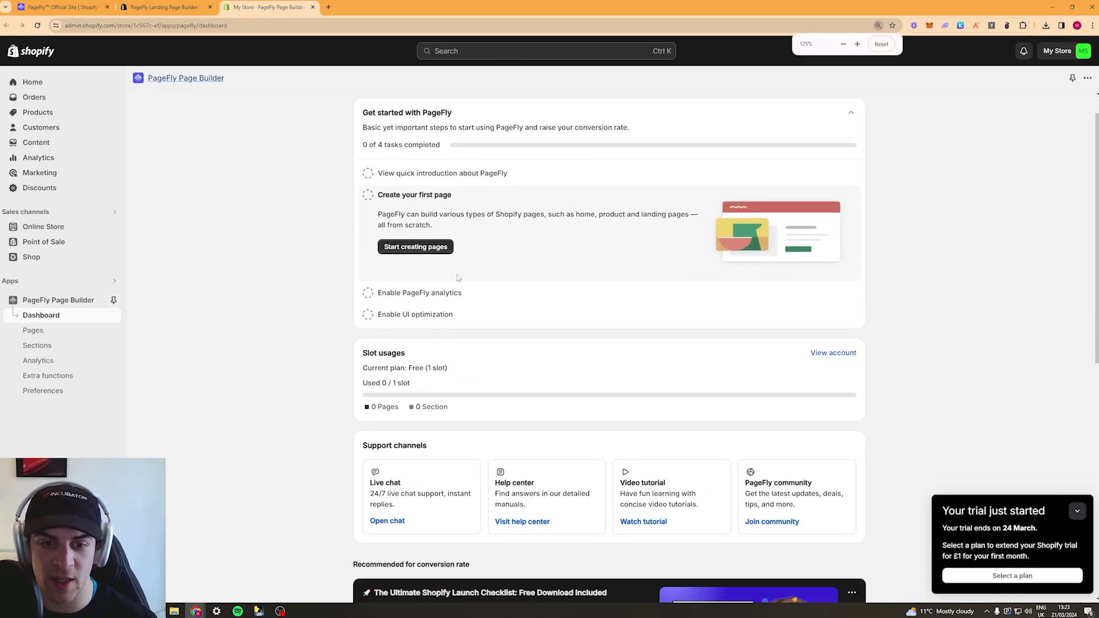
{"action": "left_click", "coordinate": [422, 241]}
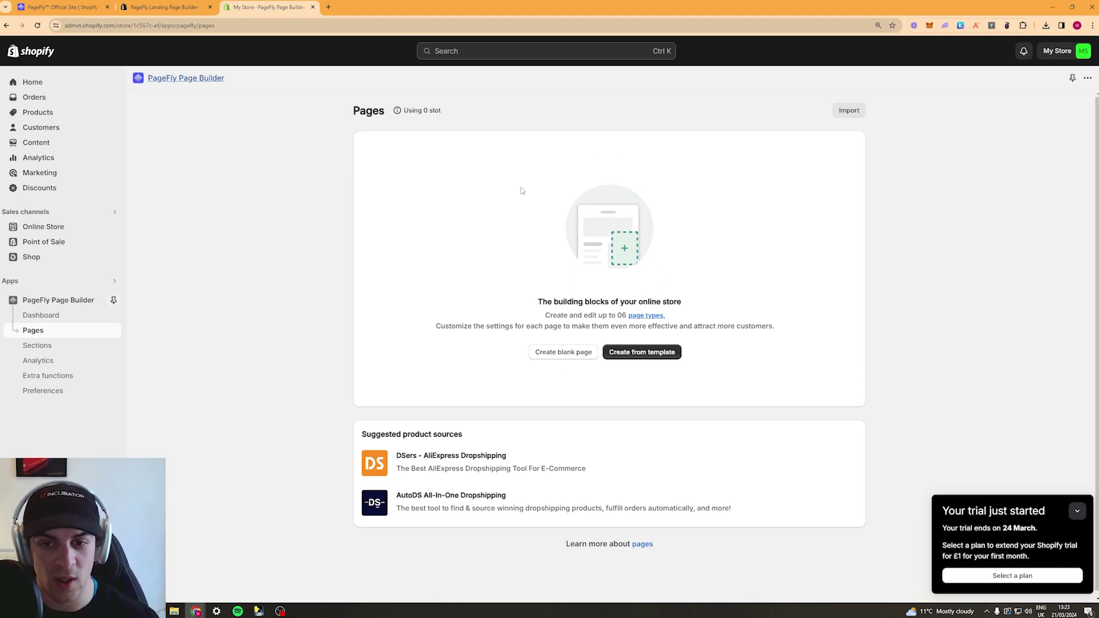
{"action": "left_click", "coordinate": [639, 357]}
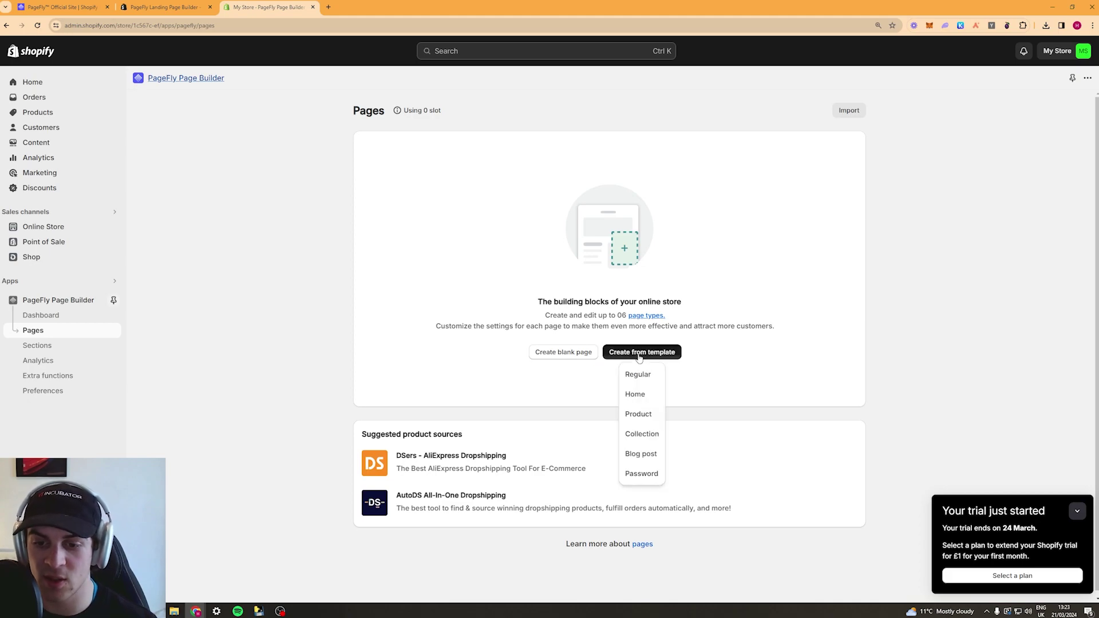
{"action": "left_click", "coordinate": [648, 419]}
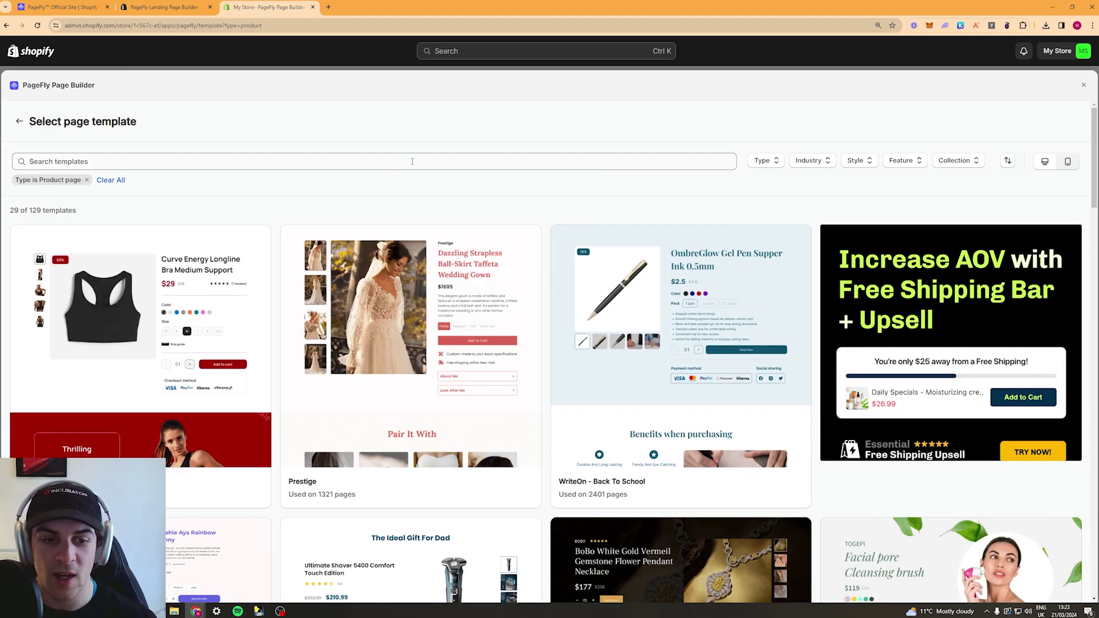
Browse the product page templates, dismiss the recommendation survey, and select the WriteOn - Back To School template.
{"action": "scroll", "coordinate": [468, 175], "scroll_direction": "down", "scroll_amount": 1}
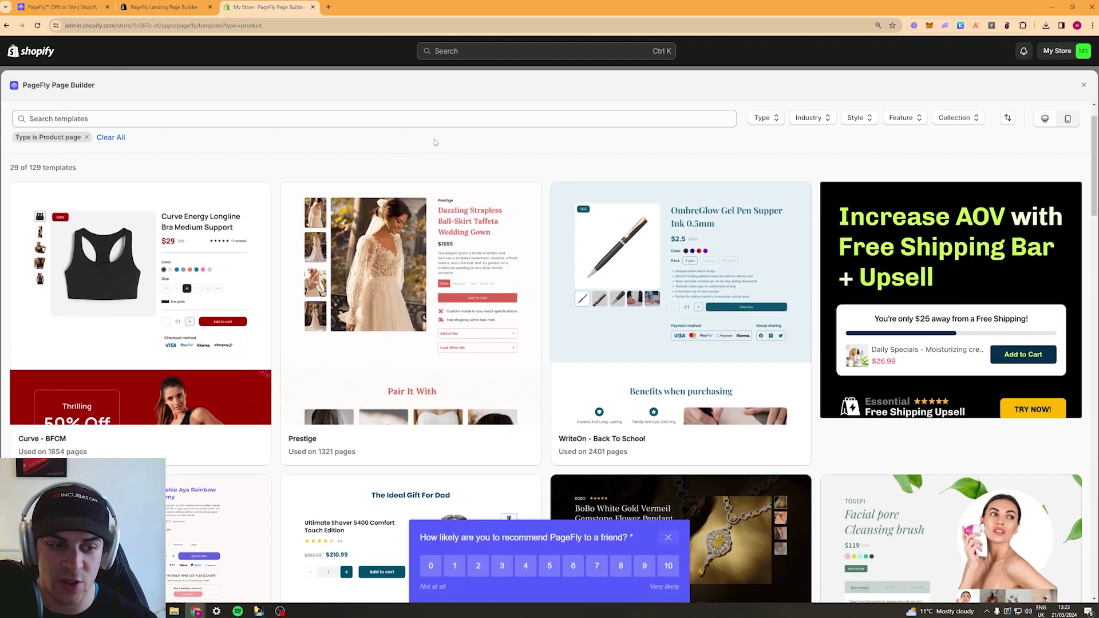
{"action": "scroll", "coordinate": [439, 142], "scroll_direction": "up", "scroll_amount": 1}
{"action": "left_click", "coordinate": [668, 538]}
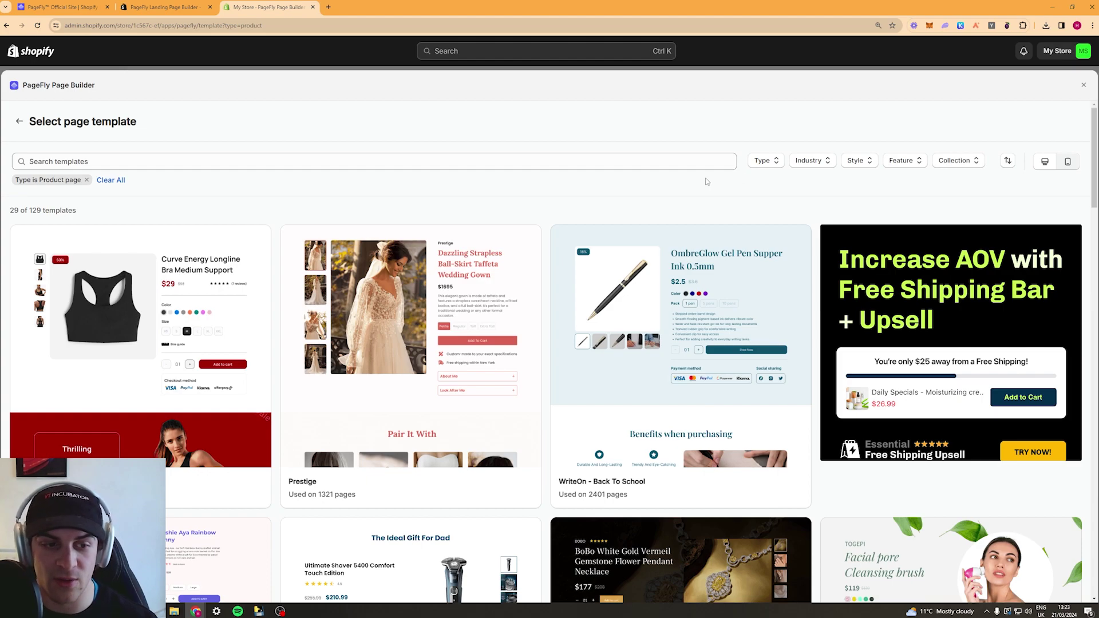
{"action": "scroll", "coordinate": [657, 196], "scroll_direction": "down", "scroll_amount": 10}
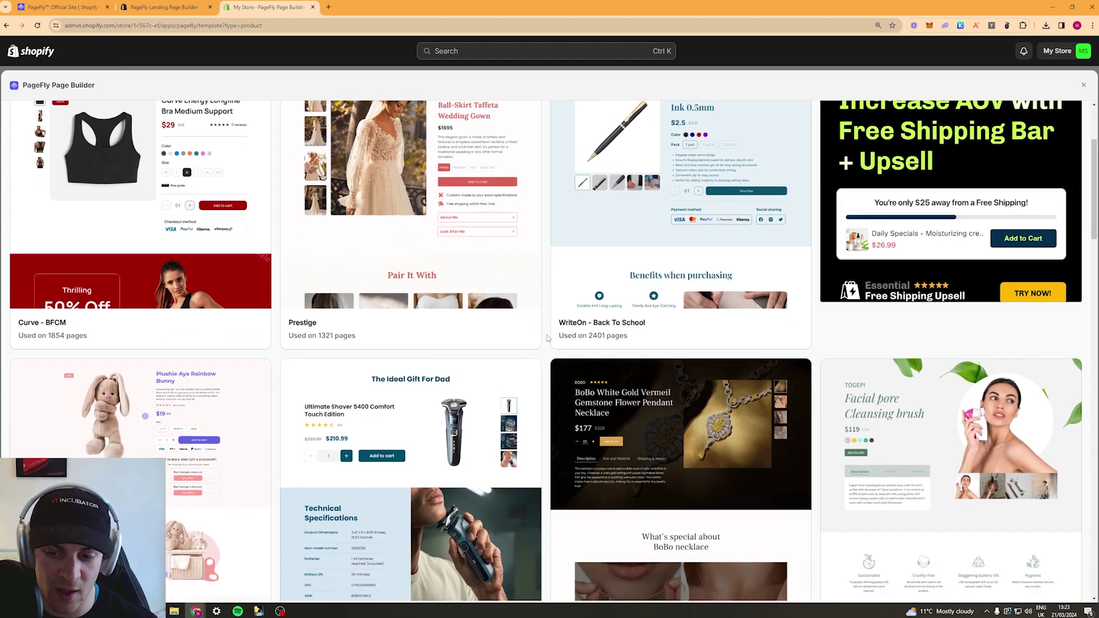
{"action": "scroll", "coordinate": [528, 321], "scroll_direction": "down", "scroll_amount": 20}
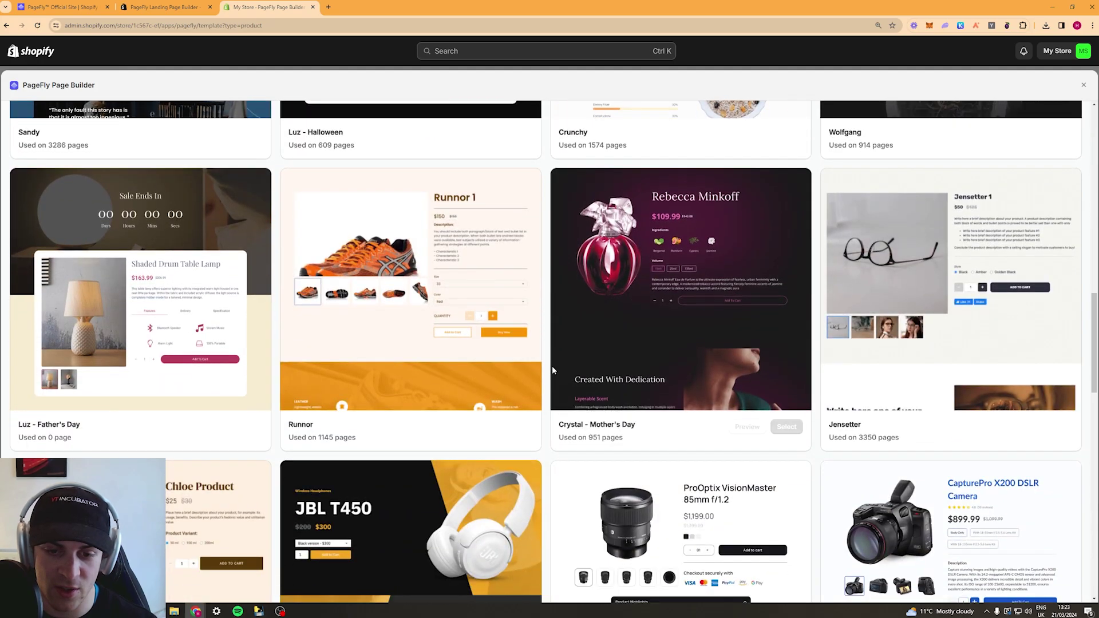
{"action": "scroll", "coordinate": [528, 322], "scroll_direction": "down", "scroll_amount": 6}
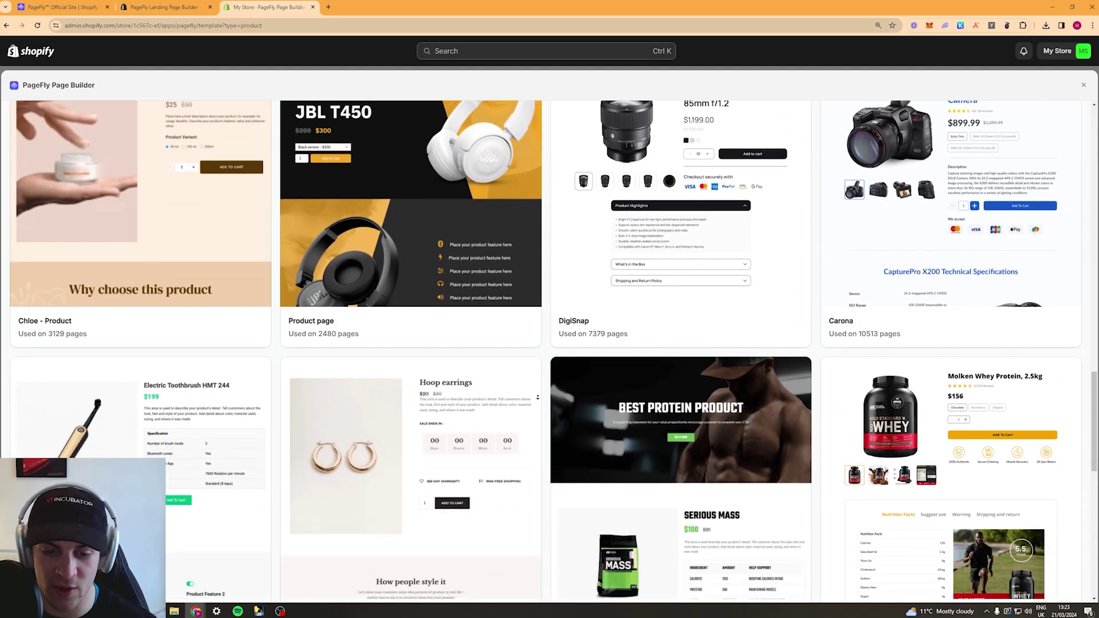
{"action": "scroll", "coordinate": [544, 393], "scroll_direction": "down", "scroll_amount": 10}
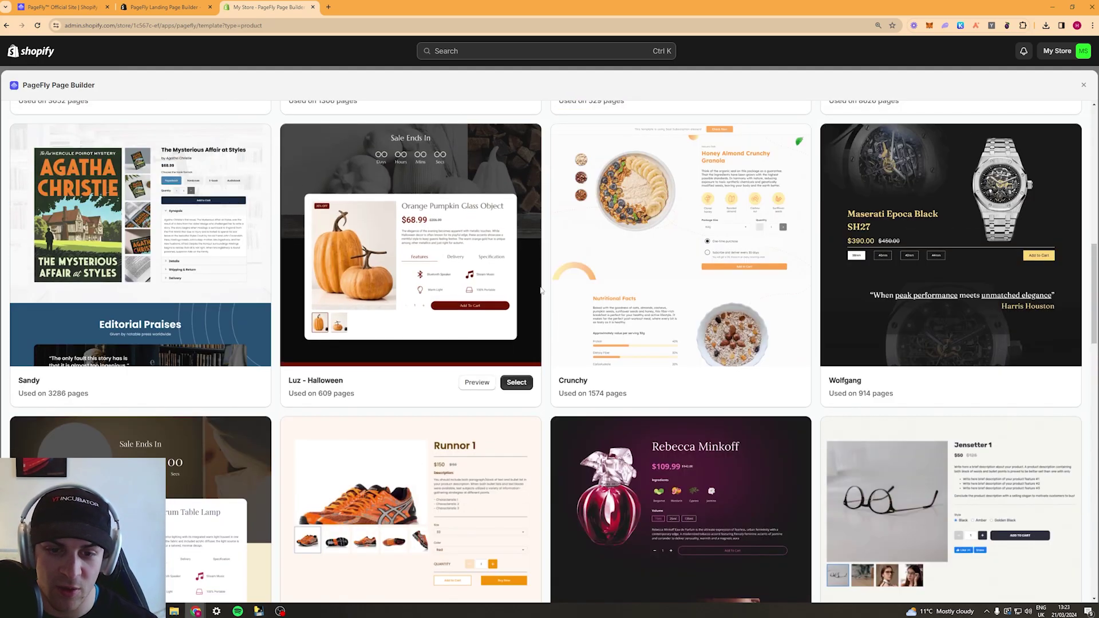
{"action": "scroll", "coordinate": [481, 470], "scroll_direction": "up", "scroll_amount": 12}
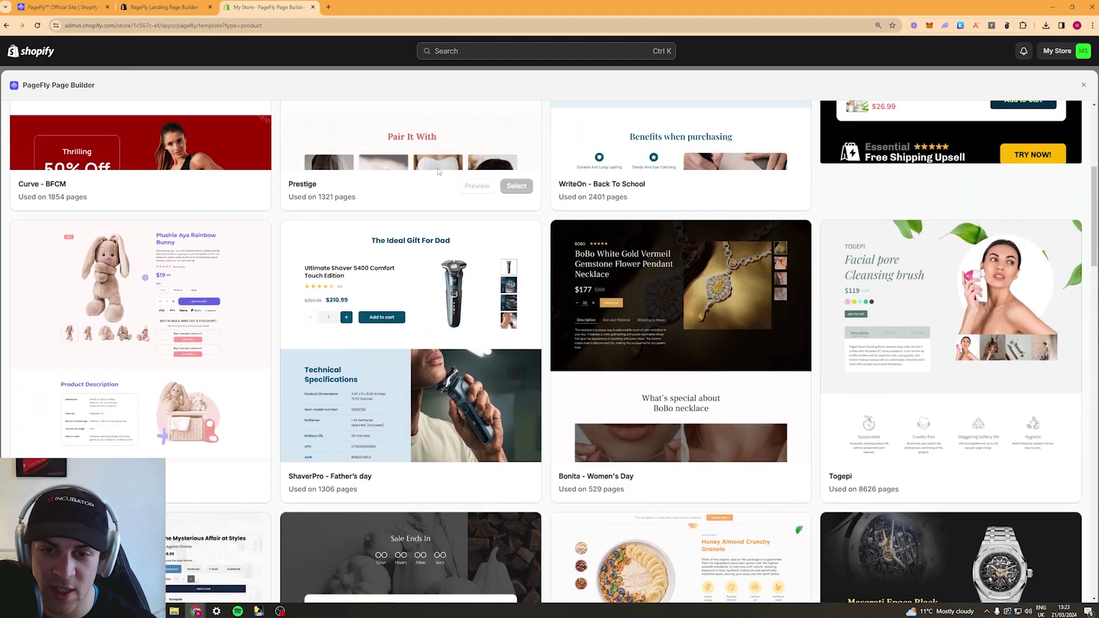
{"action": "scroll", "coordinate": [577, 292], "scroll_direction": "down", "scroll_amount": 8}
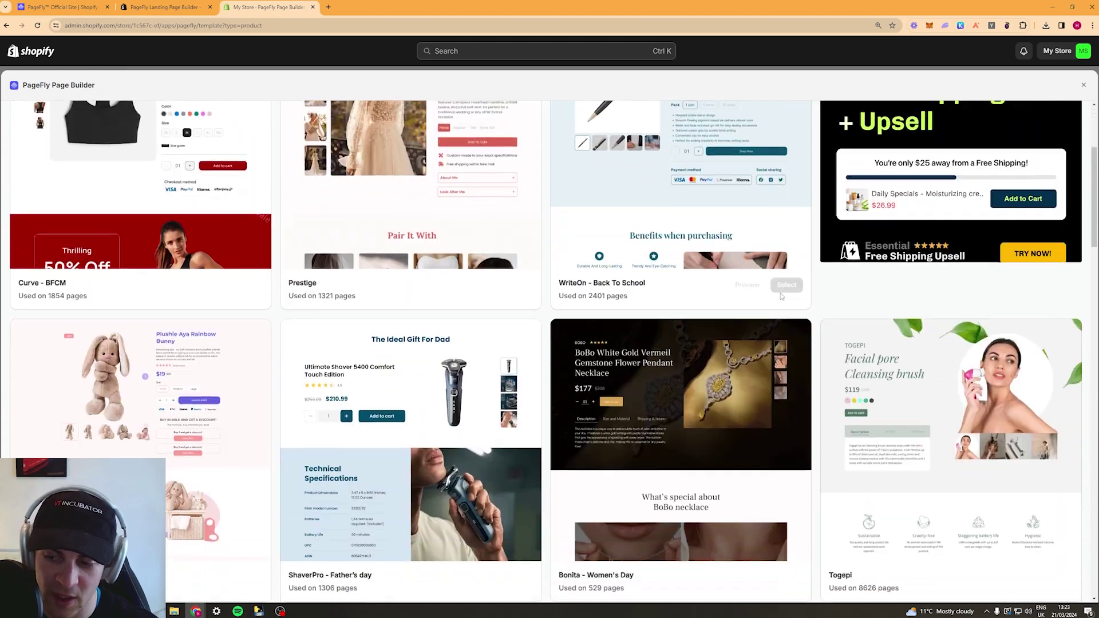
{"action": "scroll", "coordinate": [589, 338], "scroll_direction": "up", "scroll_amount": 8}
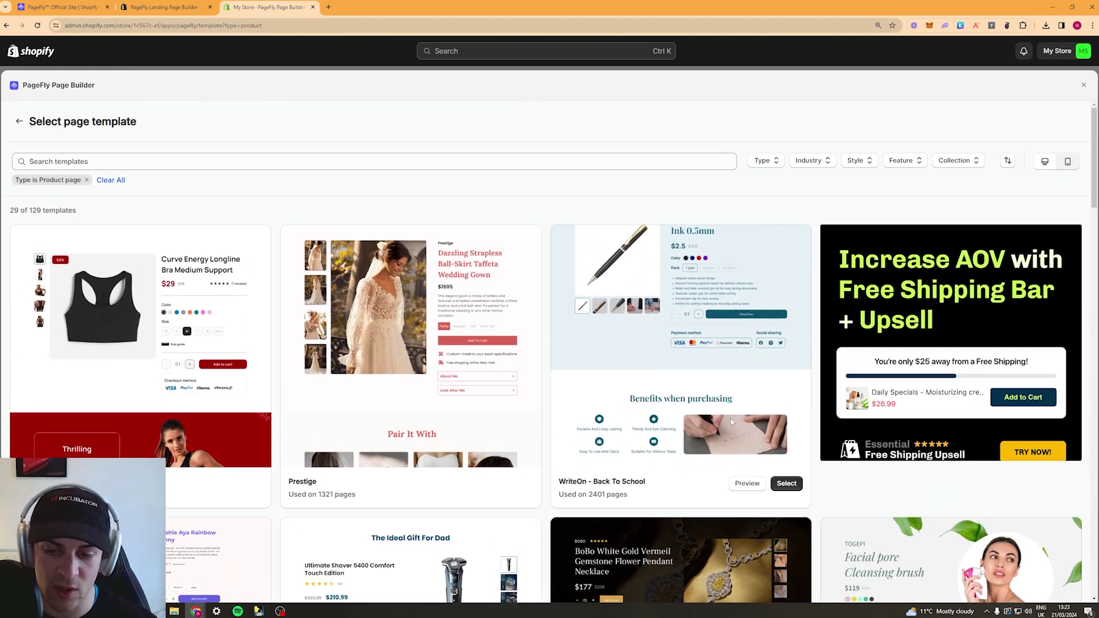
{"action": "left_click", "coordinate": [778, 485]}
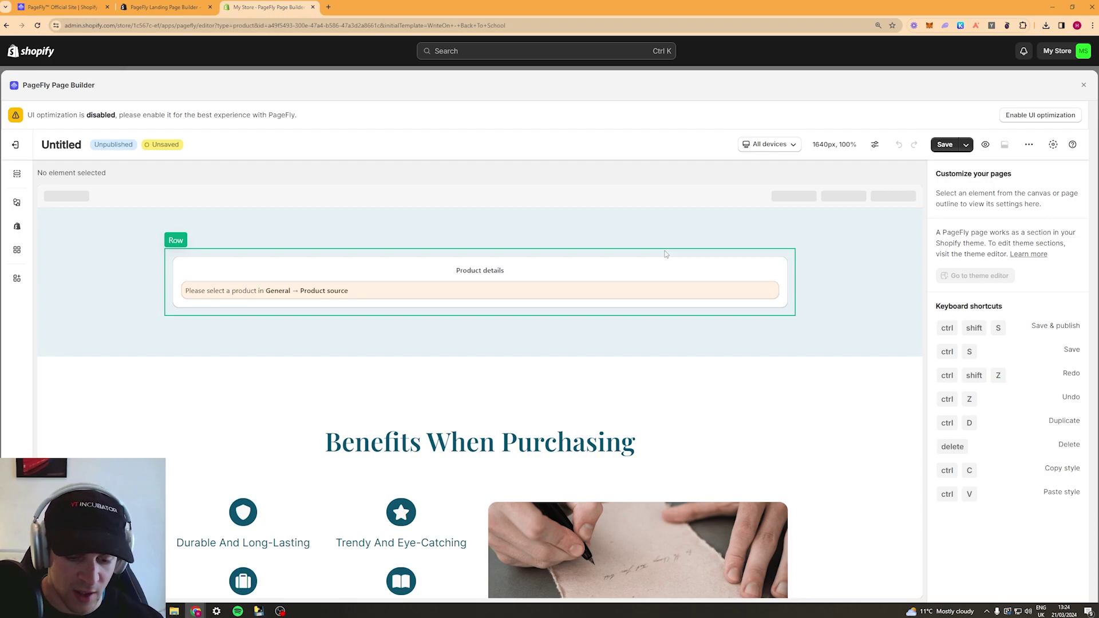
Assign New Back To School Pen Set as the custom product of the Product details element.
{"action": "key", "text": "ctrl+minus"}
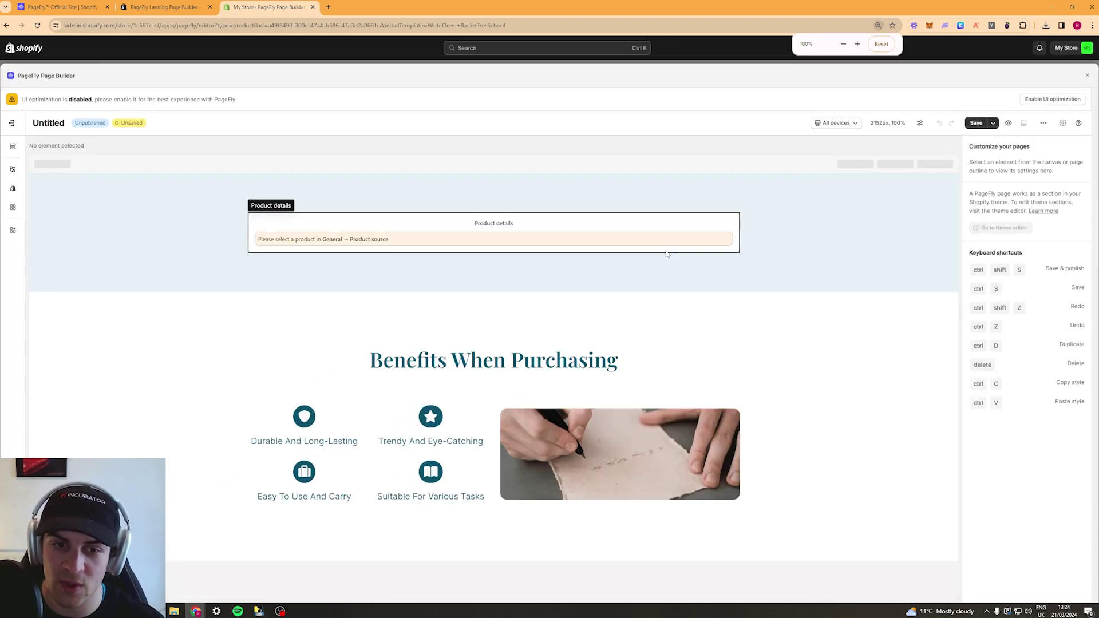
{"action": "left_click", "coordinate": [484, 240]}
{"action": "left_click", "coordinate": [166, 286]}
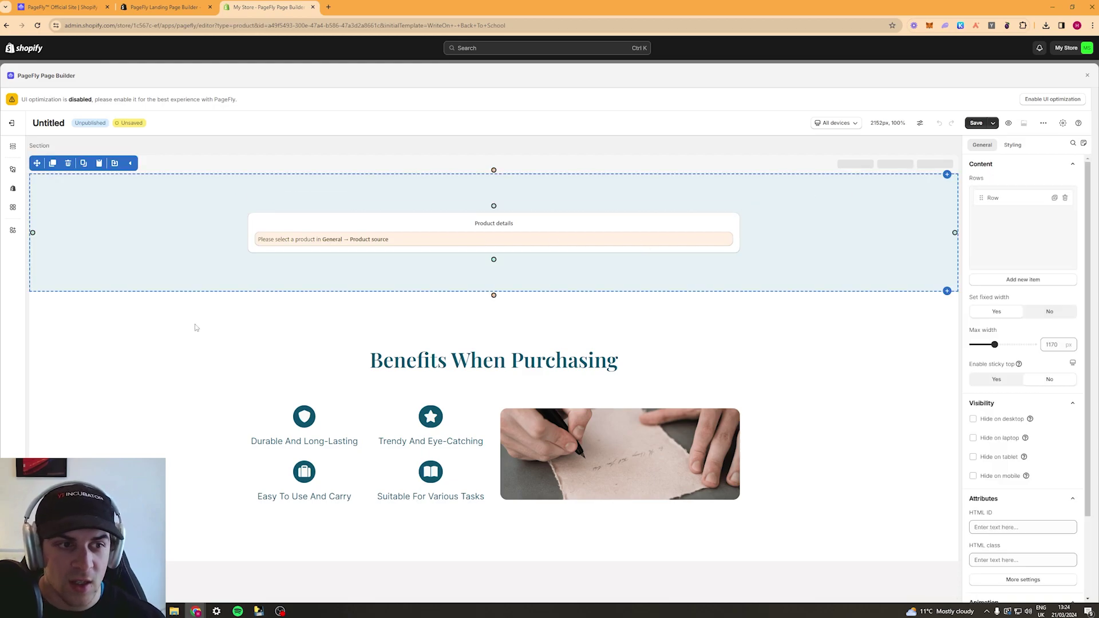
{"action": "scroll", "coordinate": [191, 389], "scroll_direction": "down", "scroll_amount": 4}
{"action": "scroll", "coordinate": [248, 413], "scroll_direction": "up", "scroll_amount": 4}
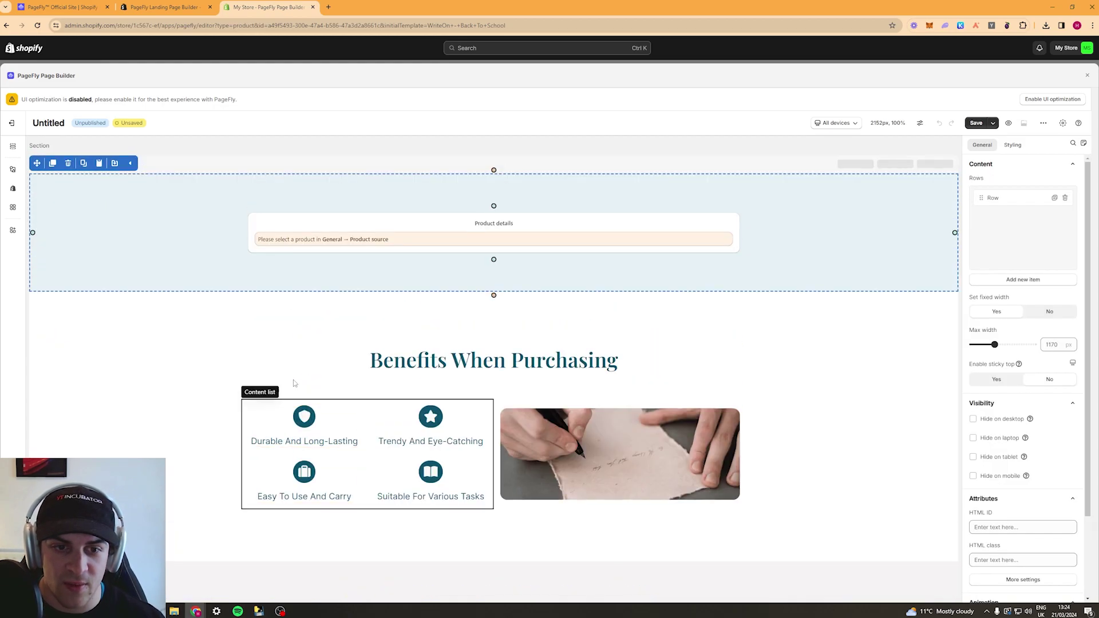
{"action": "left_click", "coordinate": [358, 224]}
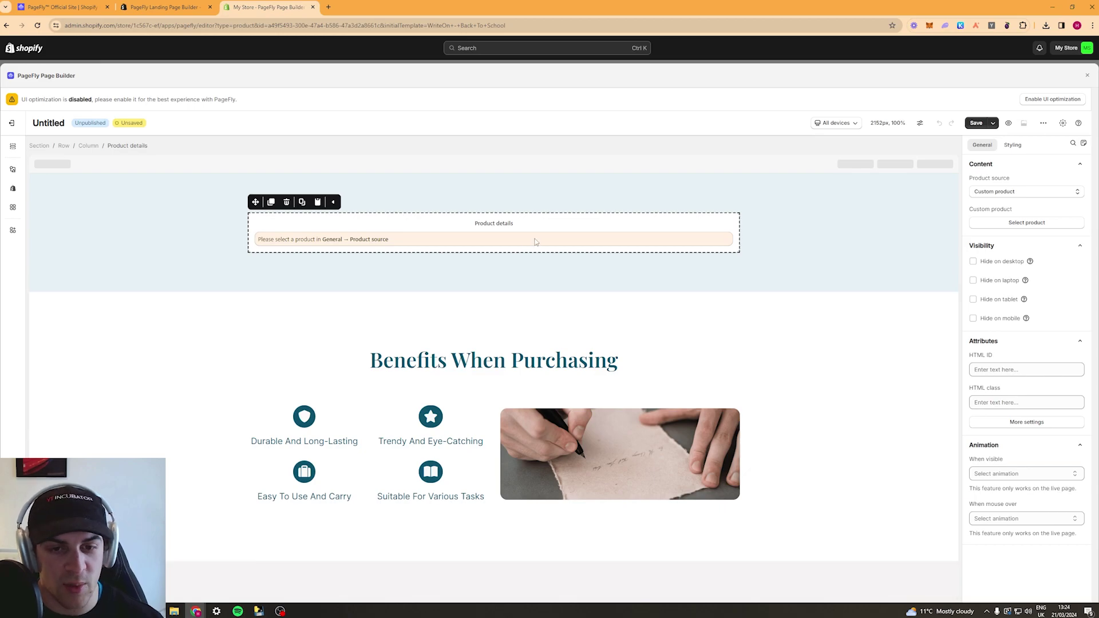
{"action": "left_click", "coordinate": [1007, 223]}
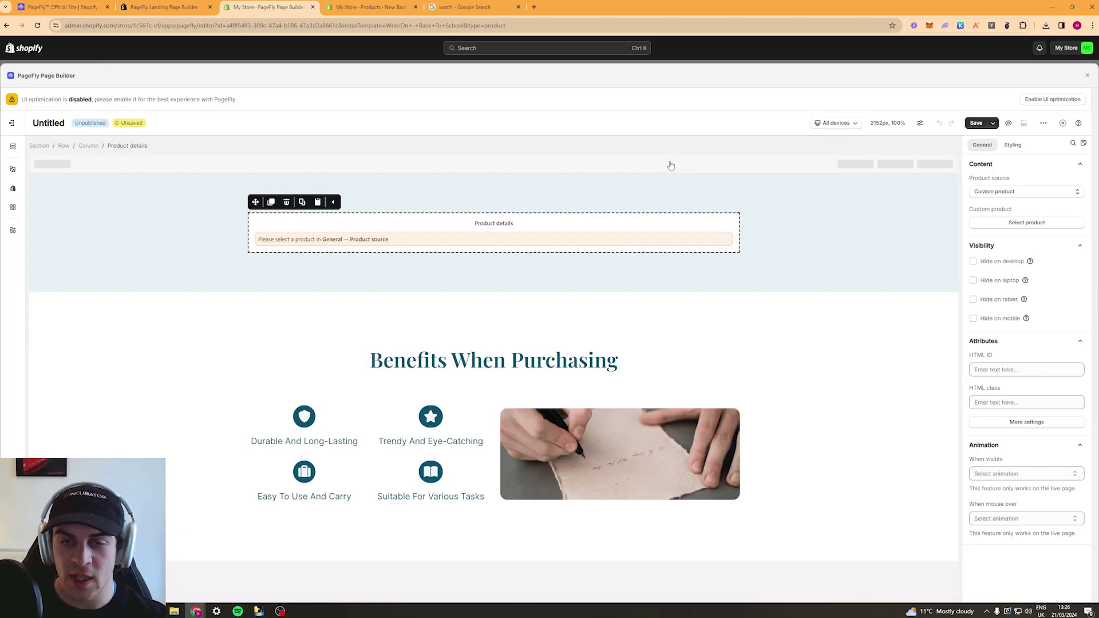
{"action": "left_click", "coordinate": [296, 285]}
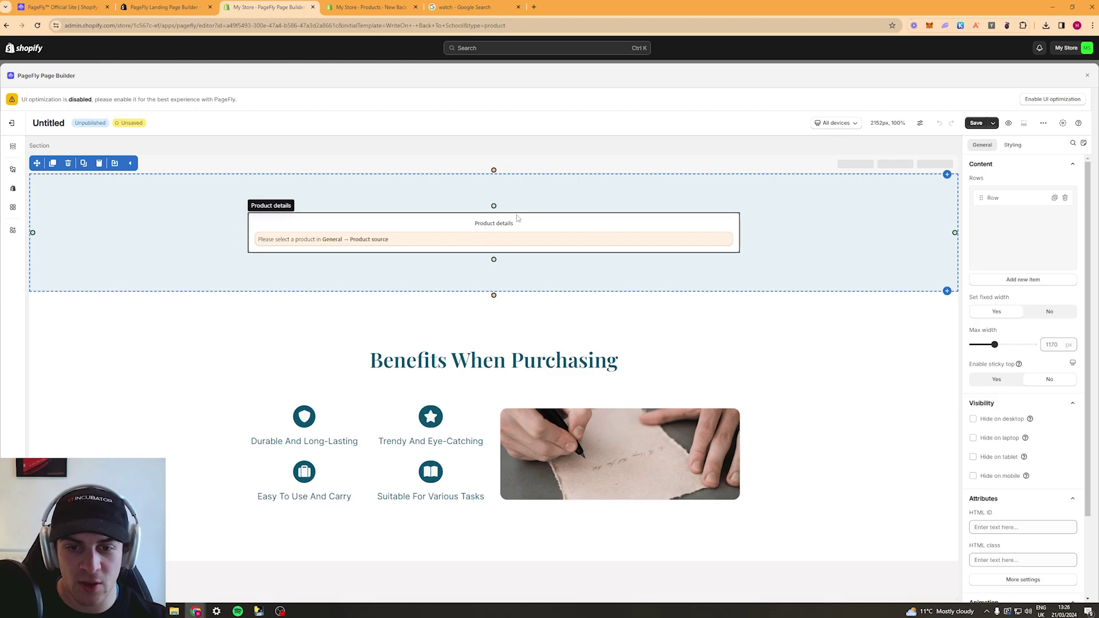
{"action": "left_click", "coordinate": [476, 228]}
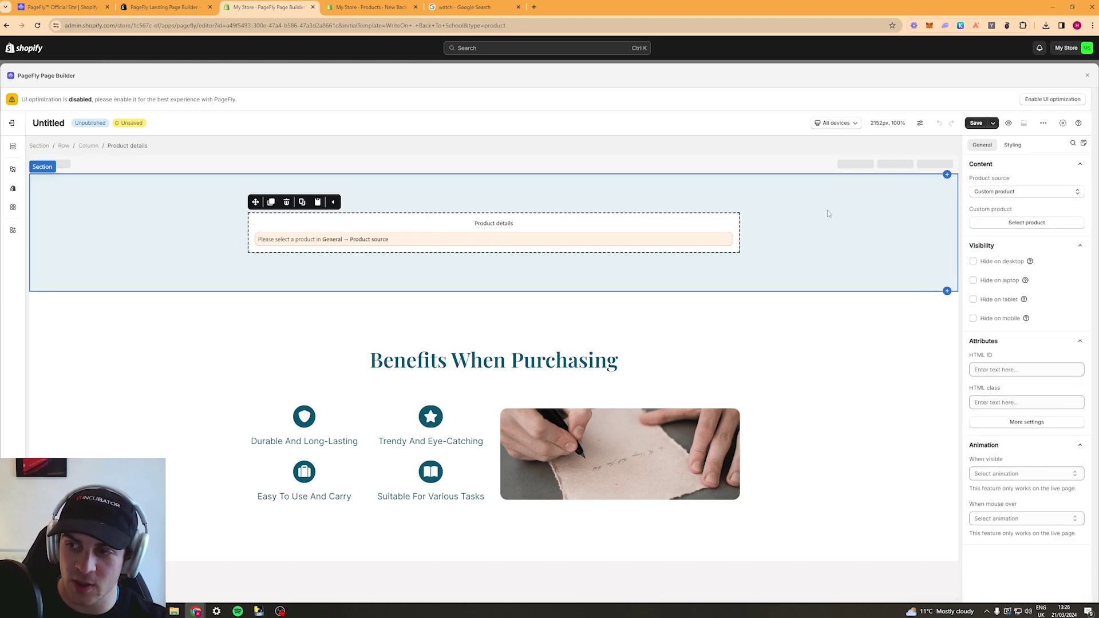
{"action": "left_click", "coordinate": [1008, 224]}
{"action": "left_click", "coordinate": [483, 221]}
{"action": "left_click", "coordinate": [662, 525]}
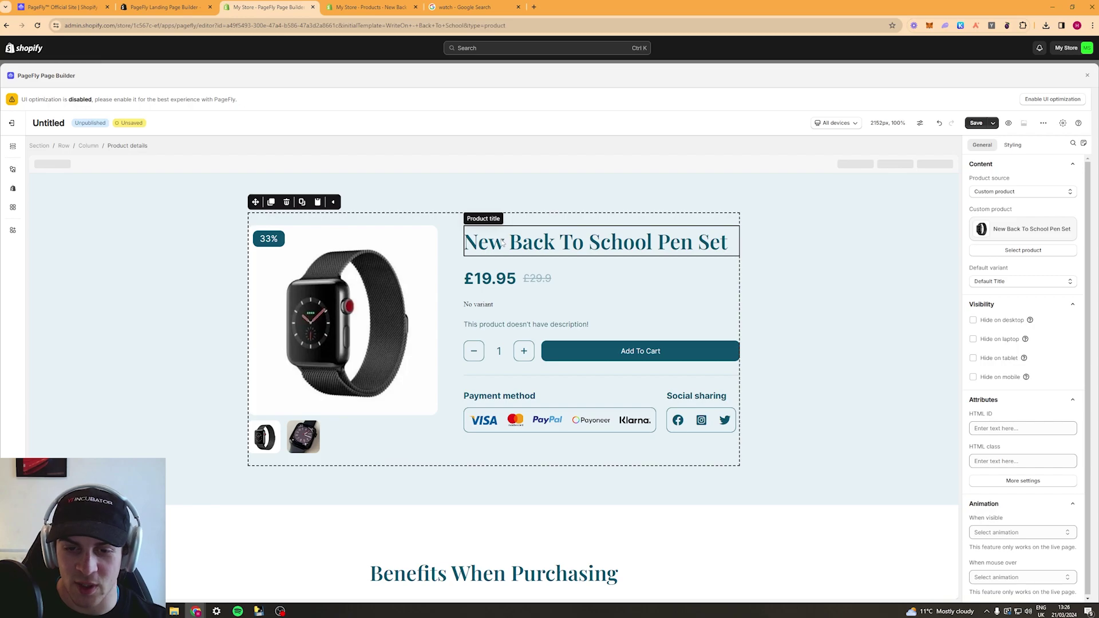
Examine the product section's layout and the settings of its main media, product title, row and compare-at price.
{"action": "left_click", "coordinate": [860, 267]}
{"action": "scroll", "coordinate": [744, 415], "scroll_direction": "down", "scroll_amount": 3}
{"action": "scroll", "coordinate": [743, 415], "scroll_direction": "up", "scroll_amount": 3}
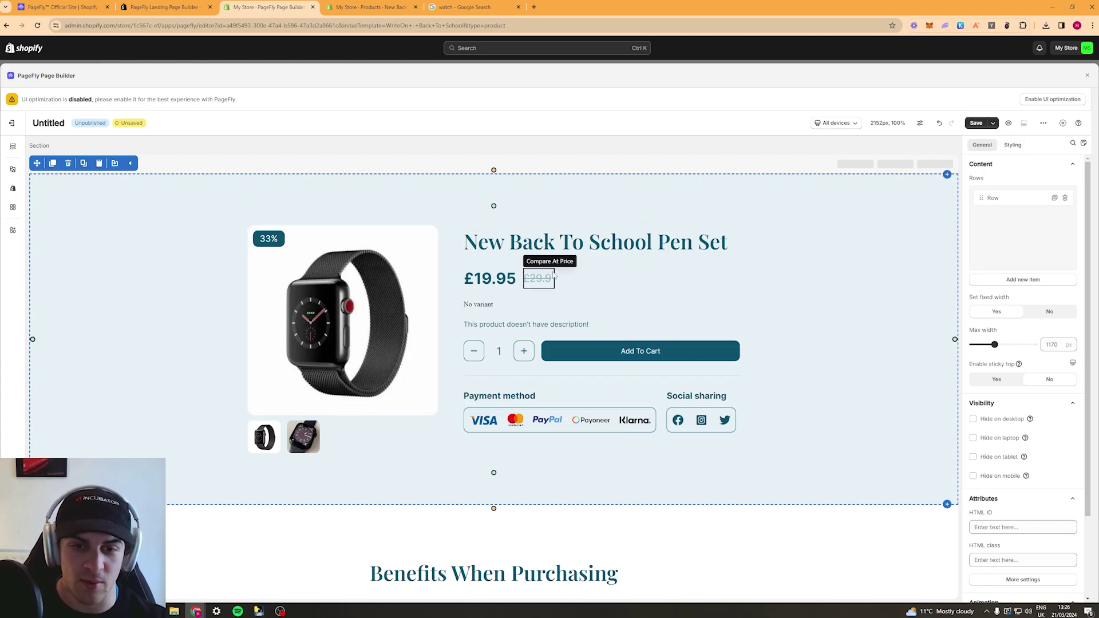
{"action": "left_click", "coordinate": [418, 250]}
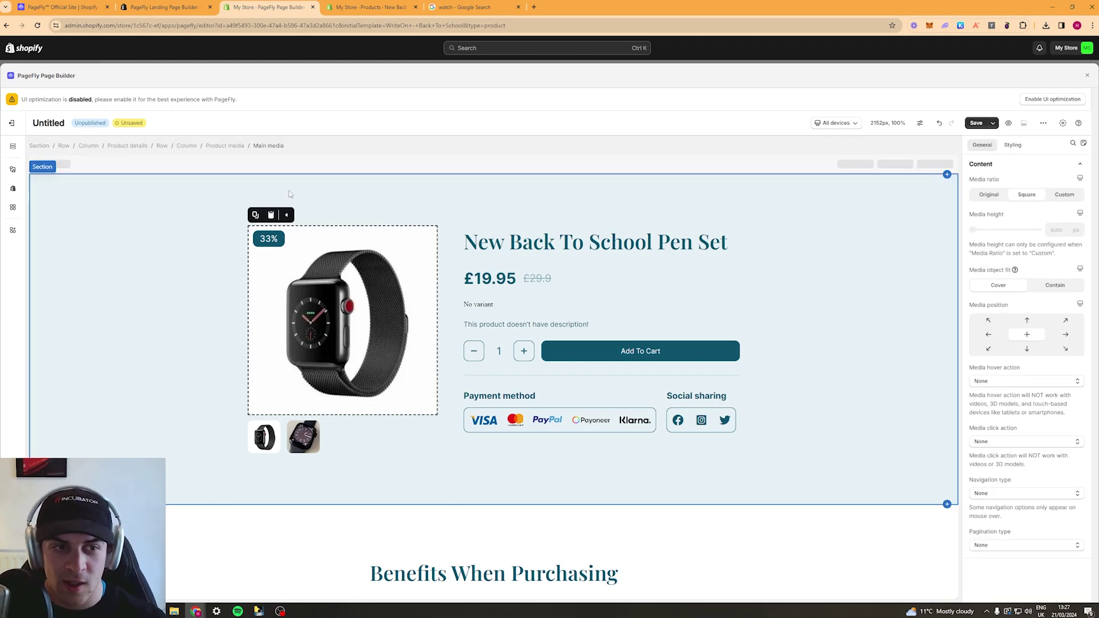
{"action": "left_click", "coordinate": [573, 243]}
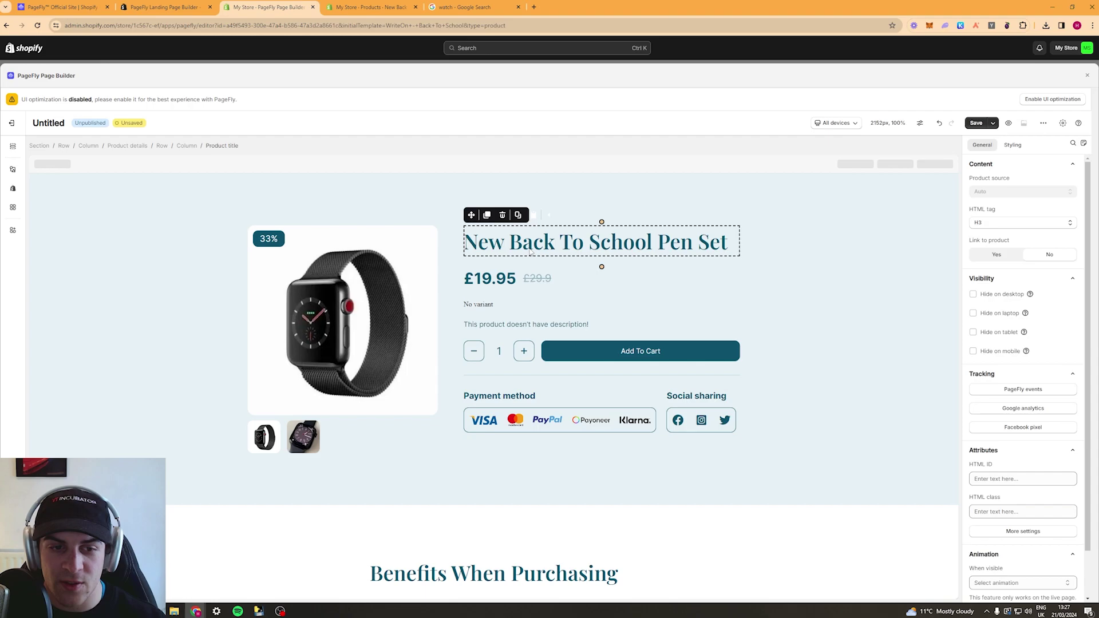
{"action": "left_click", "coordinate": [434, 224]}
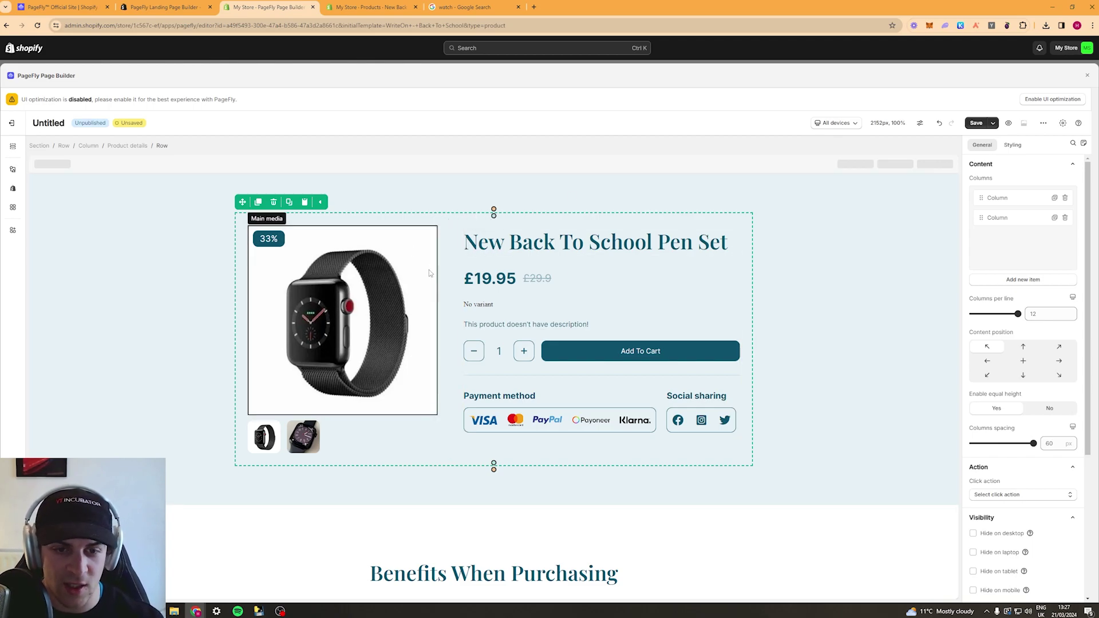
{"action": "left_click", "coordinate": [519, 244]}
{"action": "left_click", "coordinate": [767, 215]}
{"action": "left_click", "coordinate": [657, 252]}
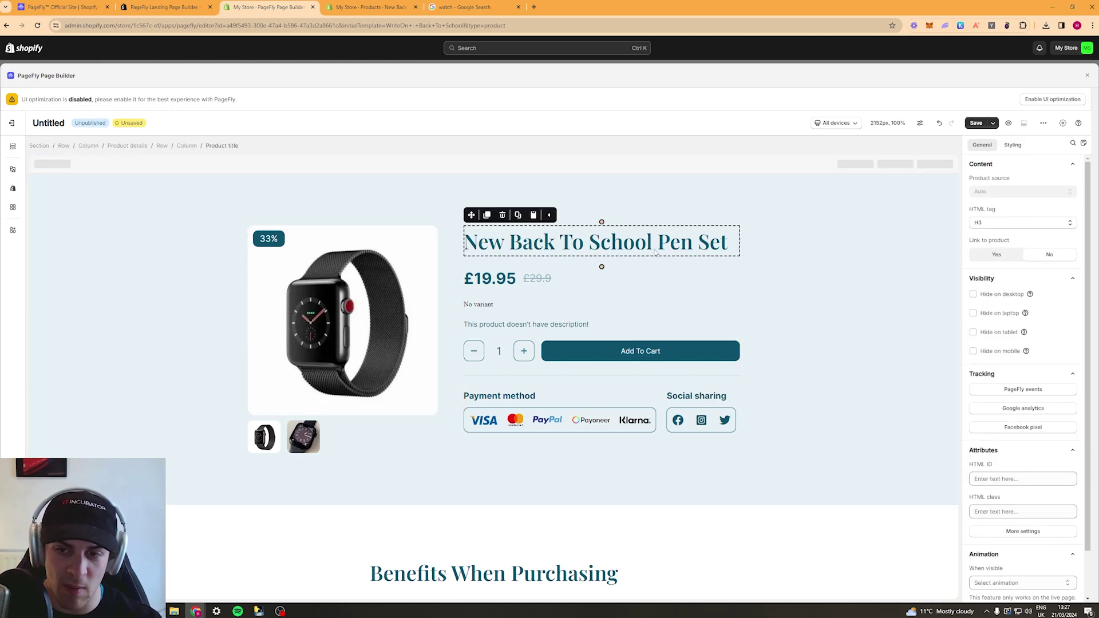
{"action": "left_click", "coordinate": [538, 278]}
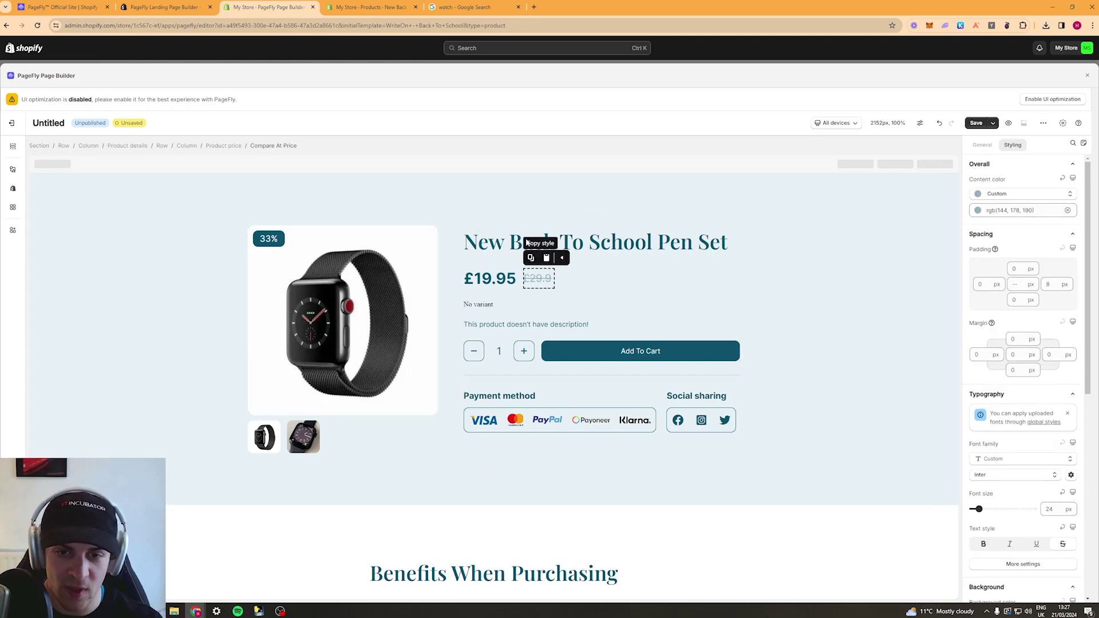
{"action": "left_click", "coordinate": [497, 242]}
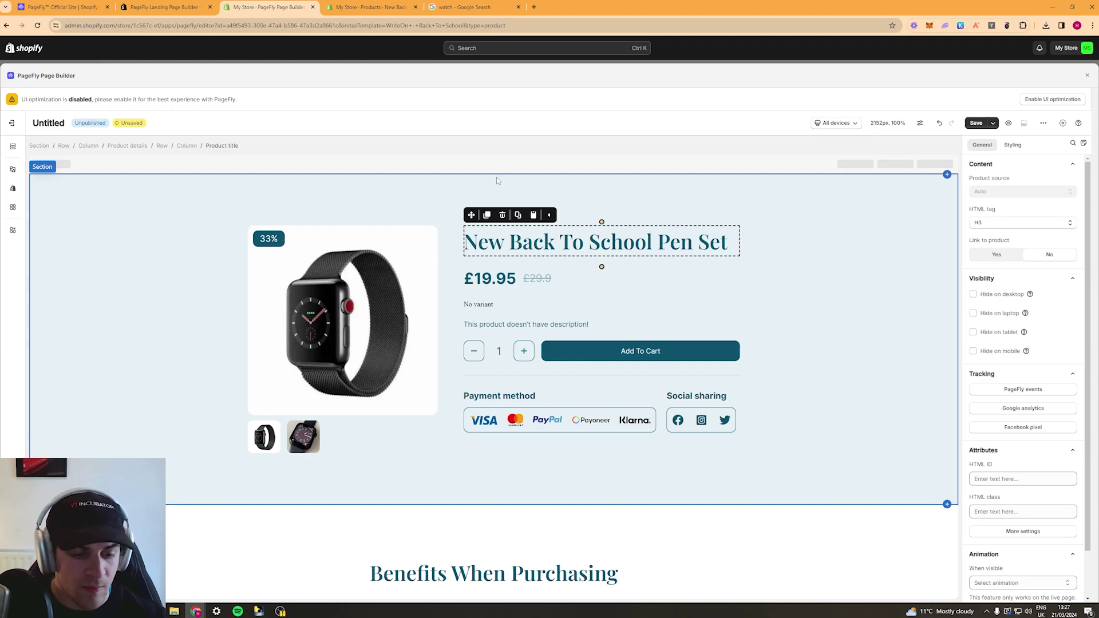
{"action": "scroll", "coordinate": [496, 181], "scroll_direction": "down", "scroll_amount": 3}
{"action": "scroll", "coordinate": [589, 286], "scroll_direction": "up", "scroll_amount": 3}
{"action": "left_click", "coordinate": [827, 221]}
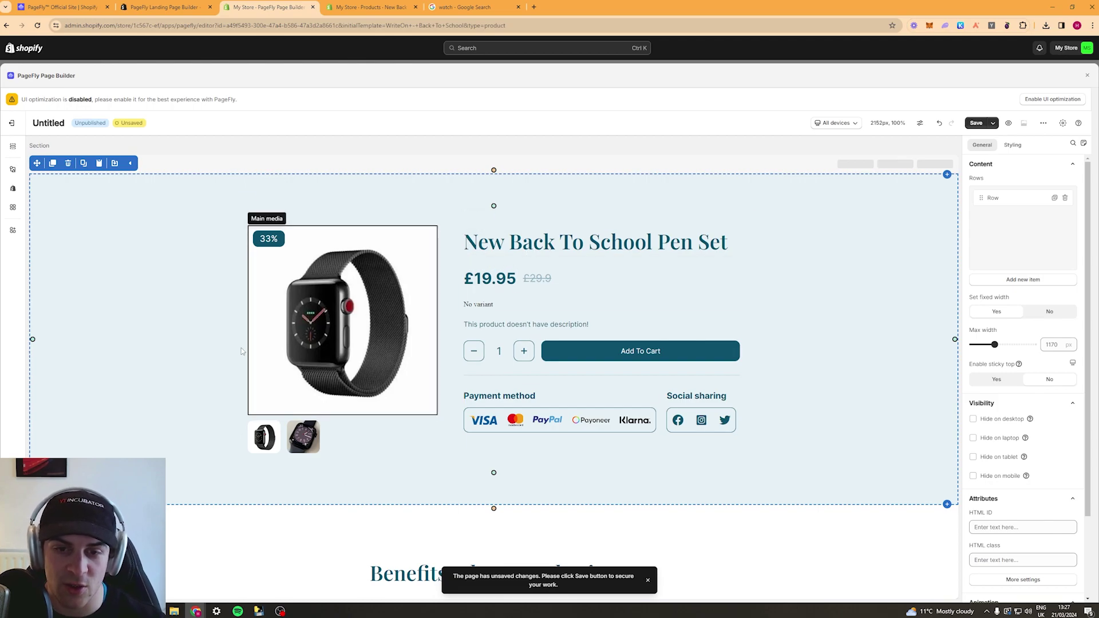
{"action": "scroll", "coordinate": [464, 216], "scroll_direction": "down", "scroll_amount": 3}
{"action": "scroll", "coordinate": [461, 214], "scroll_direction": "up", "scroll_amount": 3}
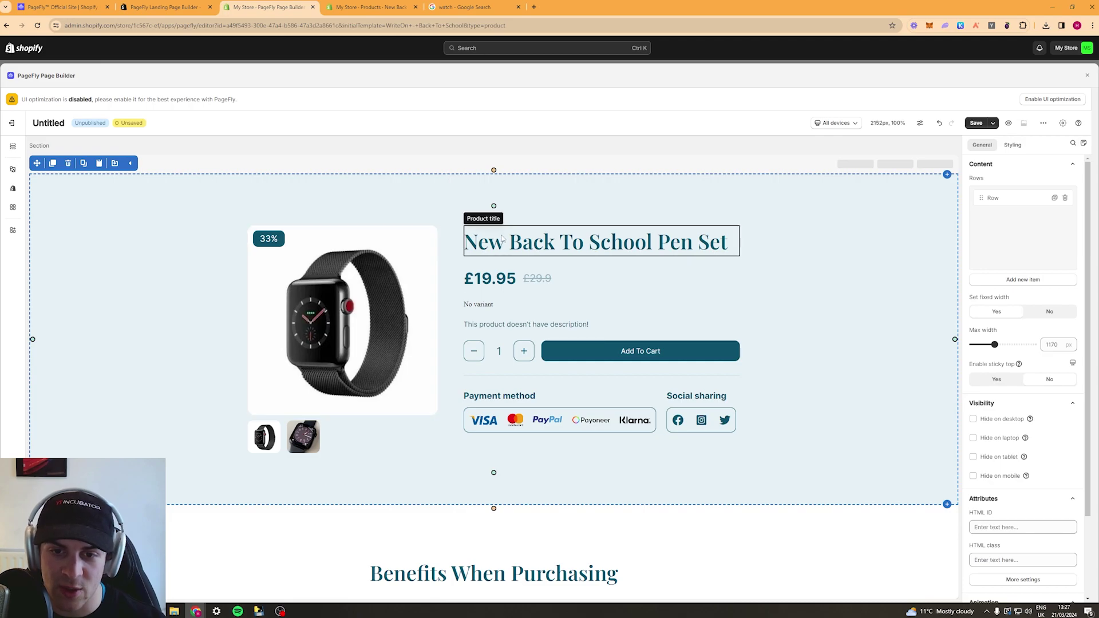
Try the H4 and H2 HTML tags on the product title and set it back to H3.
{"action": "left_click", "coordinate": [544, 241]}
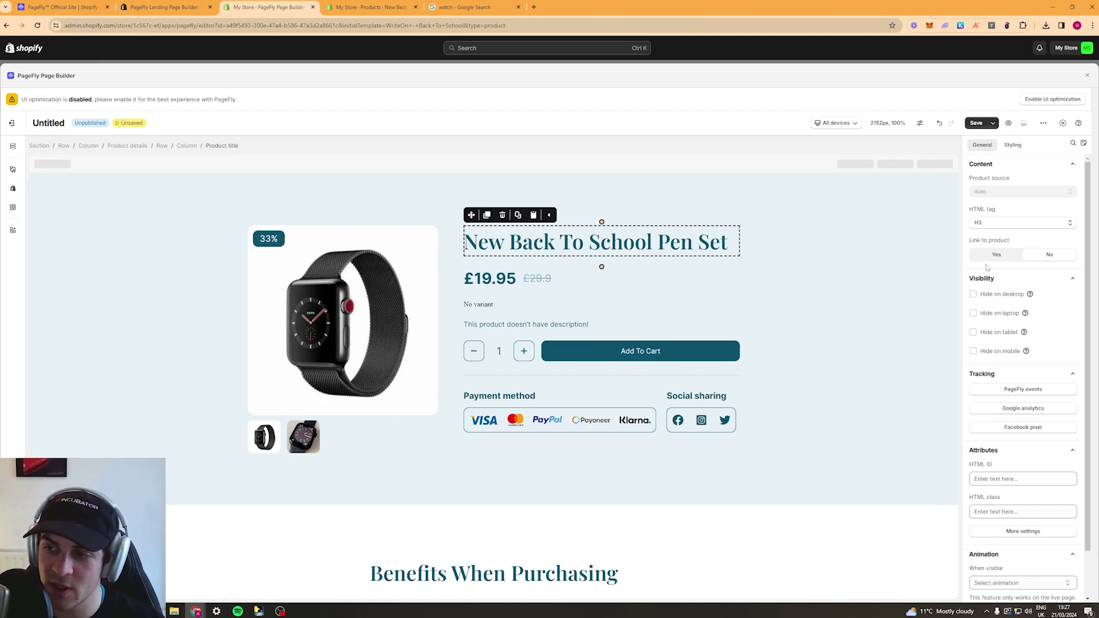
{"action": "left_click", "coordinate": [1000, 228]}
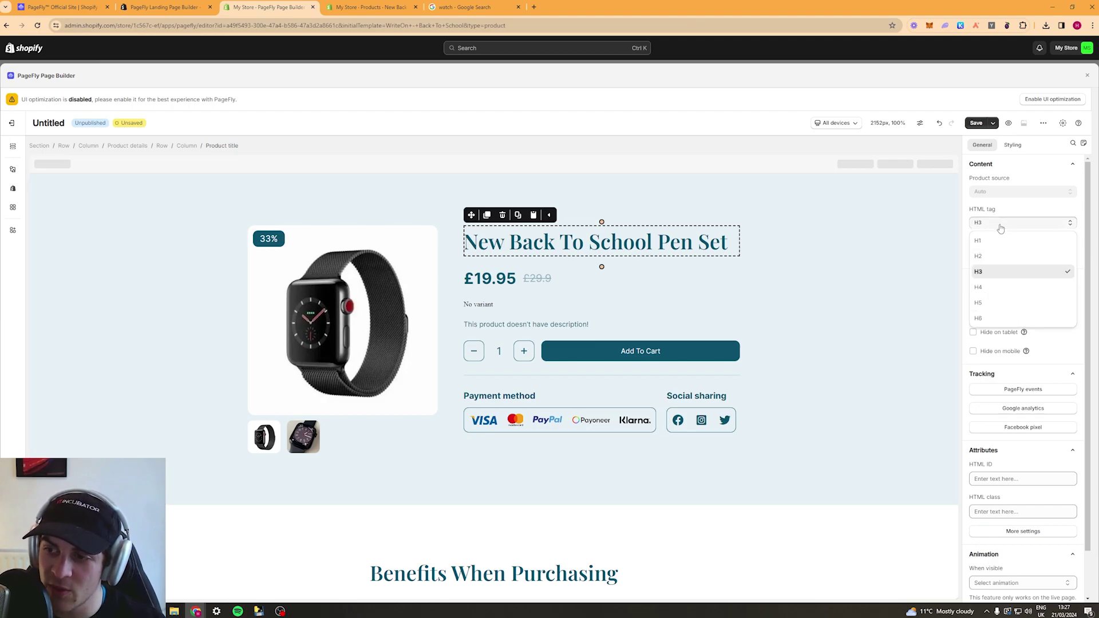
{"action": "left_click", "coordinate": [988, 286]}
{"action": "left_click", "coordinate": [989, 223]}
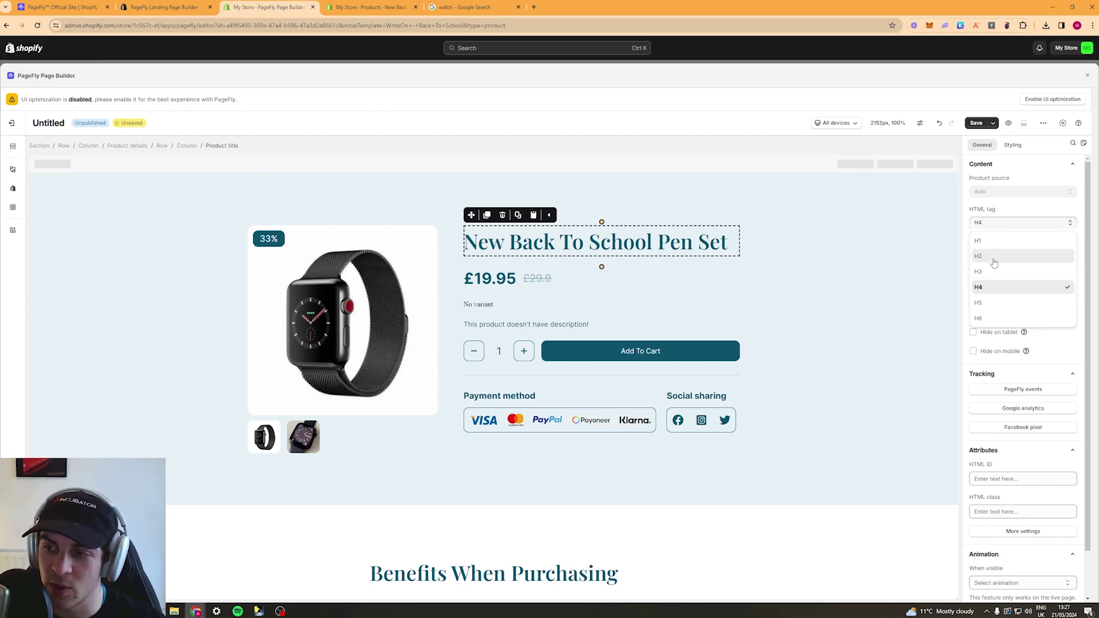
{"action": "left_click", "coordinate": [994, 257]}
{"action": "left_click", "coordinate": [998, 223]}
{"action": "left_click", "coordinate": [998, 273]}
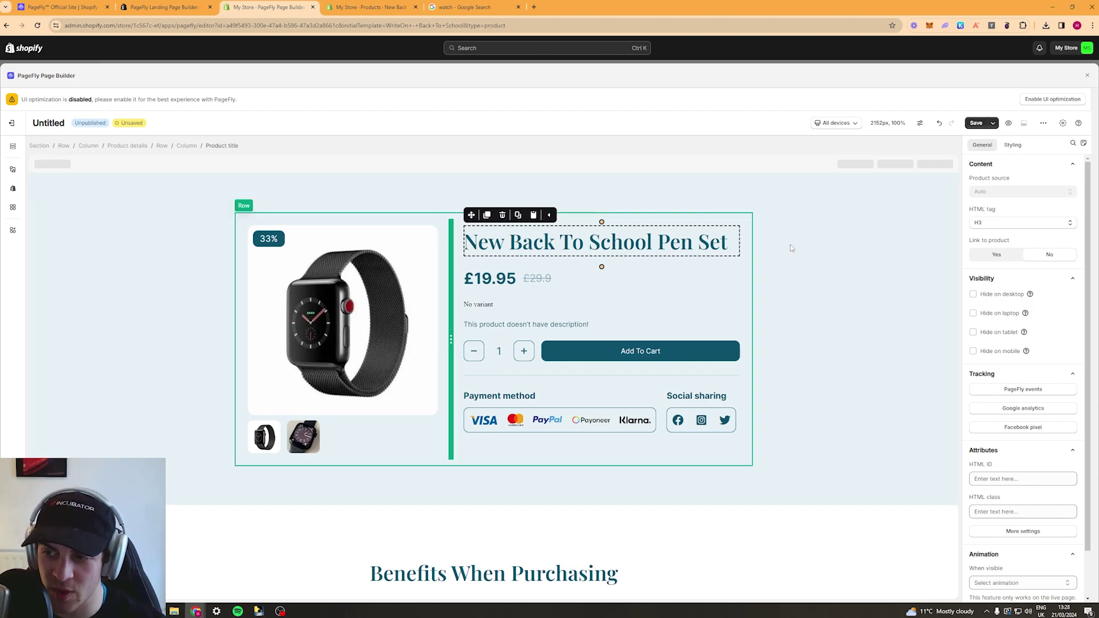
Set the product title's content colour to the preset Color 5.
{"action": "scroll", "coordinate": [1019, 340], "scroll_direction": "down", "scroll_amount": 1}
{"action": "scroll", "coordinate": [1019, 340], "scroll_direction": "up", "scroll_amount": 1}
{"action": "left_click", "coordinate": [1012, 145]}
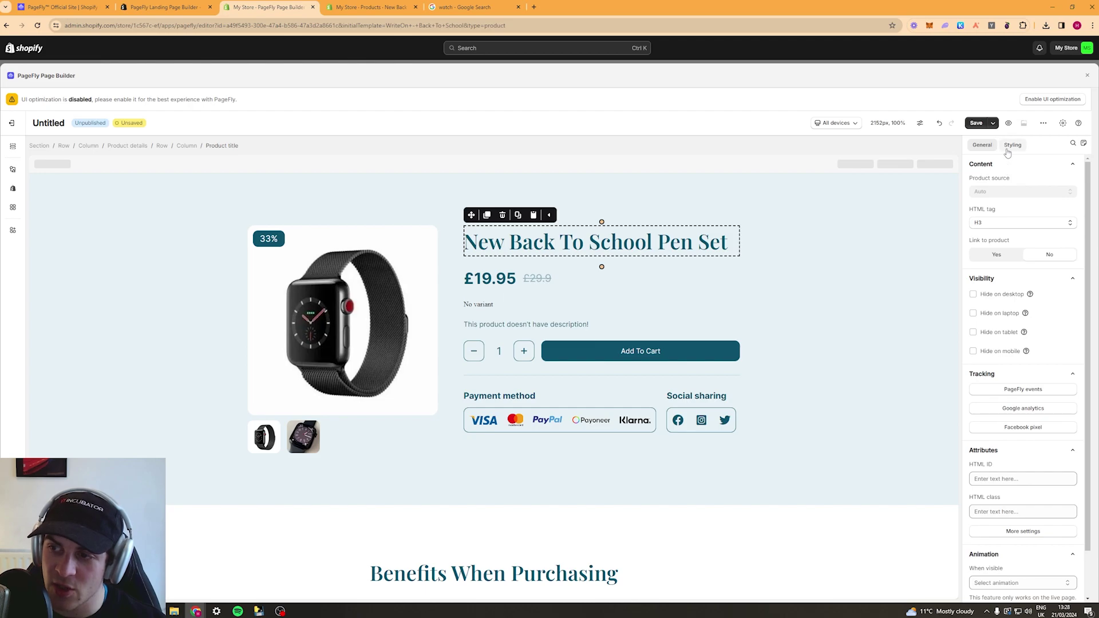
{"action": "scroll", "coordinate": [994, 318], "scroll_direction": "down", "scroll_amount": 2}
{"action": "scroll", "coordinate": [995, 318], "scroll_direction": "up", "scroll_amount": 2}
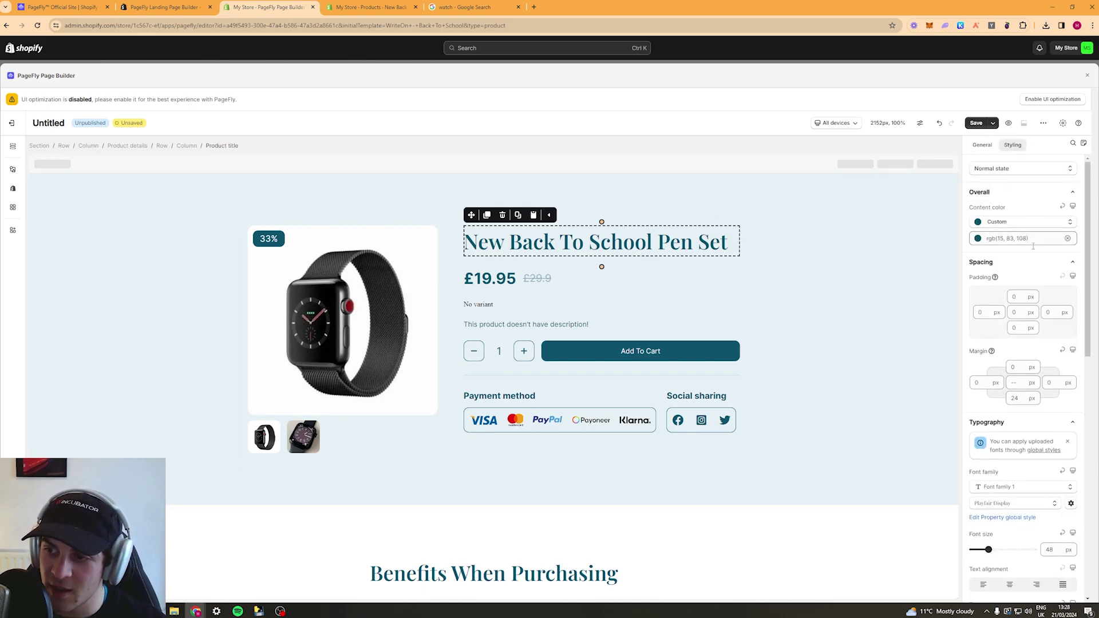
{"action": "left_click", "coordinate": [1016, 223]}
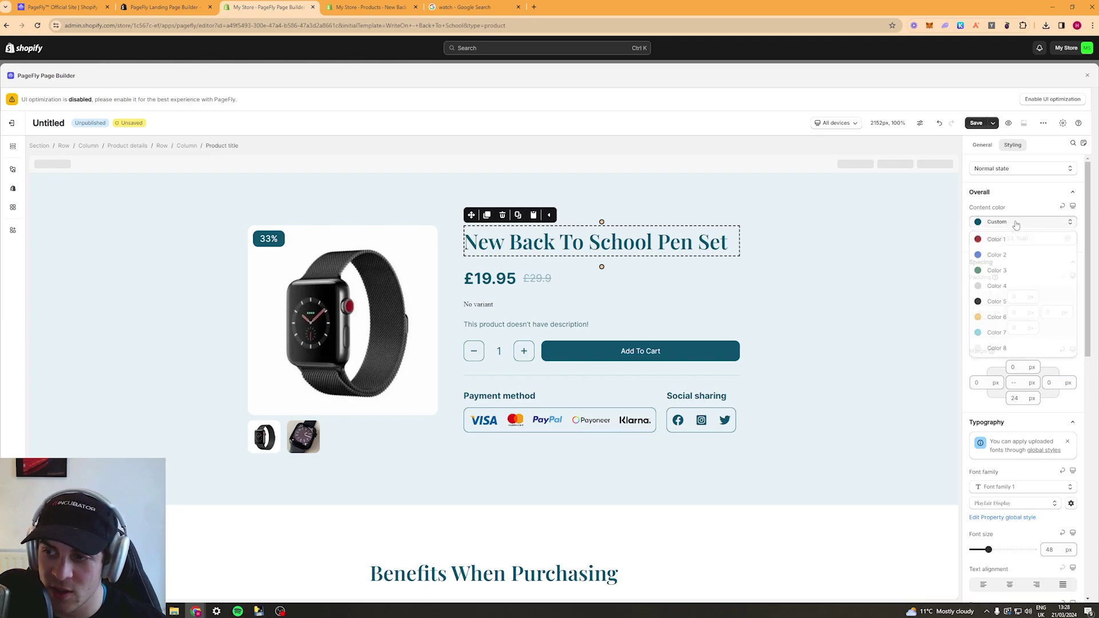
{"action": "left_click", "coordinate": [987, 303]}
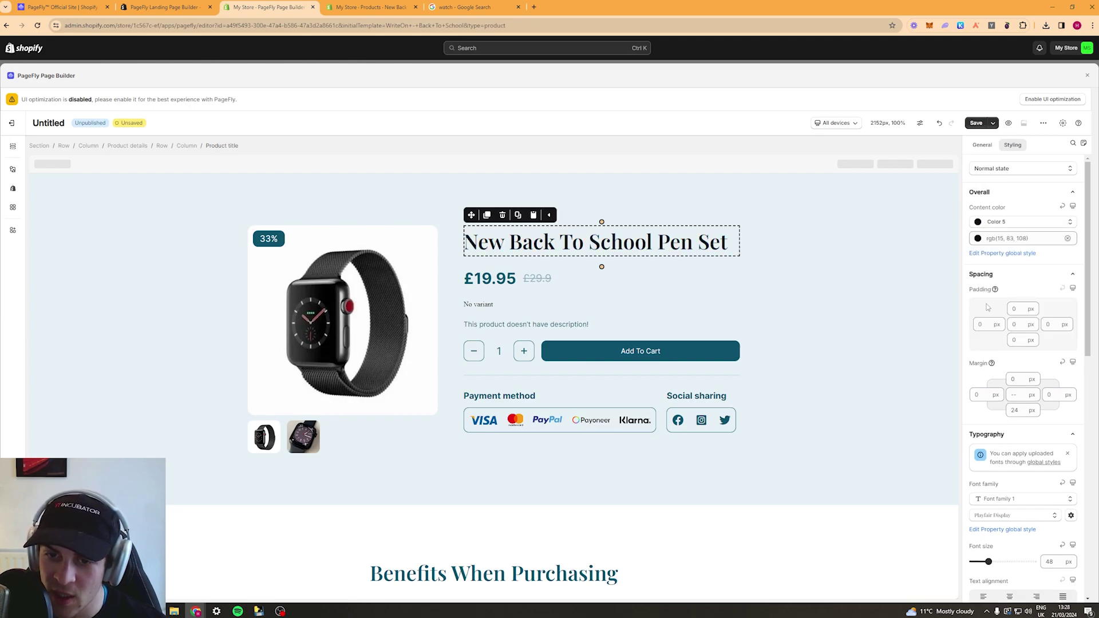
Inspect the colour picker and preset colours for the product title, and collapse its Overall settings.
{"action": "left_click", "coordinate": [1011, 242]}
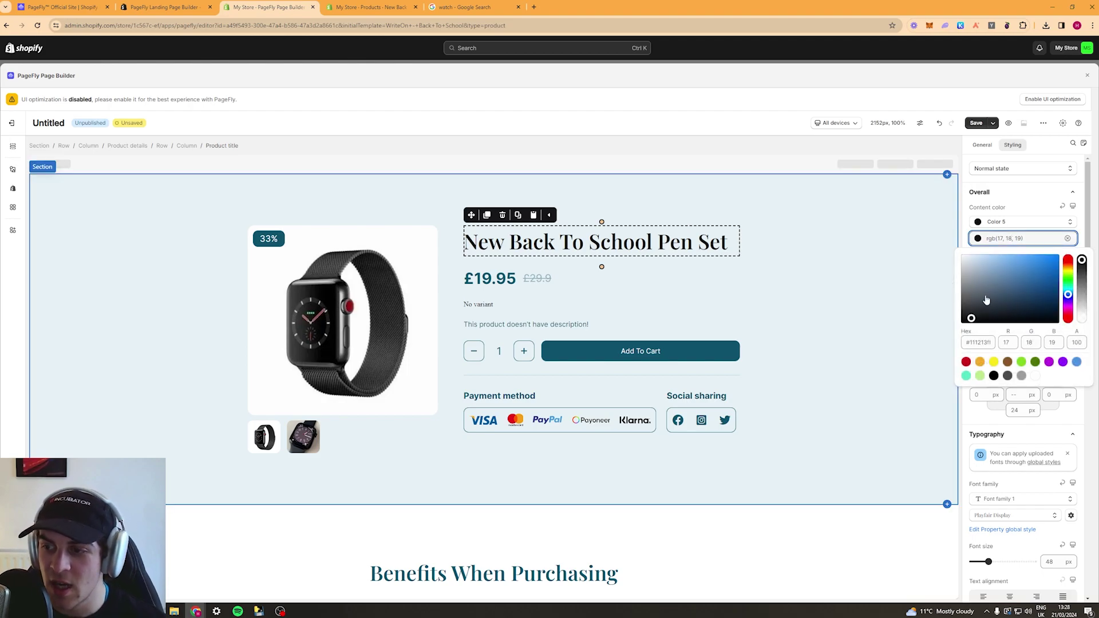
{"action": "left_click", "coordinate": [1009, 193]}
{"action": "left_click", "coordinate": [1012, 194]}
{"action": "left_click", "coordinate": [1018, 221]}
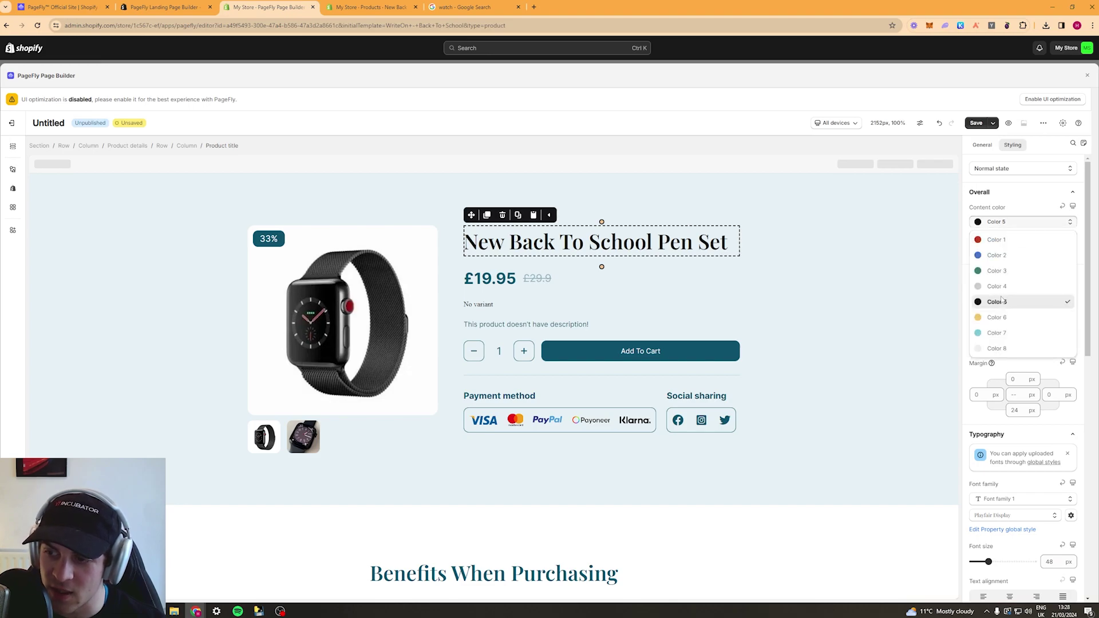
{"action": "left_click", "coordinate": [1011, 191]}
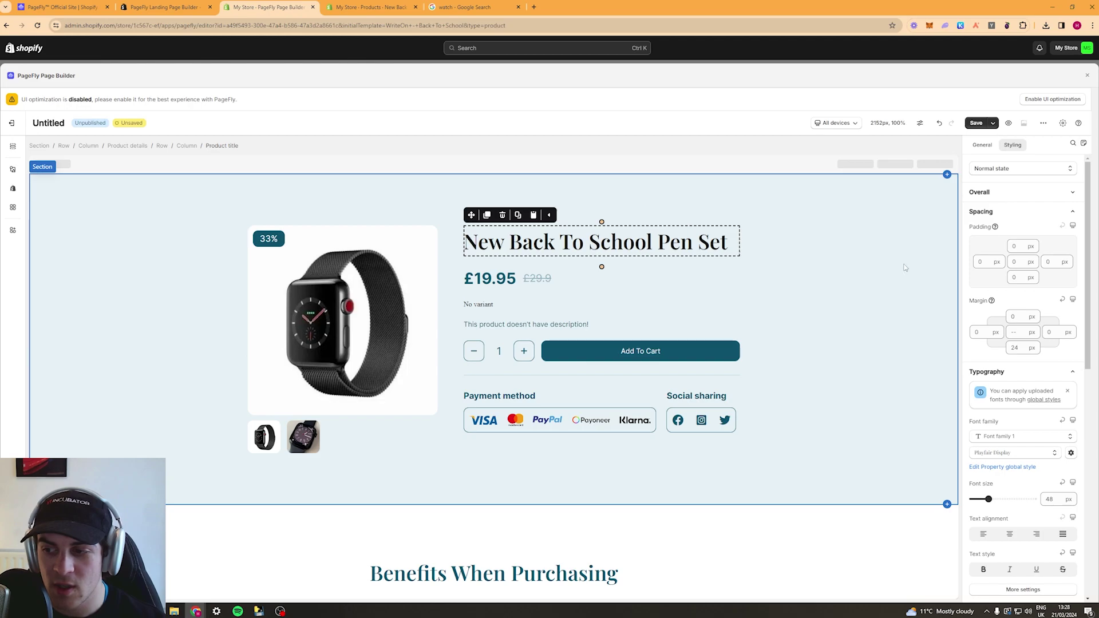
Look through the product title's styling settings and the Google and uploaded fonts in the font manager.
{"action": "scroll", "coordinate": [1007, 275], "scroll_direction": "down", "scroll_amount": 3}
{"action": "scroll", "coordinate": [998, 295], "scroll_direction": "up", "scroll_amount": 3}
{"action": "scroll", "coordinate": [993, 303], "scroll_direction": "down", "scroll_amount": 3}
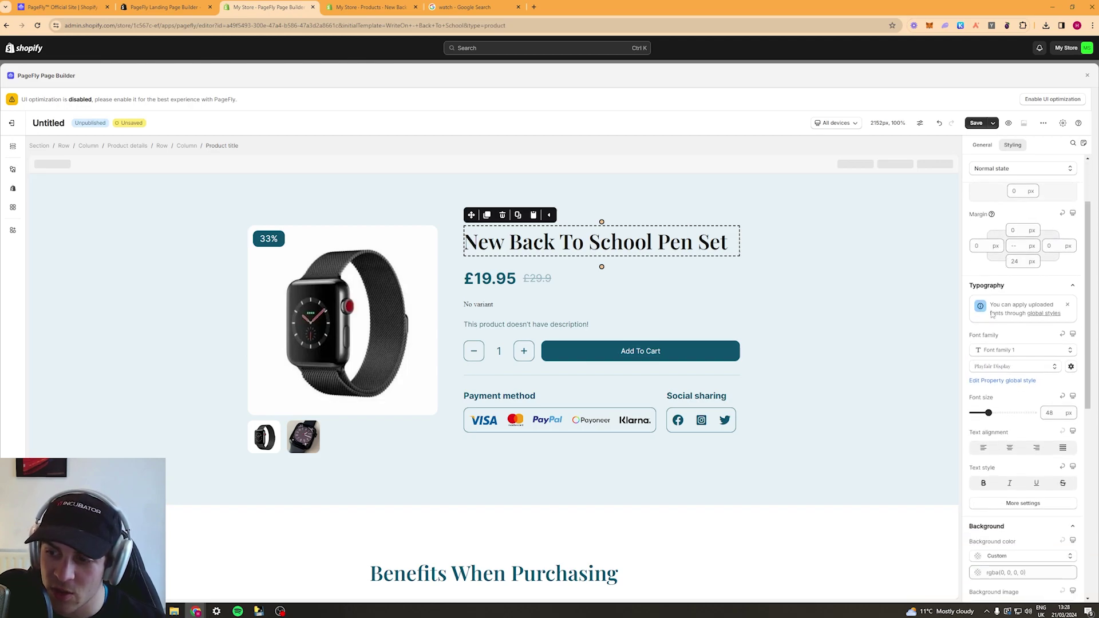
{"action": "left_click", "coordinate": [997, 353]}
{"action": "scroll", "coordinate": [1022, 264], "scroll_direction": "up", "scroll_amount": 2}
{"action": "scroll", "coordinate": [999, 315], "scroll_direction": "down", "scroll_amount": 4}
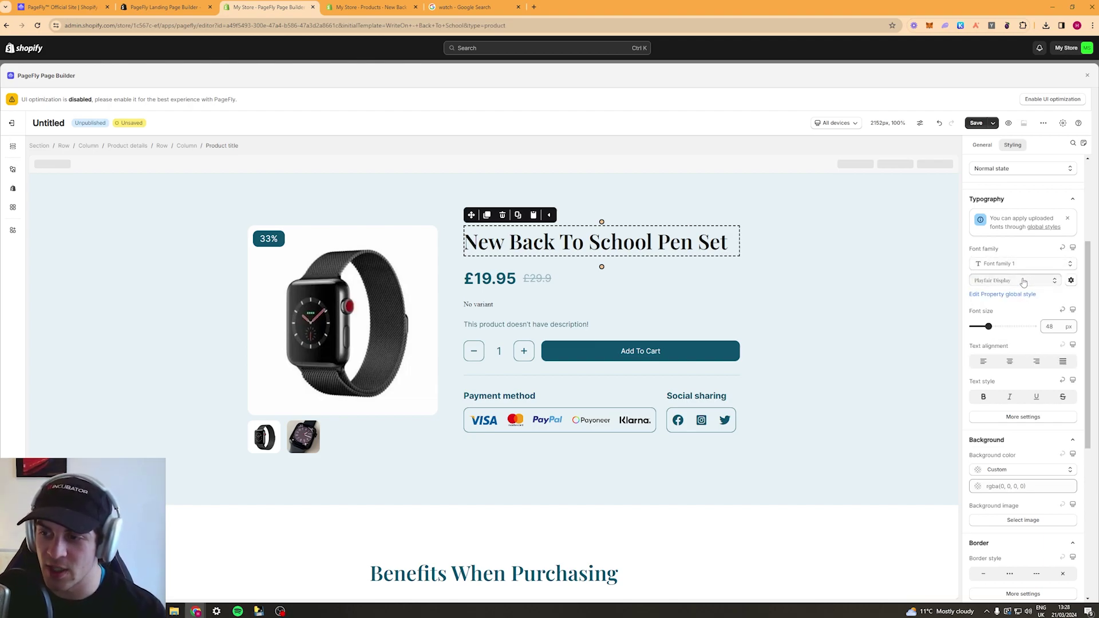
{"action": "left_click", "coordinate": [1070, 281]}
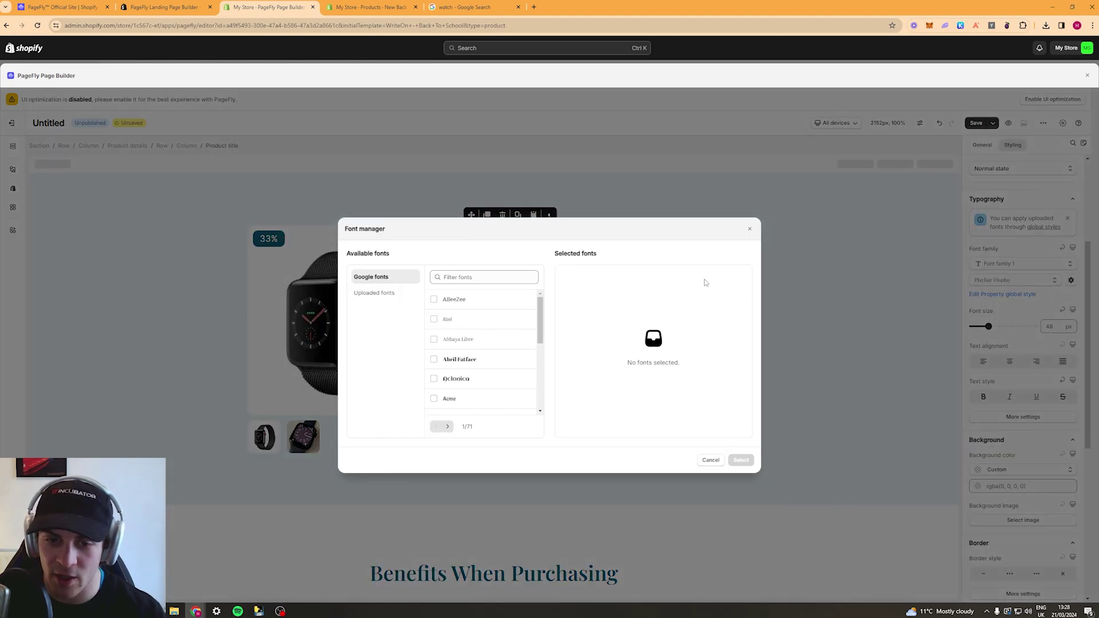
{"action": "scroll", "coordinate": [487, 355], "scroll_direction": "down", "scroll_amount": 5}
{"action": "left_click", "coordinate": [378, 293]}
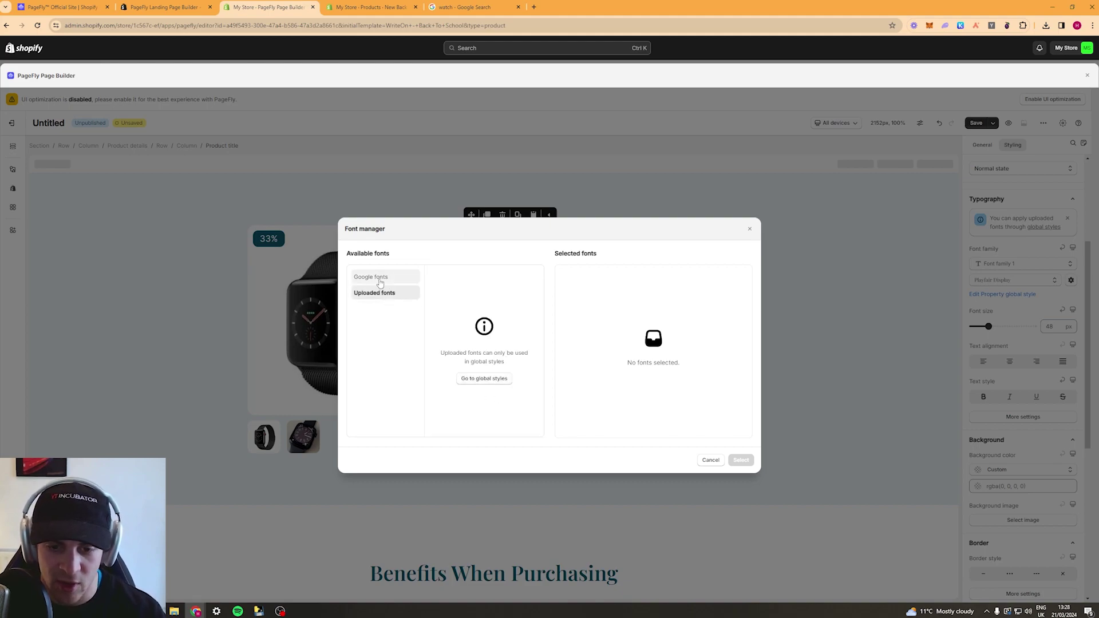
Find the Google font Montserrat with the filter "mont", add it to the selected fonts and apply it to the product title.
{"action": "left_click", "coordinate": [375, 277]}
{"action": "left_click", "coordinate": [466, 277]}
{"action": "type", "text": "mont"}
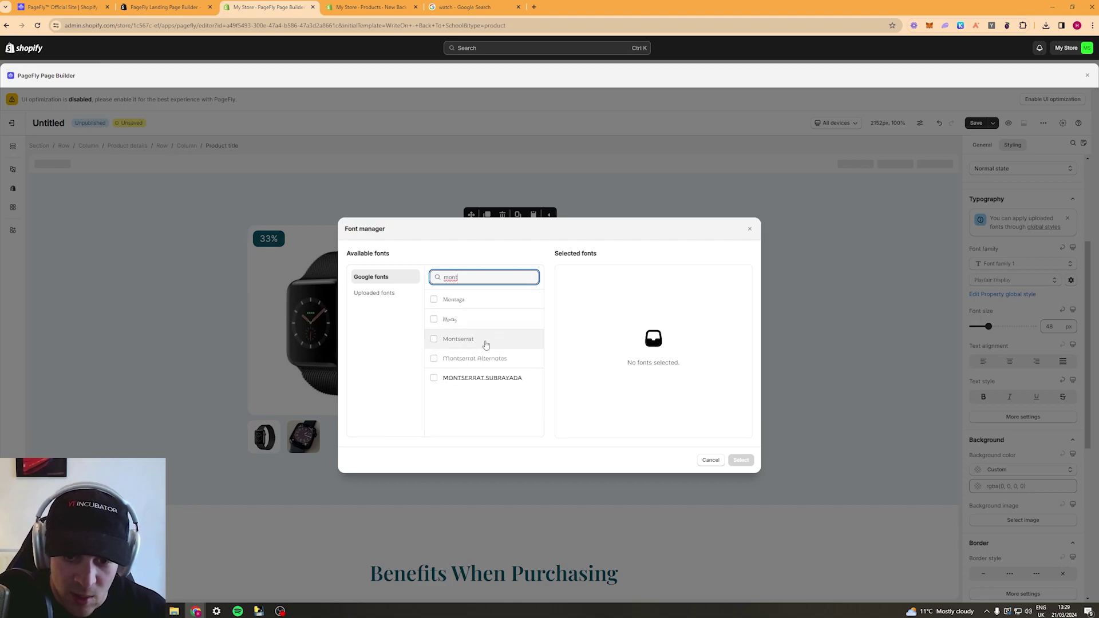
{"action": "left_click", "coordinate": [486, 344]}
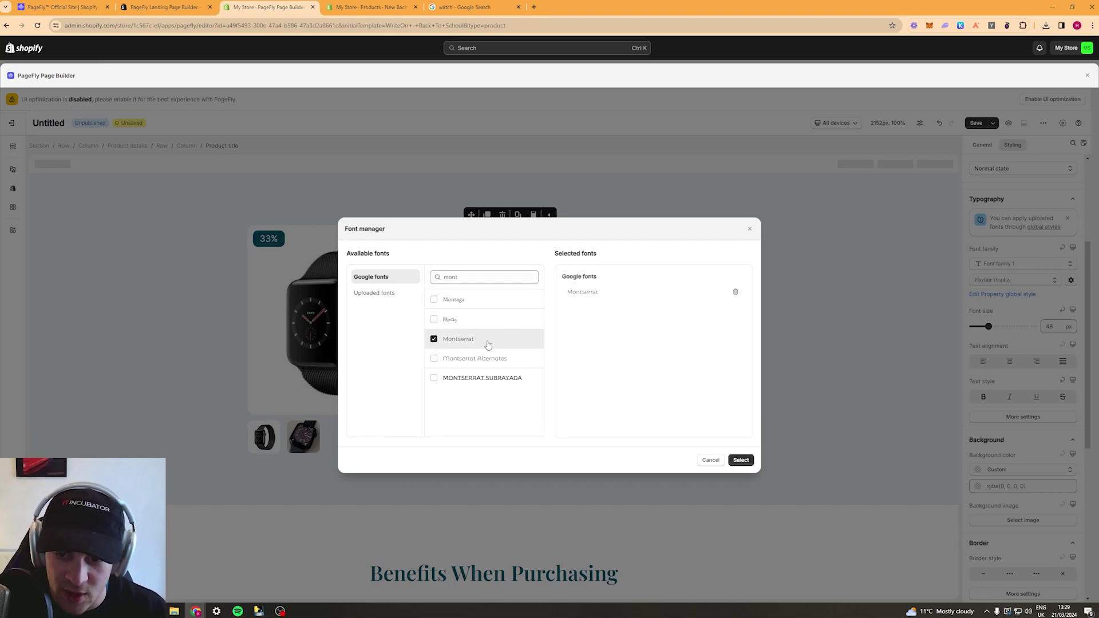
{"action": "left_click", "coordinate": [740, 461]}
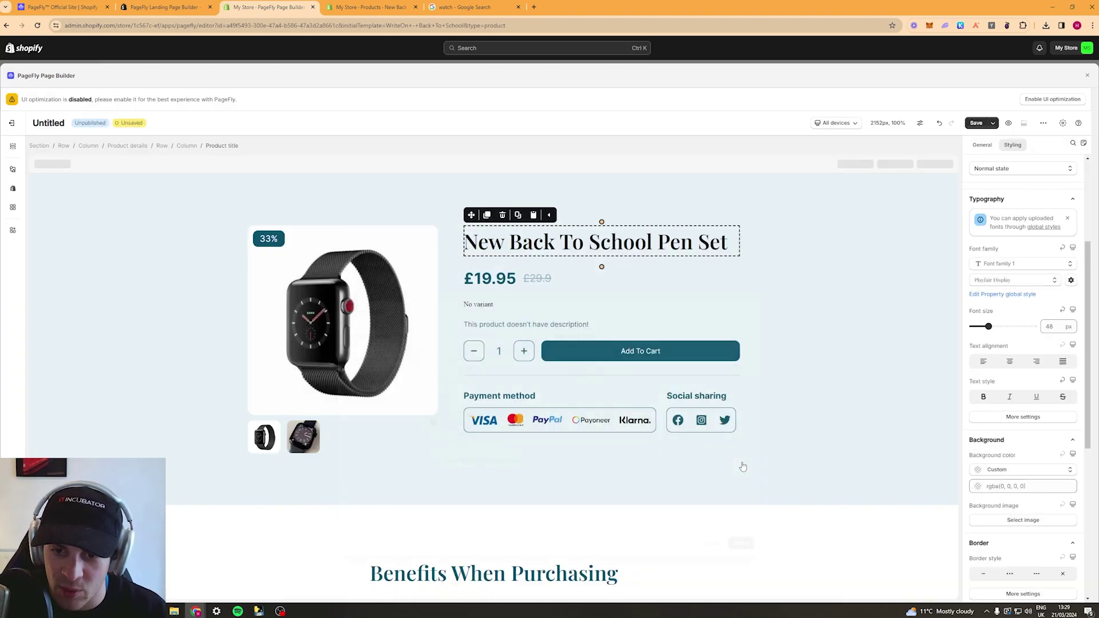
{"action": "left_click", "coordinate": [1006, 280]}
{"action": "left_click", "coordinate": [998, 340]}
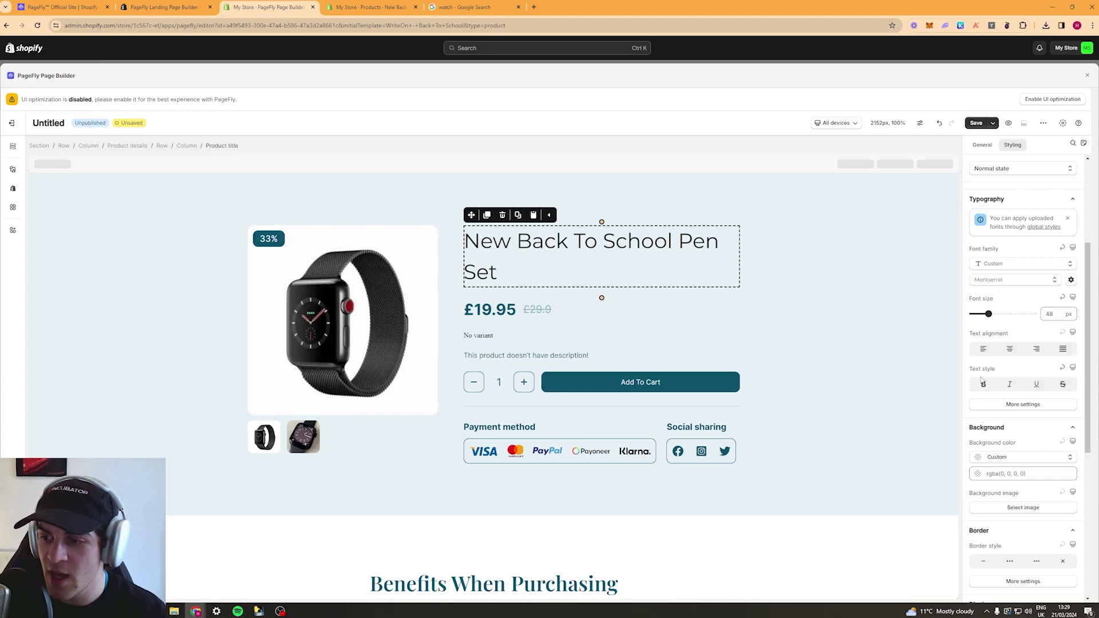
Try the Medium and Semi Bold font weights on the product title and set it to Black.
{"action": "left_click", "coordinate": [1014, 407]}
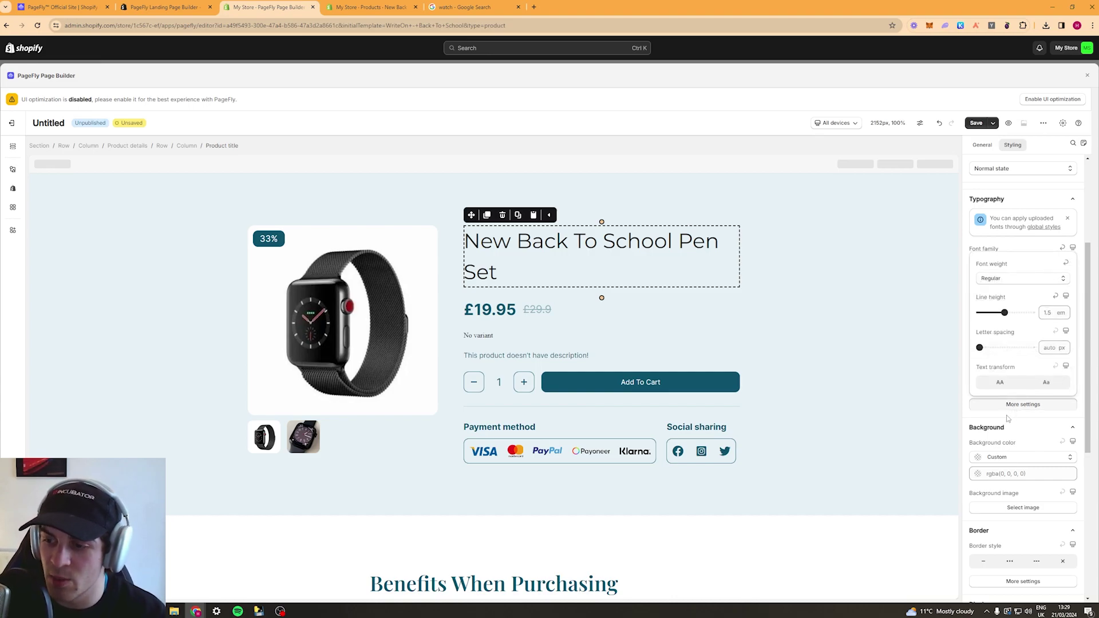
{"action": "left_click", "coordinate": [1004, 282]}
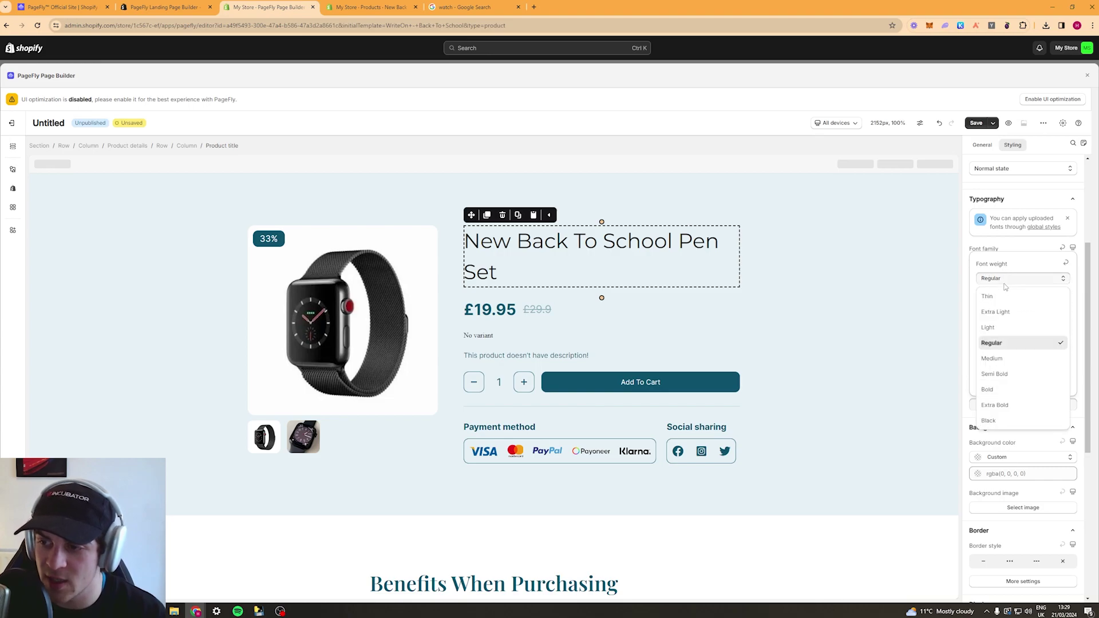
{"action": "left_click", "coordinate": [1011, 361]}
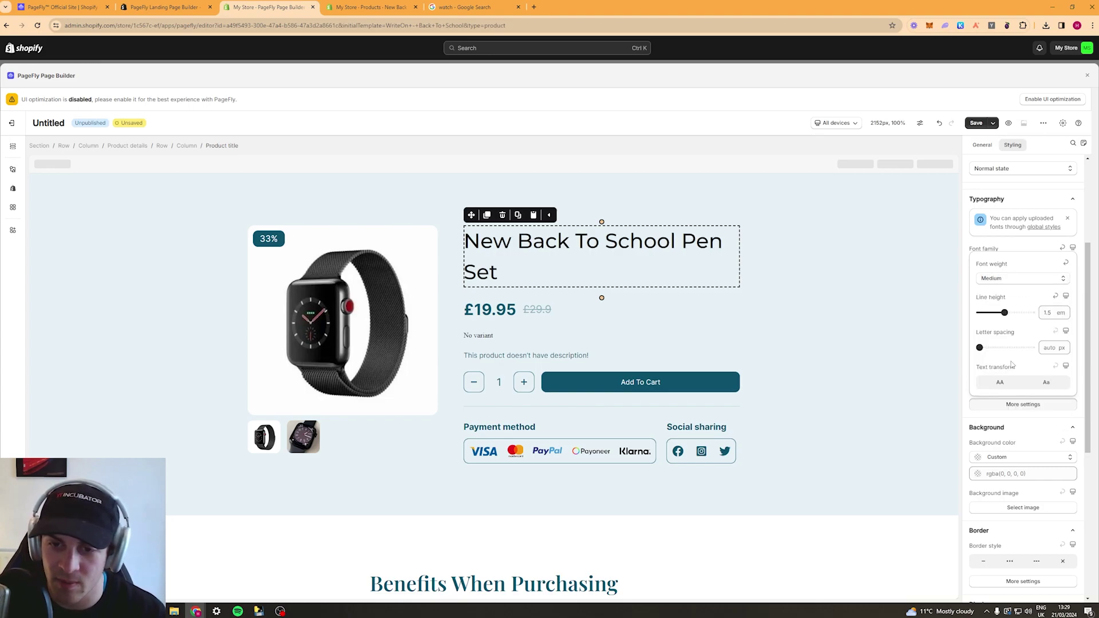
{"action": "left_click", "coordinate": [1010, 278]}
{"action": "left_click", "coordinate": [1010, 374]}
{"action": "left_click", "coordinate": [1013, 279]}
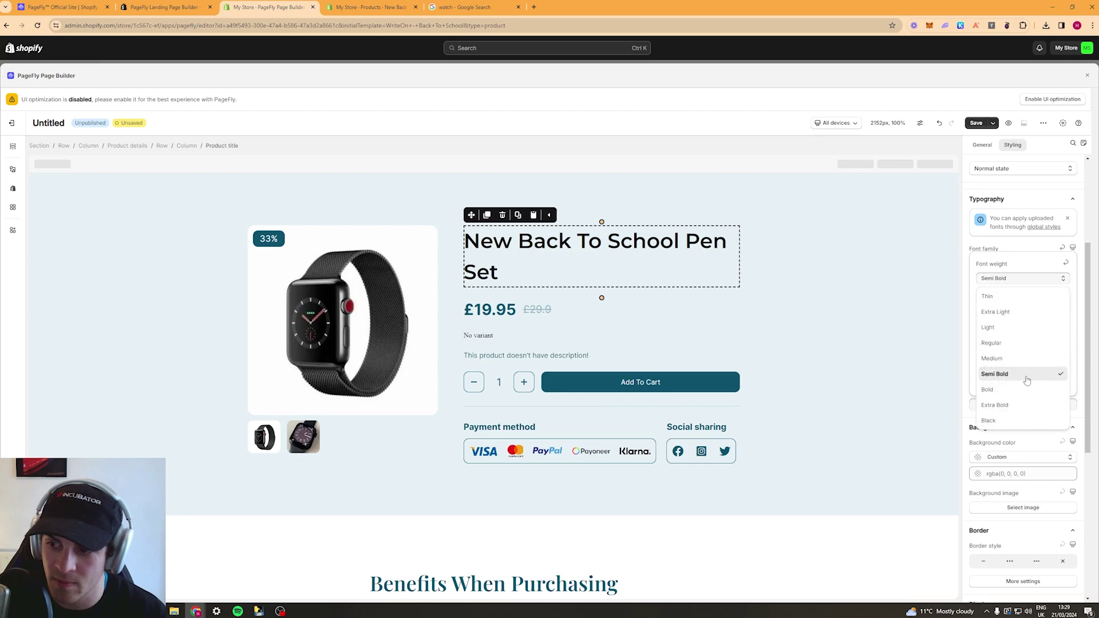
{"action": "left_click", "coordinate": [1001, 422]}
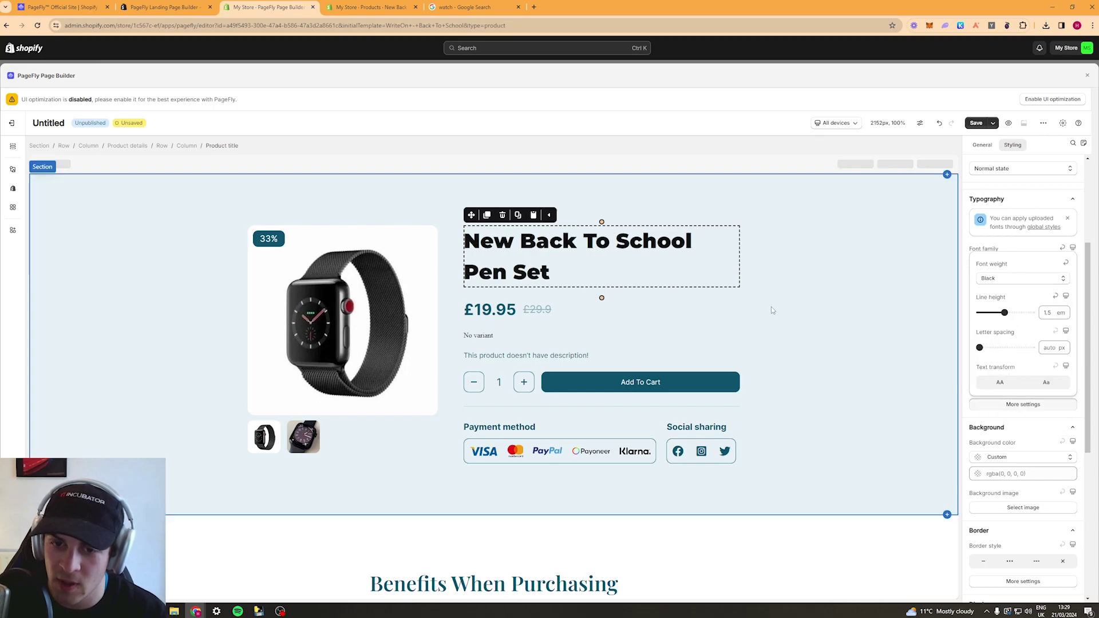
{"action": "left_click", "coordinate": [780, 257]}
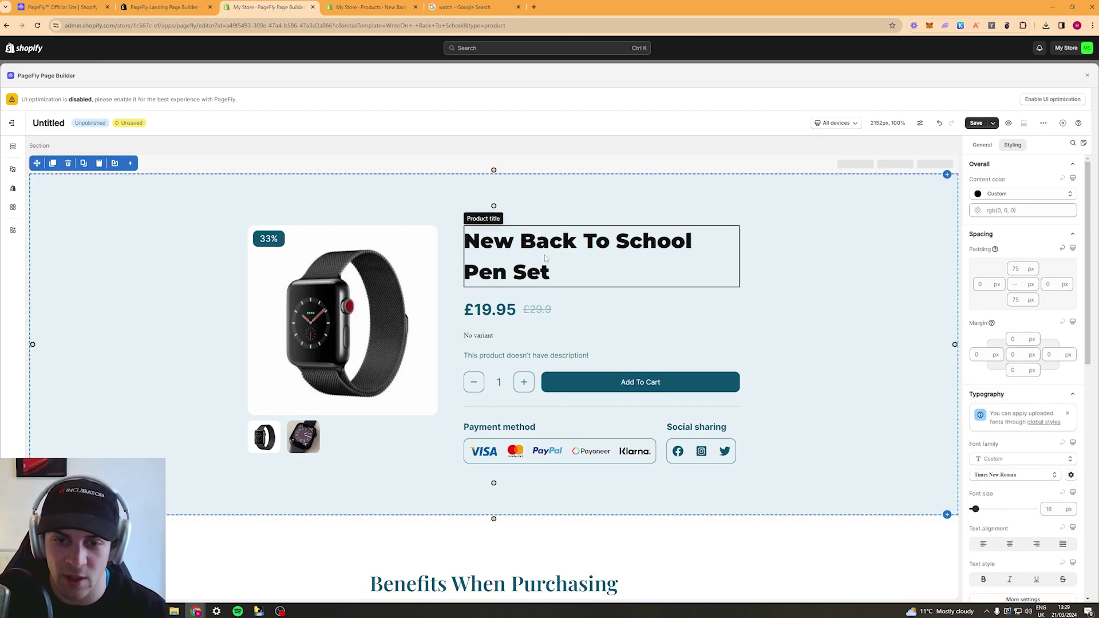
Reduce the product title's font size, trying 23 and 24 px and settling on 30 px.
{"action": "left_click", "coordinate": [521, 242]}
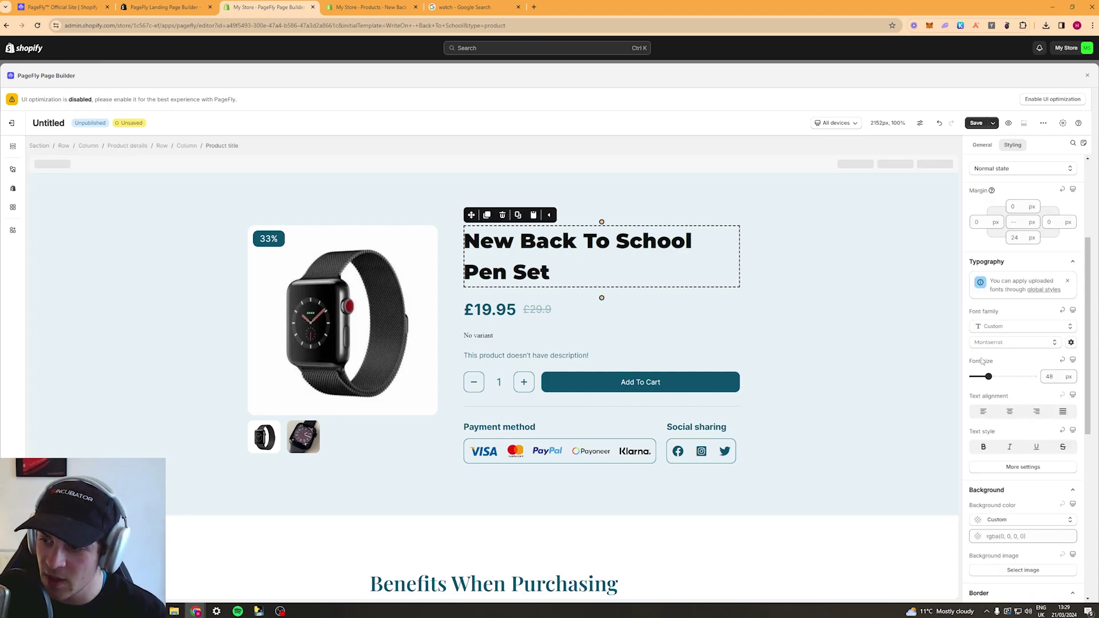
{"action": "mouse_move", "coordinate": [988, 376]}
{"action": "left_mouse_down"}
{"action": "mouse_move", "coordinate": [1000, 376]}
{"action": "mouse_move", "coordinate": [978, 376]}
{"action": "left_mouse_up"}
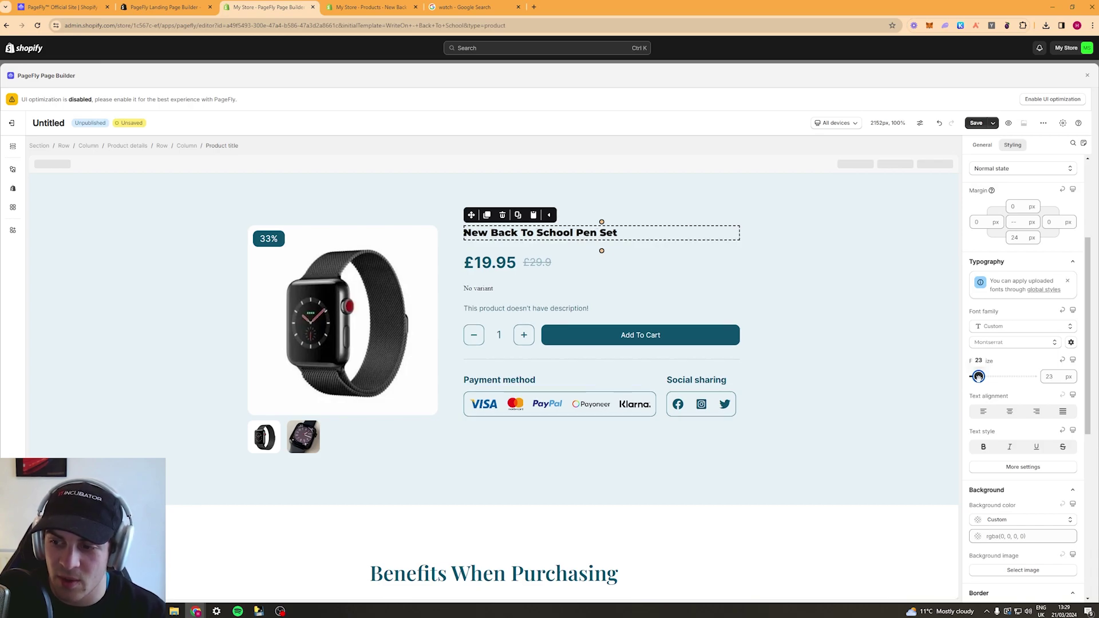
{"action": "left_click_drag", "start_coordinate": [977, 376], "coordinate": [979, 376]}
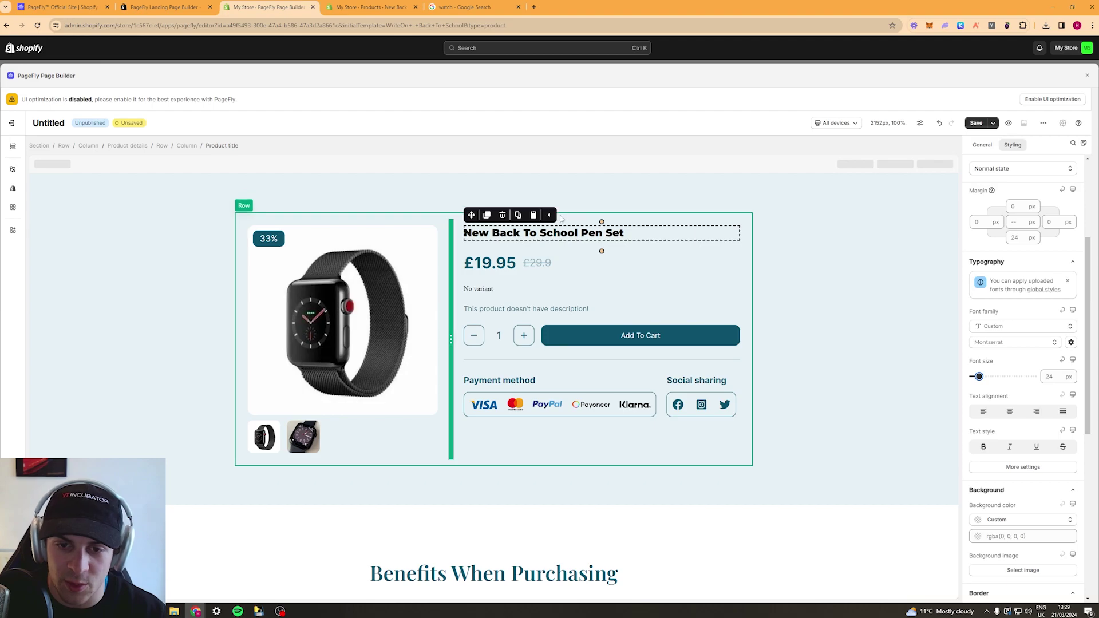
{"action": "left_click_drag", "start_coordinate": [979, 374], "coordinate": [980, 376]}
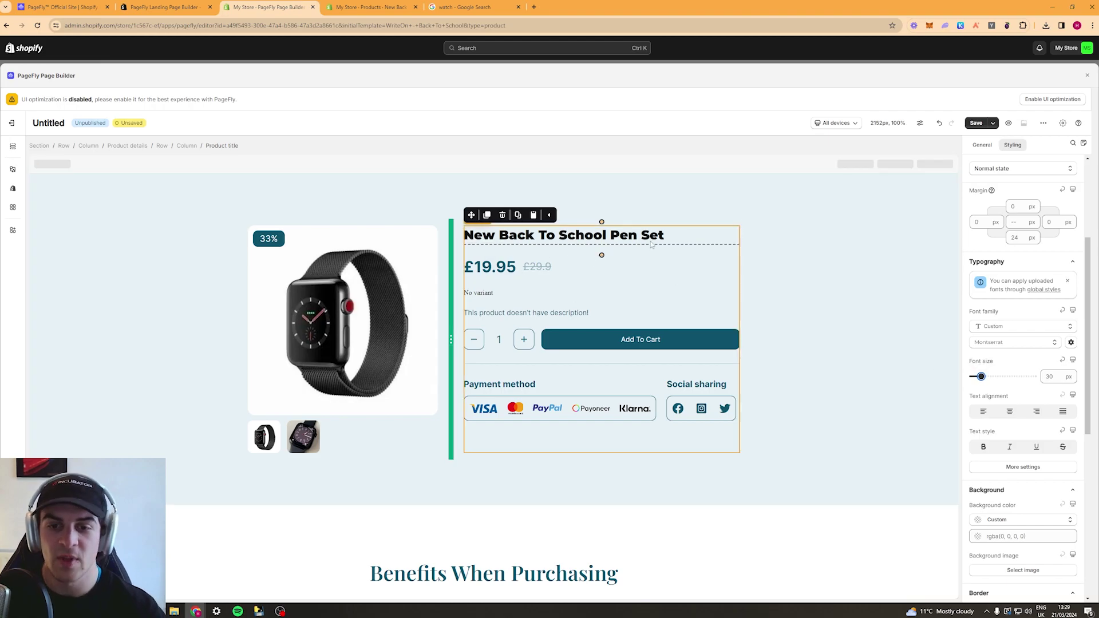
{"action": "left_click", "coordinate": [731, 206]}
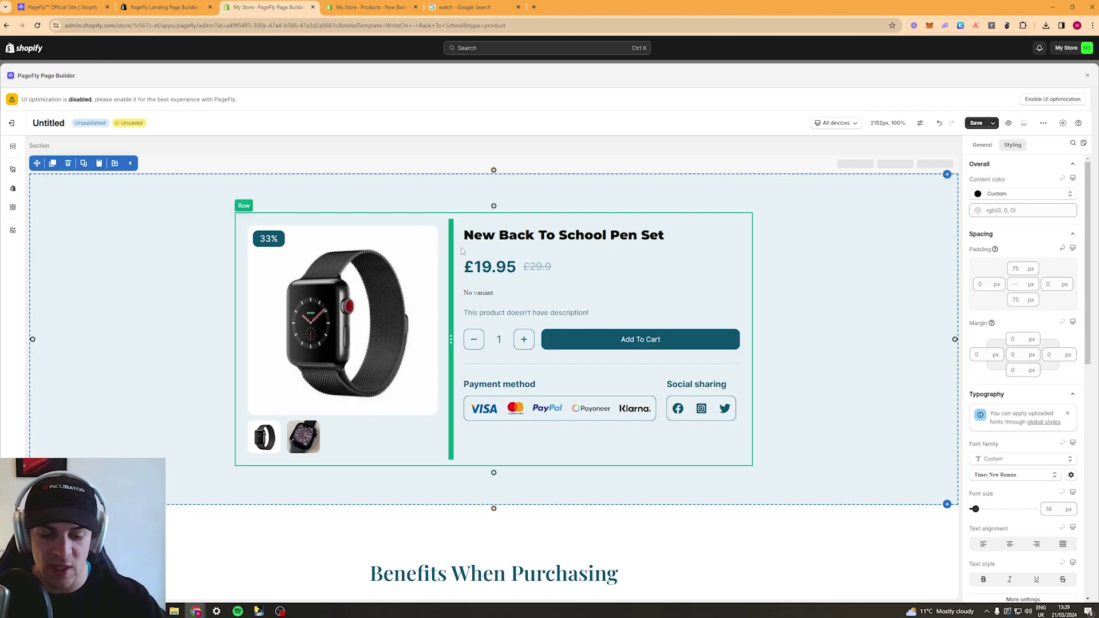
Try centre, right and justified text alignment on the product title and set it to left alignment.
{"action": "left_click", "coordinate": [565, 243]}
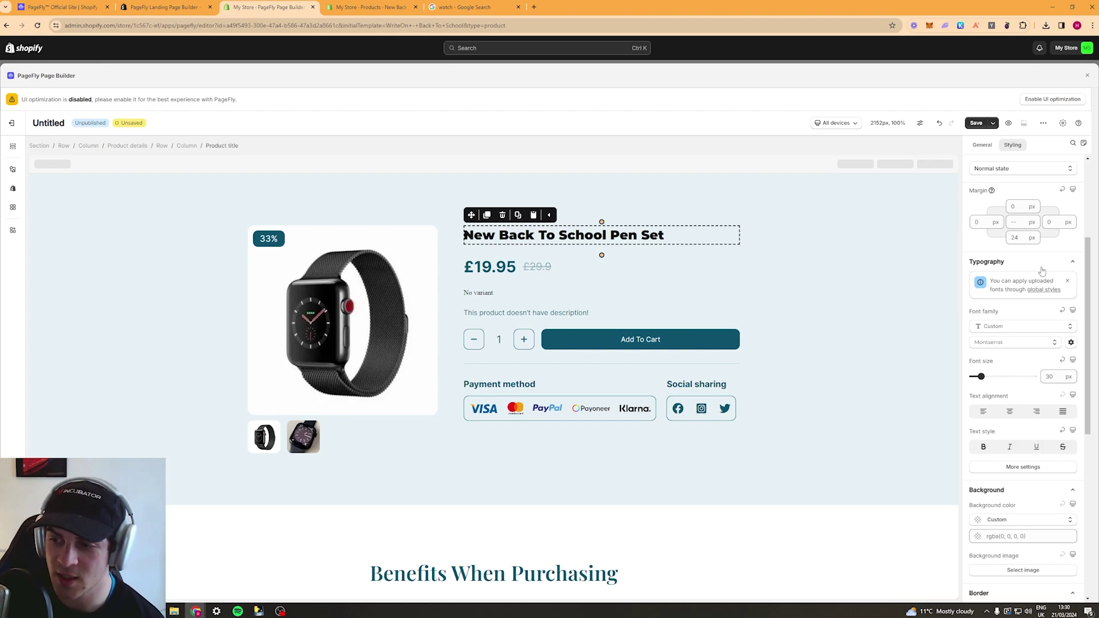
{"action": "scroll", "coordinate": [1042, 270], "scroll_direction": "up", "scroll_amount": 3}
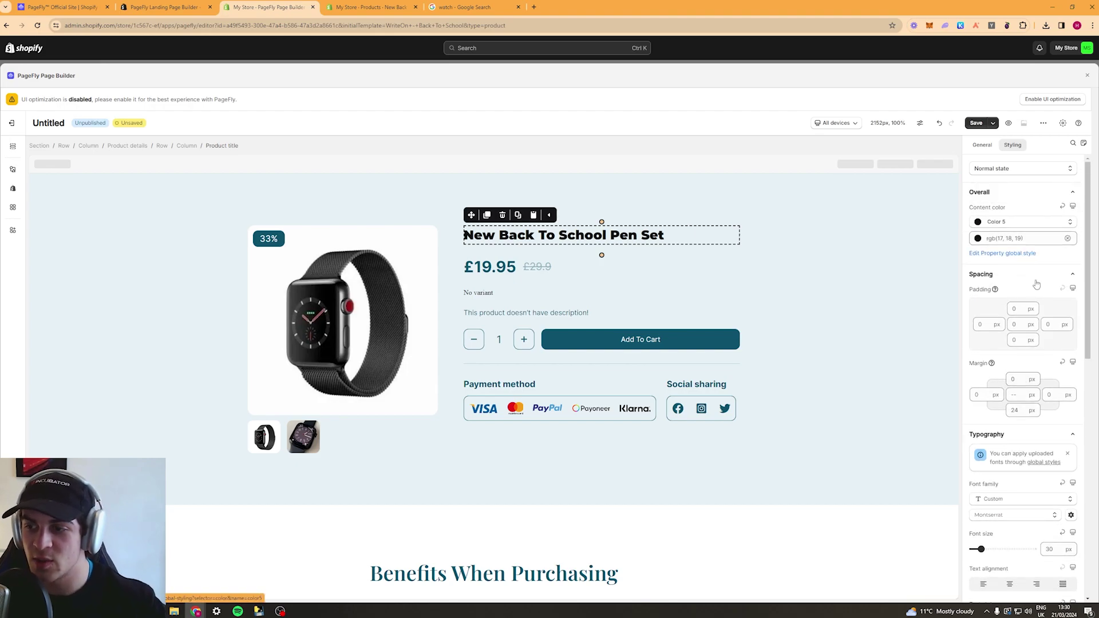
{"action": "scroll", "coordinate": [1017, 258], "scroll_direction": "down", "scroll_amount": 1}
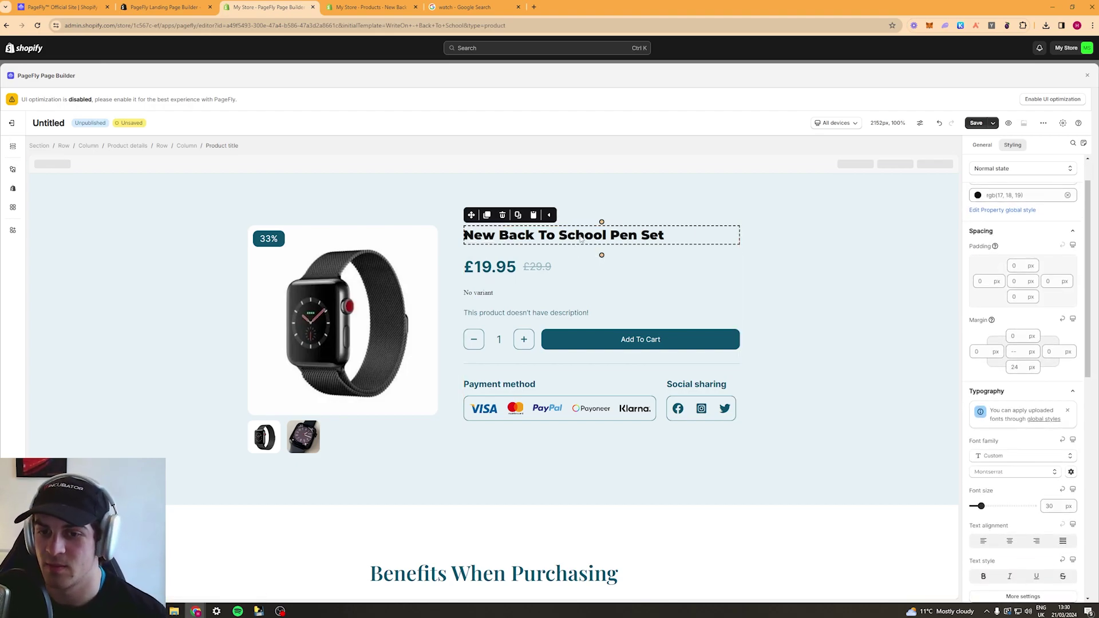
{"action": "scroll", "coordinate": [1017, 296], "scroll_direction": "down", "scroll_amount": 3}
{"action": "scroll", "coordinate": [1060, 218], "scroll_direction": "up", "scroll_amount": 3}
{"action": "scroll", "coordinate": [1060, 218], "scroll_direction": "down", "scroll_amount": 3}
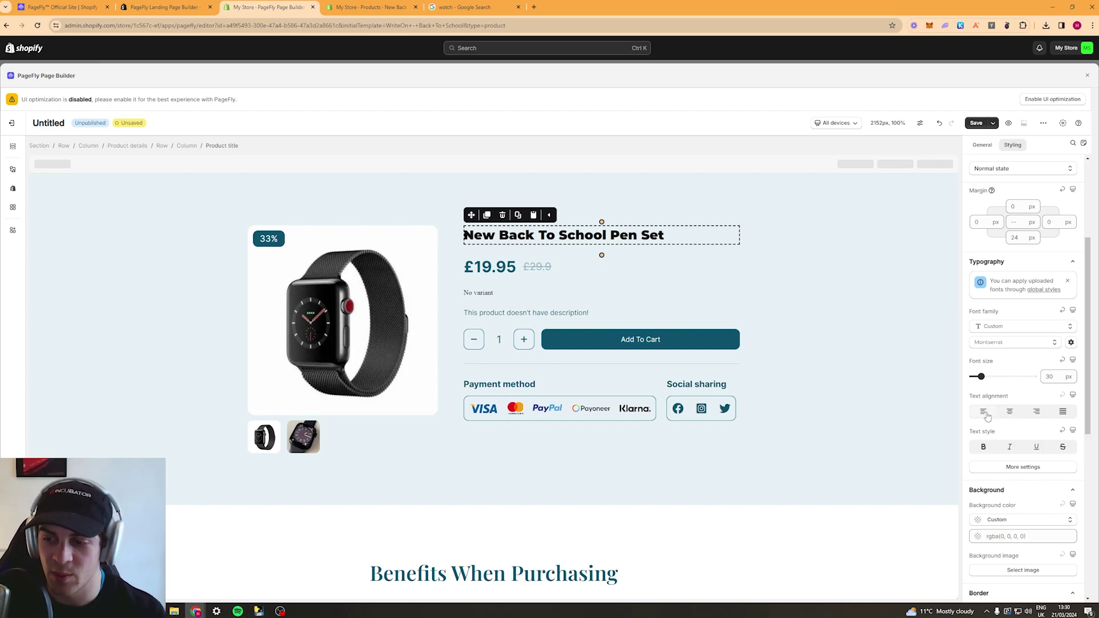
{"action": "left_click", "coordinate": [1009, 412]}
{"action": "left_click", "coordinate": [1036, 412]}
{"action": "left_click", "coordinate": [1066, 414]}
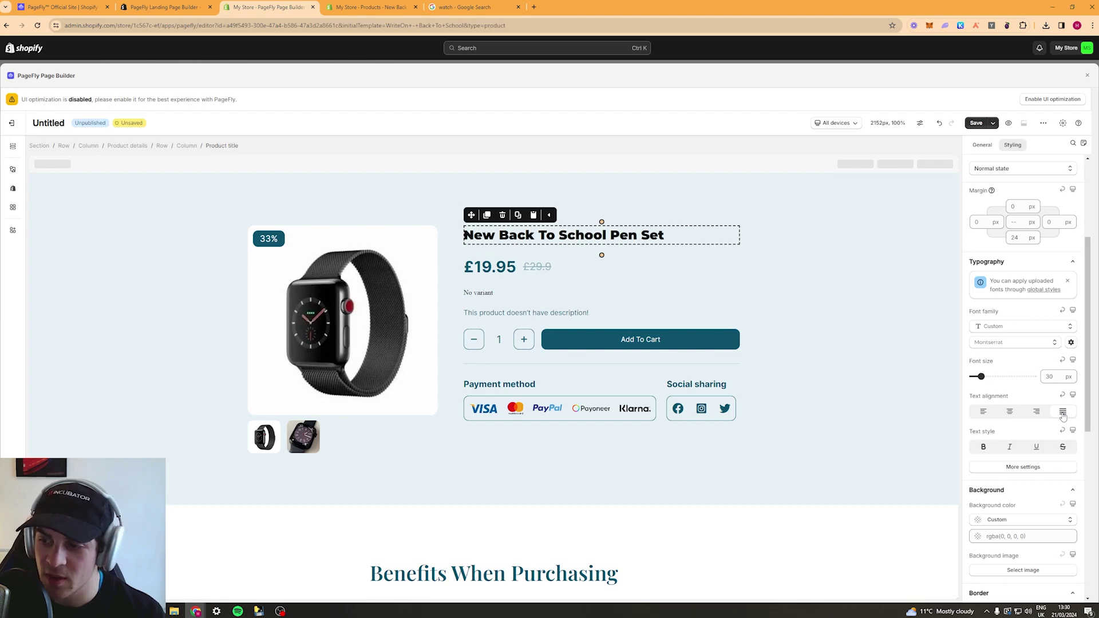
{"action": "left_click", "coordinate": [1009, 412]}
{"action": "left_click", "coordinate": [985, 412]}
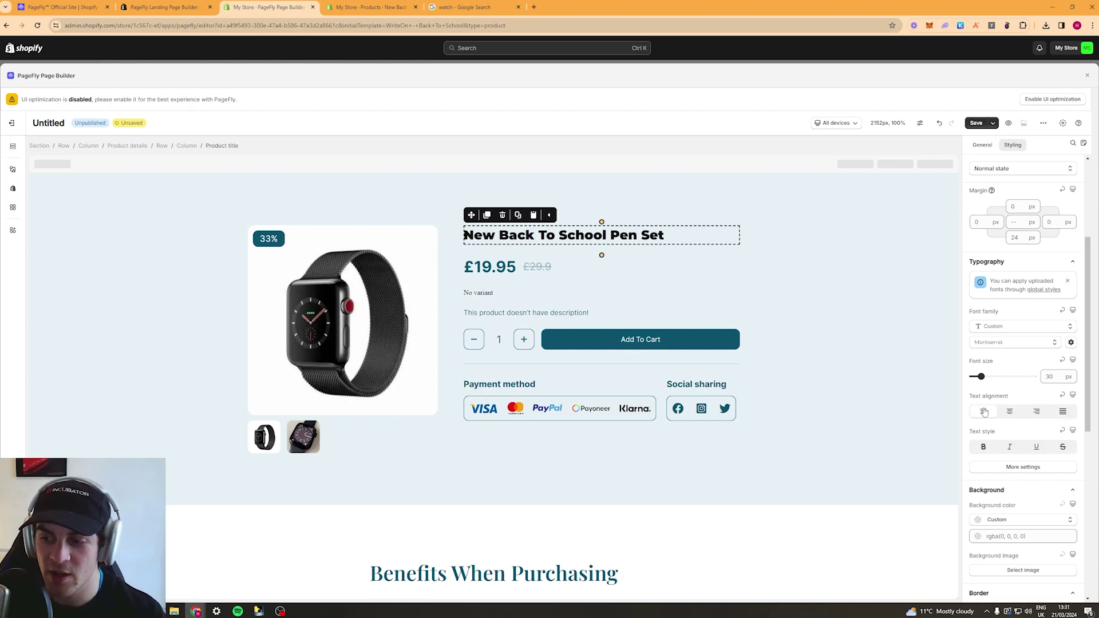
Toggle the bold text style on the product title and restore its font weight to Black.
{"action": "scroll", "coordinate": [1001, 423], "scroll_direction": "down", "scroll_amount": 1}
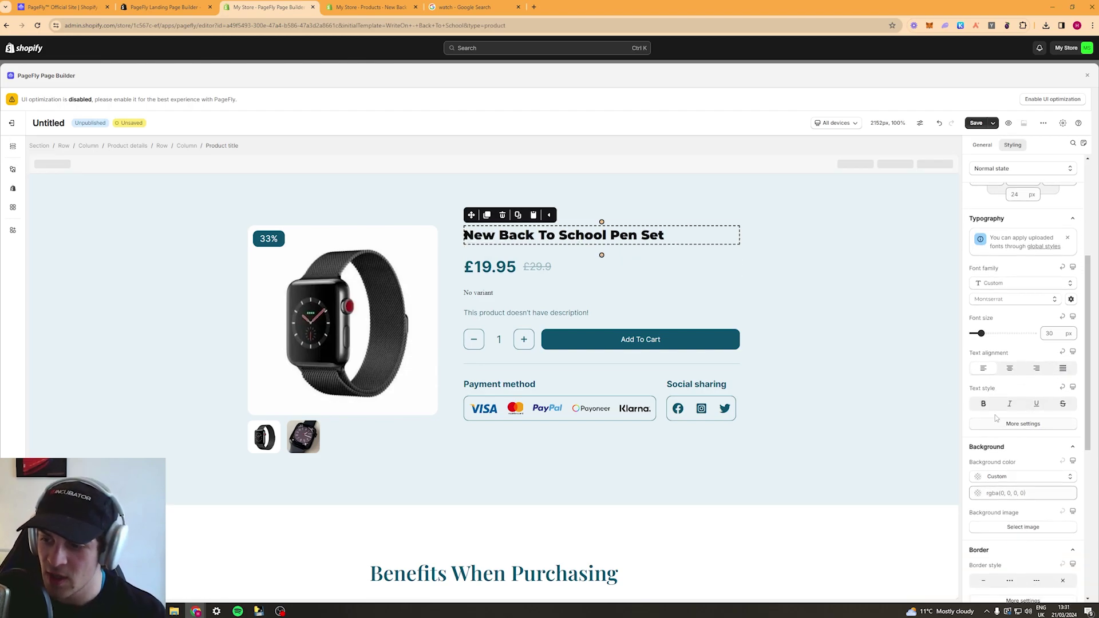
{"action": "left_click", "coordinate": [983, 404]}
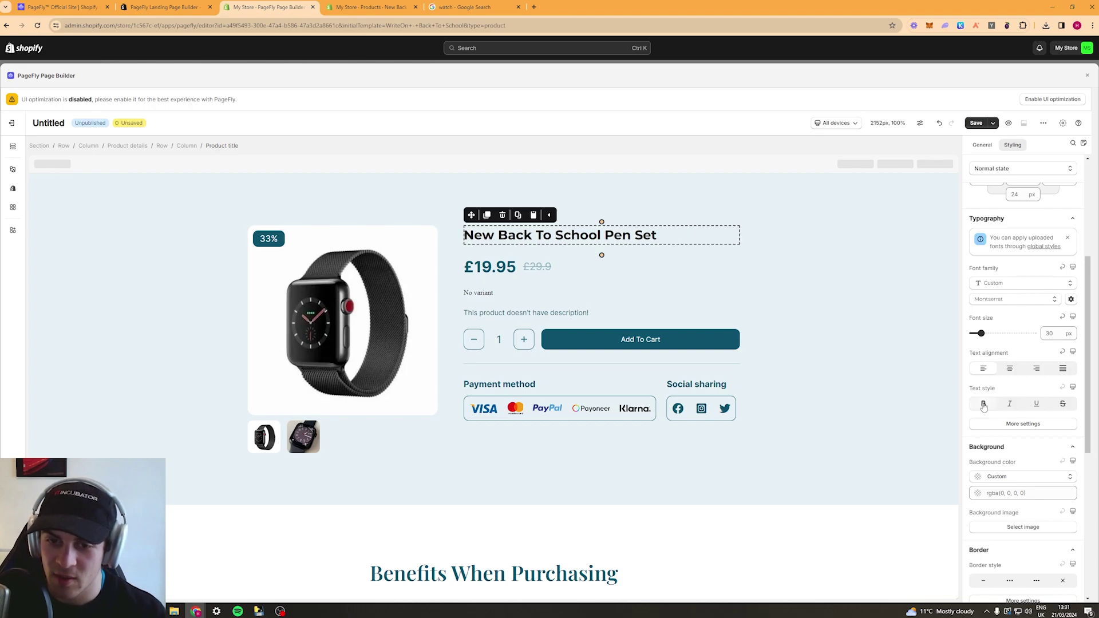
{"action": "left_click", "coordinate": [1002, 424]}
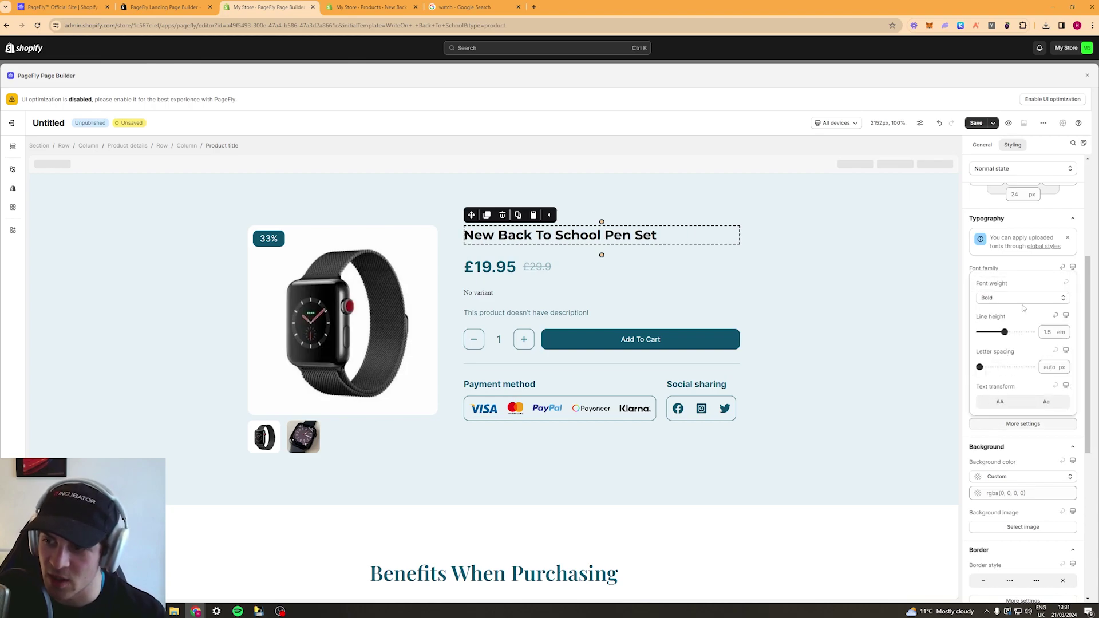
{"action": "left_click", "coordinate": [1022, 298]}
{"action": "left_click", "coordinate": [1012, 443]}
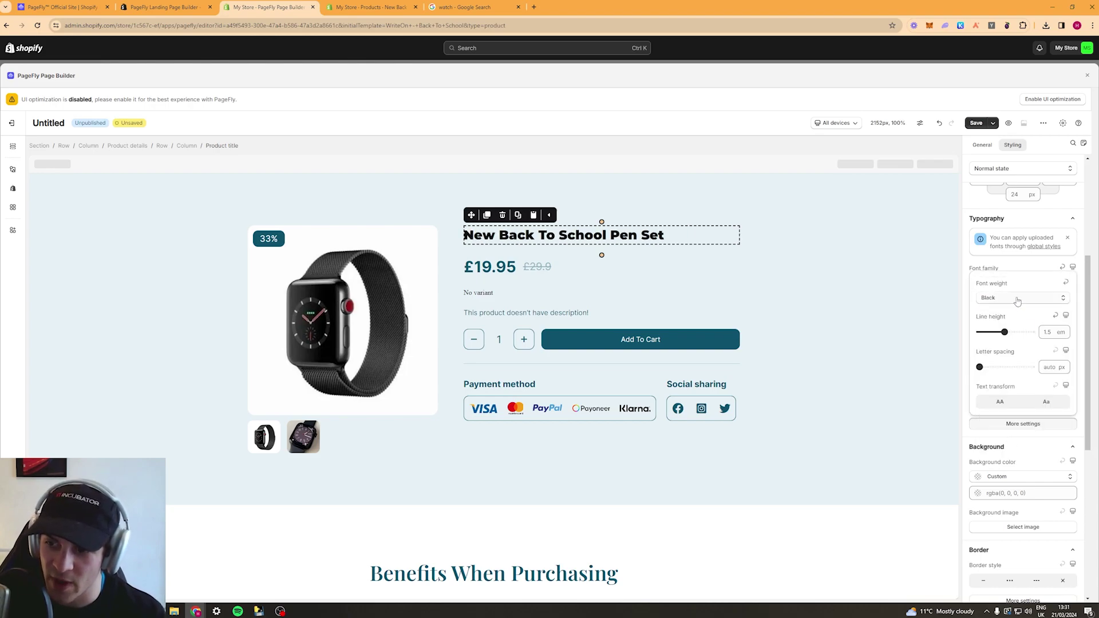
{"action": "left_click", "coordinate": [1001, 218]}
{"action": "left_click", "coordinate": [1001, 219]}
Try the italic, underline and strikethrough text styles on the product title, turning each one off again.
{"action": "left_click", "coordinate": [1010, 404]}
{"action": "left_click", "coordinate": [1010, 404]}
{"action": "left_click", "coordinate": [1035, 404]}
{"action": "left_click", "coordinate": [1036, 404]}
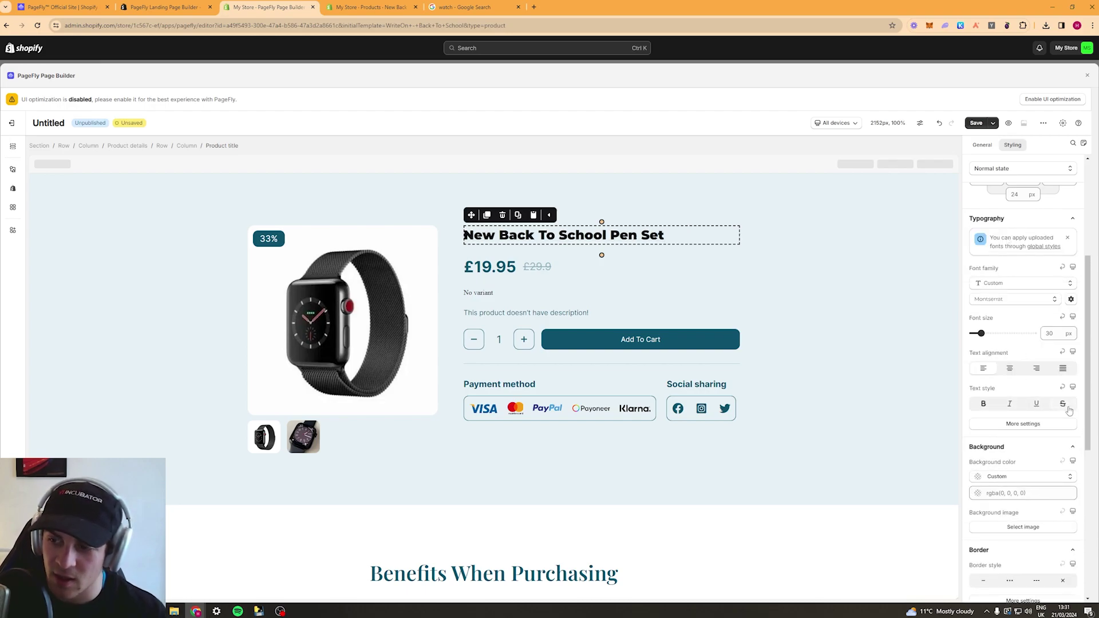
{"action": "left_click", "coordinate": [1059, 405]}
{"action": "left_click", "coordinate": [1059, 405]}
Try a yellow background colour on the product title and undo it.
{"action": "scroll", "coordinate": [1030, 404], "scroll_direction": "down", "scroll_amount": 3}
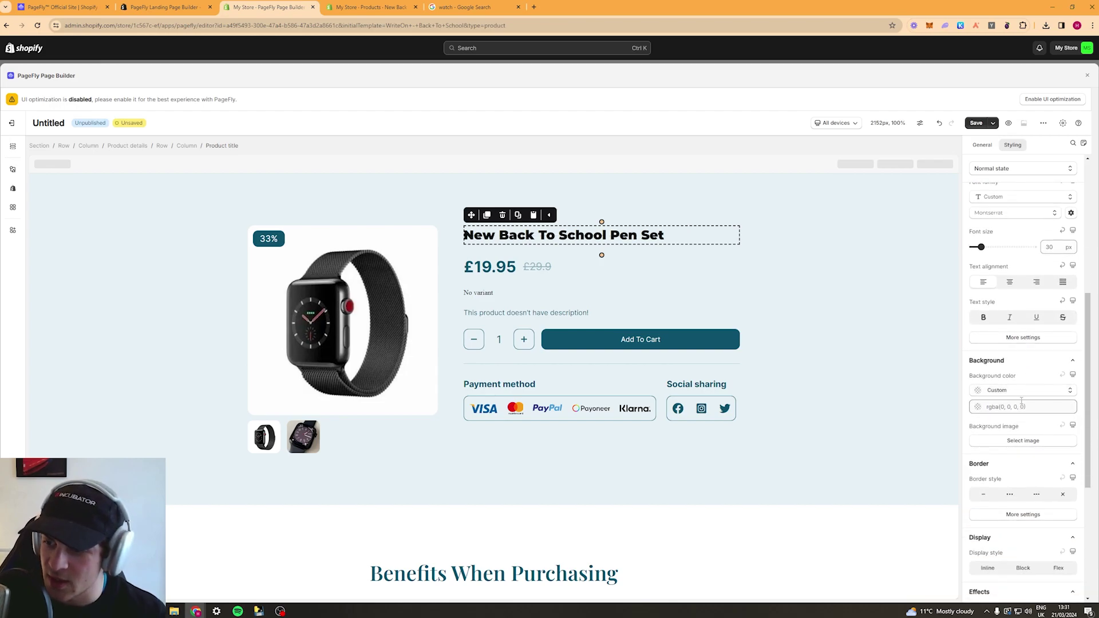
{"action": "scroll", "coordinate": [1002, 381], "scroll_direction": "down", "scroll_amount": 1}
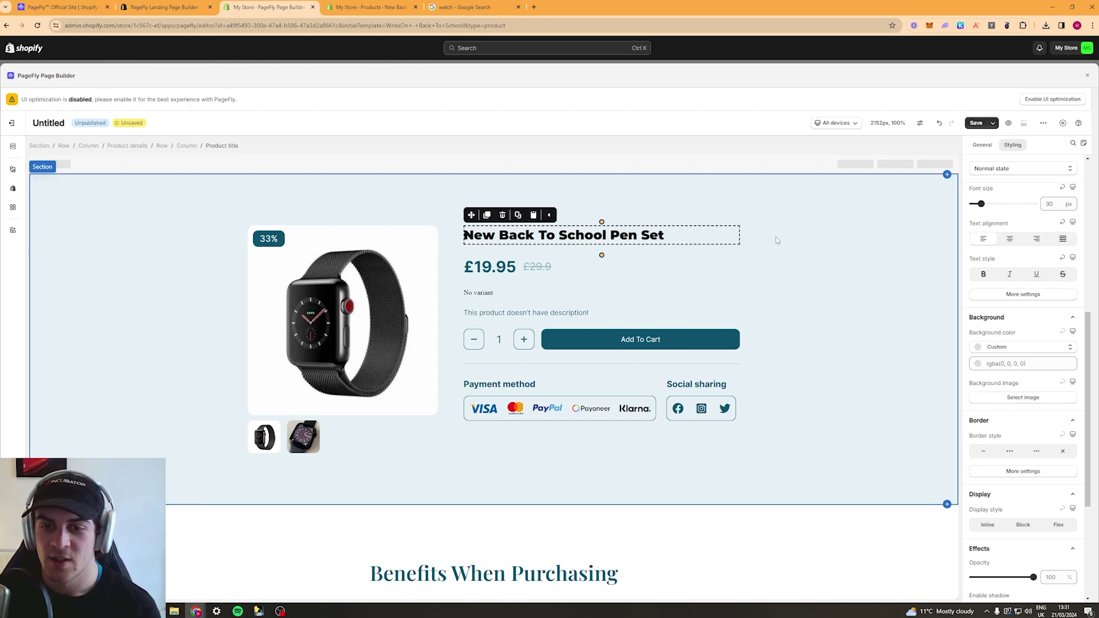
{"action": "left_click", "coordinate": [801, 218]}
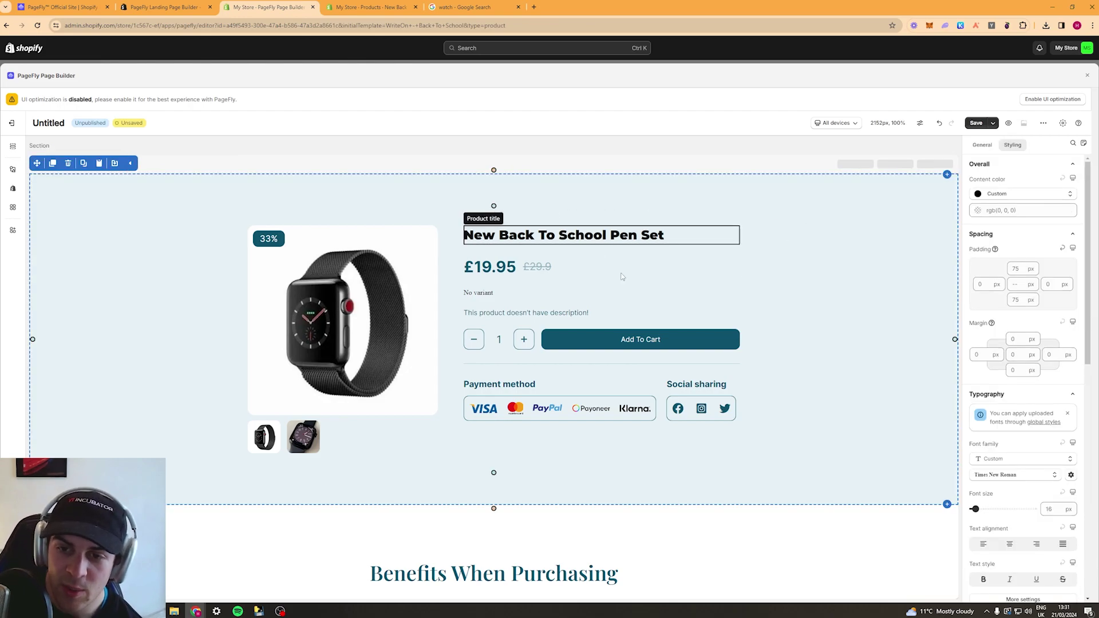
{"action": "left_click", "coordinate": [665, 229]}
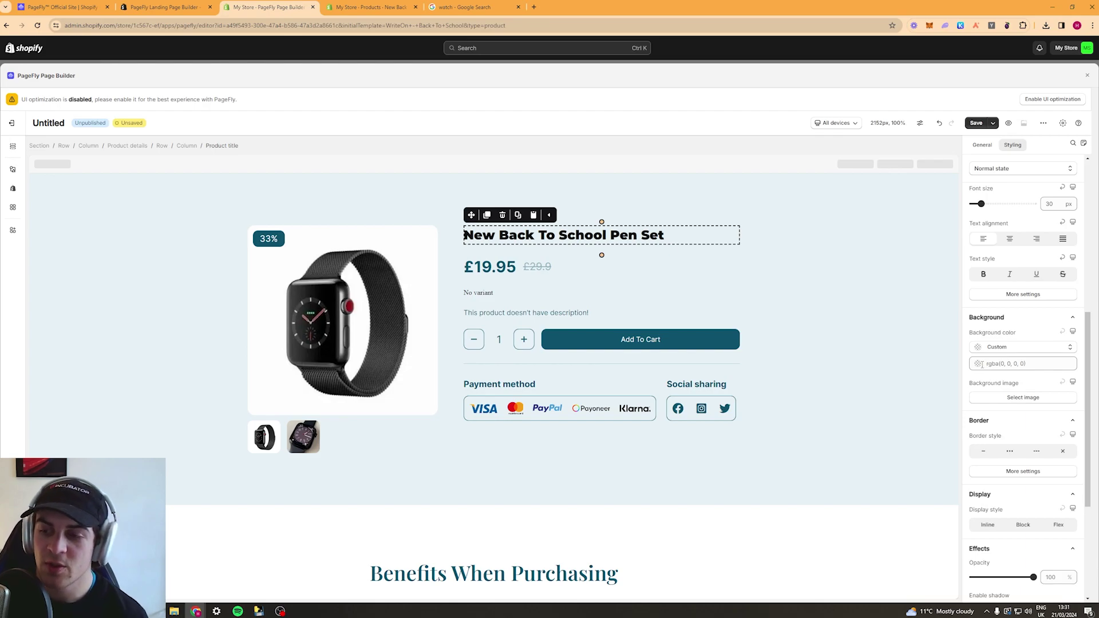
{"action": "left_click", "coordinate": [979, 365]}
{"action": "left_click", "coordinate": [993, 329]}
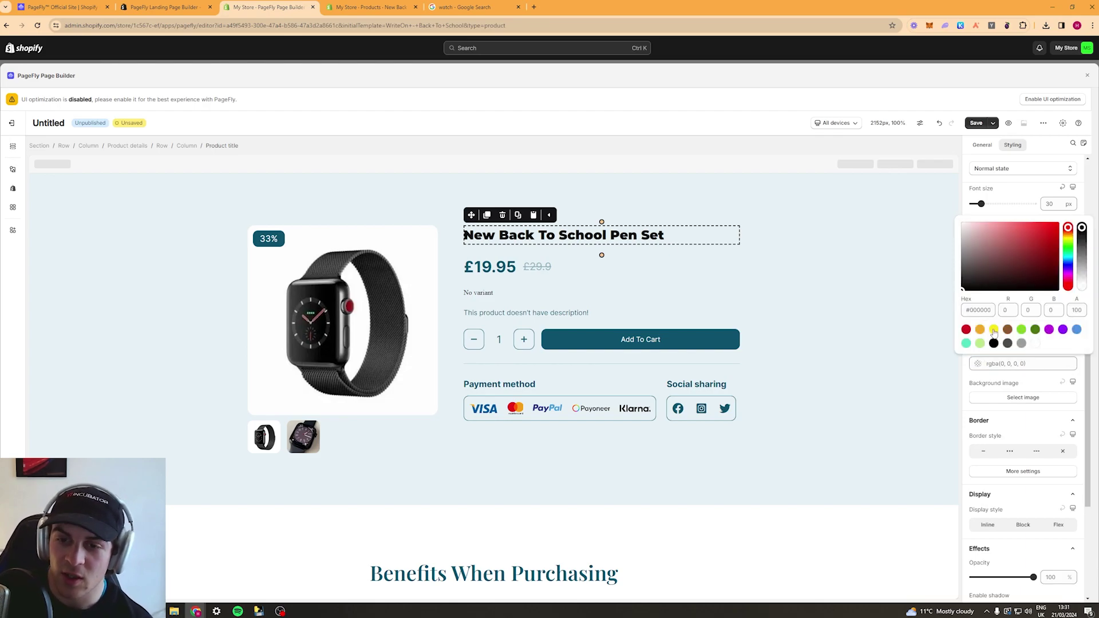
{"action": "left_click", "coordinate": [809, 276]}
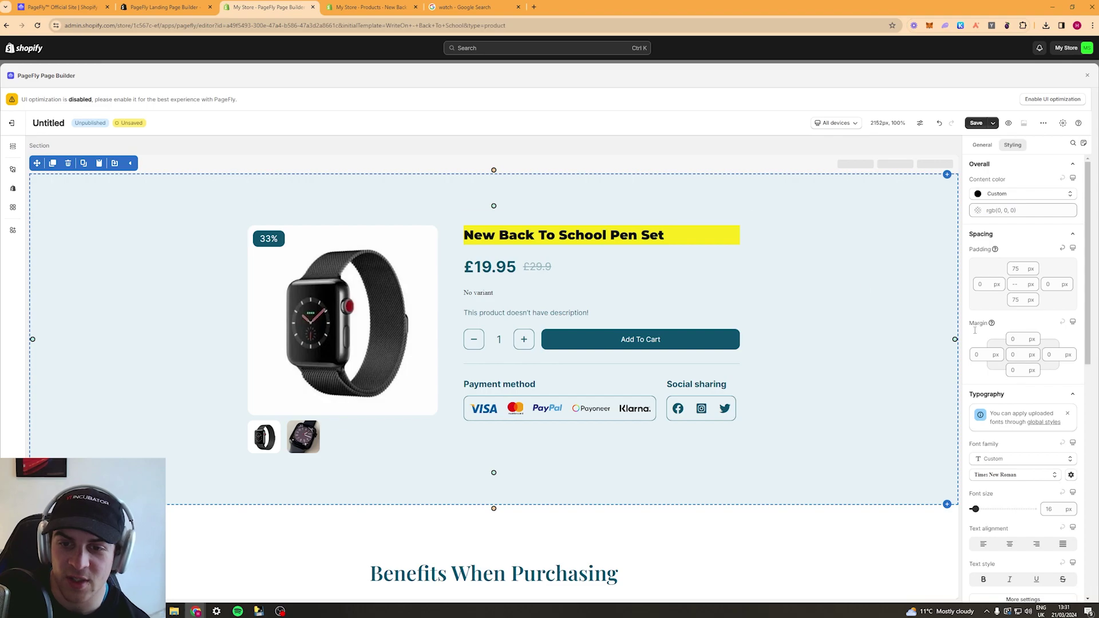
{"action": "key", "text": "ctrl+z"}
{"action": "left_click", "coordinate": [856, 272]}
Review the product title's border, display, effects and advanced CSS styling settings.
{"action": "left_click", "coordinate": [699, 233]}
{"action": "scroll", "coordinate": [1023, 464], "scroll_direction": "down", "scroll_amount": 2}
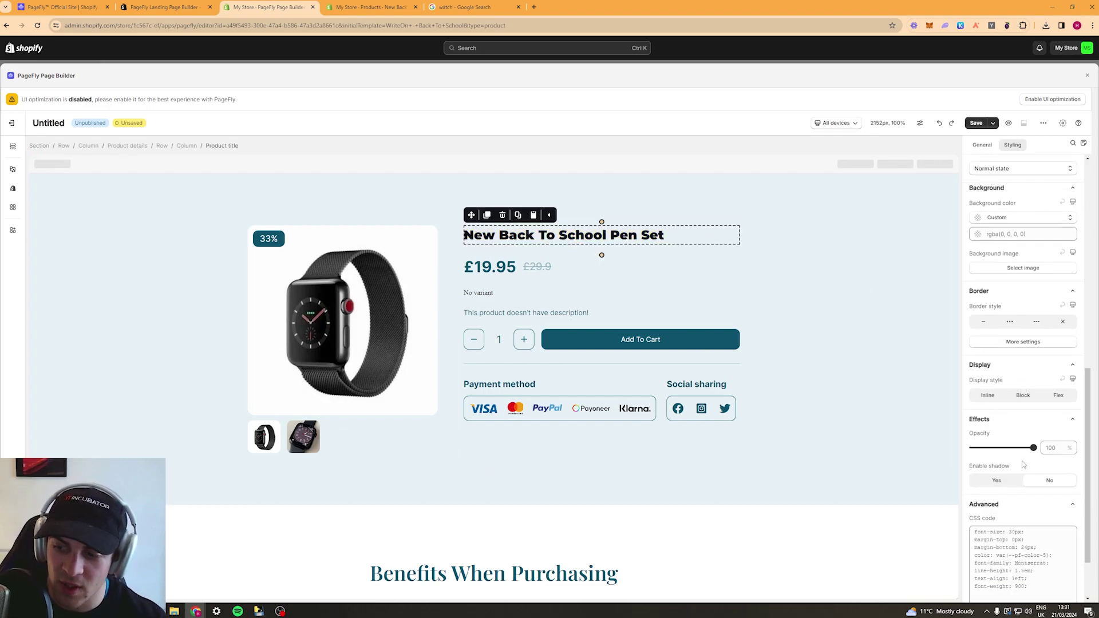
{"action": "scroll", "coordinate": [801, 343], "scroll_direction": "down", "scroll_amount": 1}
{"action": "scroll", "coordinate": [1022, 429], "scroll_direction": "down", "scroll_amount": 2}
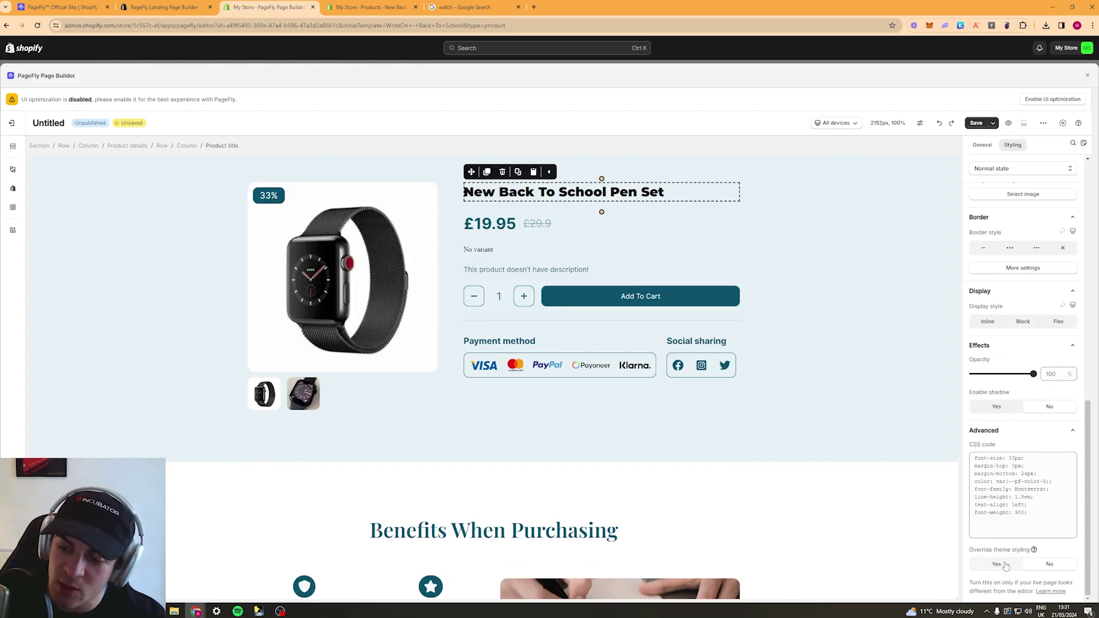
{"action": "scroll", "coordinate": [1005, 548], "scroll_direction": "up", "scroll_amount": 5}
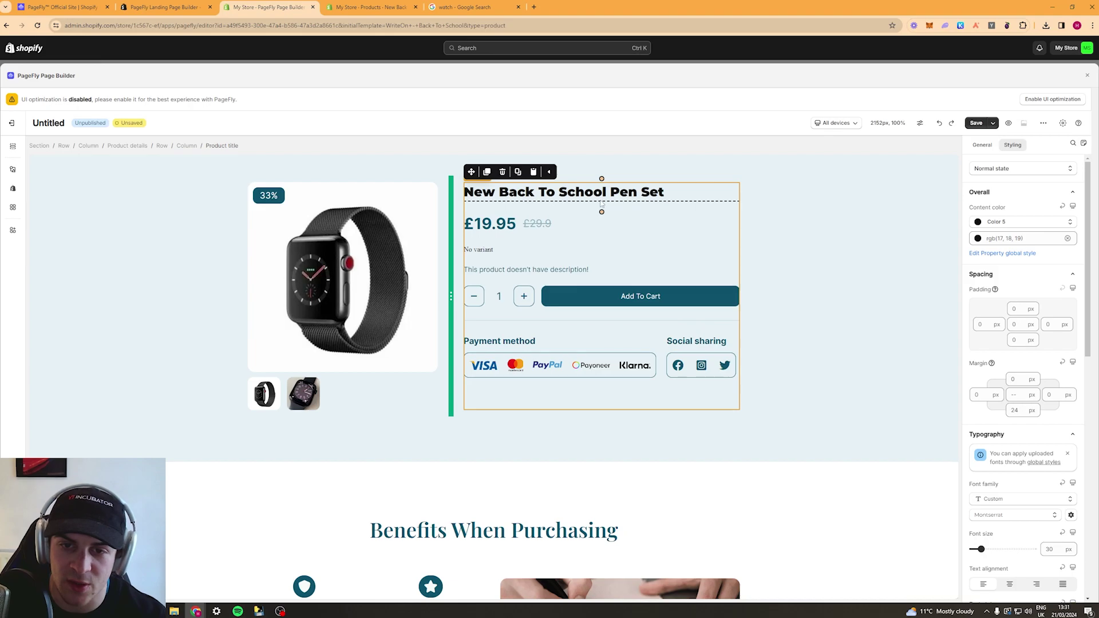
Open the global style of the product title's content colour and rename Color 5 as MAIN TEXT.
{"action": "left_click", "coordinate": [1005, 257]}
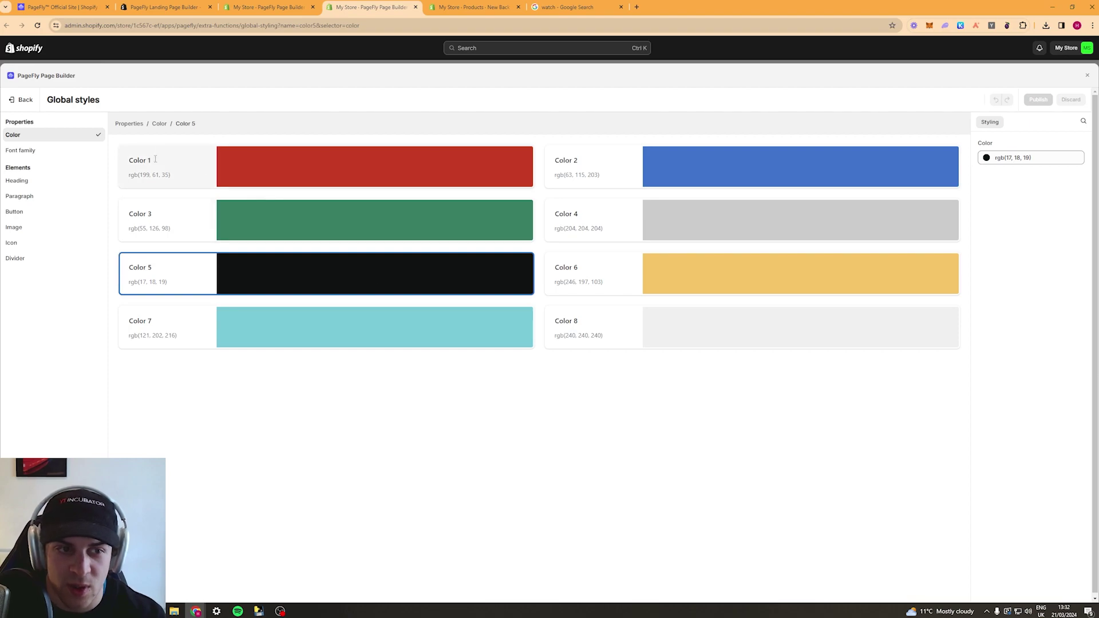
{"action": "triple_click", "coordinate": [142, 267]}
{"action": "type", "text": "MAIN TEXTY"}
{"action": "left_click", "coordinate": [253, 390]}
Set the MAIN TEXT global colour to dark grey #333538 and publish the change.
{"action": "left_click", "coordinate": [1021, 158]}
{"action": "left_click_drag", "start_coordinate": [973, 228], "coordinate": [964, 229]}
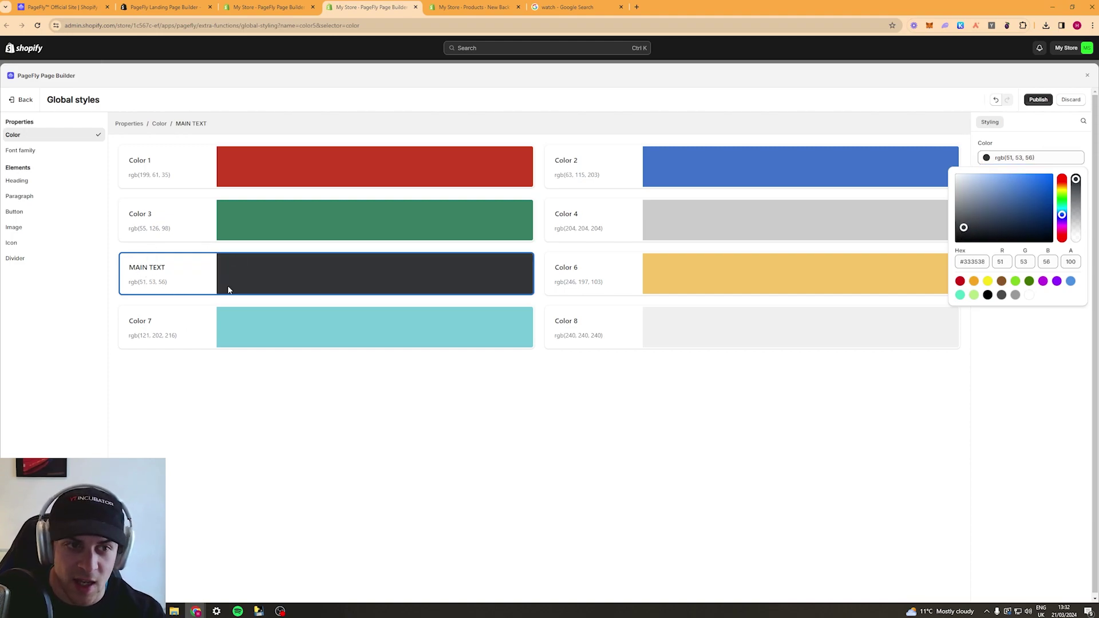
{"action": "left_click", "coordinate": [1054, 130]}
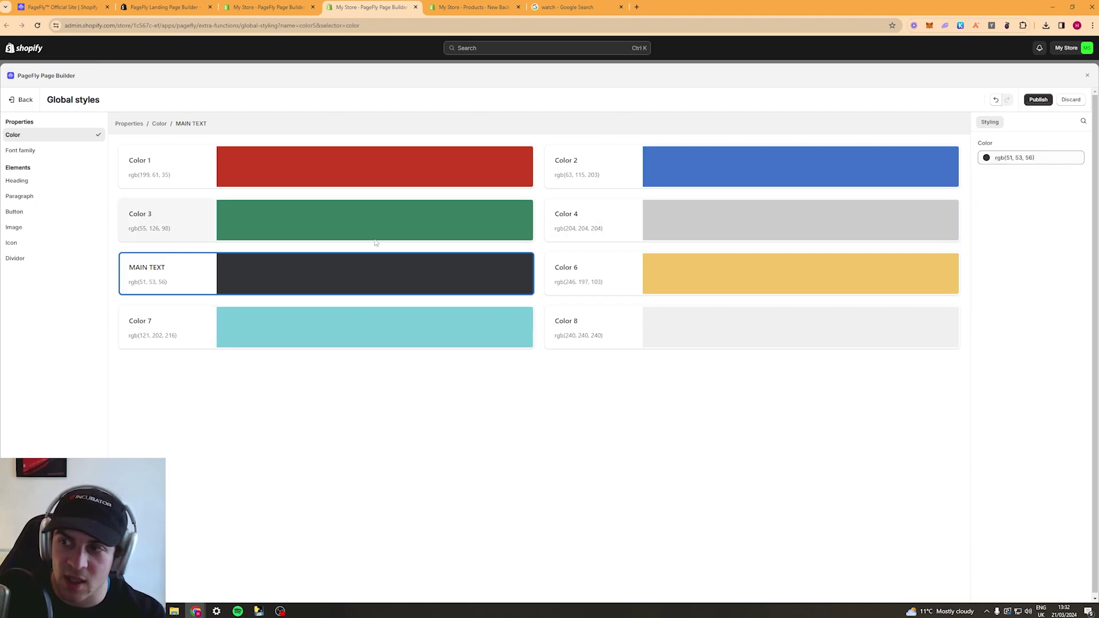
{"action": "left_click", "coordinate": [1038, 99]}
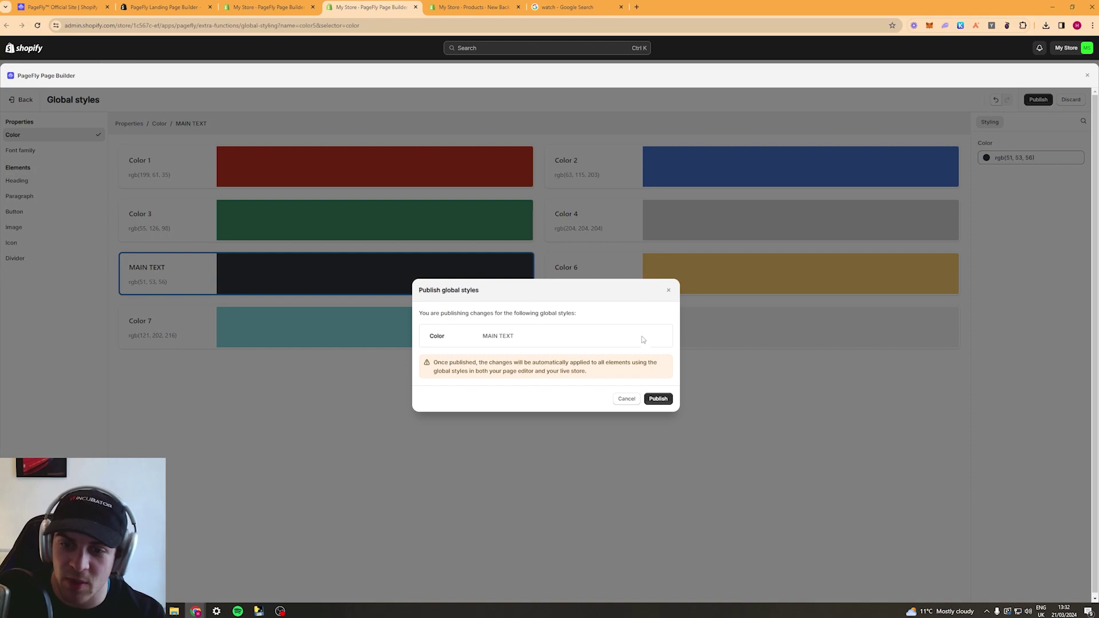
{"action": "left_click", "coordinate": [658, 399]}
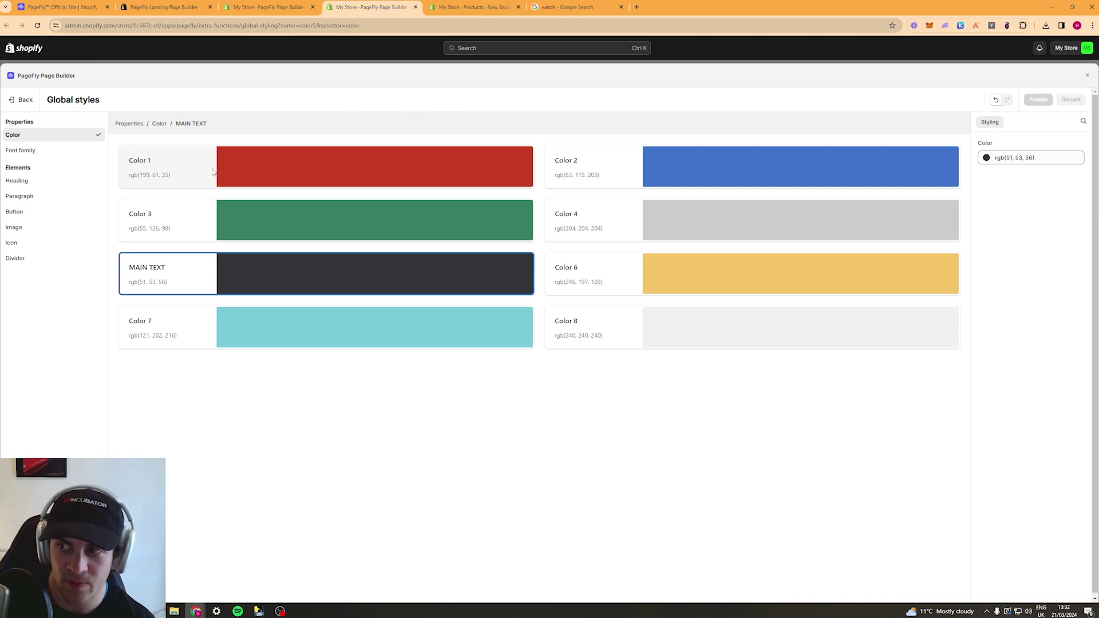
Rename Font family 1 in the global font families as Main Text.
{"action": "left_click", "coordinate": [16, 150]}
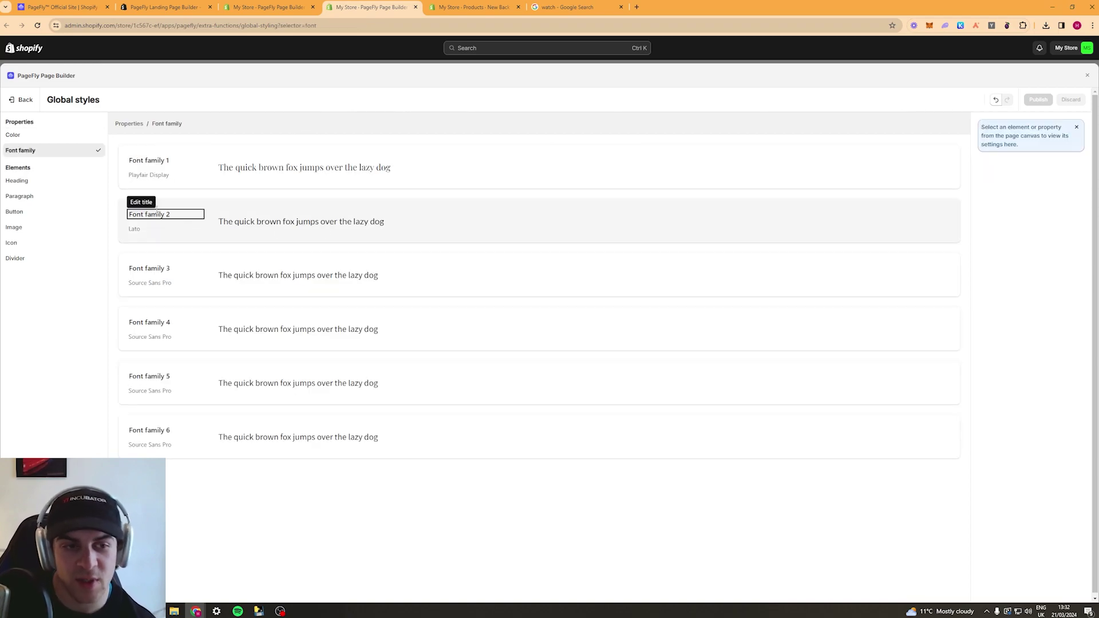
{"action": "left_click", "coordinate": [177, 158]}
{"action": "type", "text": "mAIN"}
{"action": "key", "text": "BackSpace"}
{"action": "key", "text": "BackSpace"}
{"action": "key", "text": "BackSpace"}
{"action": "key", "text": "BackSpace"}
{"action": "key", "text": "BackSpace"}
{"action": "type", "text": "Main Text"}
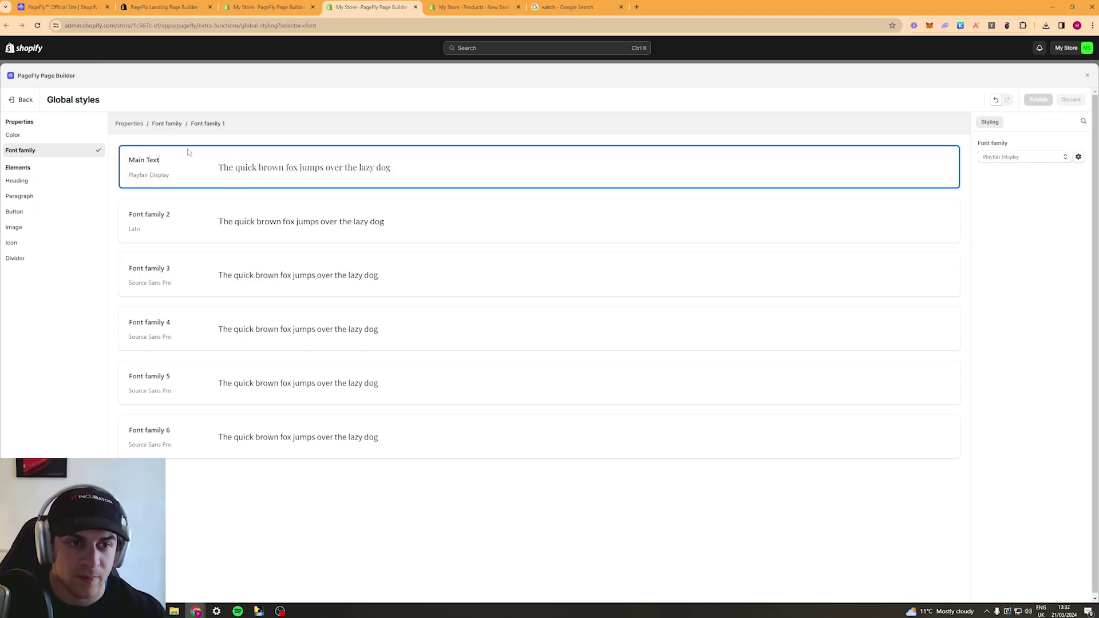
{"action": "key", "text": "Return"}
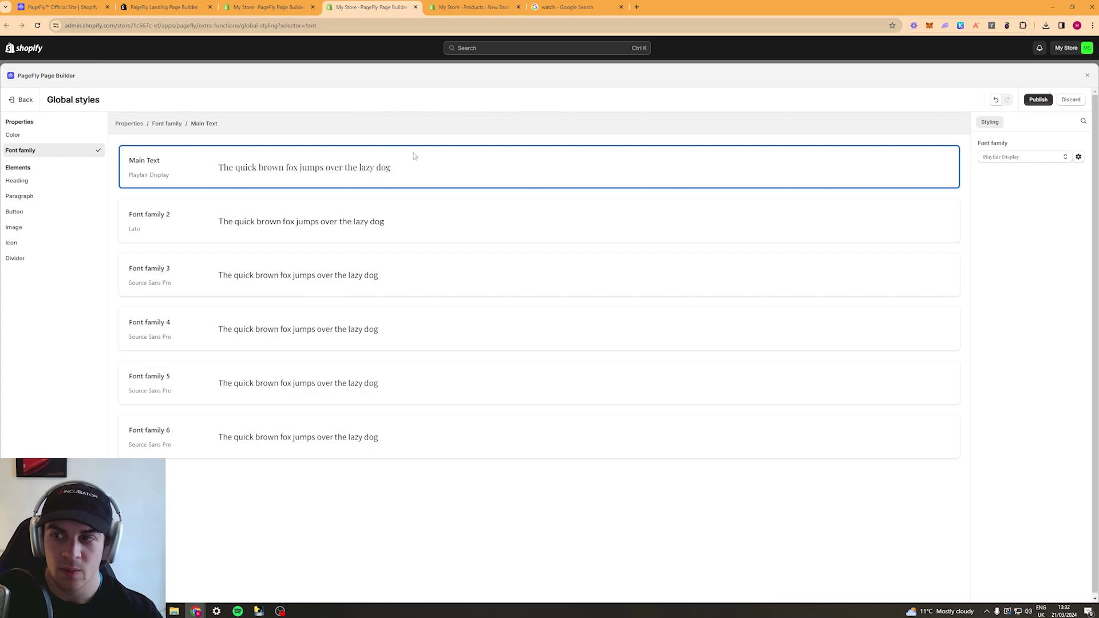
Open the font manager for the Main Text font family, browse the Google fonts and view the uploaded fonts.
{"action": "left_click", "coordinate": [1010, 157]}
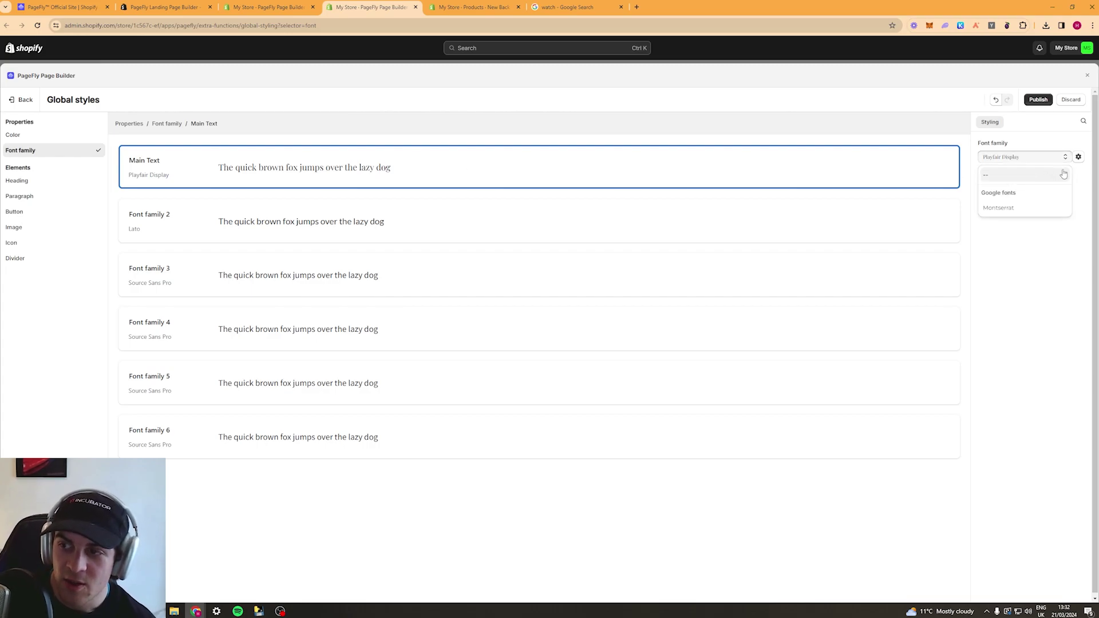
{"action": "left_click", "coordinate": [1080, 156]}
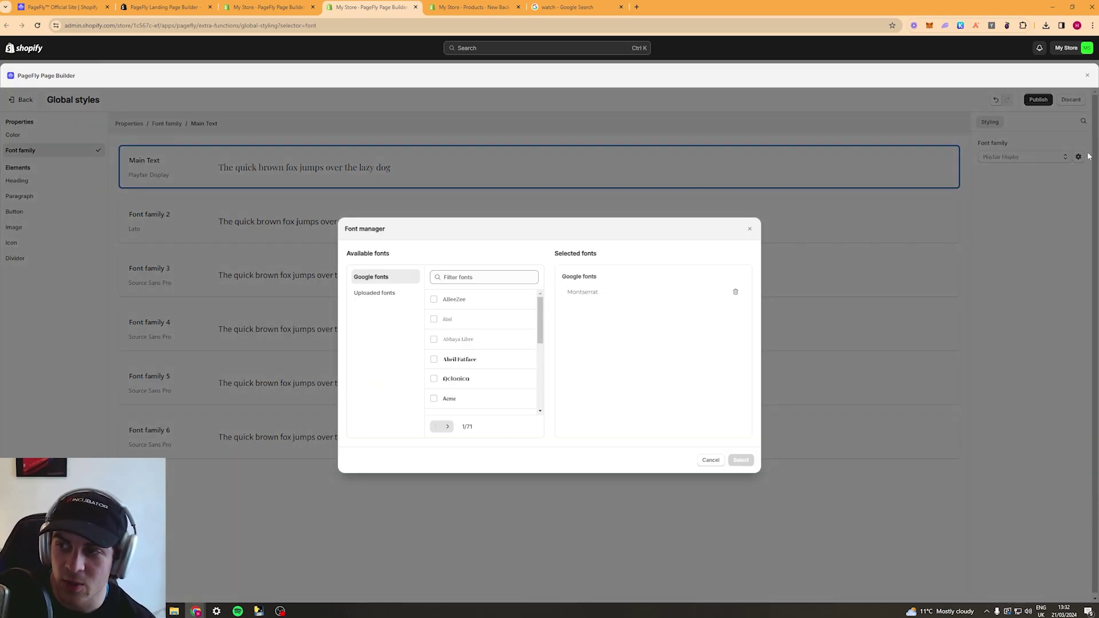
{"action": "scroll", "coordinate": [496, 320], "scroll_direction": "down", "scroll_amount": 3}
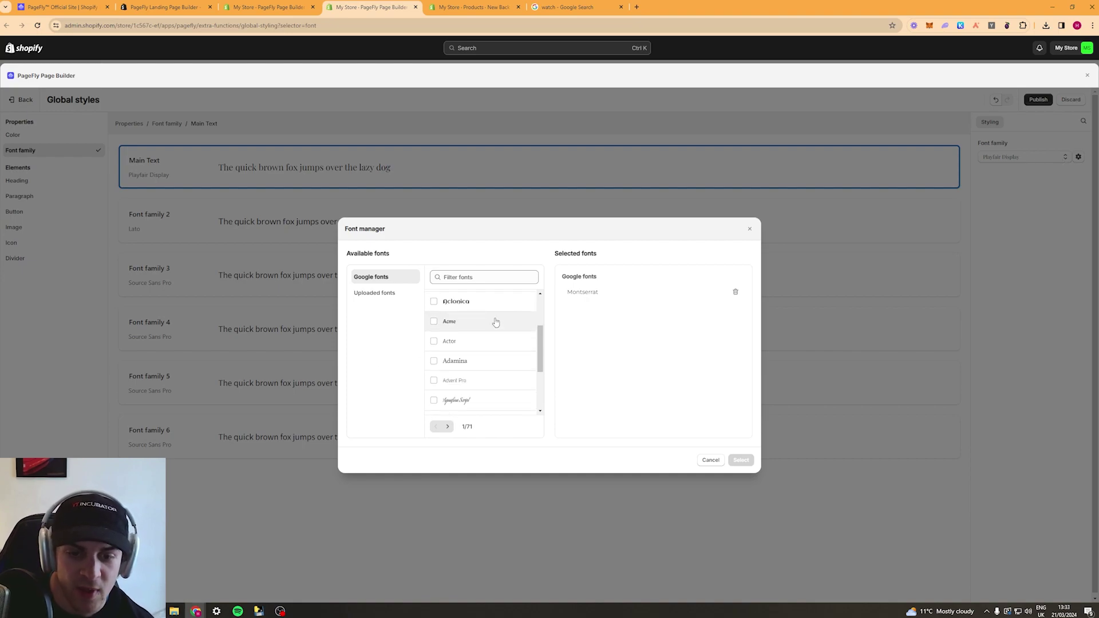
{"action": "left_click", "coordinate": [448, 426]}
{"action": "left_click", "coordinate": [449, 428]}
{"action": "left_click", "coordinate": [449, 428]}
{"action": "left_click", "coordinate": [382, 296]}
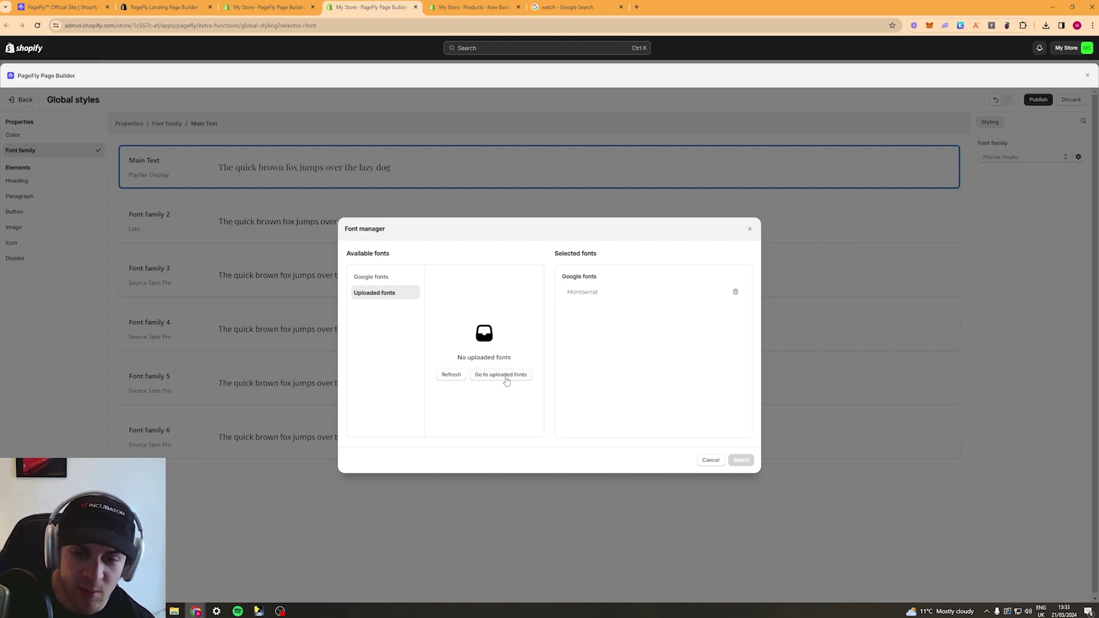
Add the Google font Aladin to the selected fonts and apply it to the Main Text font family.
{"action": "left_click", "coordinate": [388, 278]}
{"action": "scroll", "coordinate": [538, 344], "scroll_direction": "down", "scroll_amount": 2}
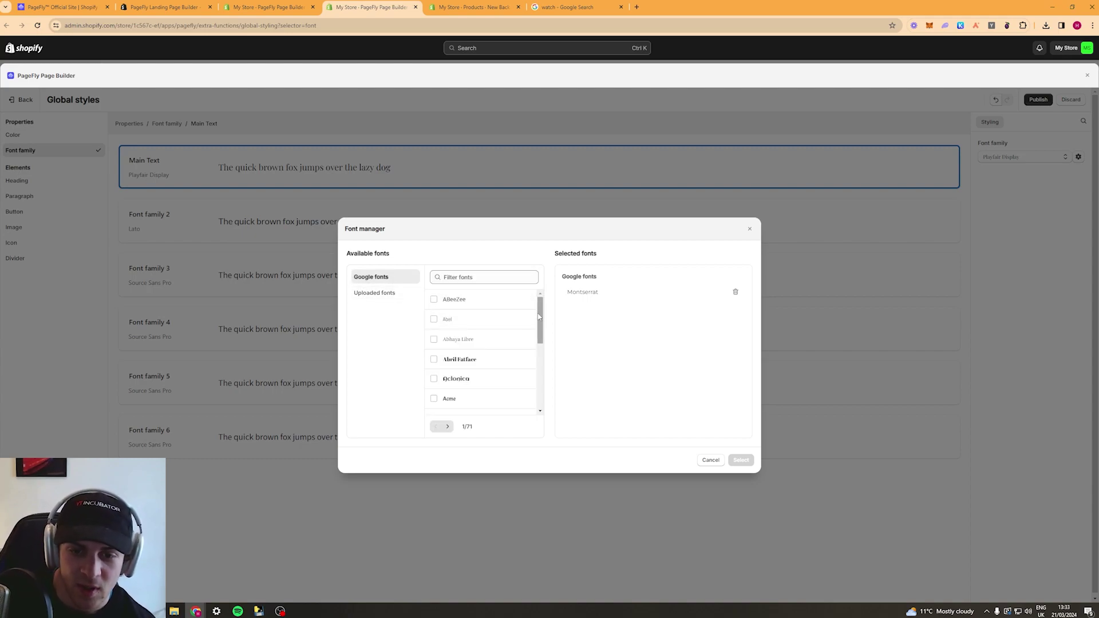
{"action": "scroll", "coordinate": [537, 344], "scroll_direction": "down", "scroll_amount": 2}
{"action": "left_click", "coordinate": [447, 427]}
{"action": "left_click", "coordinate": [447, 426]}
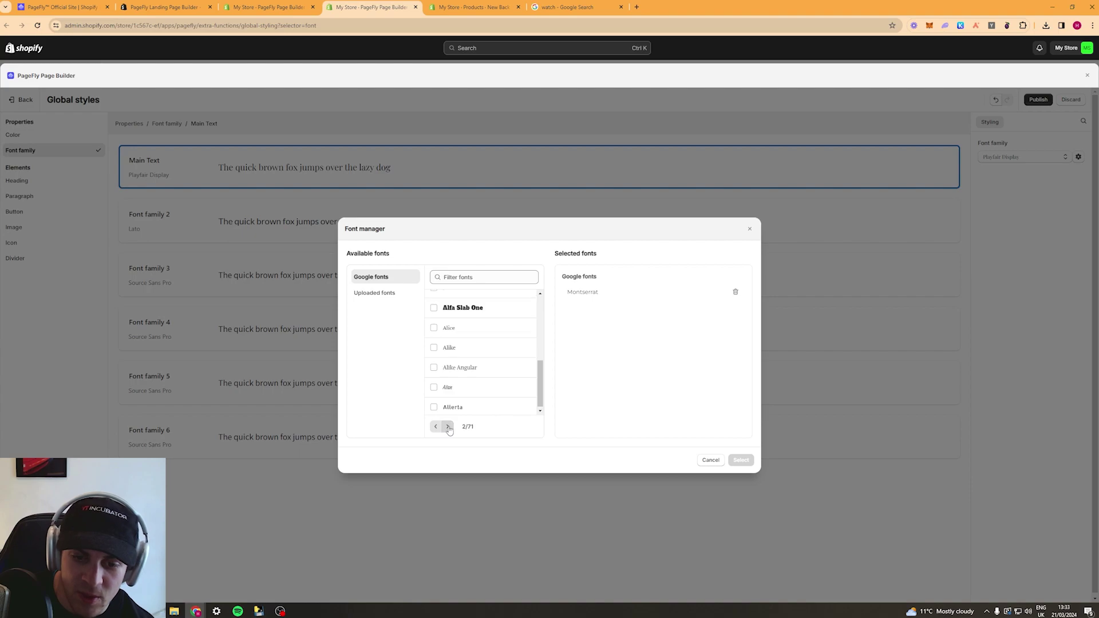
{"action": "left_click", "coordinate": [436, 426]}
{"action": "left_click", "coordinate": [436, 427]}
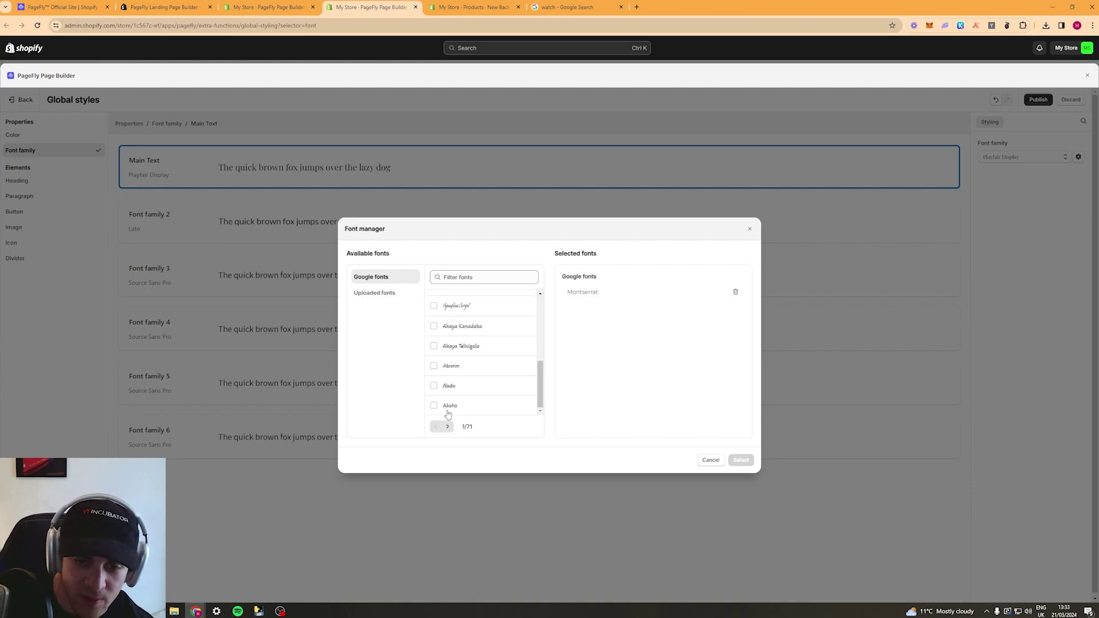
{"action": "left_click", "coordinate": [440, 385]}
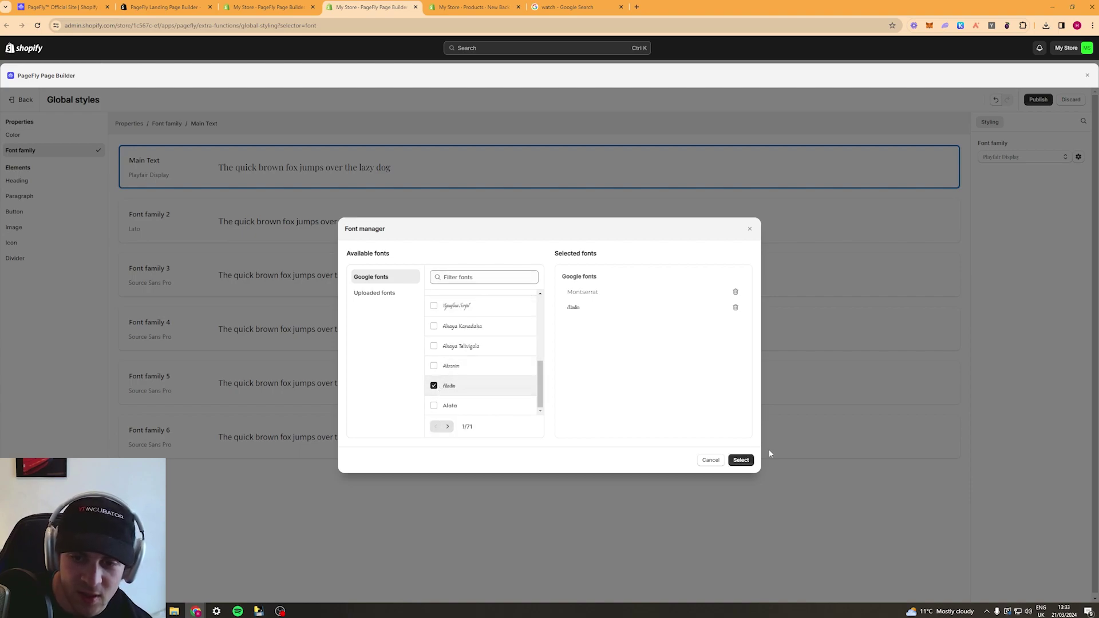
{"action": "left_click", "coordinate": [740, 461]}
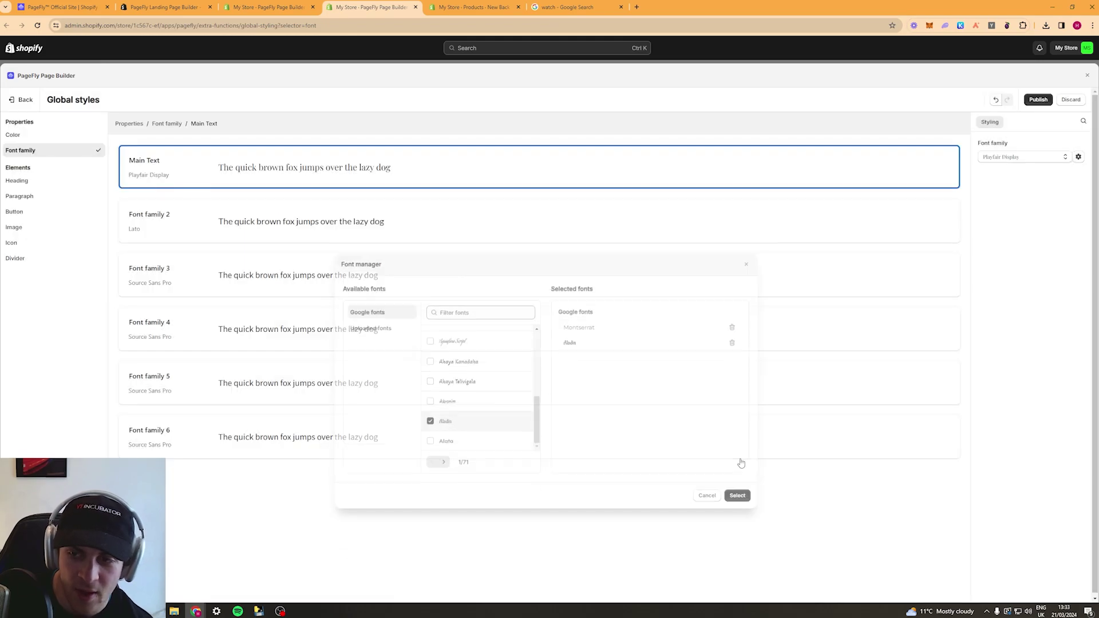
{"action": "left_click", "coordinate": [1023, 158]}
{"action": "left_click", "coordinate": [1000, 223]}
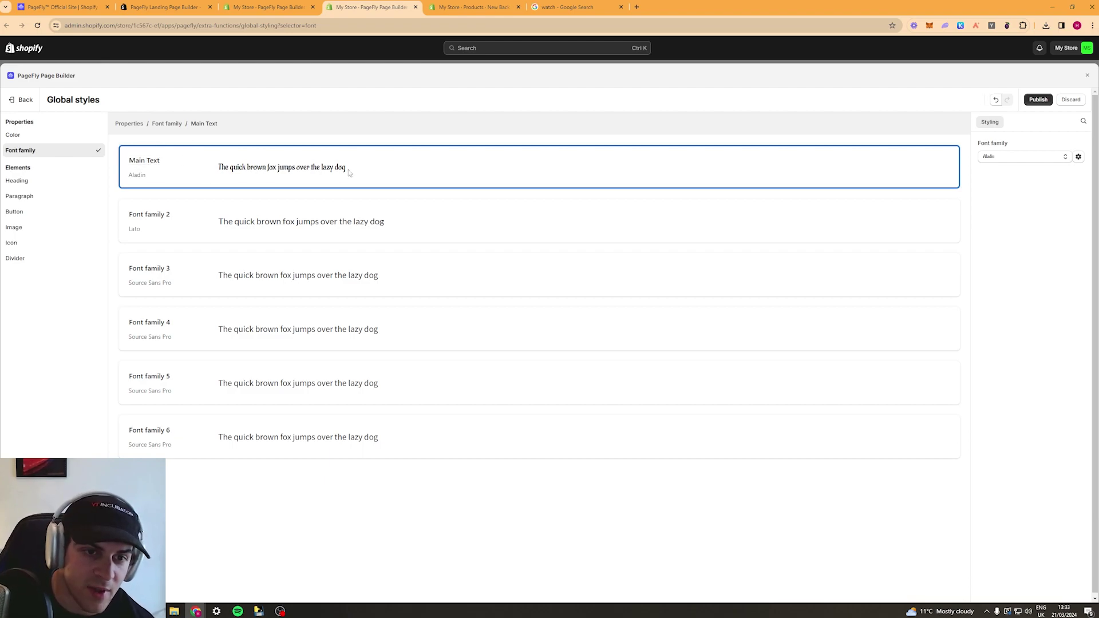
Publish the Main Text font family change and open the global heading styles.
{"action": "left_click", "coordinate": [1038, 99]}
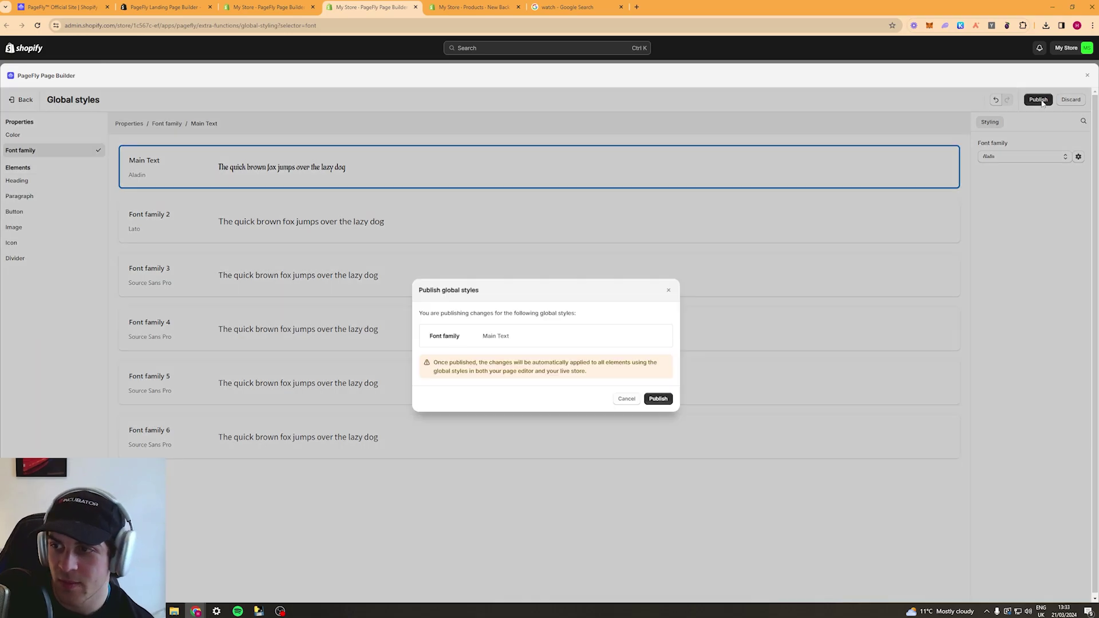
{"action": "left_click", "coordinate": [658, 398]}
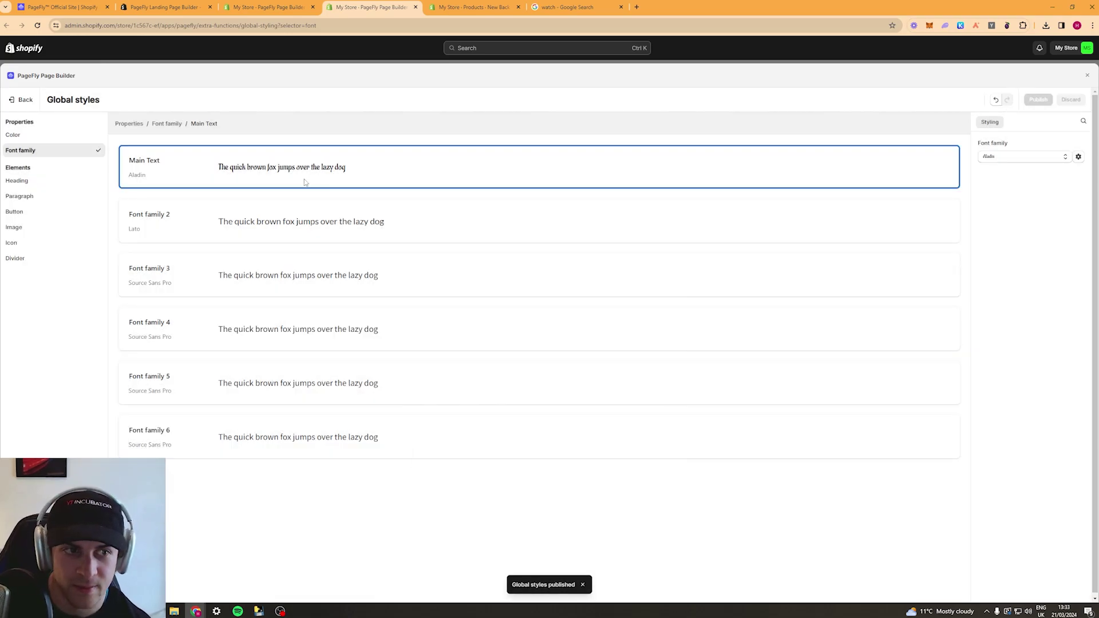
{"action": "left_click", "coordinate": [54, 181]}
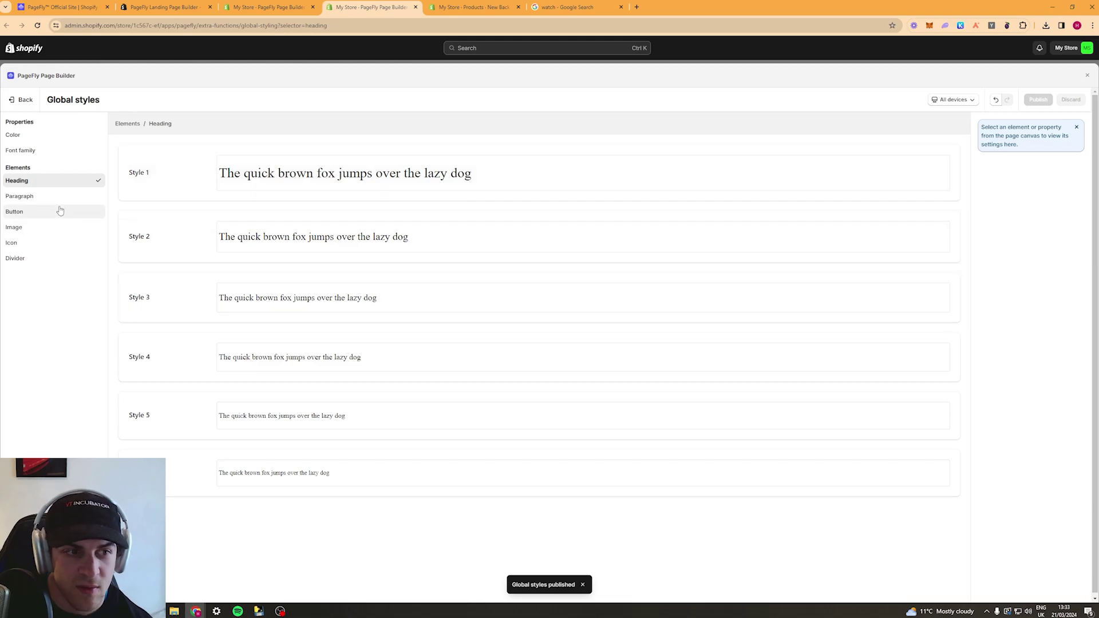
Open the global button styles and set the content color of Style 1 to MAIN TEXT.
{"action": "left_click", "coordinate": [47, 200]}
{"action": "left_click", "coordinate": [38, 212]}
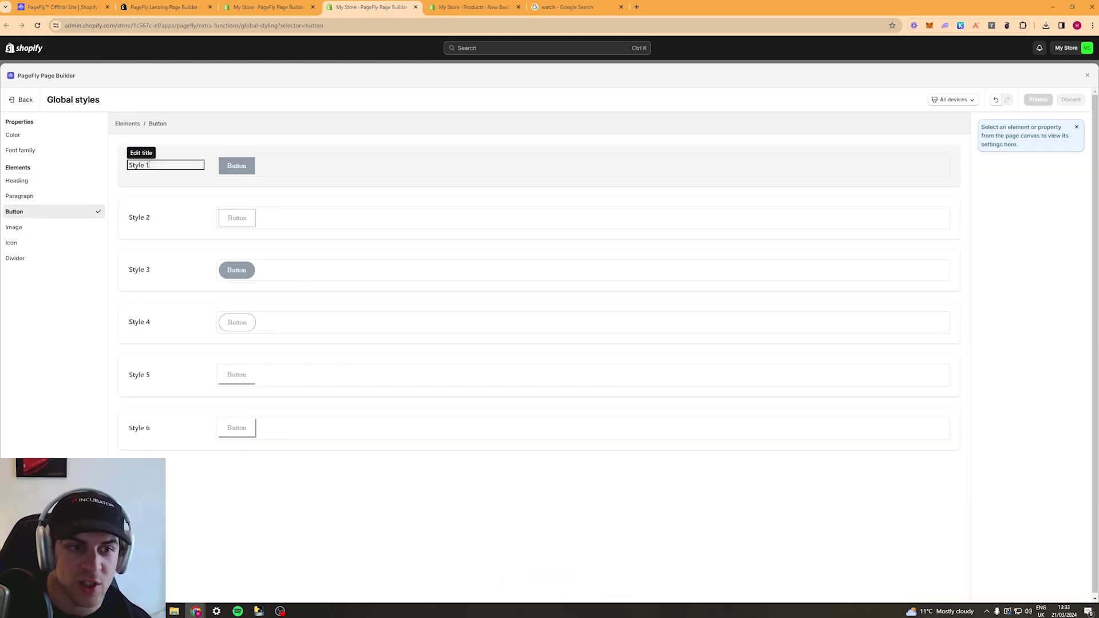
{"action": "left_click", "coordinate": [275, 167]}
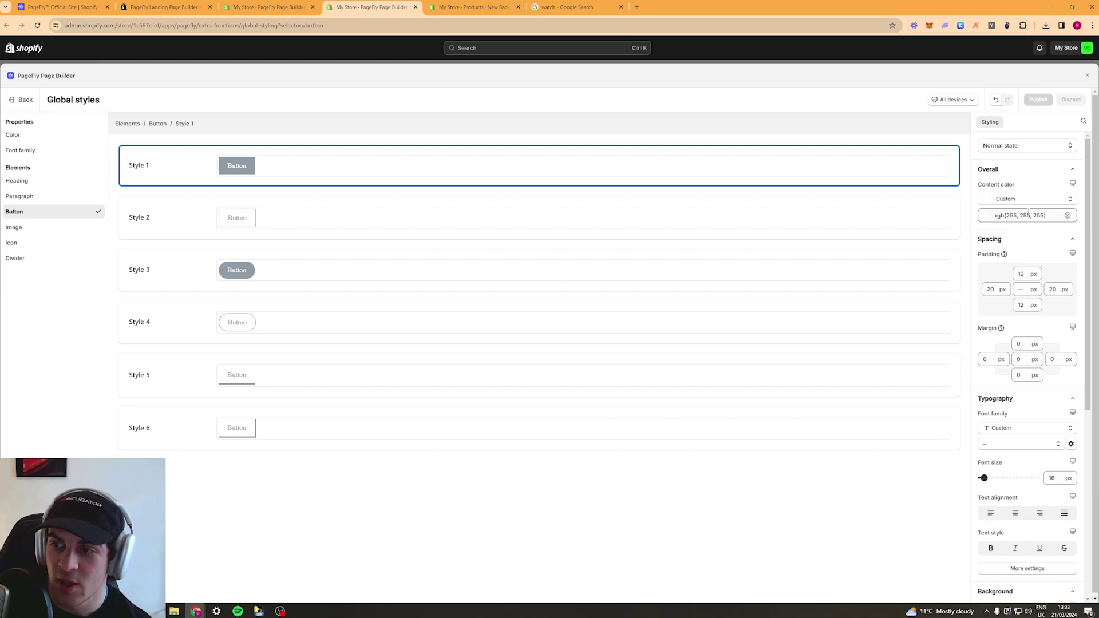
{"action": "left_click_drag", "start_coordinate": [227, 168], "coordinate": [248, 166]}
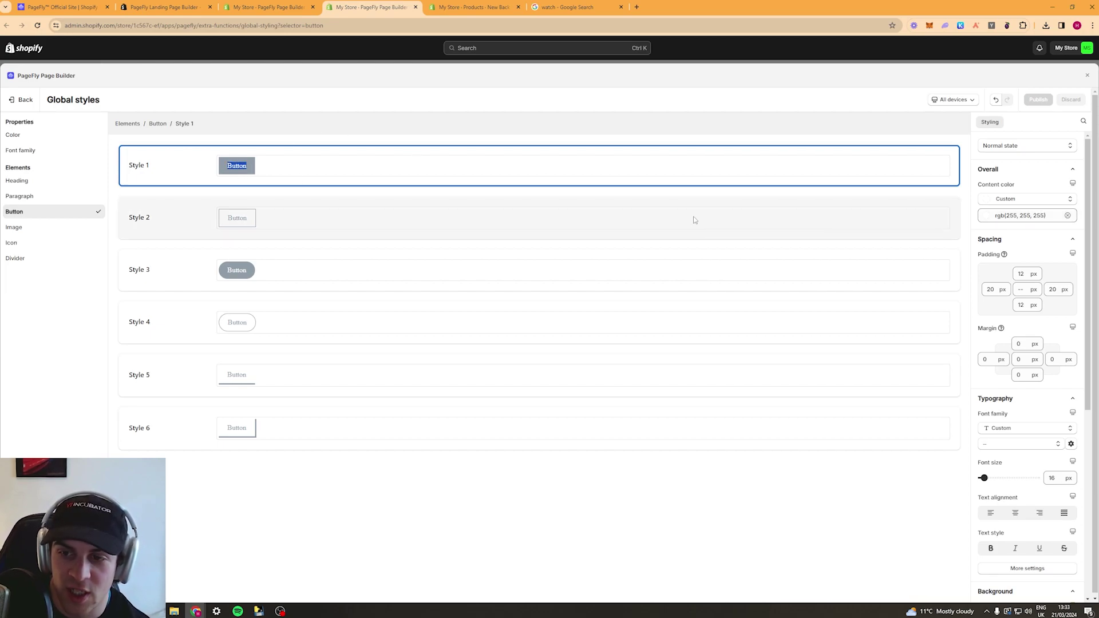
{"action": "left_click", "coordinate": [1041, 199]}
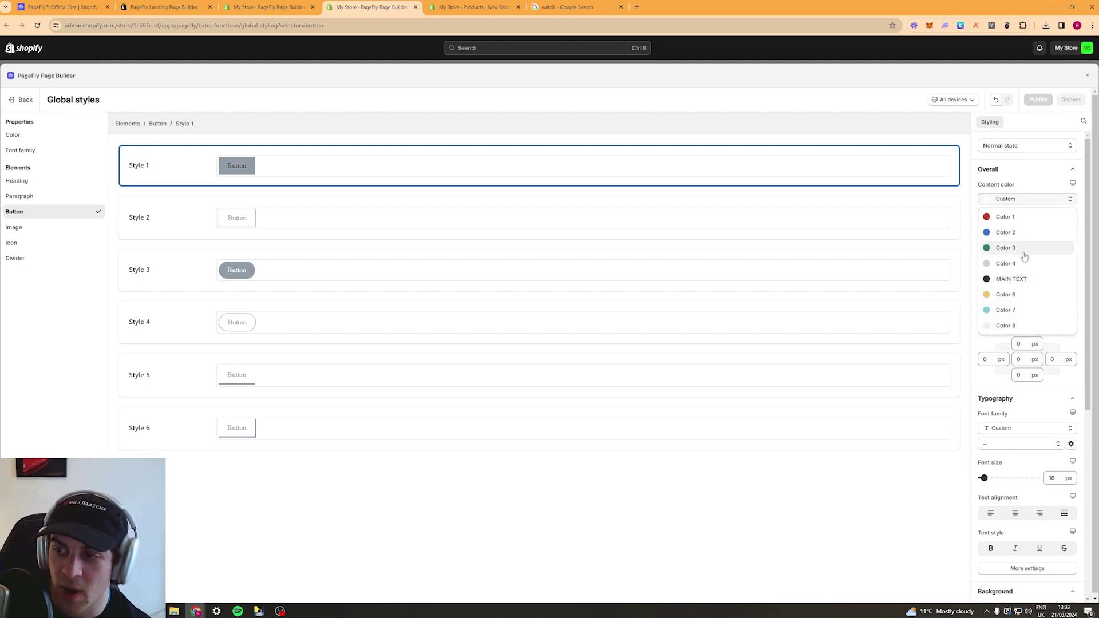
{"action": "left_click", "coordinate": [1010, 280]}
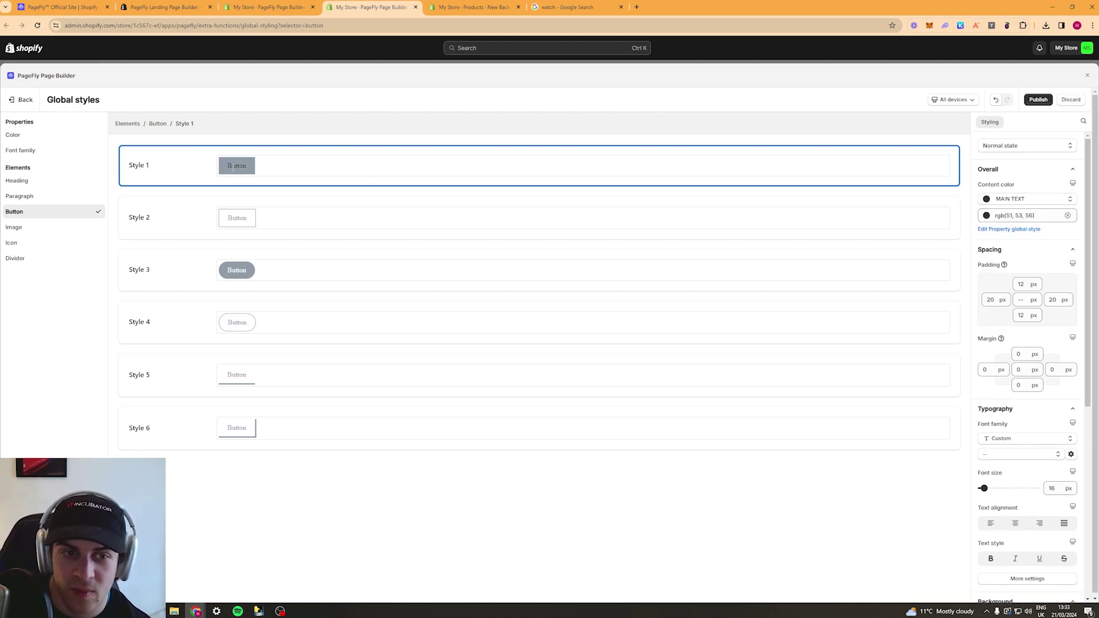
Try 0 and 30 px padding on the Style 1 button, then set it to 15 px on all sides.
{"action": "scroll", "coordinate": [1039, 269], "scroll_direction": "down", "scroll_amount": 2}
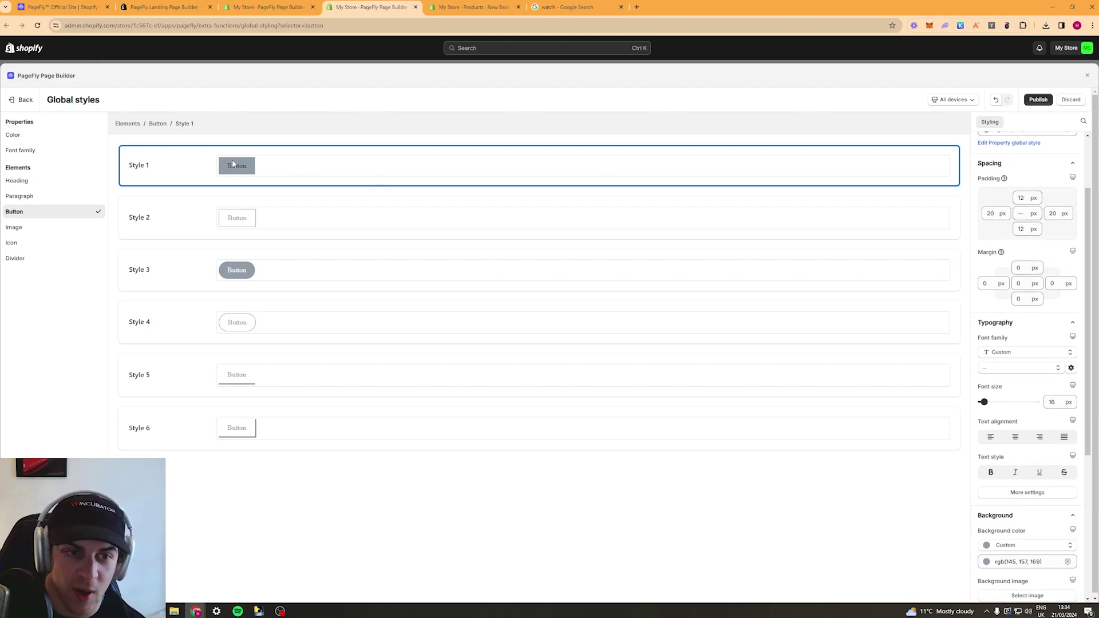
{"action": "left_click", "coordinate": [1020, 212]}
{"action": "type", "text": "0"}
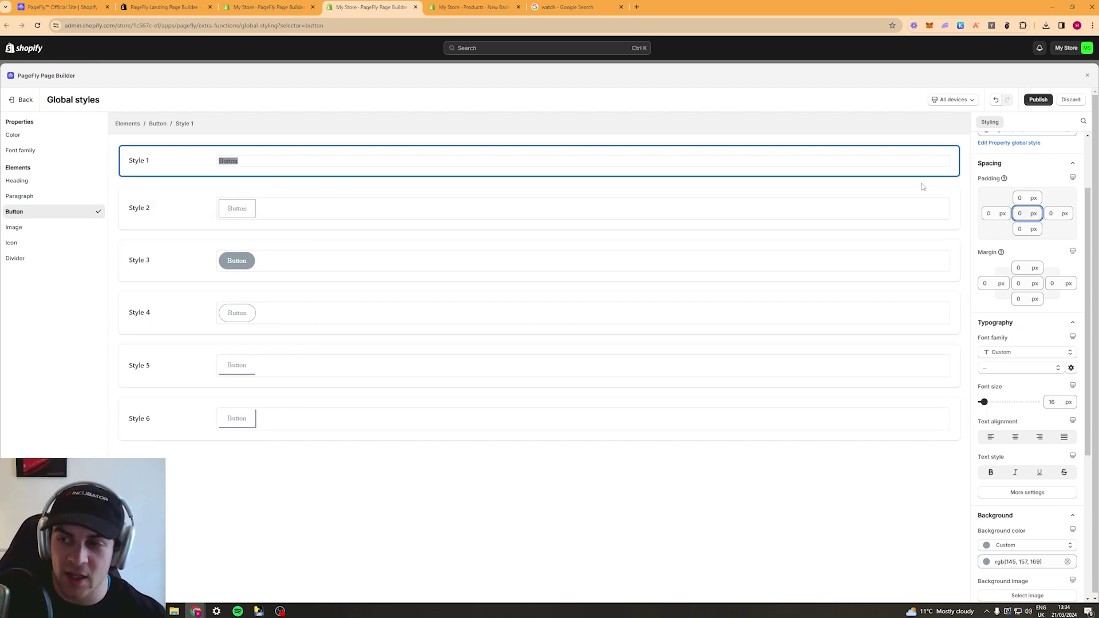
{"action": "type", "text": "3"}
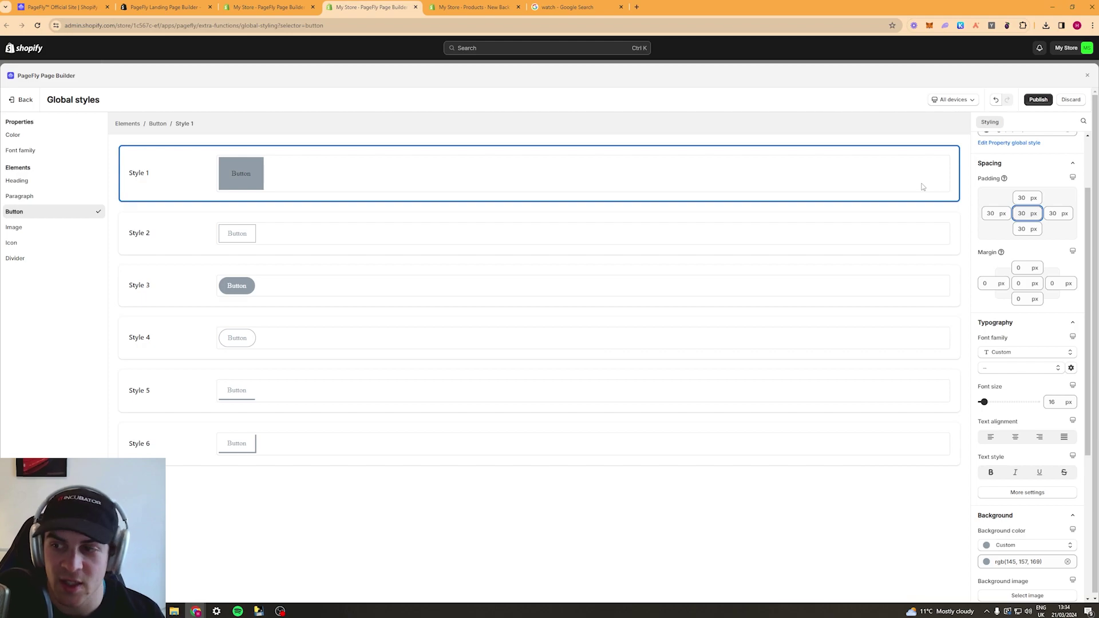
{"action": "key", "text": "BackSpace"}
{"action": "key", "text": "BackSpace"}
{"action": "type", "text": "15"}
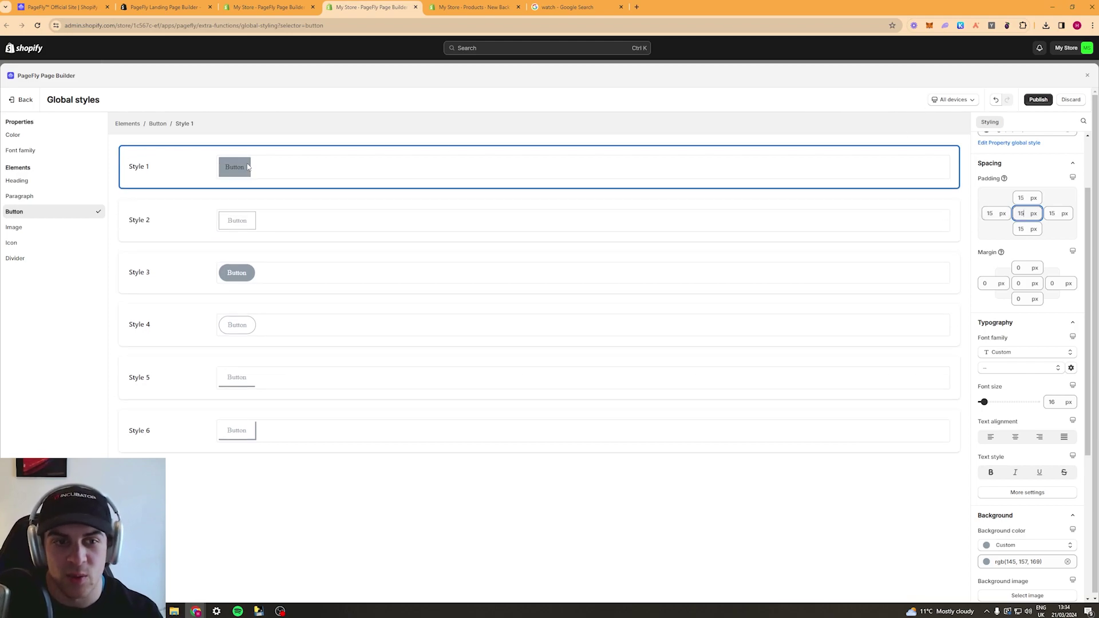
Set the left and right padding of the Style 1 button to 20 px each.
{"action": "left_click", "coordinate": [991, 213]}
{"action": "type", "text": "20"}
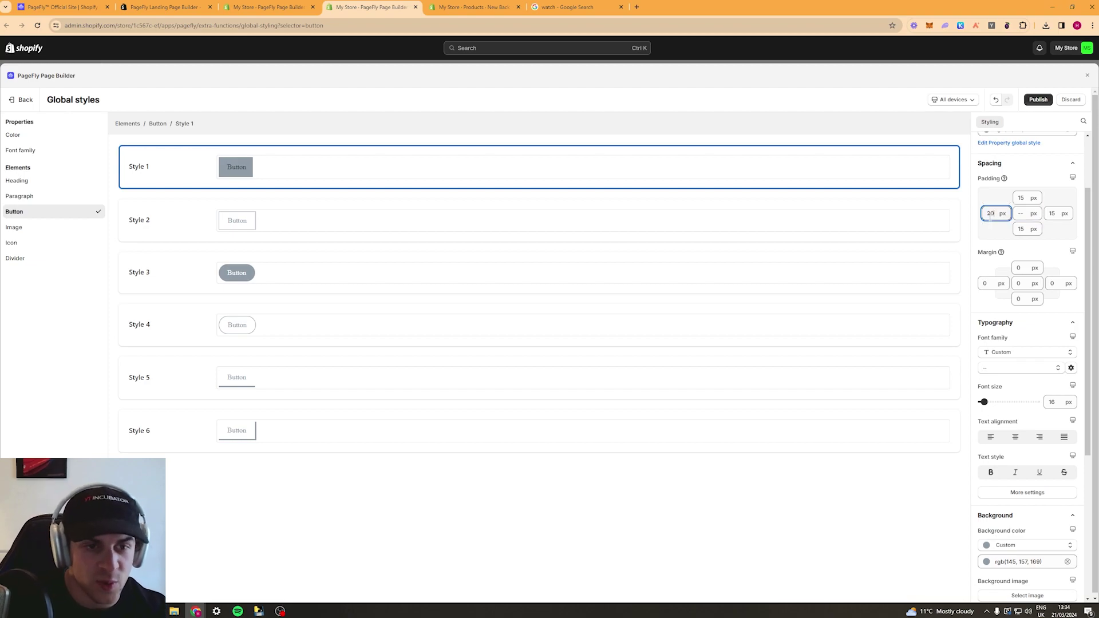
{"action": "left_click", "coordinate": [1052, 213]}
{"action": "type", "text": "20"}
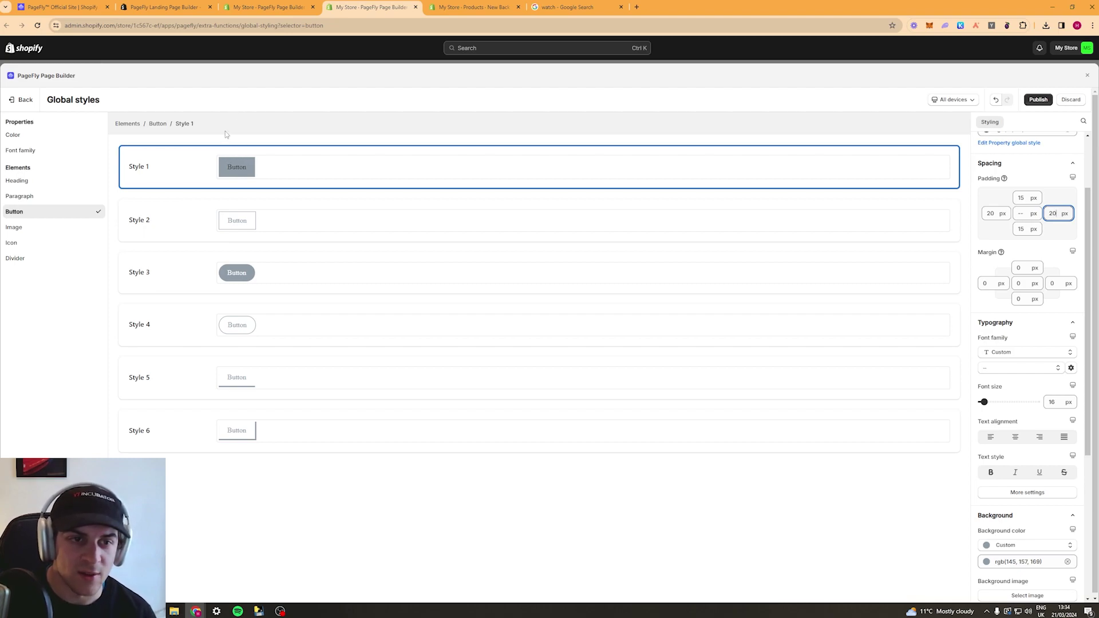
Try the Main Text font family on the Style 1 button, then set its font to Montserrat.
{"action": "left_click", "coordinate": [1010, 352]}
{"action": "left_click", "coordinate": [1011, 354]}
{"action": "left_click", "coordinate": [1016, 353]}
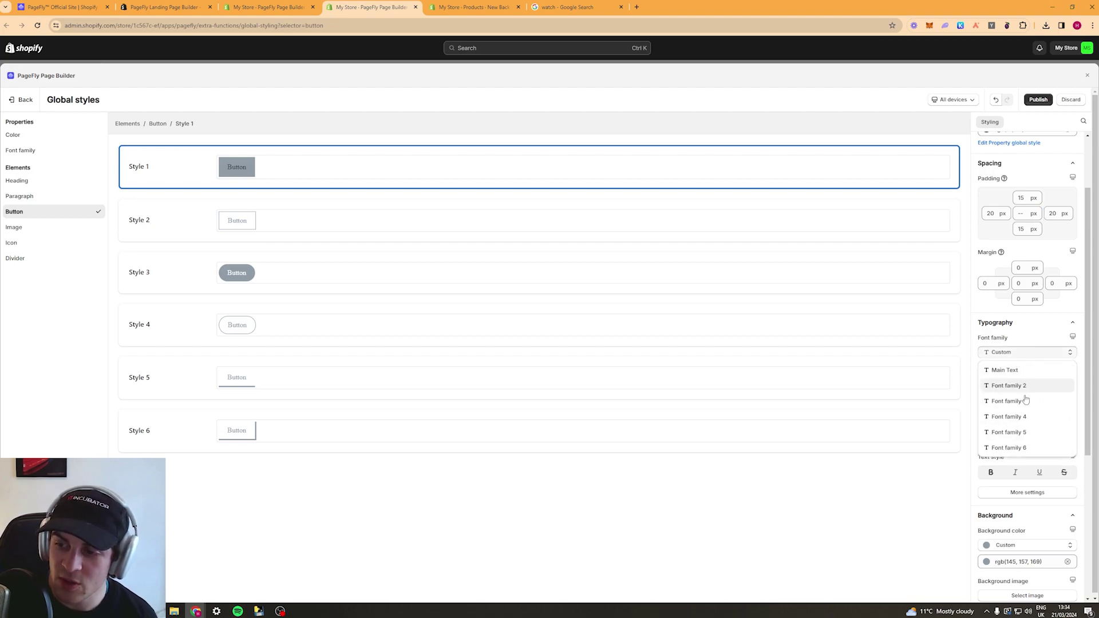
{"action": "left_click", "coordinate": [1010, 369]}
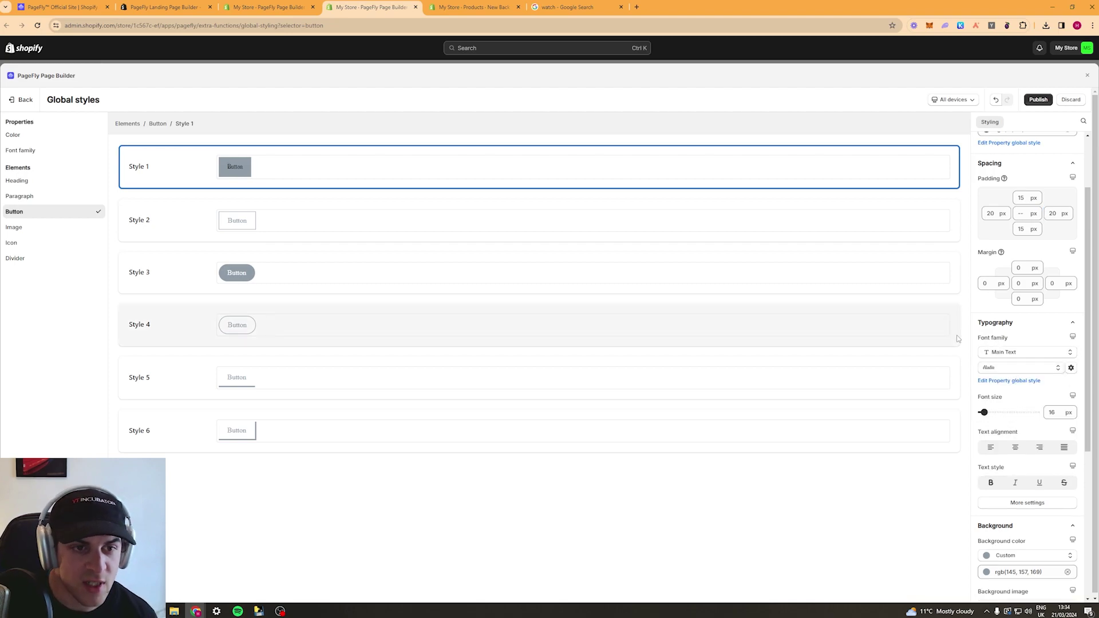
{"action": "left_click", "coordinate": [1028, 369]}
{"action": "left_click", "coordinate": [1011, 425]}
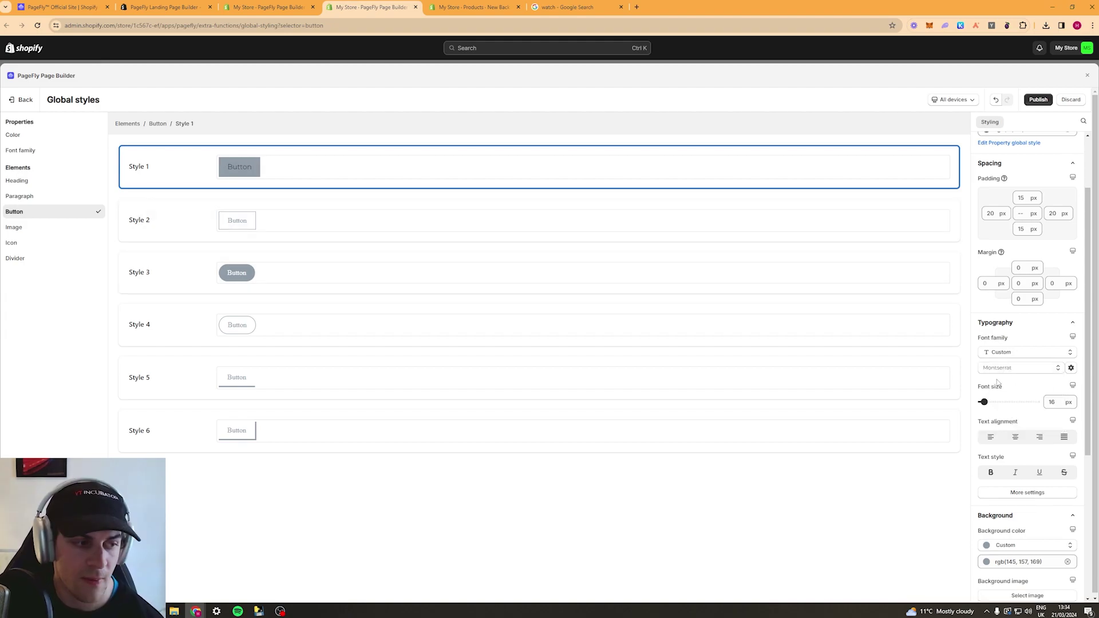
Set the font size of the Style 1 button to 18 px.
{"action": "double_click", "coordinate": [1046, 402]}
{"action": "type", "text": "18"}
{"action": "key", "text": "Return"}
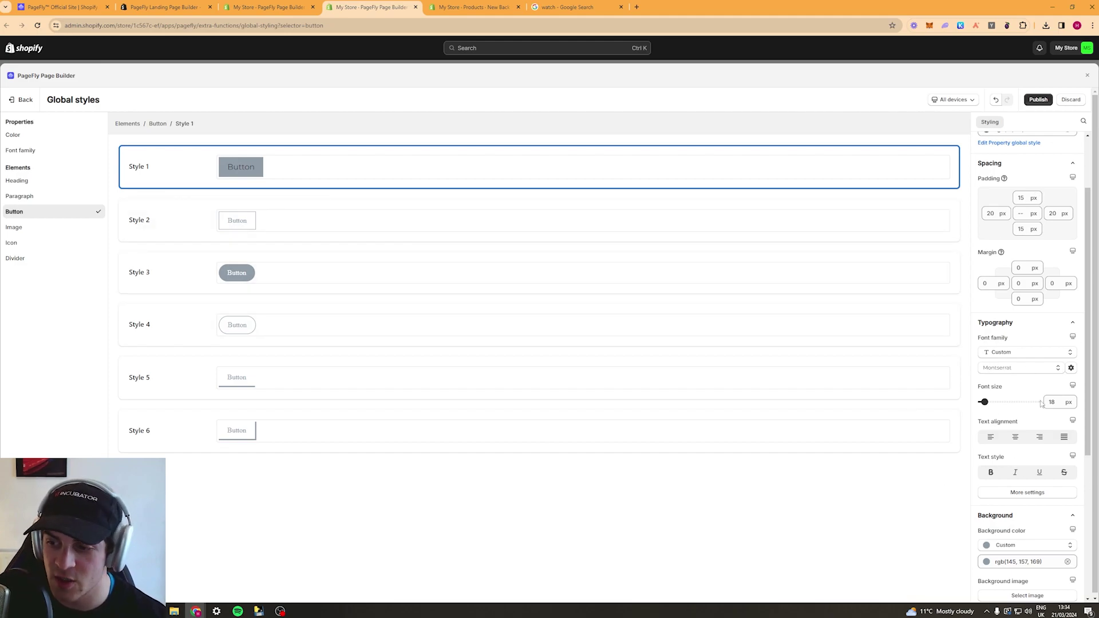
Try the Black font weight on the Style 1 button text, then set the weight to Bold.
{"action": "scroll", "coordinate": [1027, 408], "scroll_direction": "down", "scroll_amount": 1}
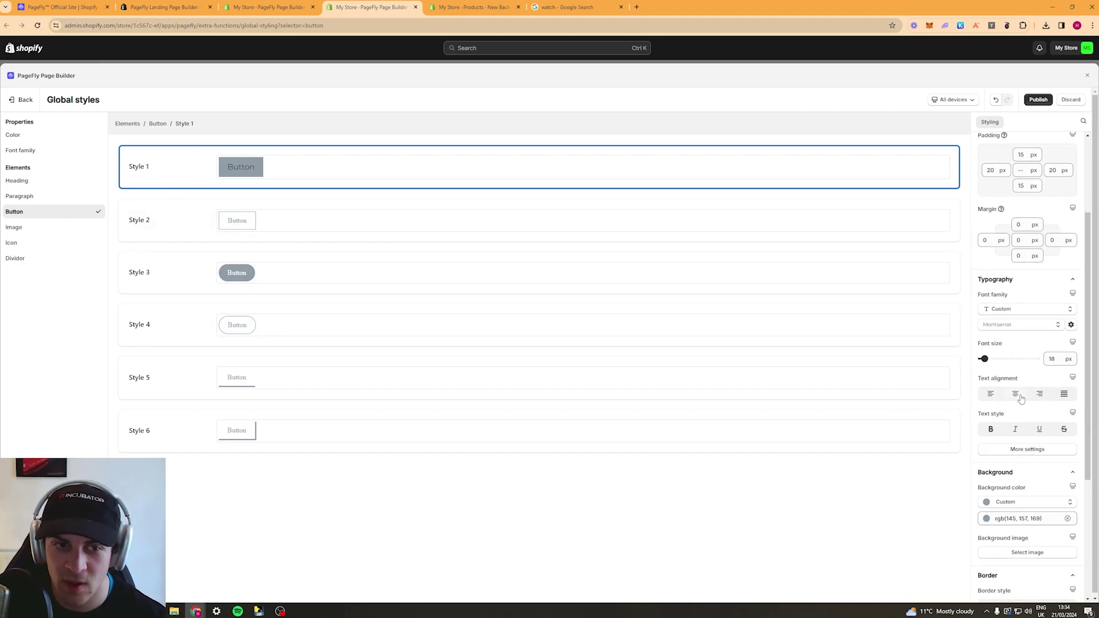
{"action": "left_click", "coordinate": [1021, 452]}
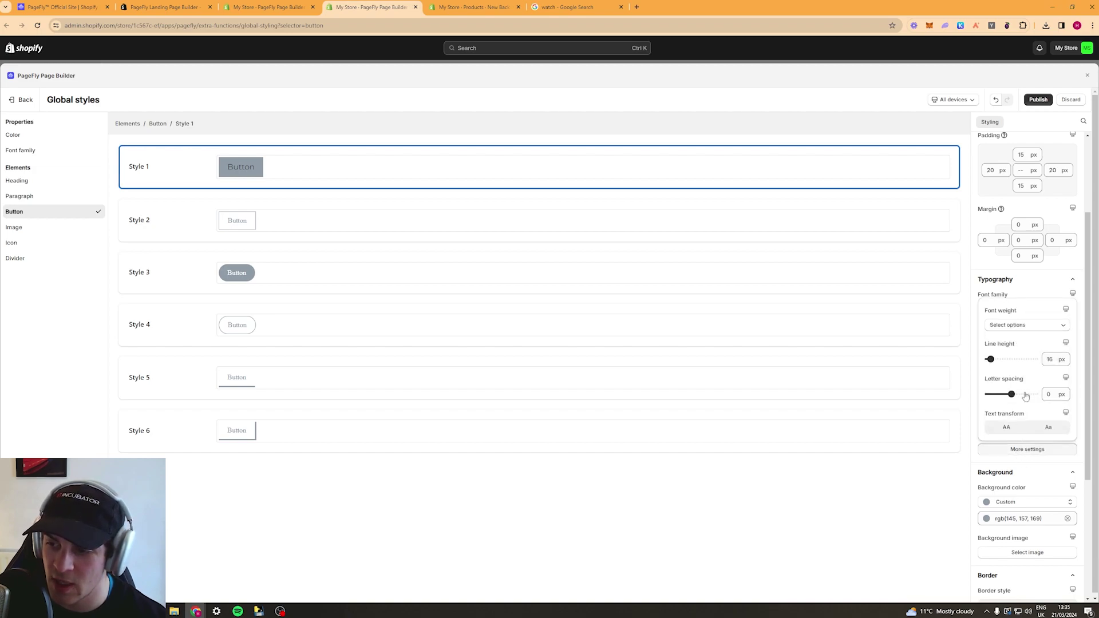
{"action": "left_click", "coordinate": [1026, 326]}
{"action": "left_click", "coordinate": [1010, 467]}
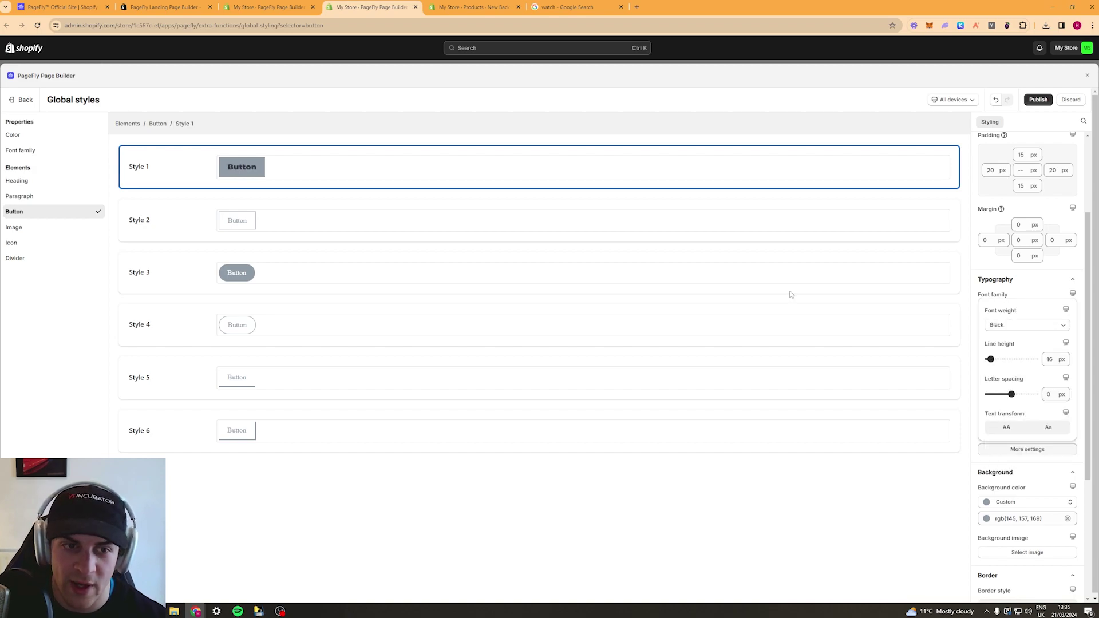
{"action": "left_click", "coordinate": [1026, 326]}
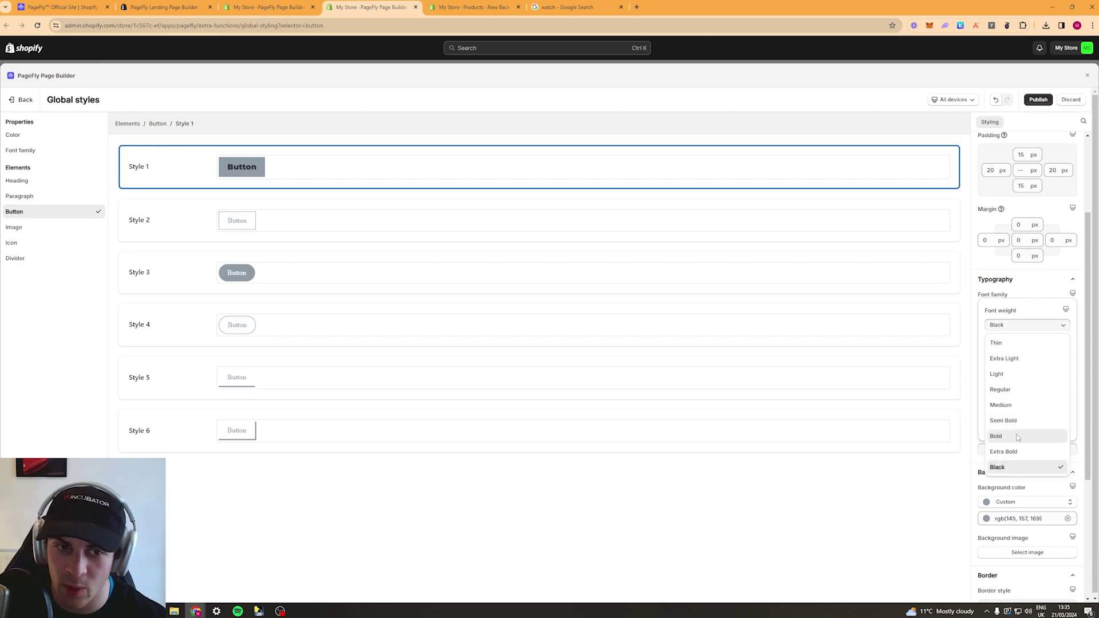
{"action": "left_click", "coordinate": [1018, 436]}
{"action": "left_click", "coordinate": [1027, 280]}
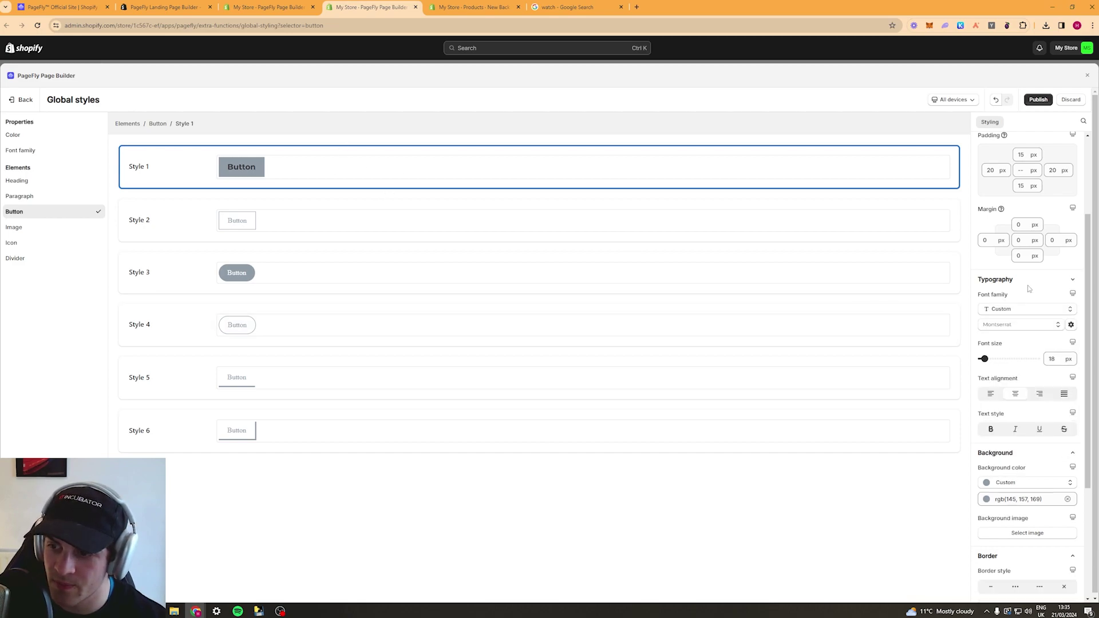
Try the global Color 1 as the background color of the Style 1 button.
{"action": "scroll", "coordinate": [1029, 293], "scroll_direction": "down", "scroll_amount": 1}
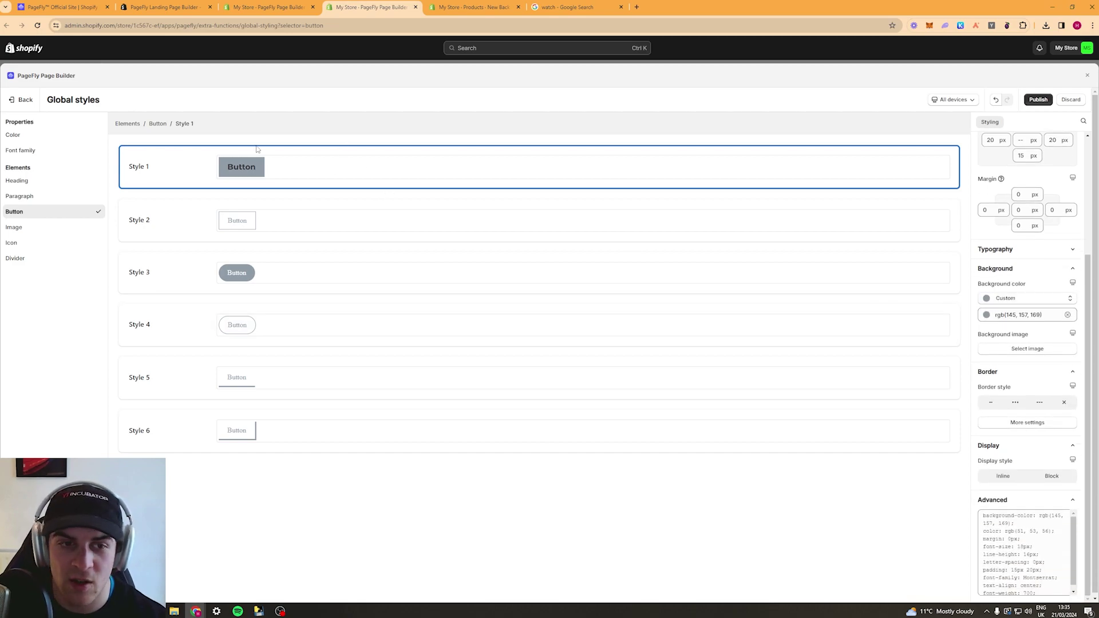
{"action": "left_click", "coordinate": [994, 303]}
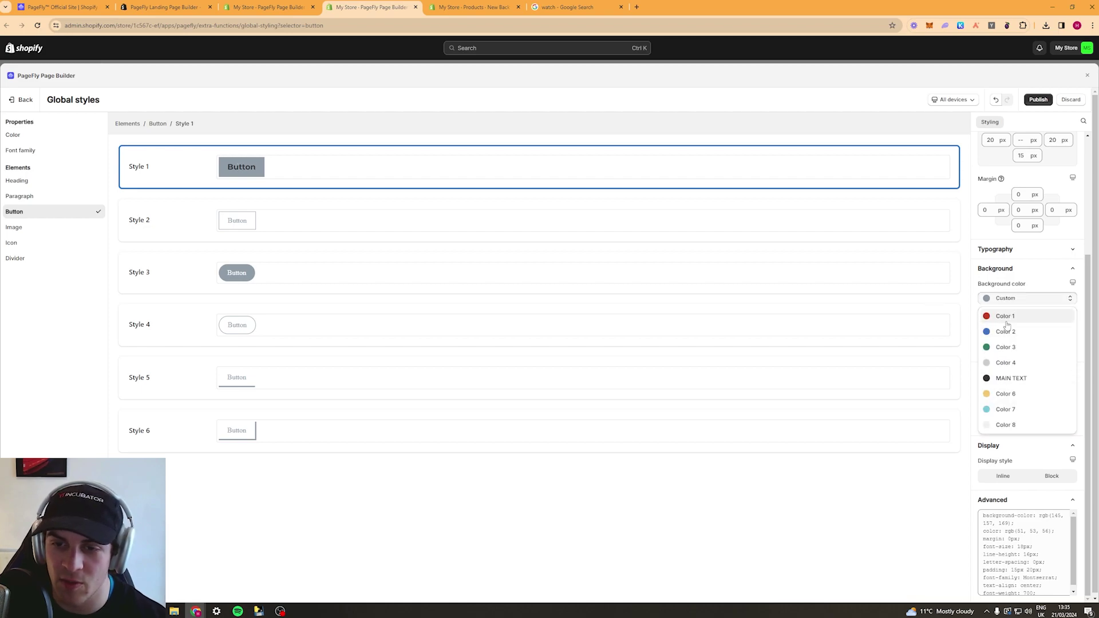
{"action": "left_click", "coordinate": [998, 316]}
{"action": "left_click", "coordinate": [1019, 297]}
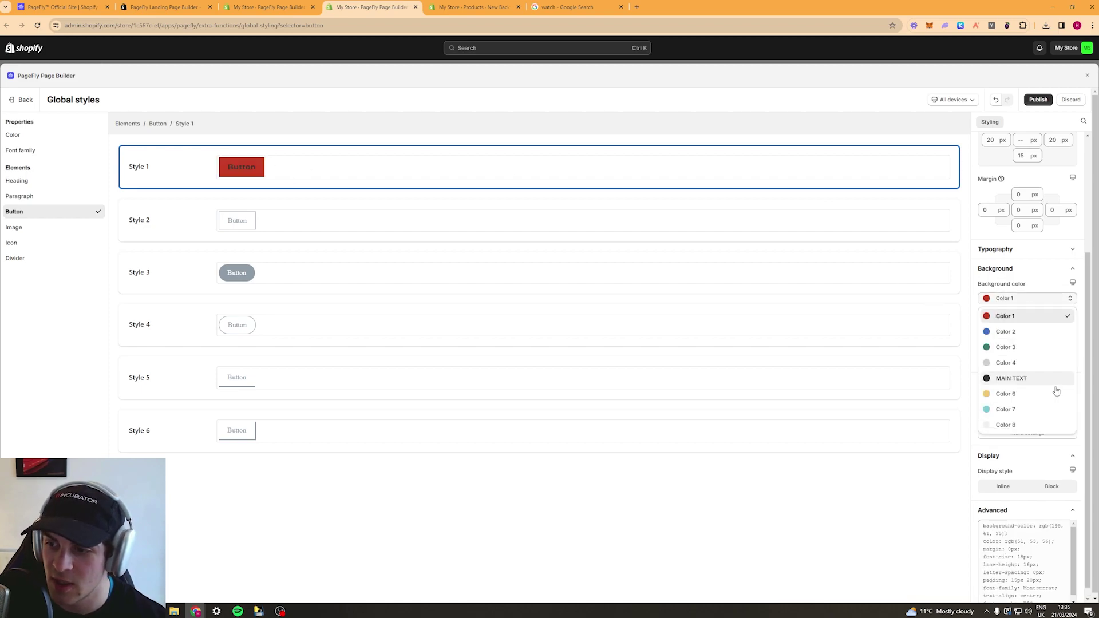
{"action": "left_click", "coordinate": [1007, 316]}
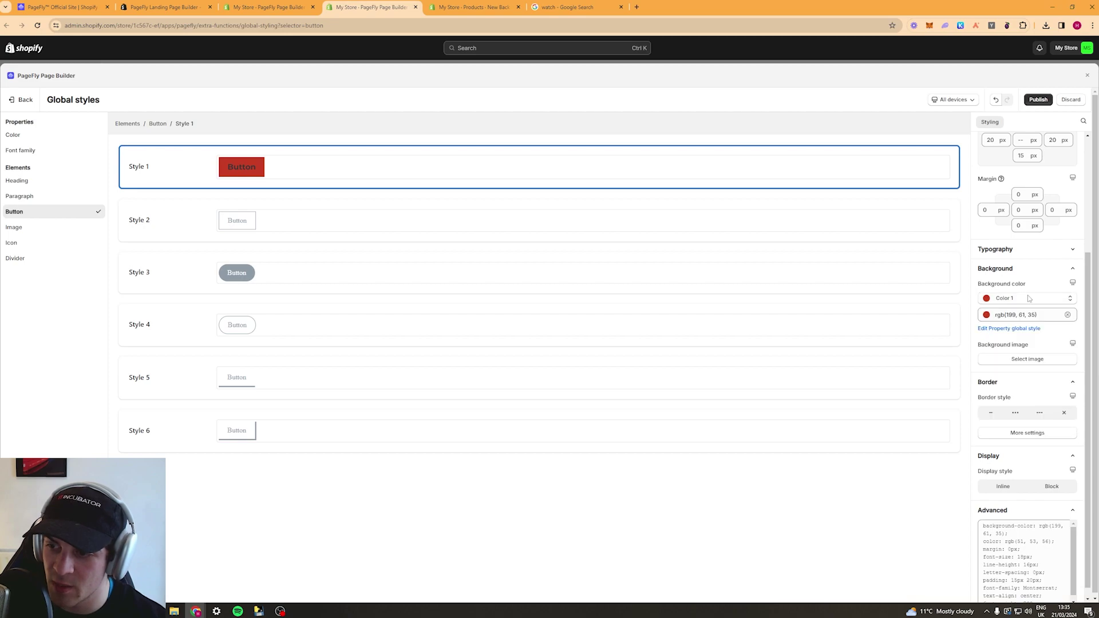
Try several custom shades for the Style 1 button background and set it to bright blue, rgb(0, 187, 255).
{"action": "left_click", "coordinate": [1009, 315]}
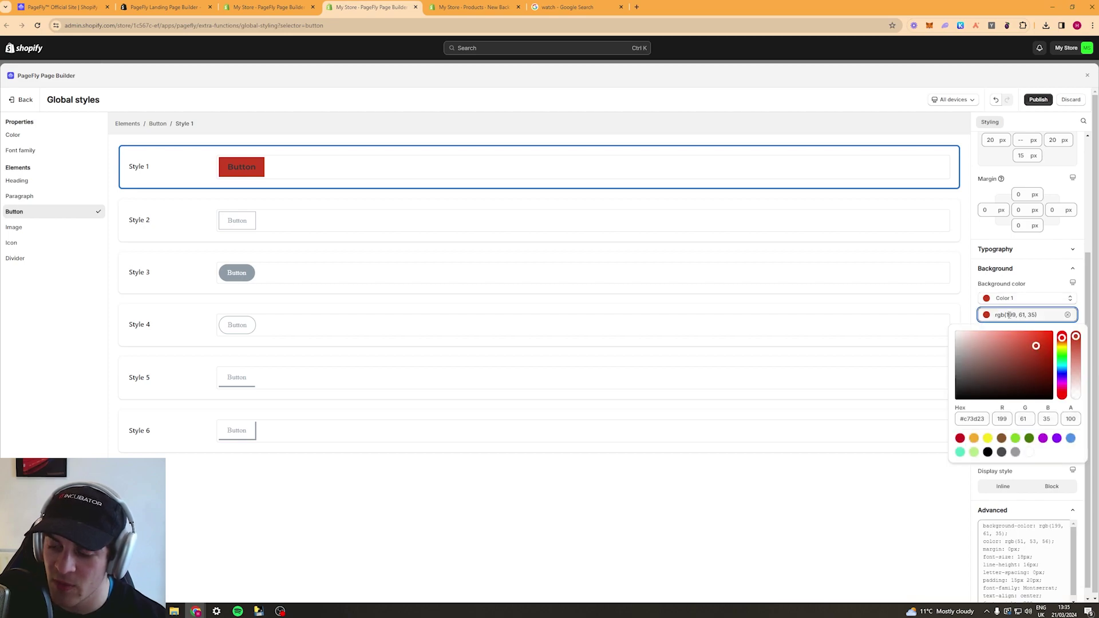
{"action": "left_click", "coordinate": [1061, 349]}
{"action": "left_click_drag", "start_coordinate": [1006, 344], "coordinate": [1012, 344]}
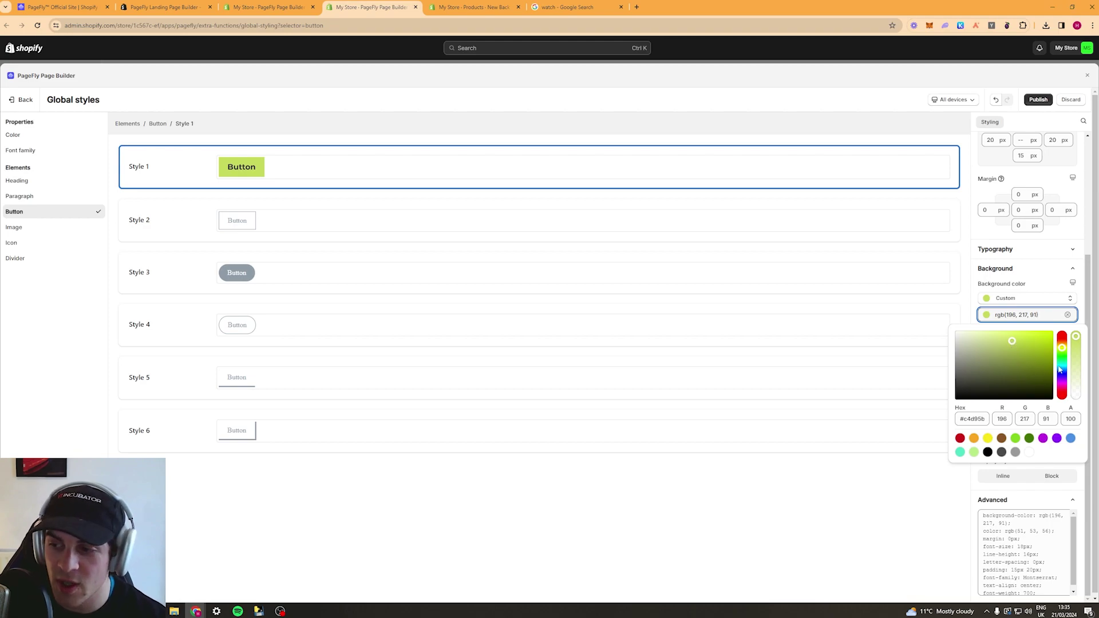
{"action": "left_click", "coordinate": [1061, 366]}
{"action": "mouse_move", "coordinate": [1028, 344]}
{"action": "left_mouse_down"}
{"action": "mouse_move", "coordinate": [1040, 329]}
{"action": "mouse_move", "coordinate": [1015, 333]}
{"action": "mouse_move", "coordinate": [1014, 346]}
{"action": "mouse_move", "coordinate": [1013, 331]}
{"action": "mouse_move", "coordinate": [1061, 354]}
{"action": "mouse_move", "coordinate": [1018, 347]}
{"action": "mouse_move", "coordinate": [1015, 330]}
{"action": "left_mouse_up"}
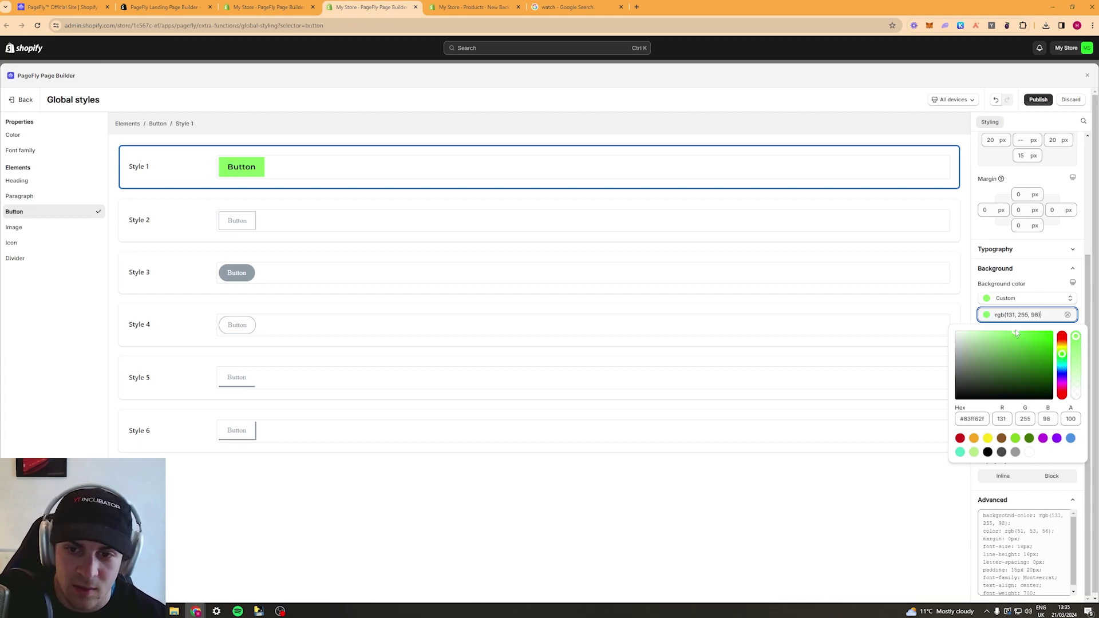
{"action": "left_click", "coordinate": [1025, 350]}
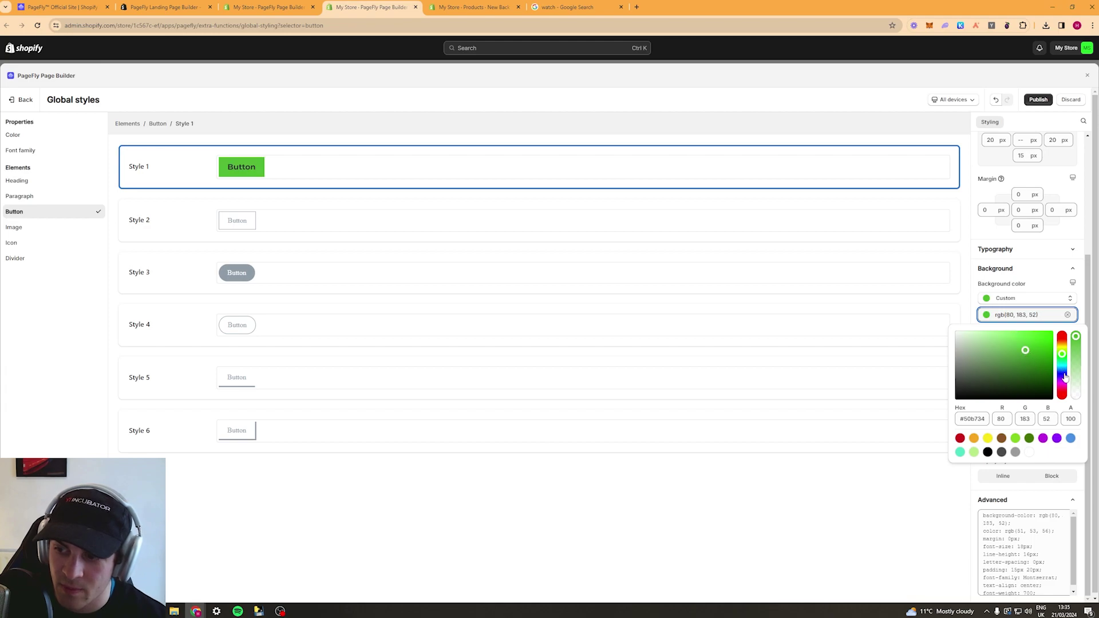
{"action": "left_click", "coordinate": [1062, 368]}
{"action": "left_click_drag", "start_coordinate": [1062, 369], "coordinate": [1052, 331]}
{"action": "left_click", "coordinate": [917, 273]}
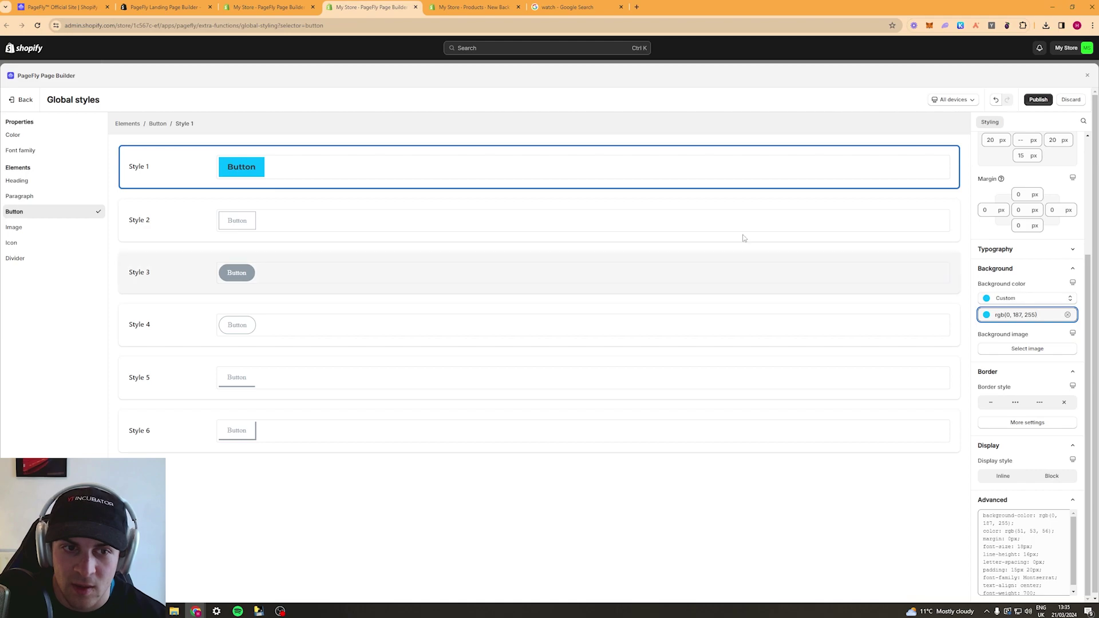
Change the content color of the Style 1 button to white, rgb(255, 255, 255).
{"action": "scroll", "coordinate": [1032, 309], "scroll_direction": "up", "scroll_amount": 3}
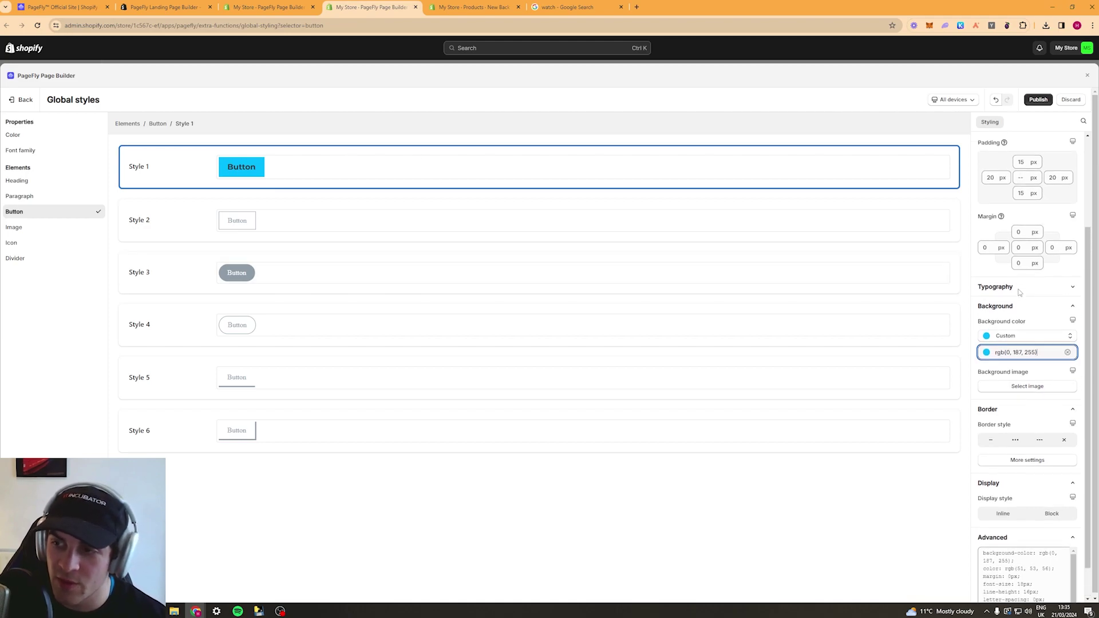
{"action": "left_click", "coordinate": [1004, 215]}
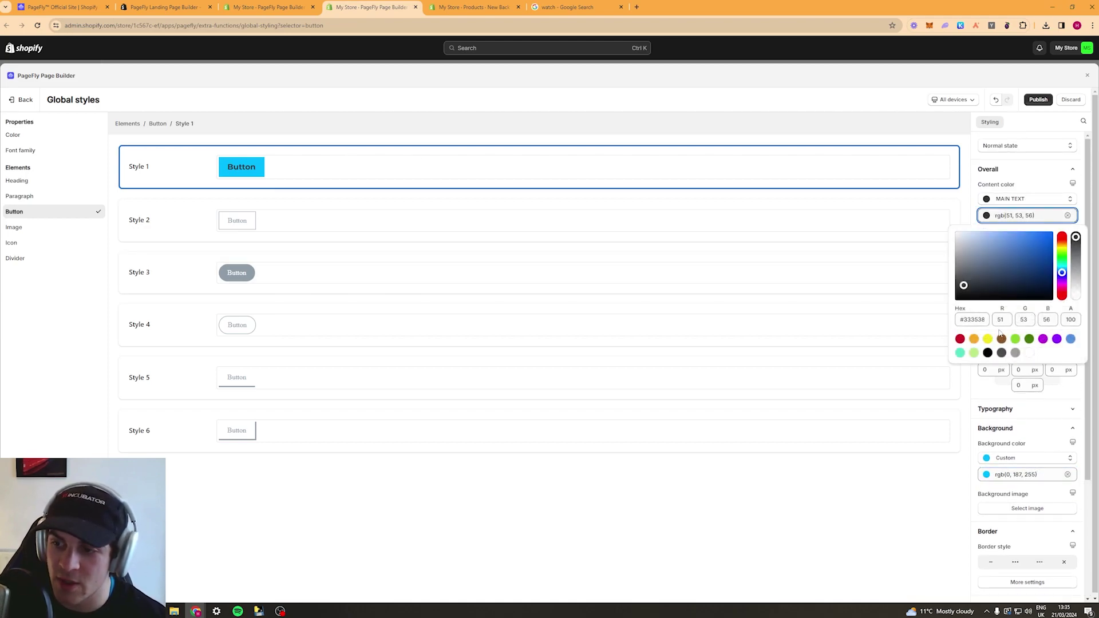
{"action": "left_click", "coordinate": [1029, 352]}
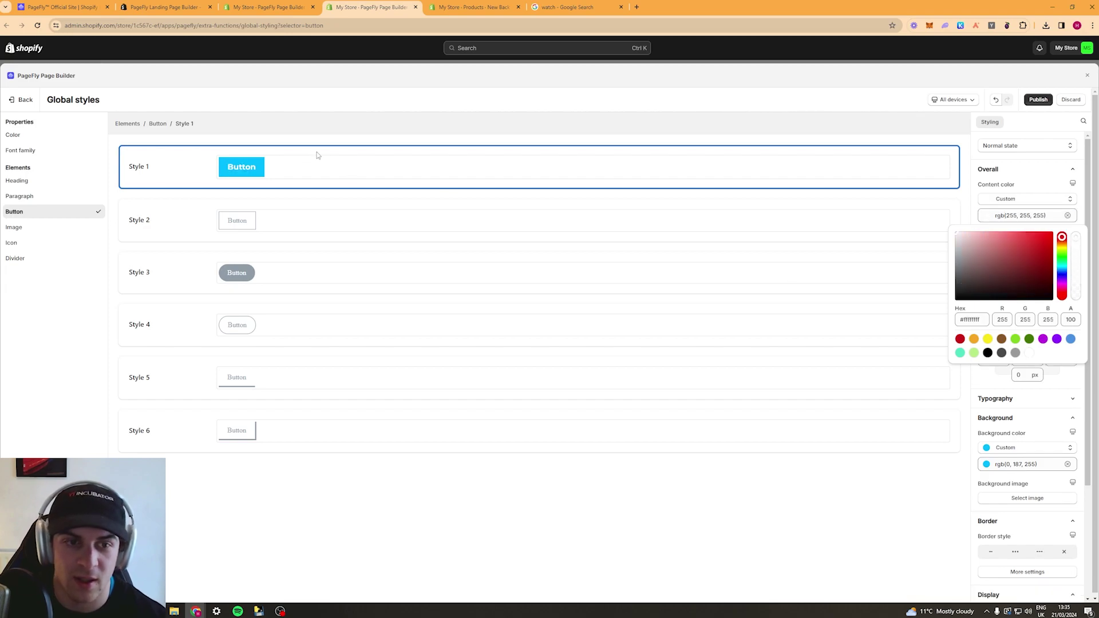
{"action": "left_click", "coordinate": [1049, 180]}
Try an image uploaded from the computer as the background image of the Style 1 button.
{"action": "scroll", "coordinate": [1045, 335], "scroll_direction": "down", "scroll_amount": 3}
{"action": "left_click", "coordinate": [1028, 348]}
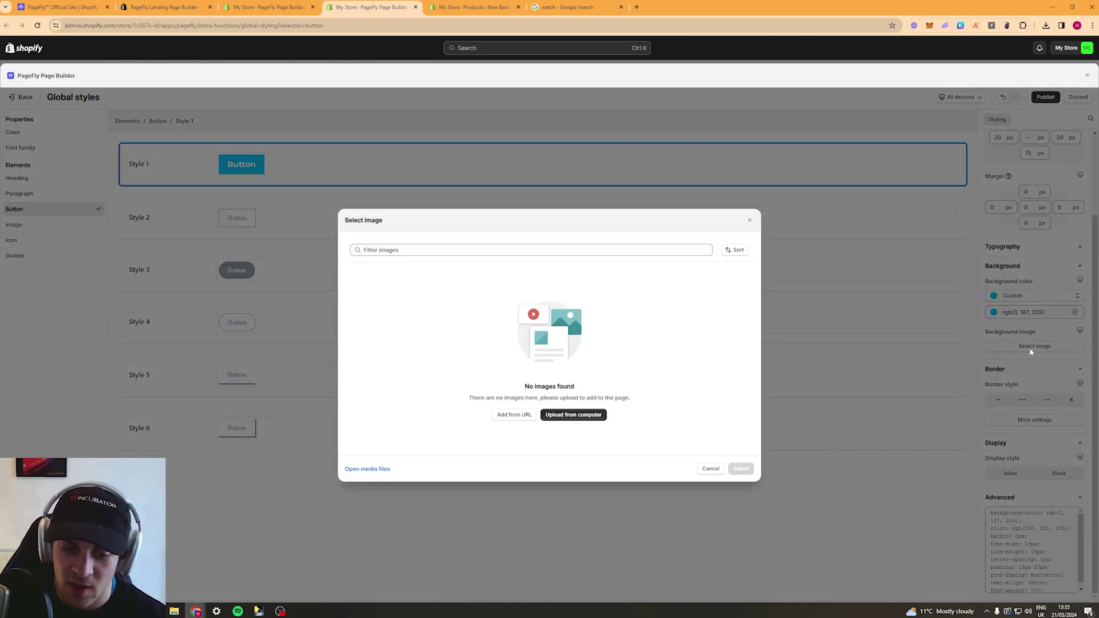
{"action": "left_click", "coordinate": [583, 420]}
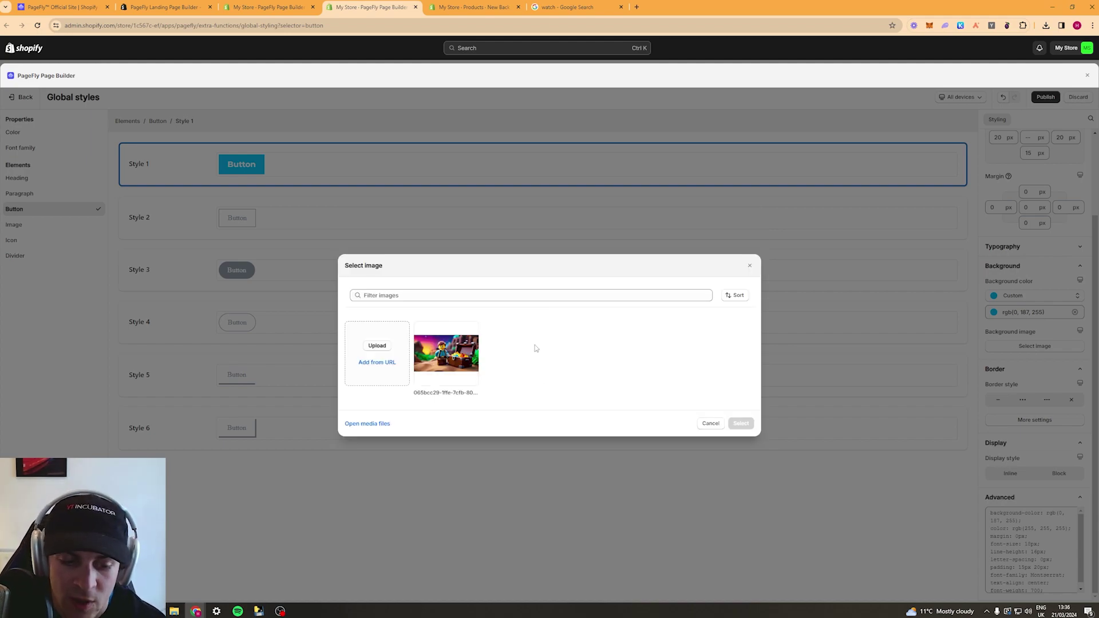
{"action": "left_click", "coordinate": [477, 368]}
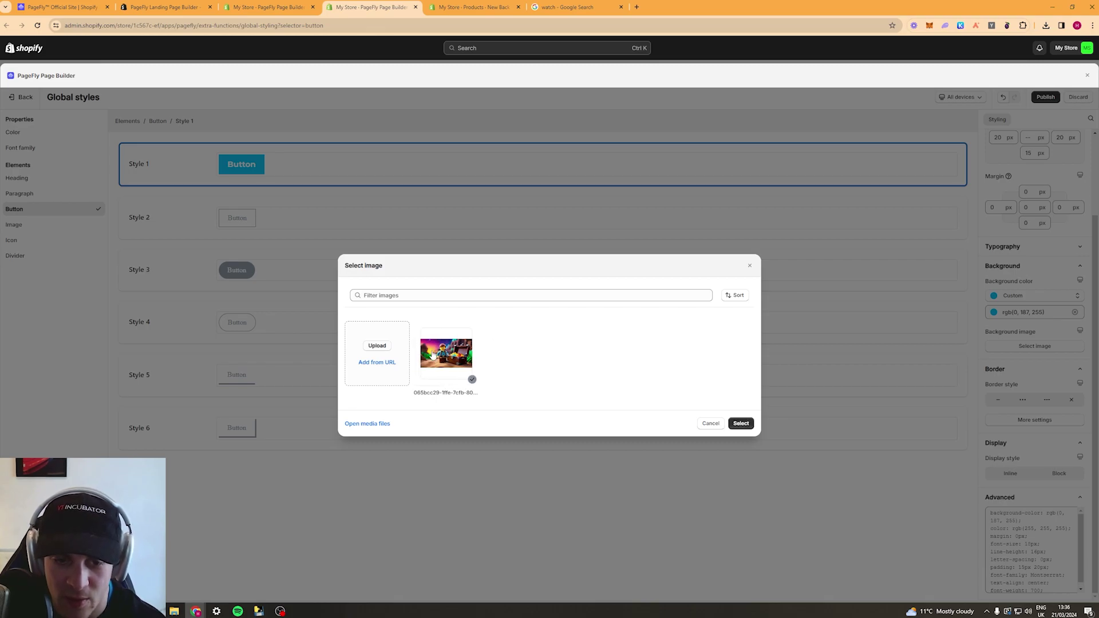
{"action": "left_click", "coordinate": [740, 425]}
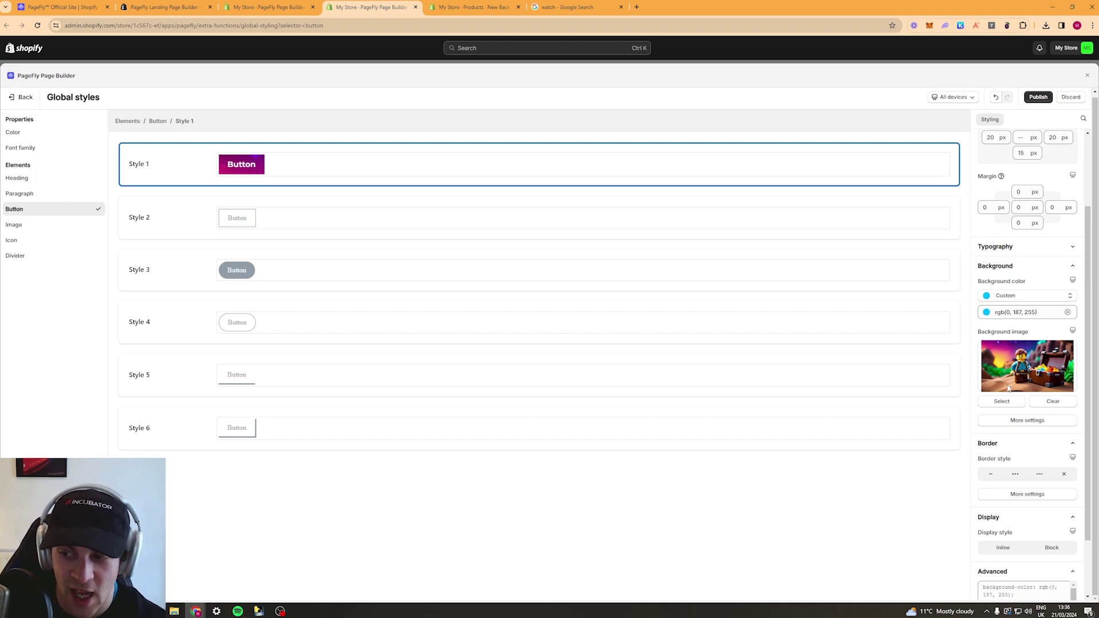
Try several background positions for the image on the Style 1 button and set the position to center.
{"action": "left_click", "coordinate": [1018, 421]}
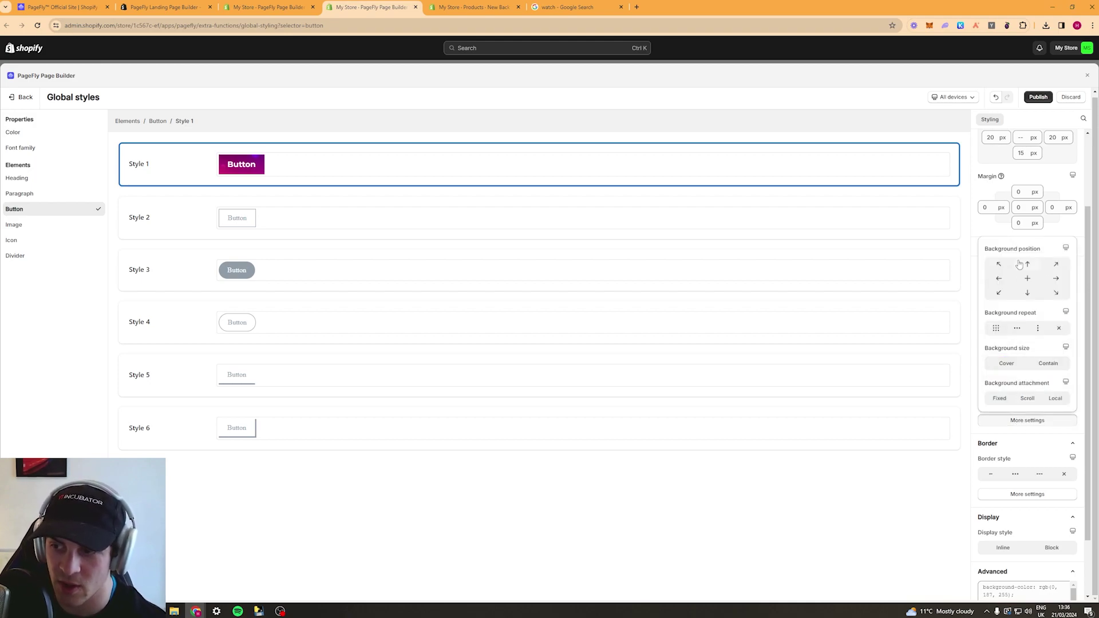
{"action": "left_click", "coordinate": [1026, 421]}
{"action": "left_click", "coordinate": [1026, 420]}
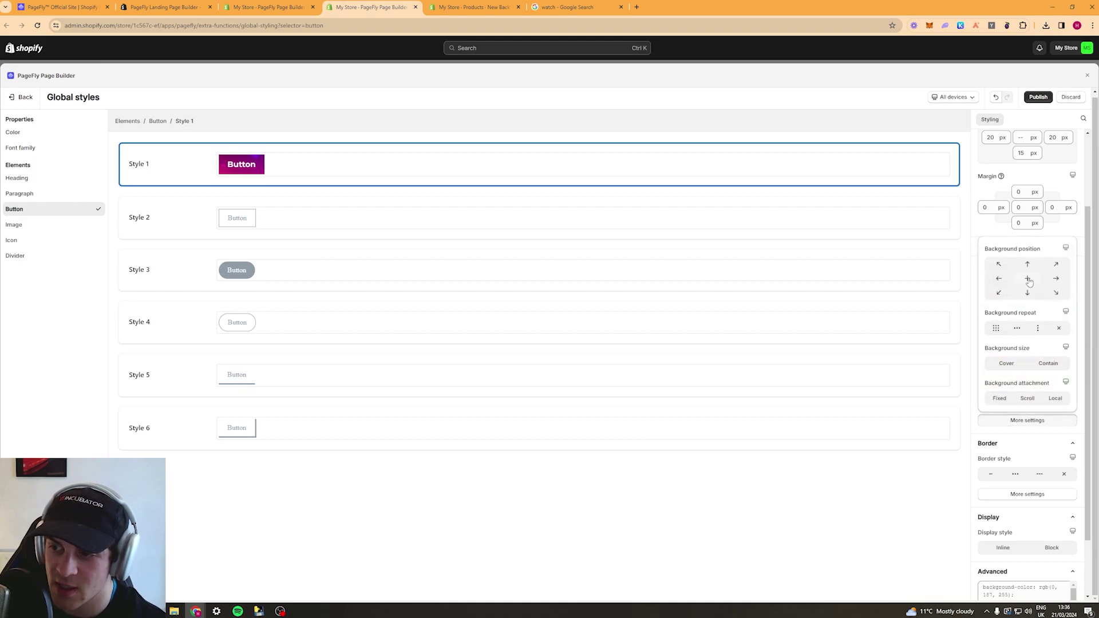
{"action": "left_click", "coordinate": [1027, 263]}
{"action": "left_click", "coordinate": [1027, 278]}
{"action": "left_click", "coordinate": [1027, 293]}
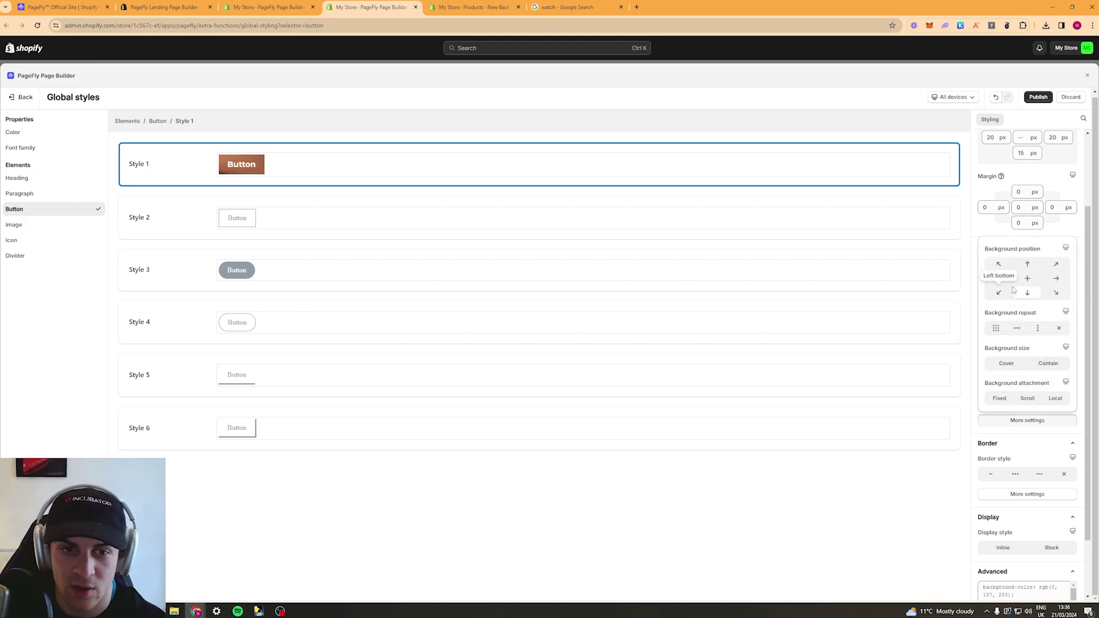
{"action": "left_click", "coordinate": [1027, 292]}
{"action": "left_click", "coordinate": [1056, 278]}
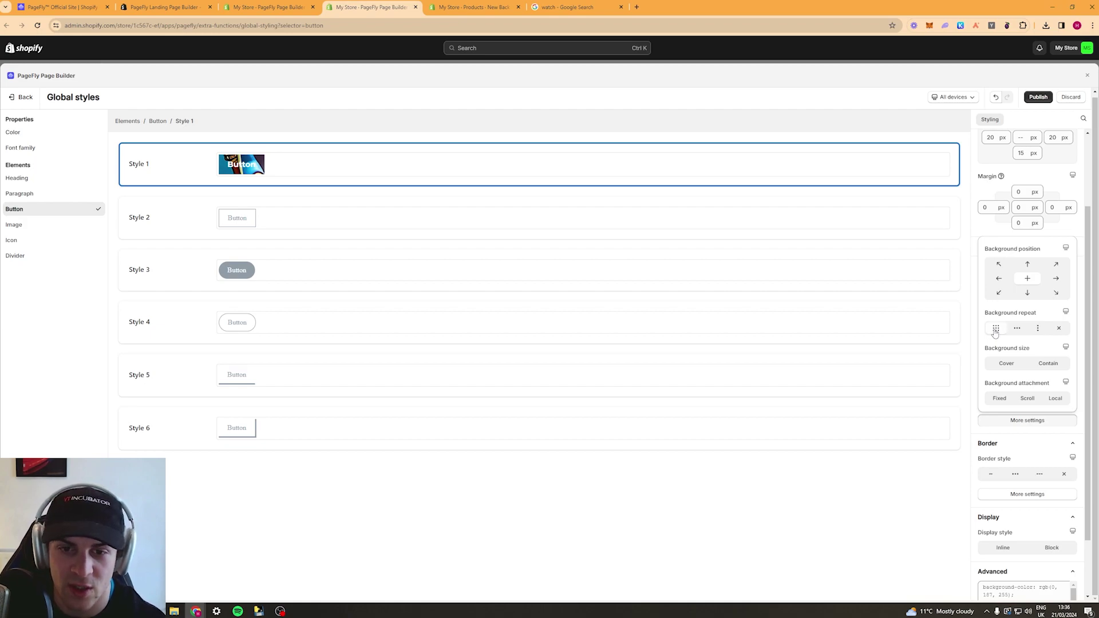
Turn off the background repeat and try the Contain size for the Style 1 button's image, ending with Cover.
{"action": "left_click", "coordinate": [1057, 329]}
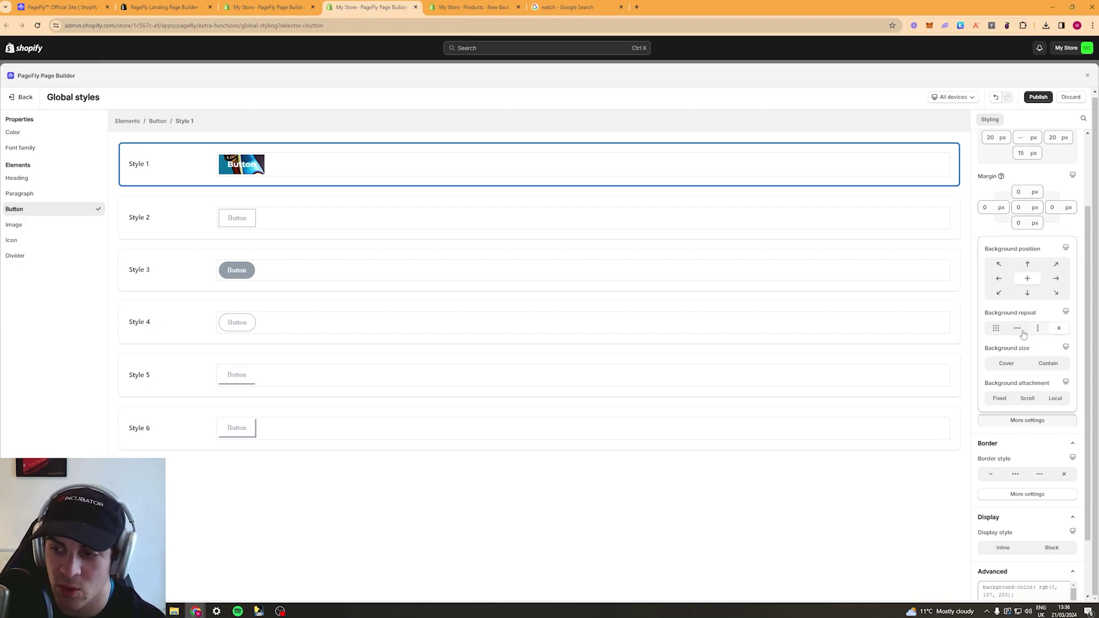
{"action": "left_click", "coordinate": [1007, 363]}
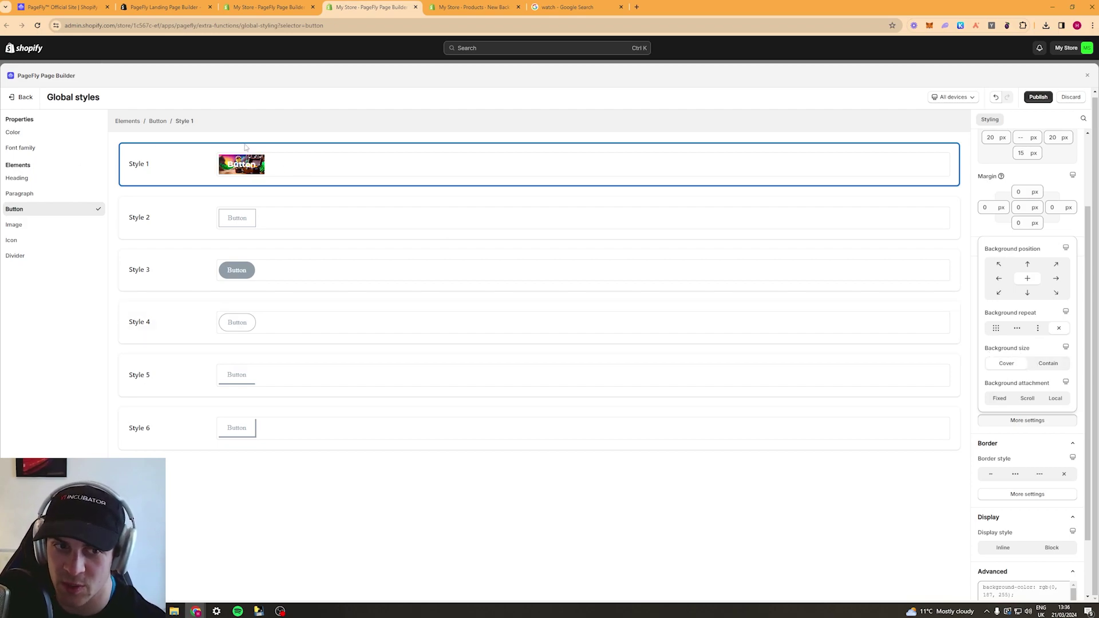
{"action": "left_click", "coordinate": [1047, 366]}
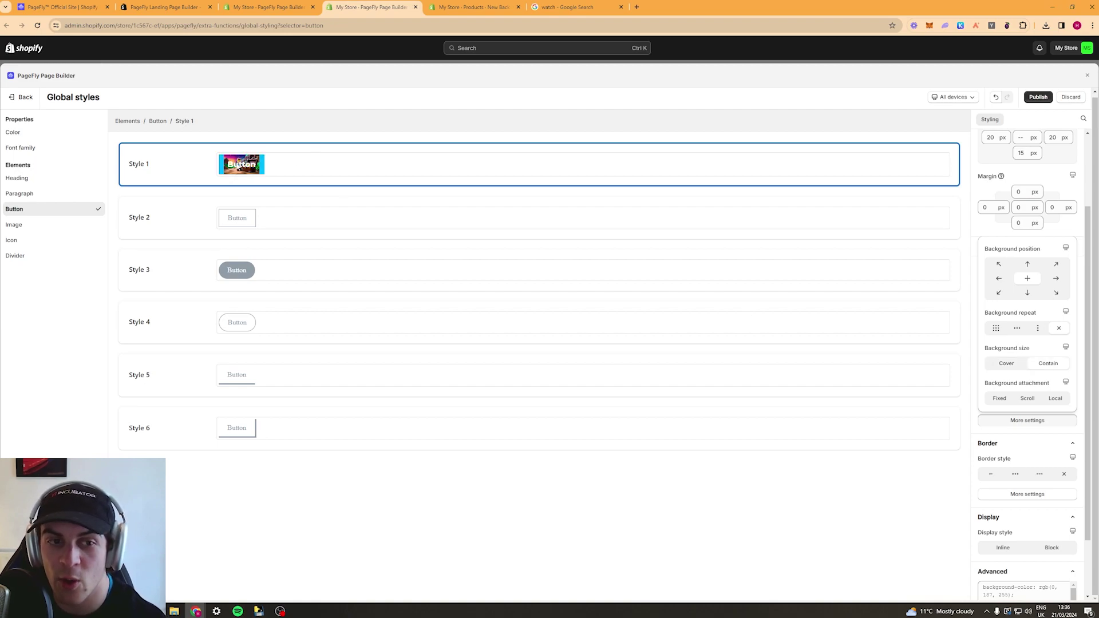
{"action": "left_click", "coordinate": [1010, 363]}
Try the Fixed and Scroll background attachments for the Style 1 button's image, ending with Fixed.
{"action": "left_click", "coordinate": [999, 399]}
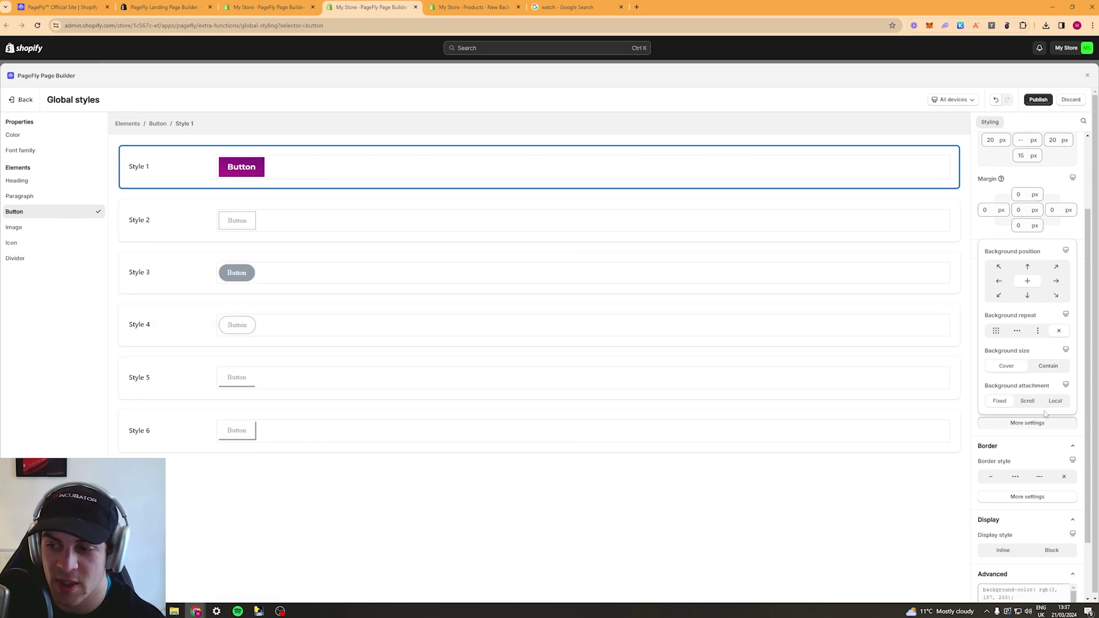
{"action": "left_click", "coordinate": [1027, 400]}
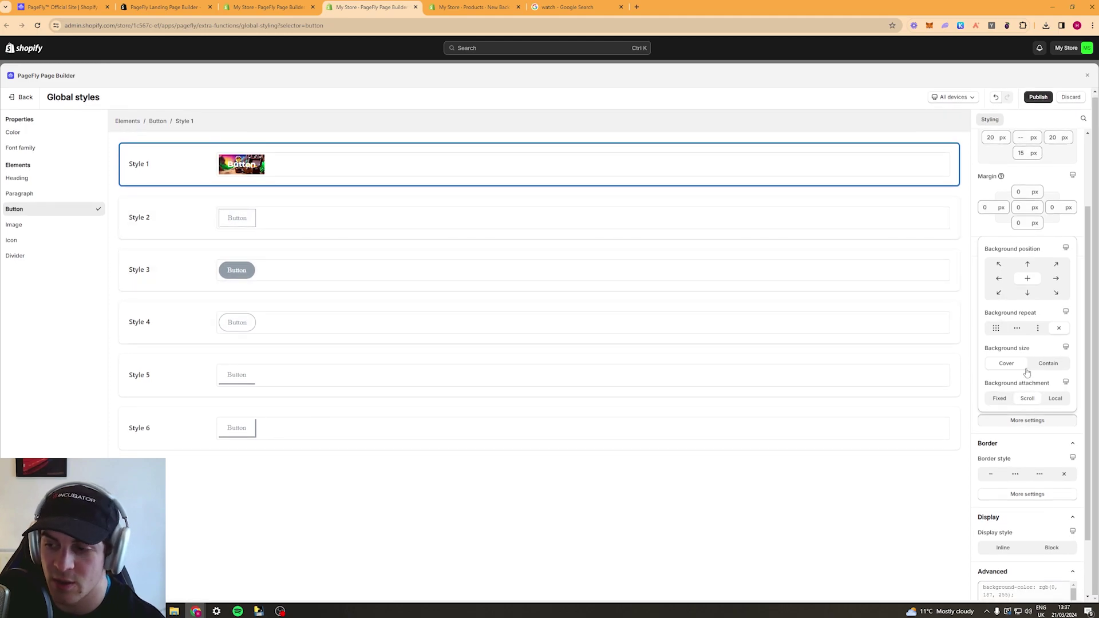
{"action": "left_click", "coordinate": [999, 398]}
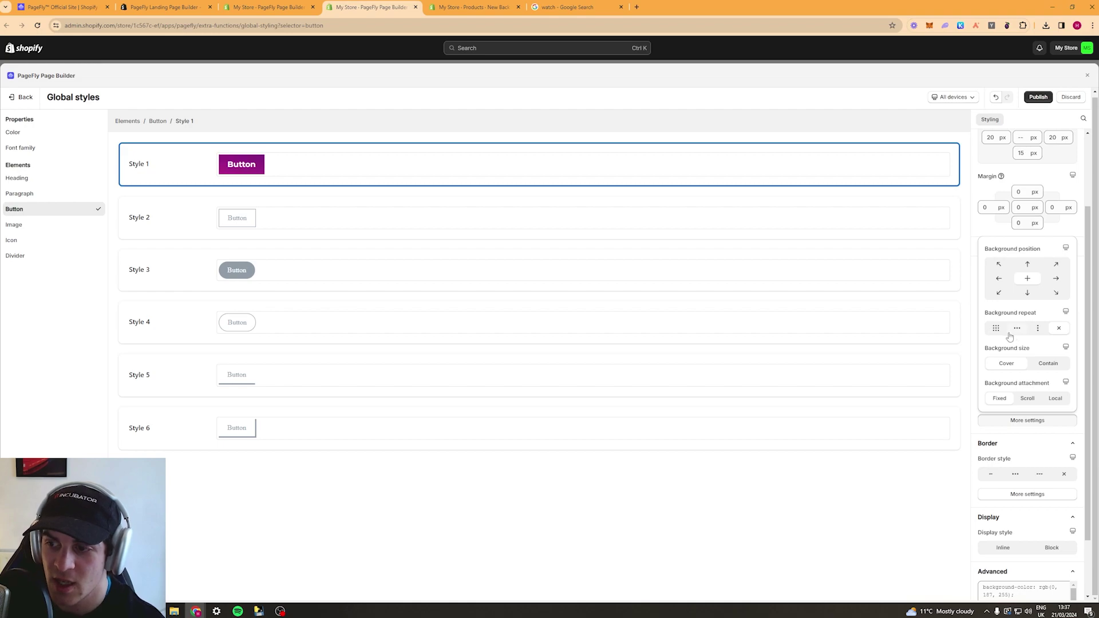
Clear the background image of the Style 1 button.
{"action": "left_click", "coordinate": [1063, 233]}
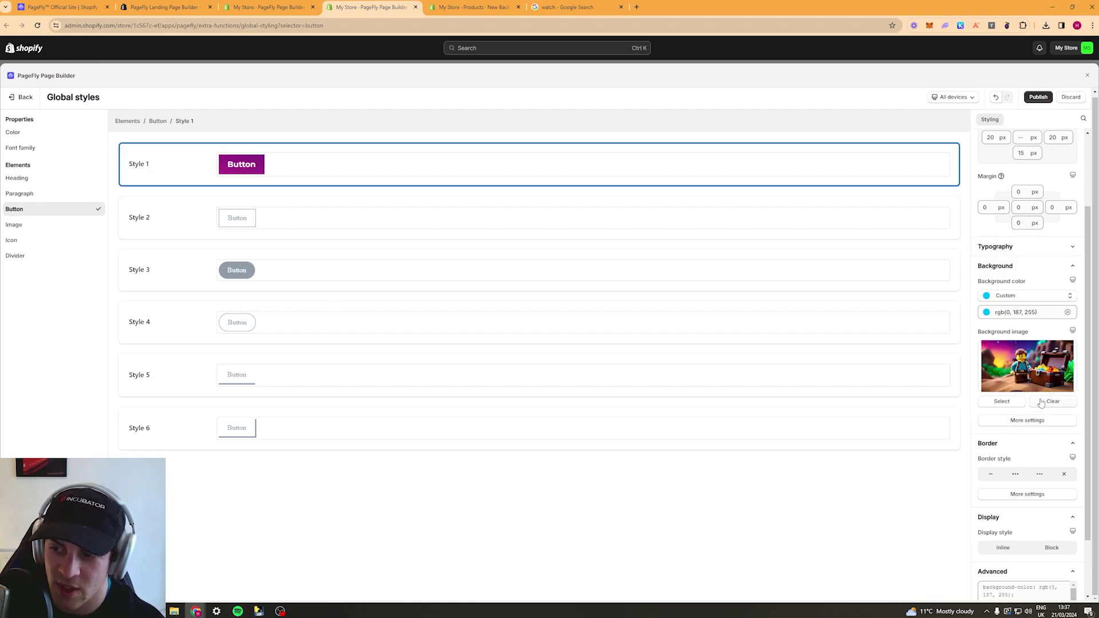
{"action": "left_click", "coordinate": [1040, 402]}
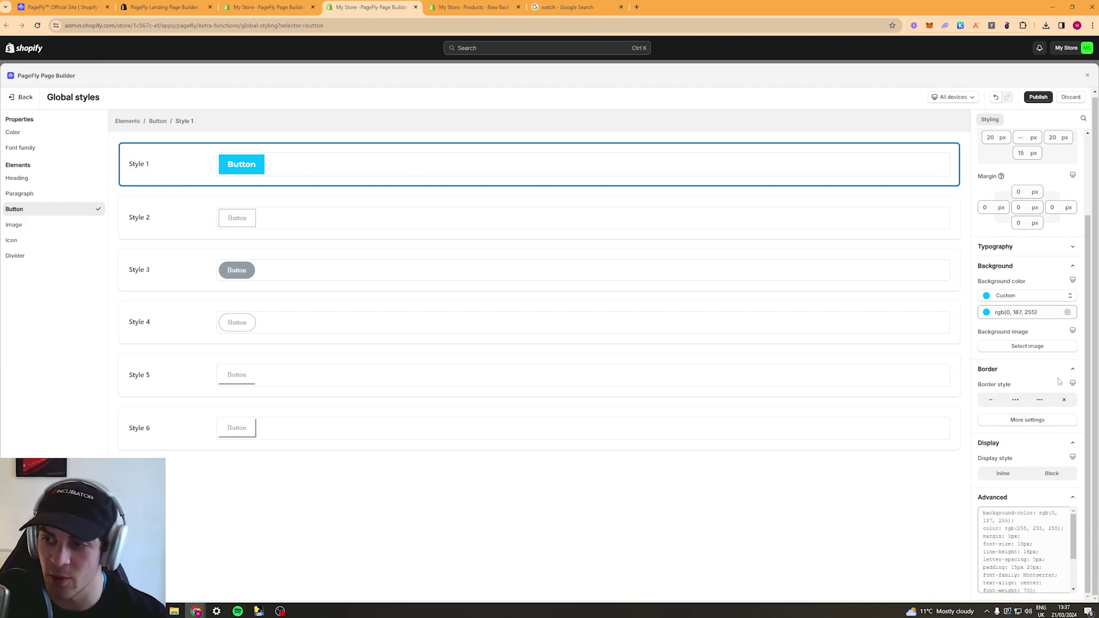
{"action": "scroll", "coordinate": [1050, 343], "scroll_direction": "up", "scroll_amount": 3}
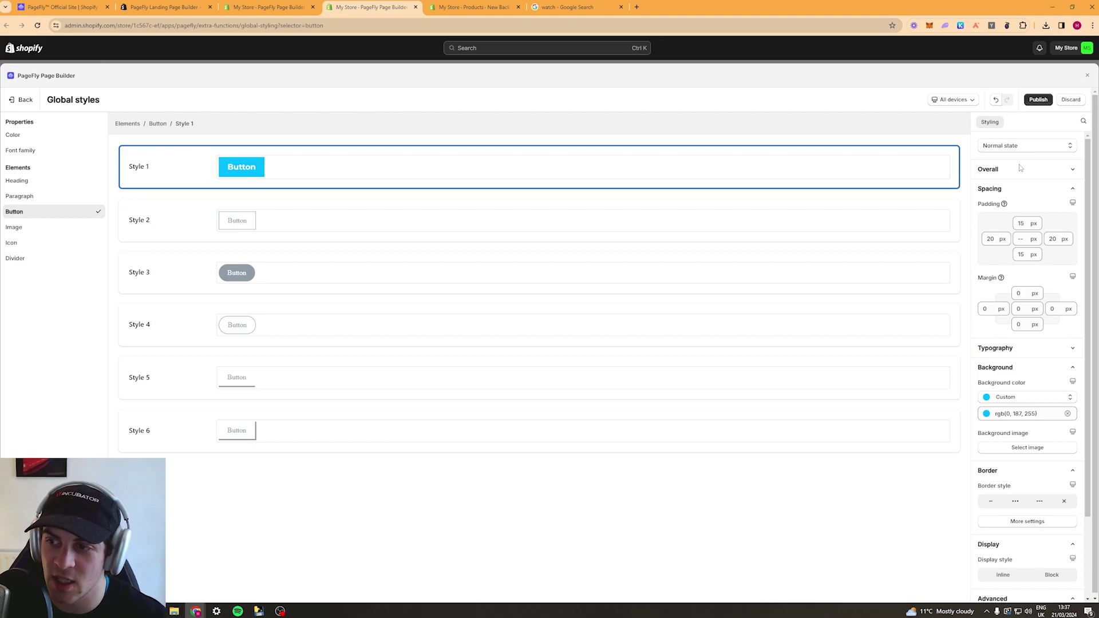
{"action": "left_click", "coordinate": [1073, 169]}
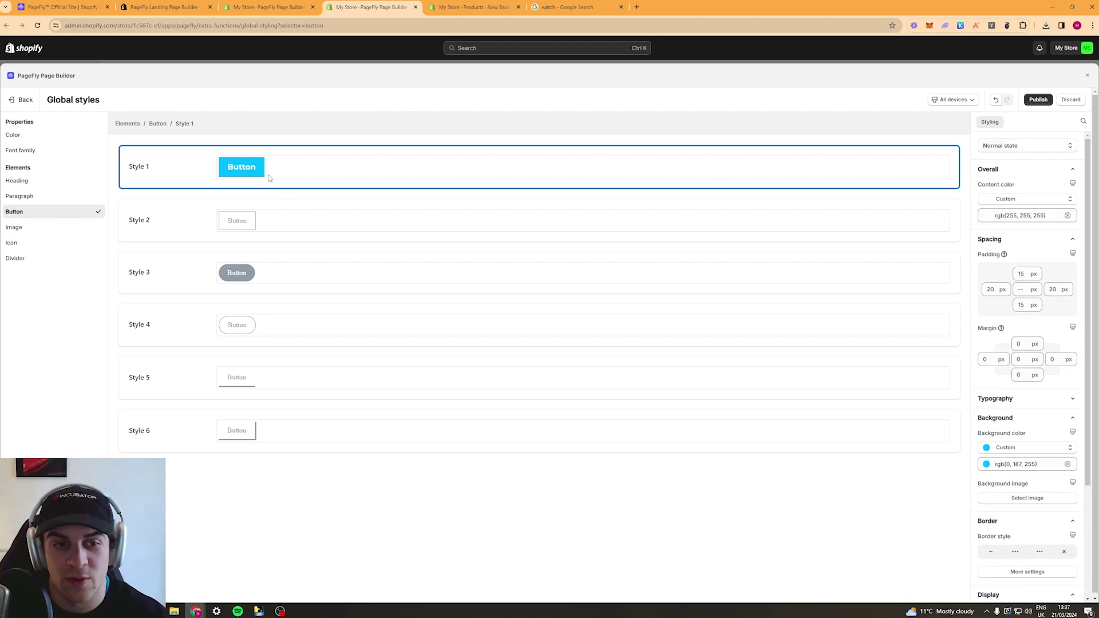
{"action": "left_click", "coordinate": [1008, 147]}
{"action": "left_click", "coordinate": [1037, 127]}
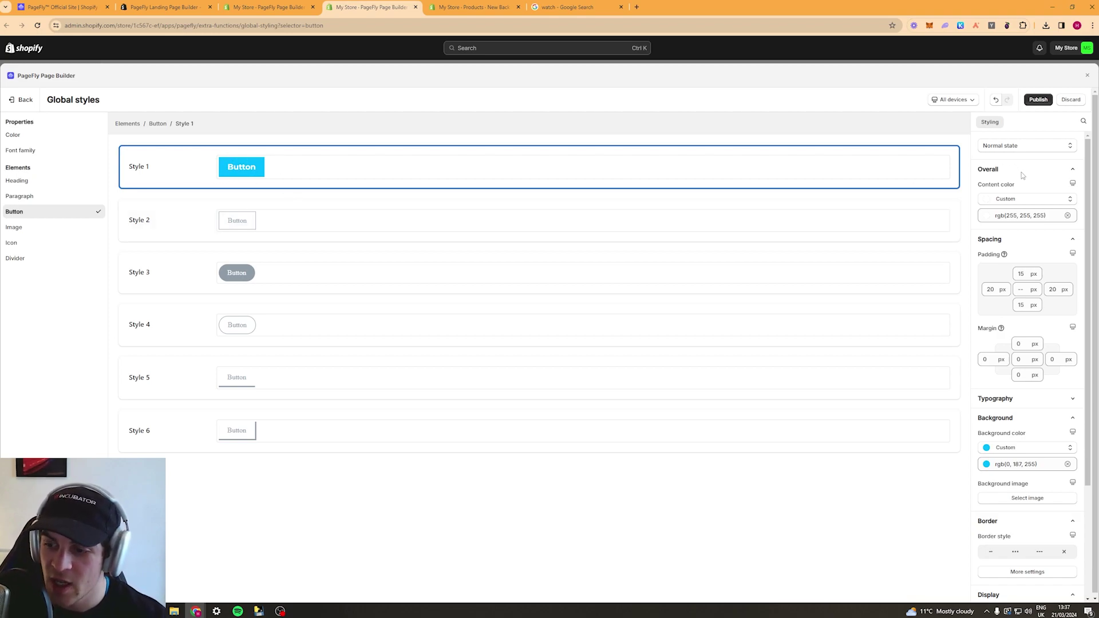
Give the Style 1 button a solid border on all sides, copying its background color rgb(0, 187, 255) as the border color.
{"action": "scroll", "coordinate": [1018, 169], "scroll_direction": "down", "scroll_amount": 3}
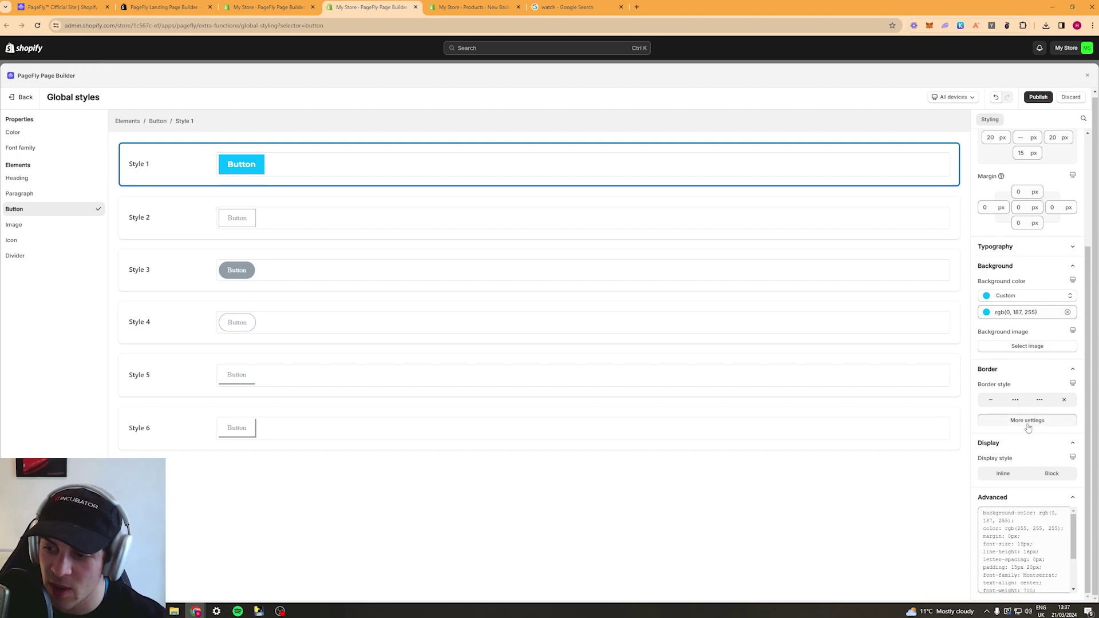
{"action": "left_click", "coordinate": [996, 405]}
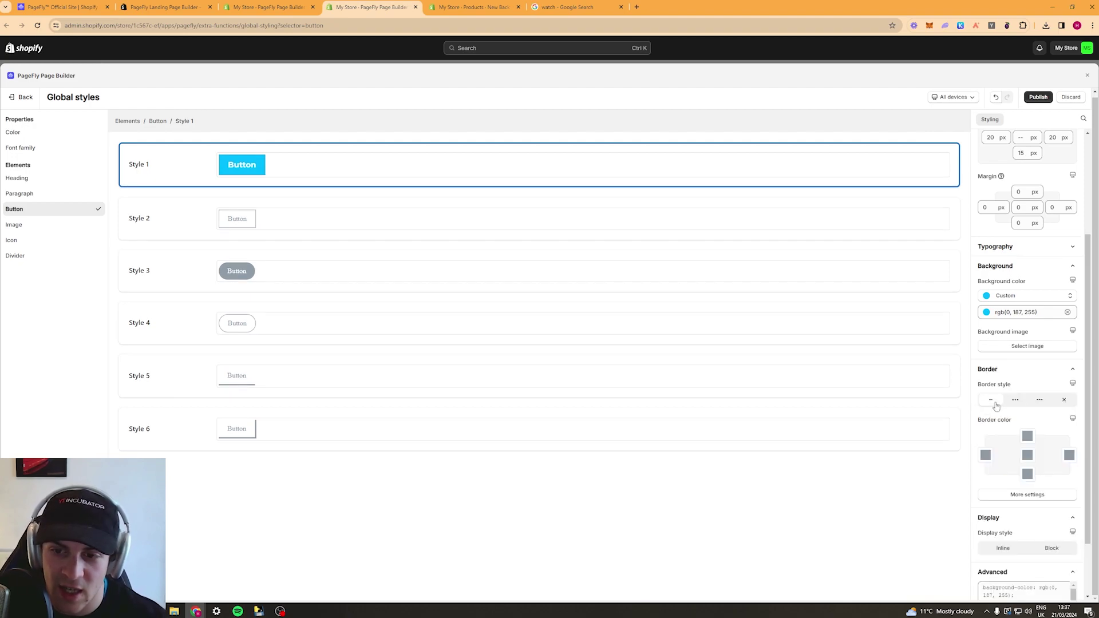
{"action": "left_click", "coordinate": [1028, 456]}
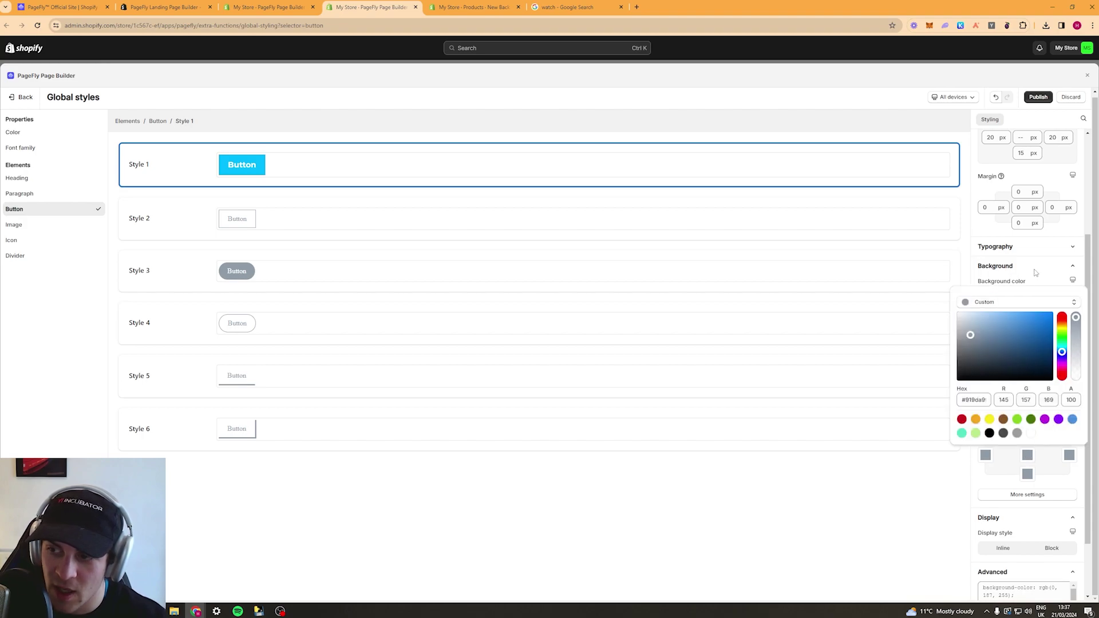
{"action": "scroll", "coordinate": [1027, 241], "scroll_direction": "up", "scroll_amount": 5}
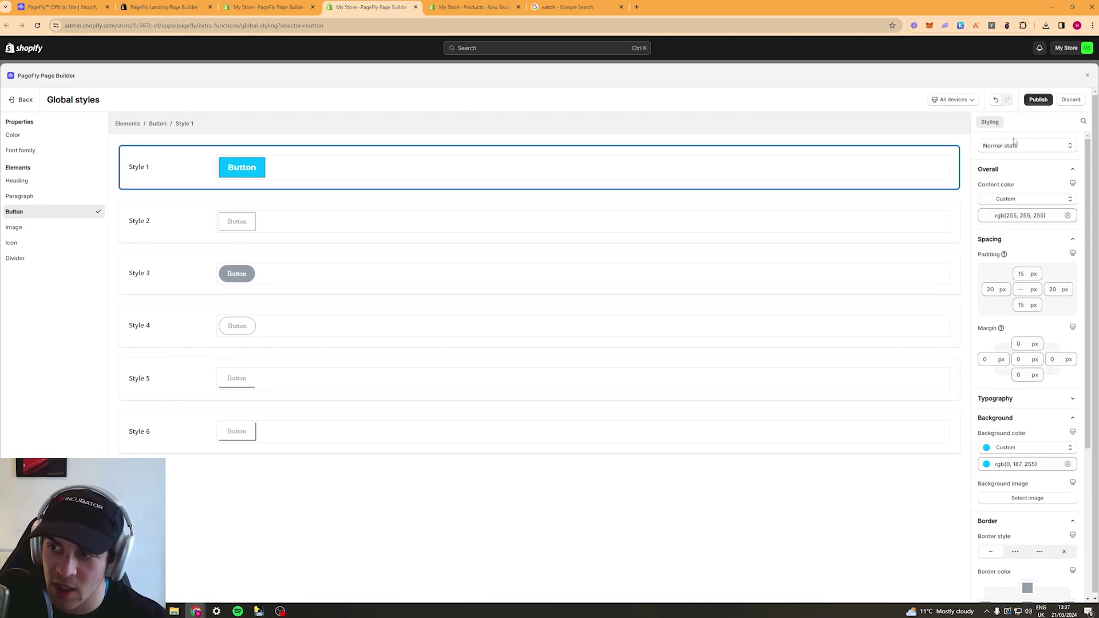
{"action": "scroll", "coordinate": [1027, 344], "scroll_direction": "down", "scroll_amount": 3}
{"action": "left_click", "coordinate": [1012, 377]}
{"action": "key", "text": "ctrl+c"}
{"action": "scroll", "coordinate": [1025, 389], "scroll_direction": "down", "scroll_amount": 3}
{"action": "left_click", "coordinate": [1054, 410]}
{"action": "left_click", "coordinate": [1027, 383]}
{"action": "left_click", "coordinate": [983, 508]}
{"action": "key", "text": "ctrl+v"}
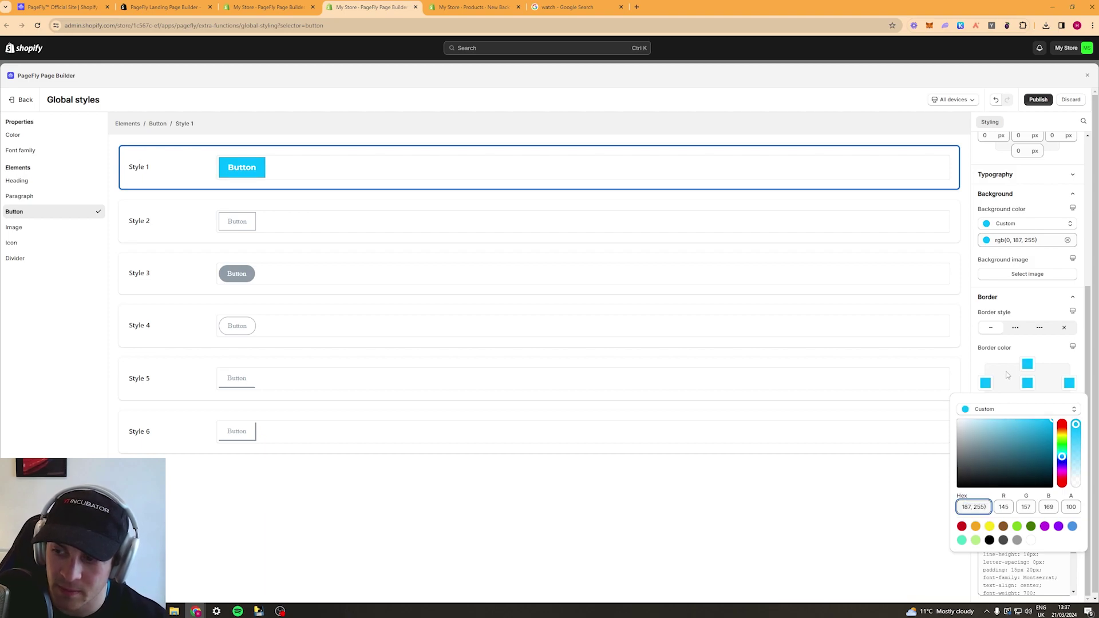
{"action": "left_click", "coordinate": [1003, 351]}
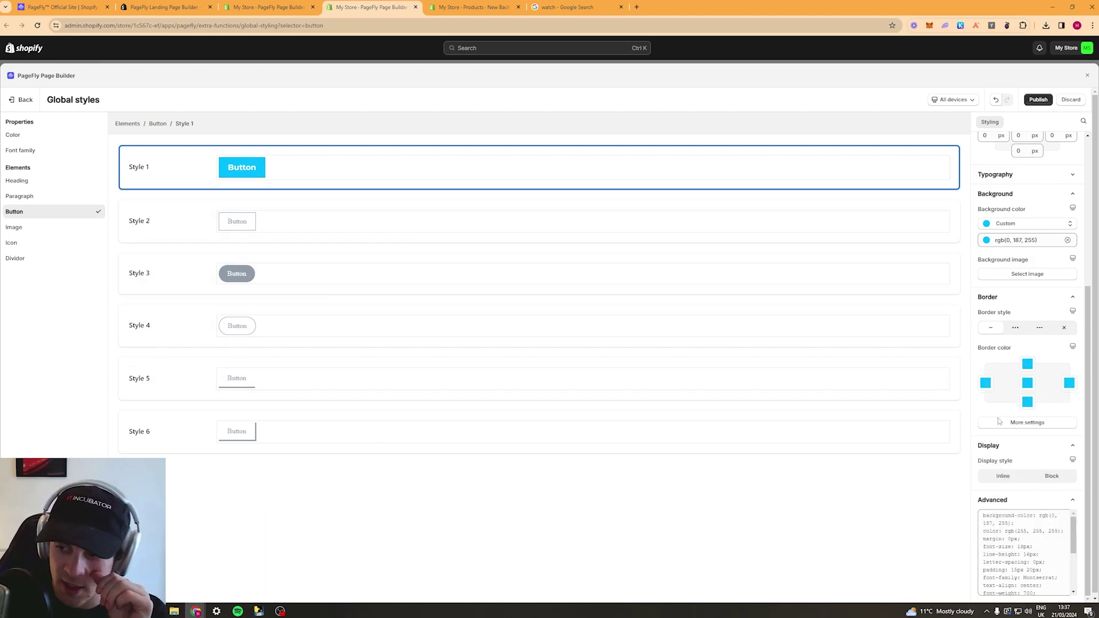
Set the border width of the Style 1 button to 2 px on all sides.
{"action": "double_click", "coordinate": [1035, 430]}
{"action": "left_click", "coordinate": [1033, 423]}
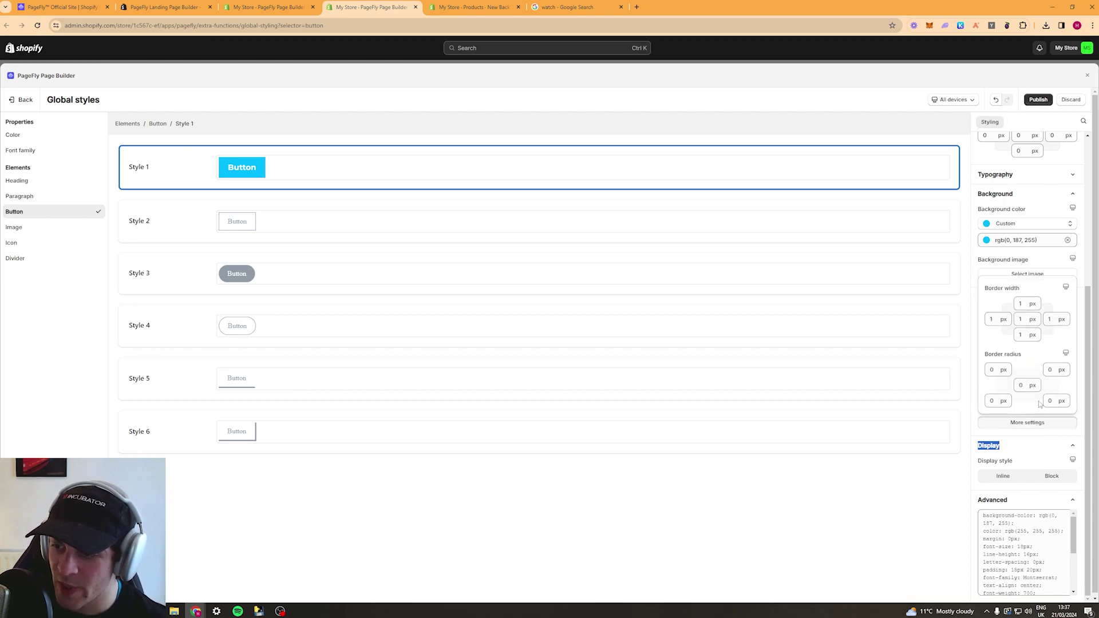
{"action": "left_click", "coordinate": [1019, 320]}
{"action": "type", "text": "2"}
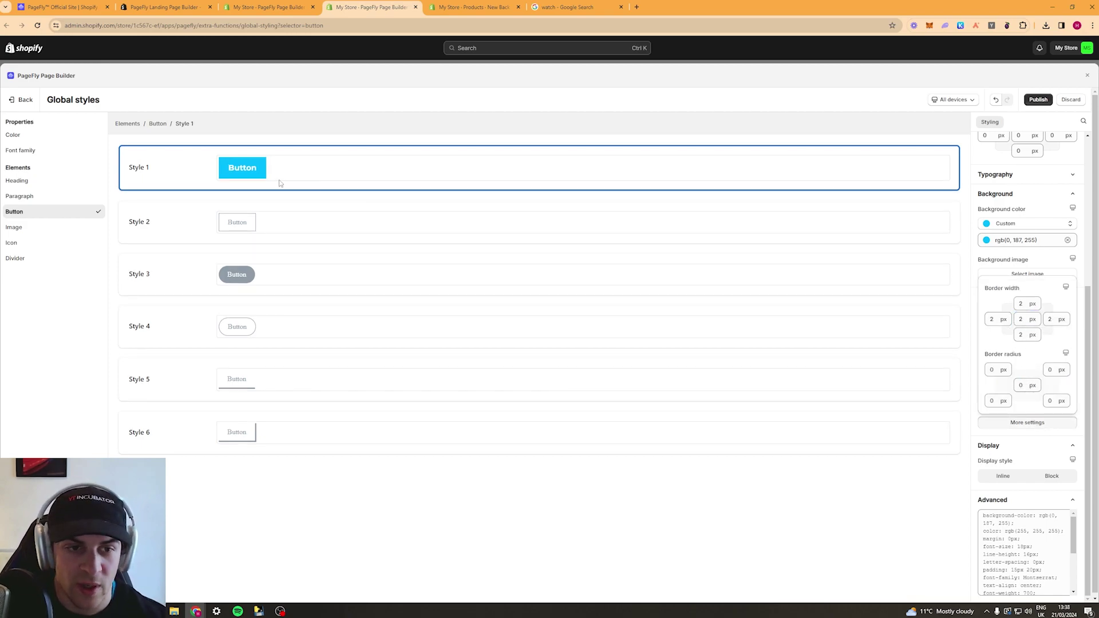
Try a 40 px border radius on the Style 1 button and set all corners to 17 px.
{"action": "left_click", "coordinate": [1021, 385]}
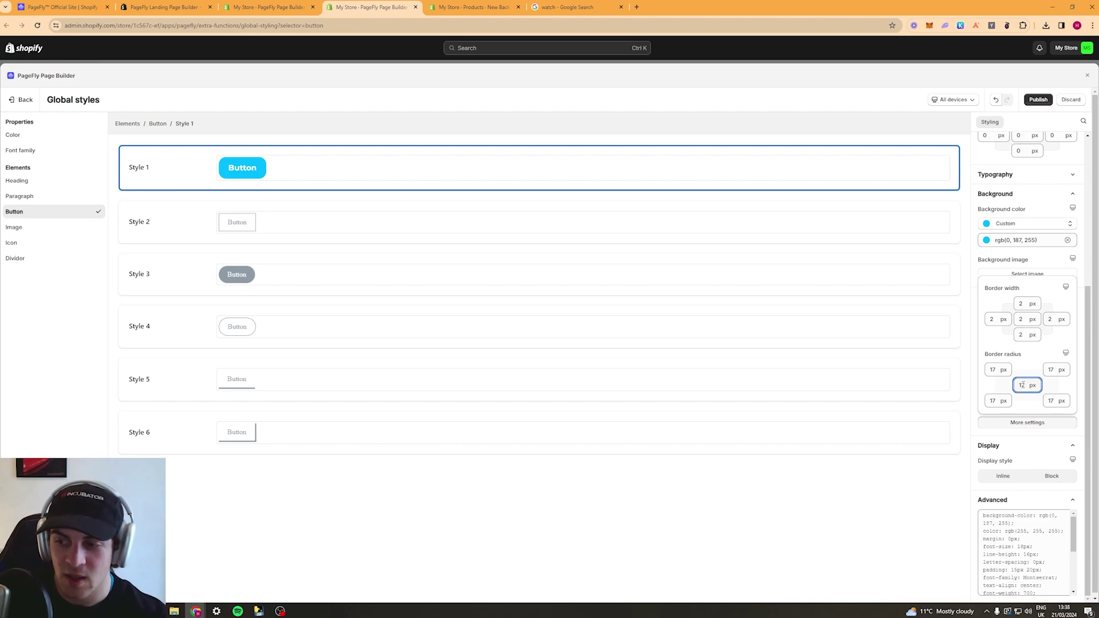
{"action": "type", "text": "40"}
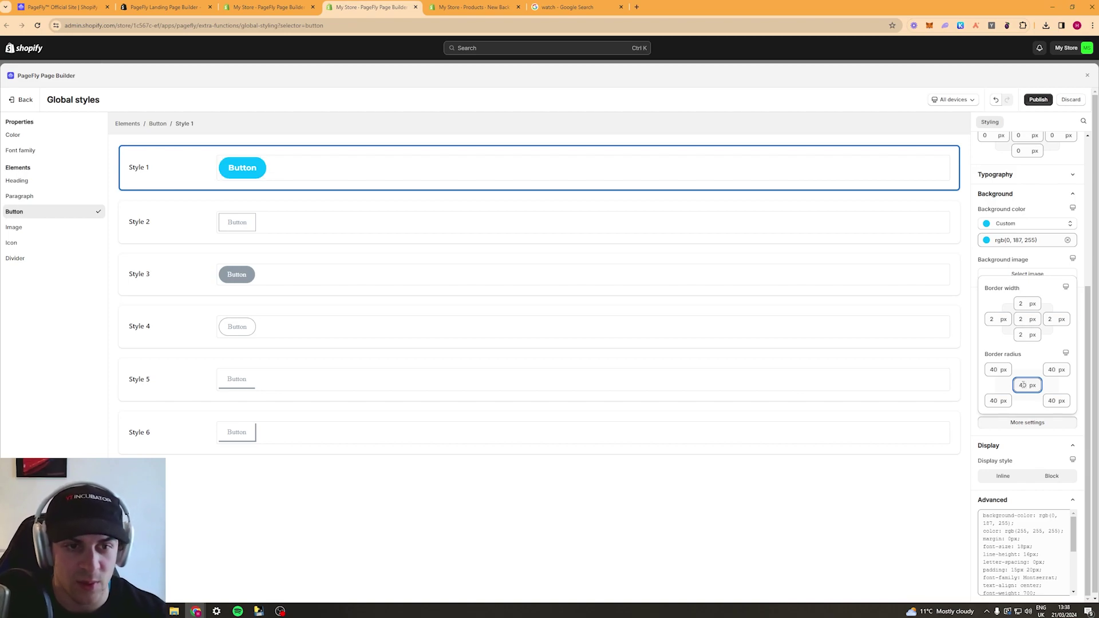
{"action": "type", "text": "0"}
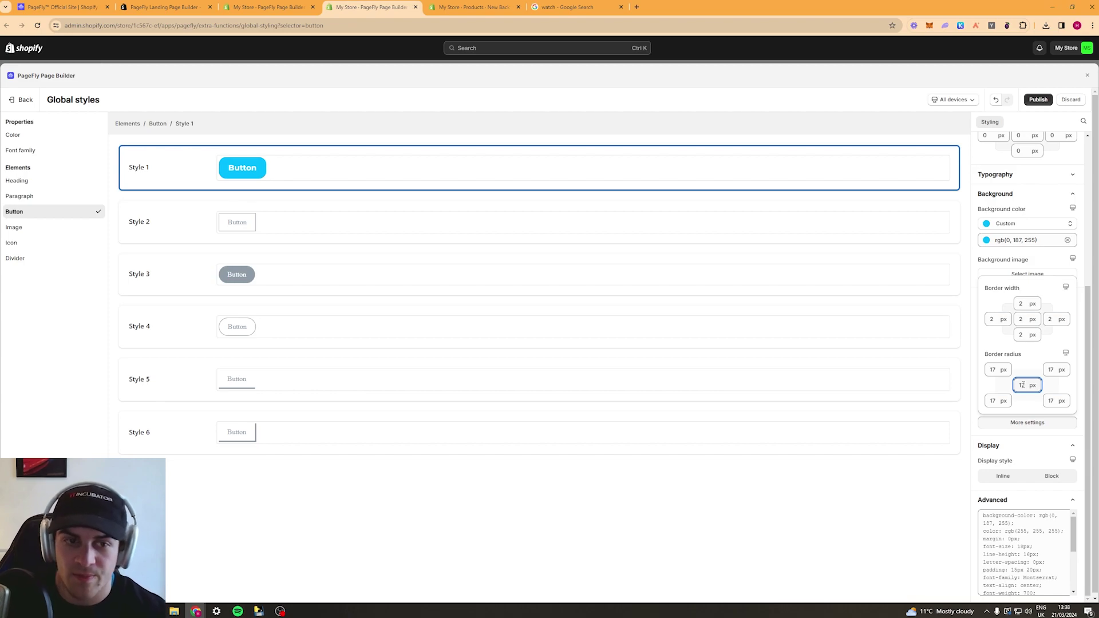
{"action": "left_click", "coordinate": [927, 264]}
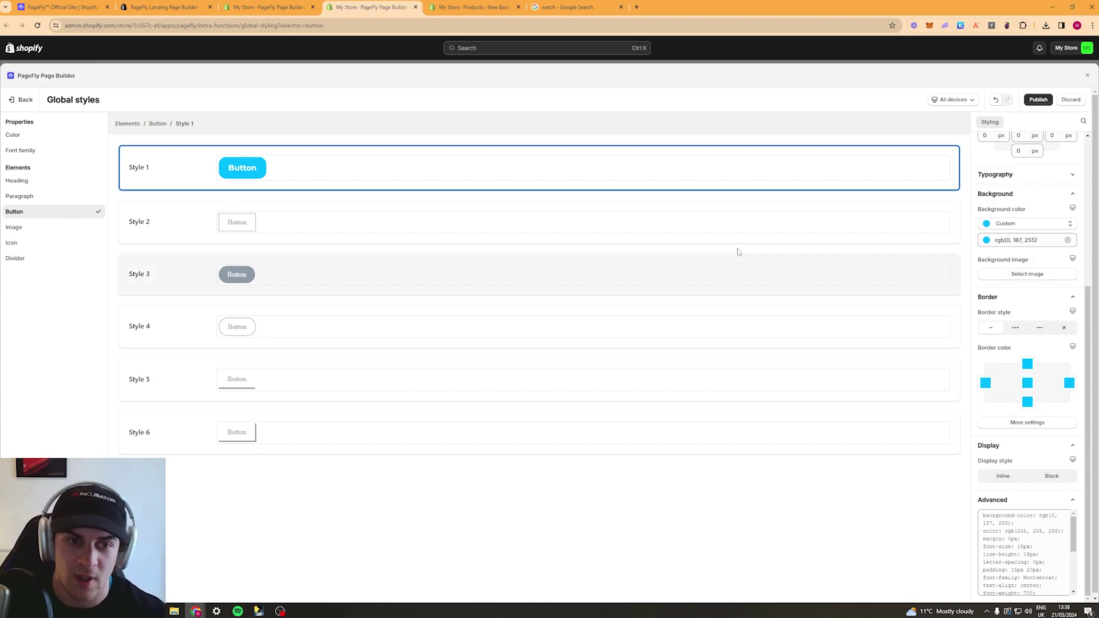
Switch the Style 1 button to its mouse over state and set the content color to rgb(0, 187, 255).
{"action": "scroll", "coordinate": [1062, 391], "scroll_direction": "up", "scroll_amount": 4}
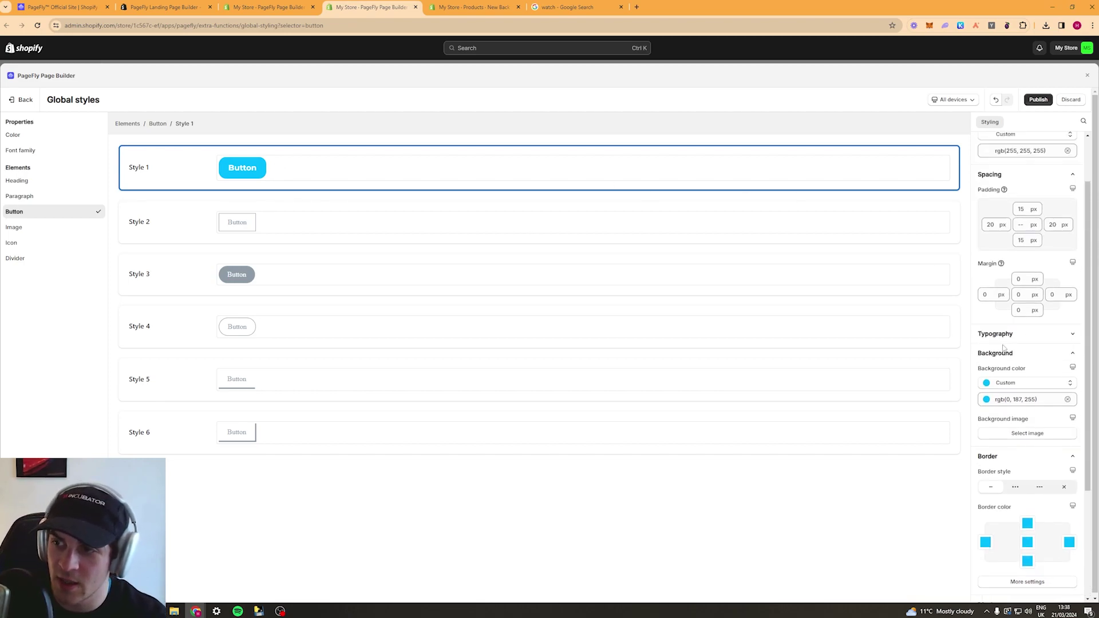
{"action": "left_click", "coordinate": [1008, 146]}
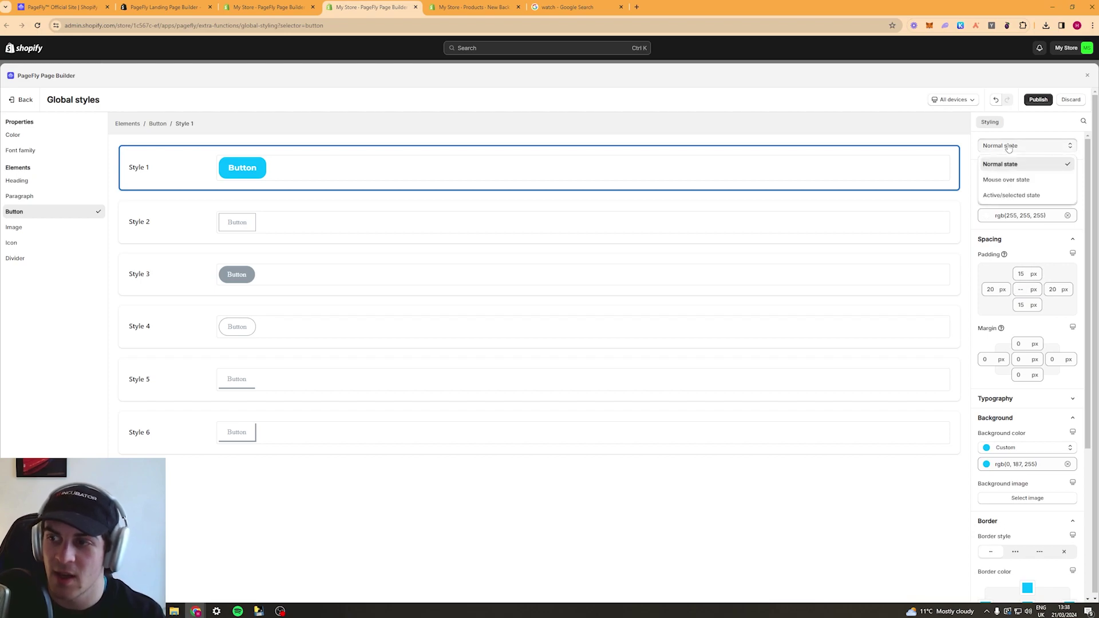
{"action": "left_click", "coordinate": [1002, 181]}
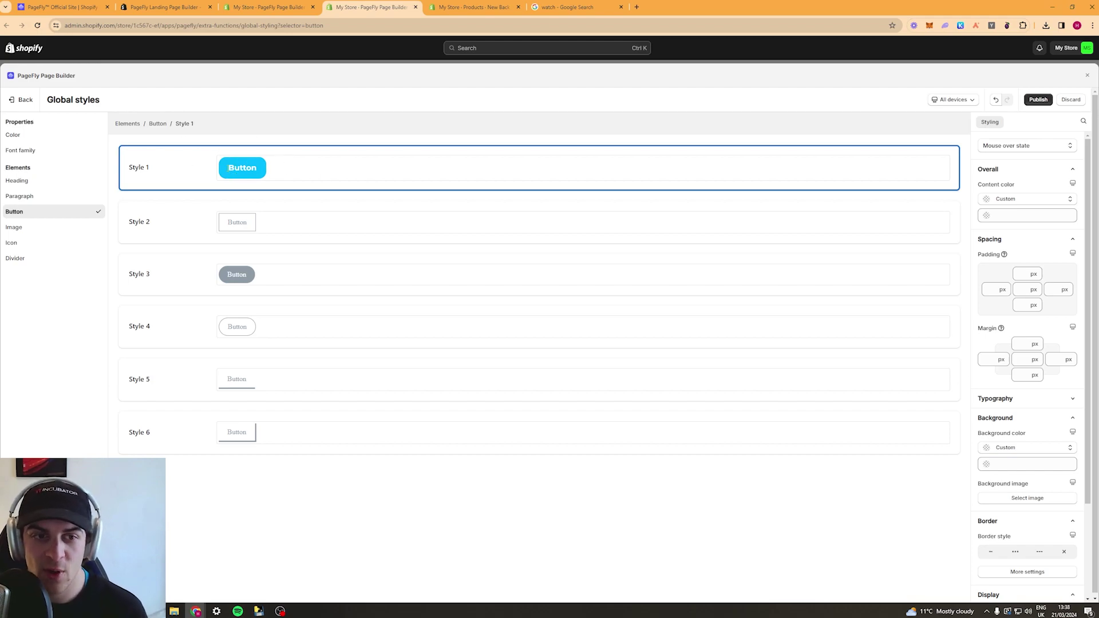
{"action": "left_click", "coordinate": [1039, 216]}
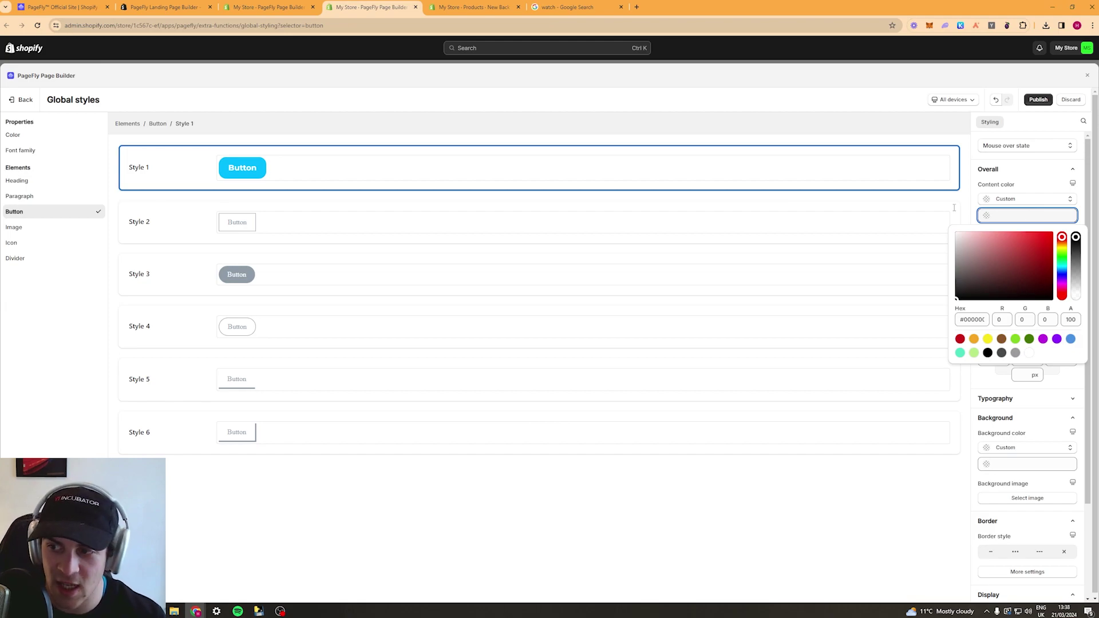
{"action": "key", "text": "ctrl+v"}
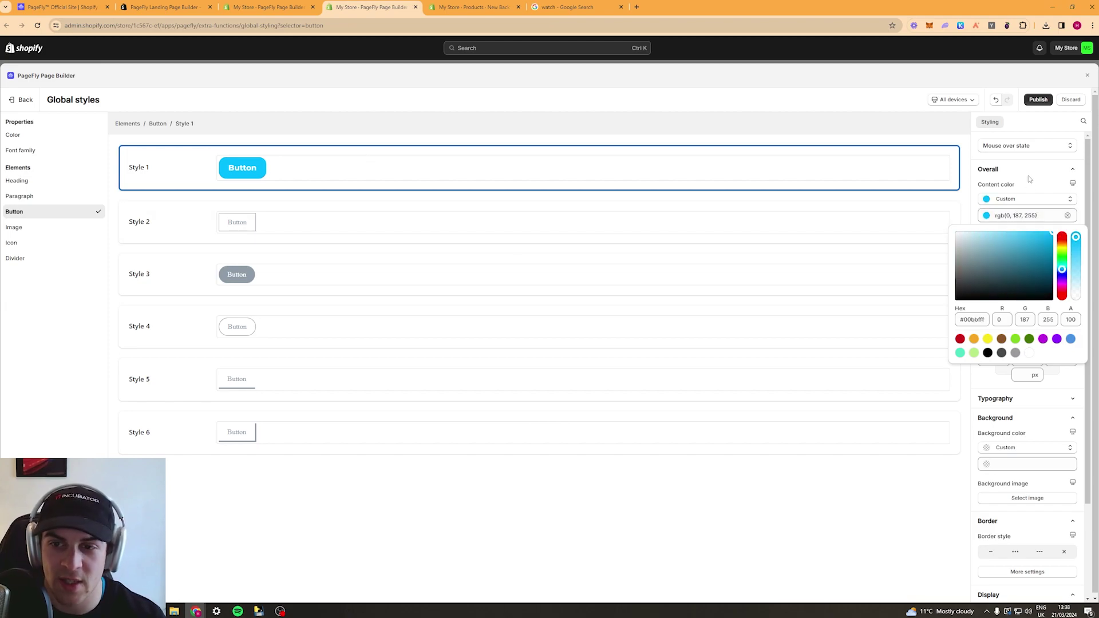
{"action": "left_click", "coordinate": [1024, 173]}
{"action": "left_click", "coordinate": [1025, 175]}
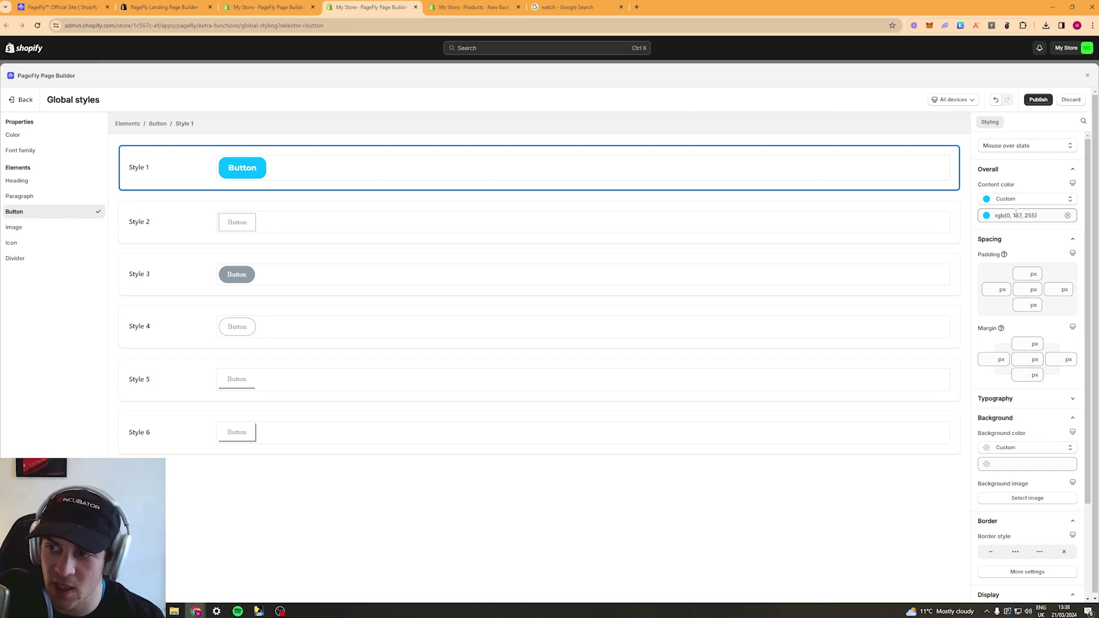
Set the mouse over background color of the Style 1 button to fully transparent white, rgba(255, 255, 255, 0).
{"action": "scroll", "coordinate": [1024, 295], "scroll_direction": "down", "scroll_amount": 2}
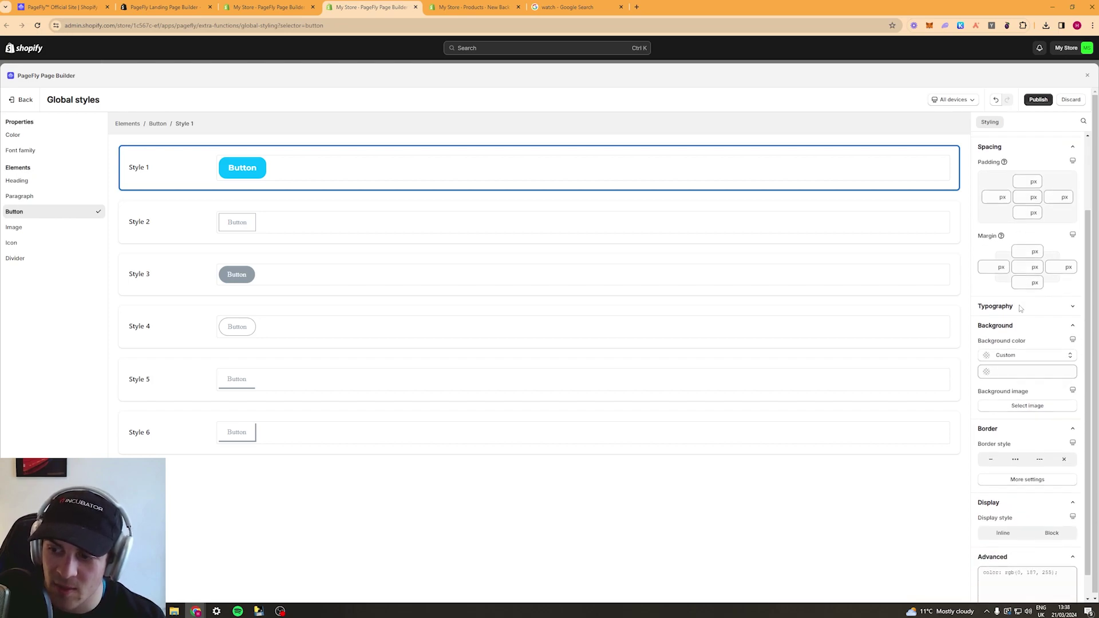
{"action": "left_click", "coordinate": [1022, 329]}
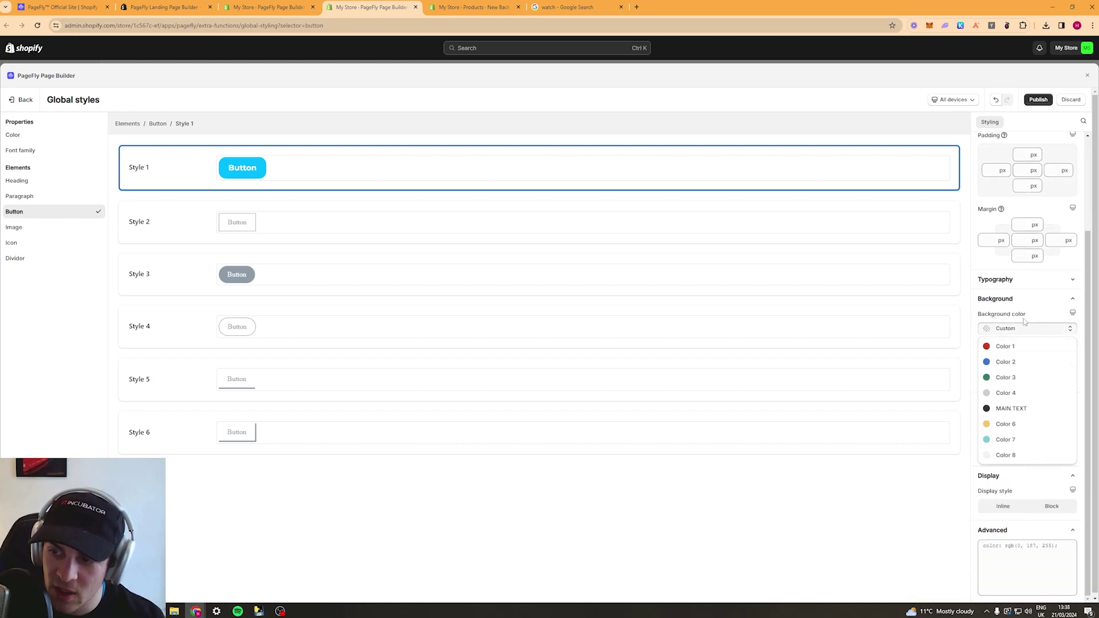
{"action": "left_click", "coordinate": [1021, 330]}
{"action": "left_click", "coordinate": [990, 344]}
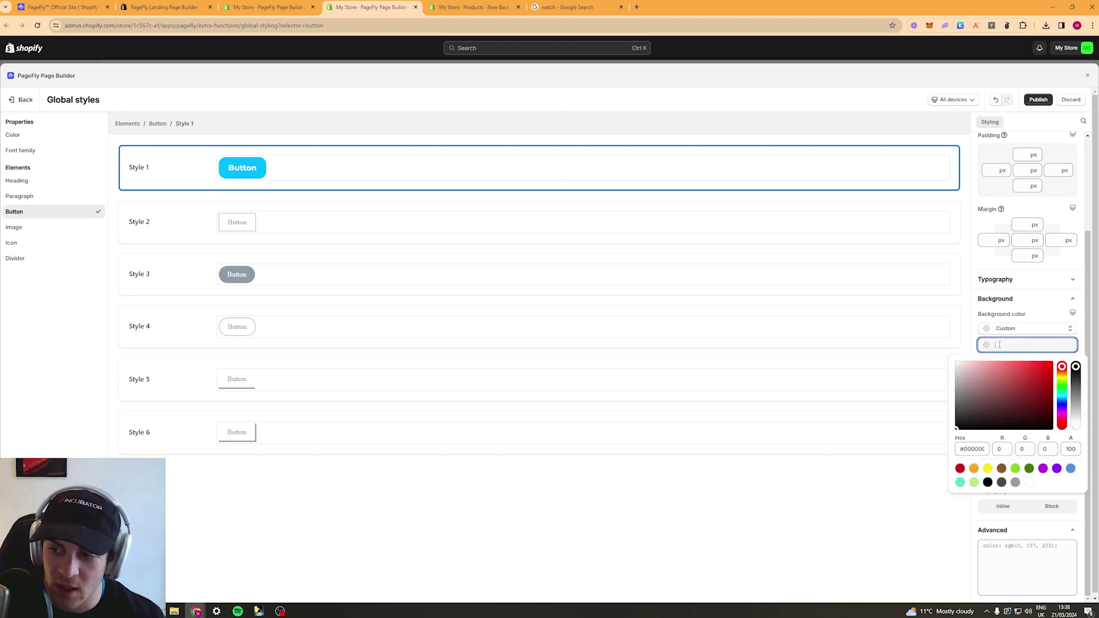
{"action": "left_click_drag", "start_coordinate": [993, 418], "coordinate": [950, 359]}
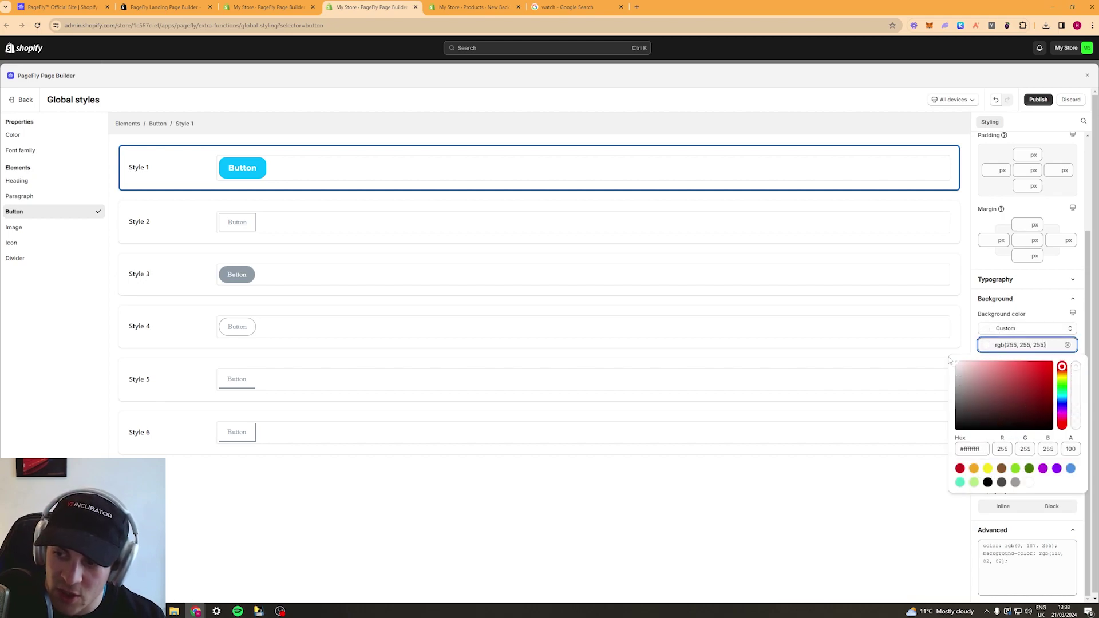
{"action": "left_click_drag", "start_coordinate": [1076, 369], "coordinate": [1072, 438]}
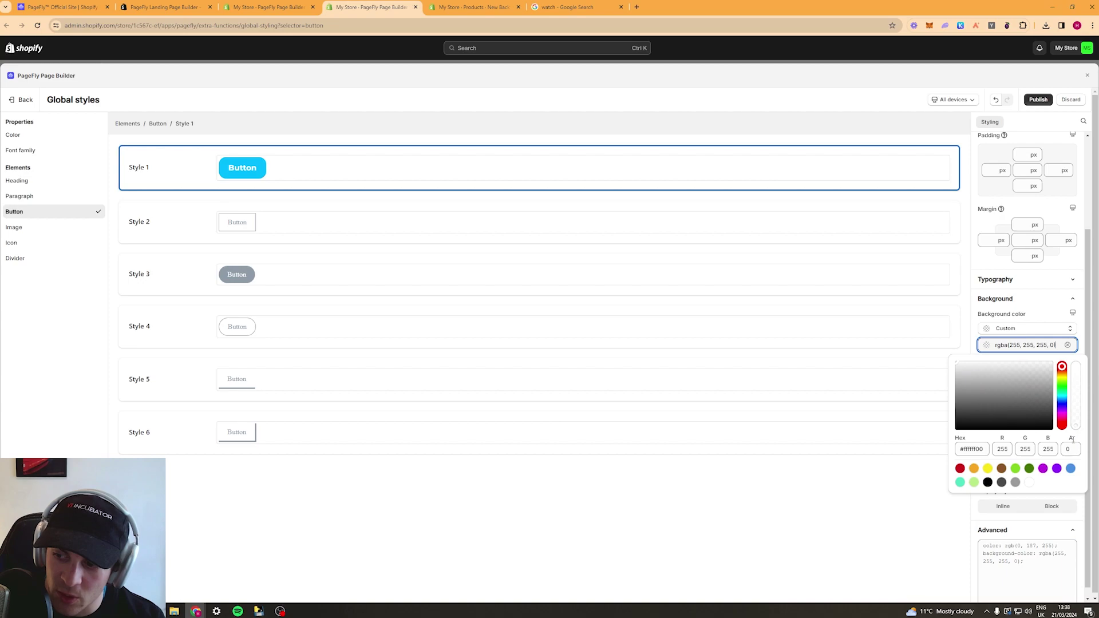
{"action": "left_click", "coordinate": [1026, 302]}
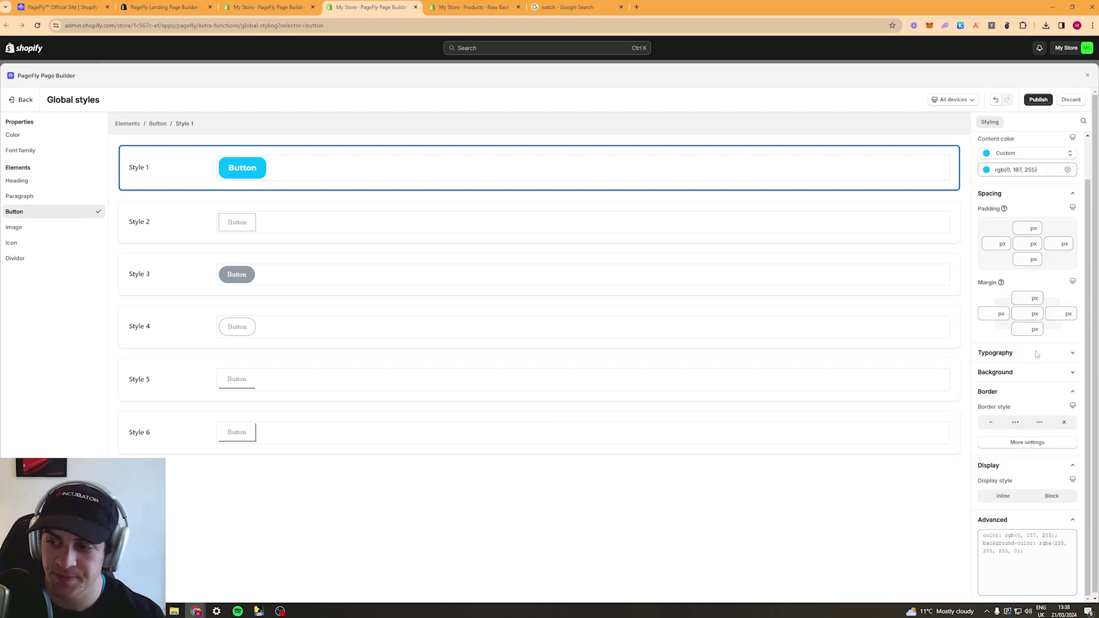
Give the button's mouse over state a solid border with 2 px width and 17 px radius on all sides and corners.
{"action": "left_click", "coordinate": [992, 421]}
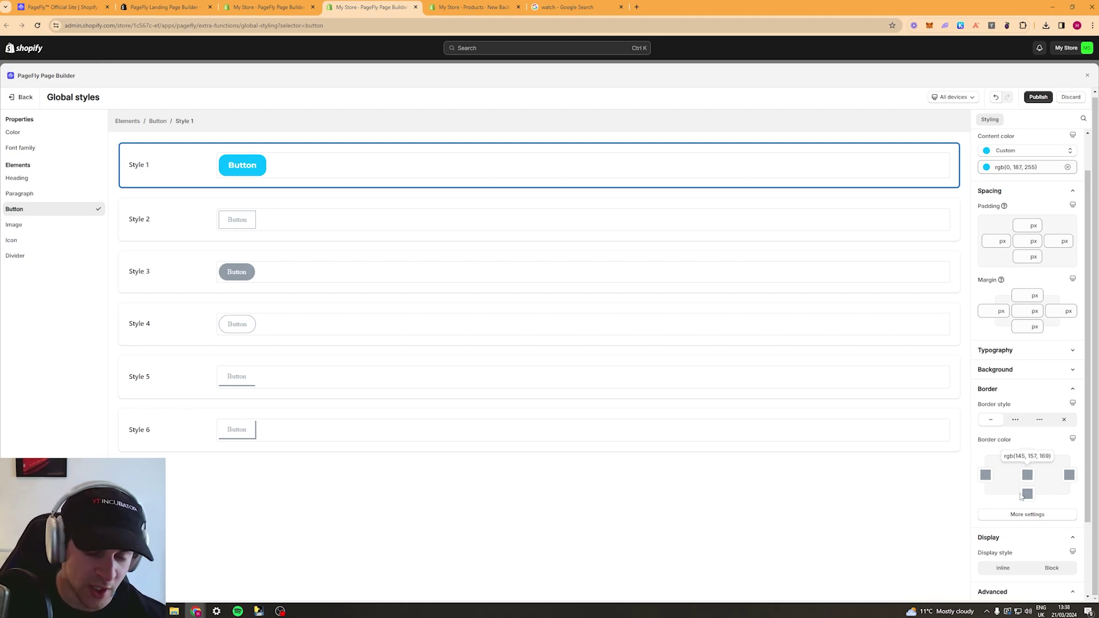
{"action": "left_click", "coordinate": [1026, 514]}
{"action": "left_click", "coordinate": [1022, 412]}
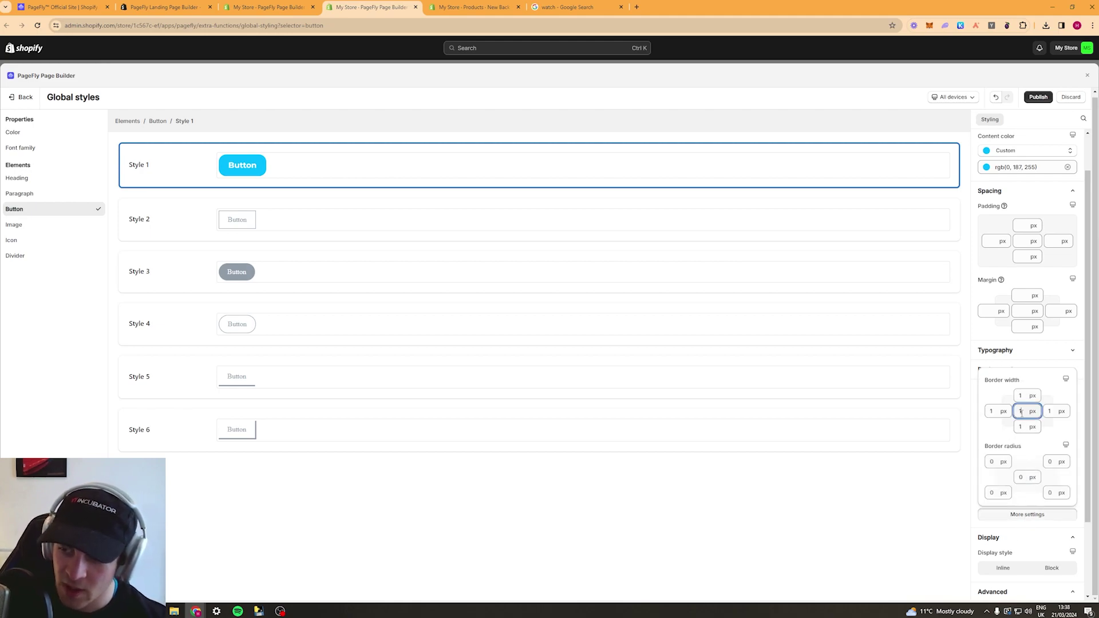
{"action": "type", "text": "2"}
{"action": "left_click", "coordinate": [1021, 478]}
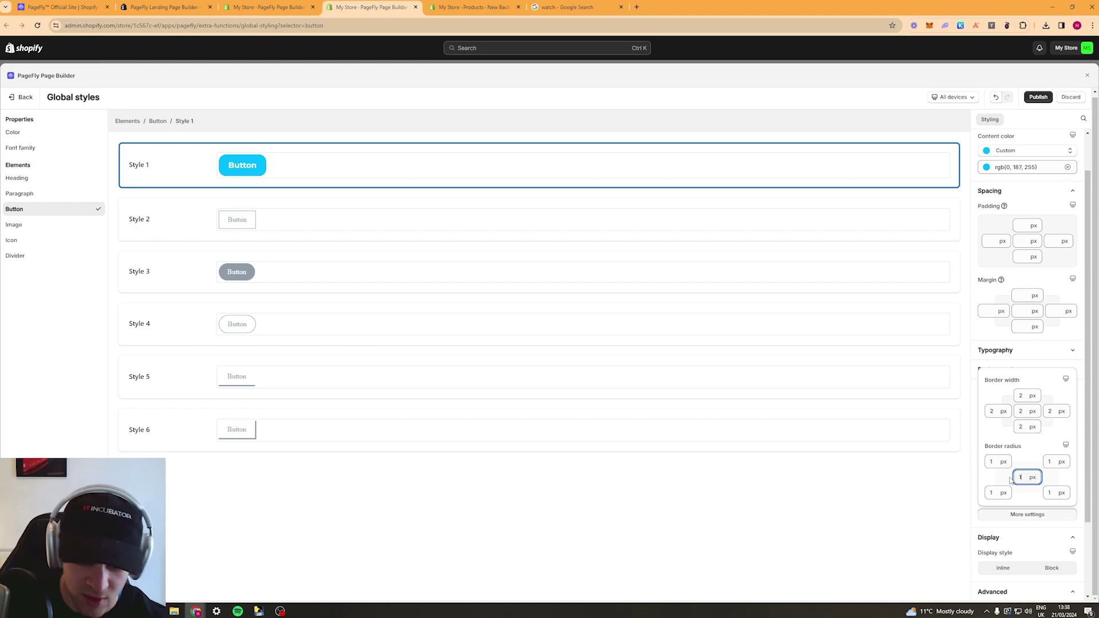
{"action": "left_click", "coordinate": [1025, 362]}
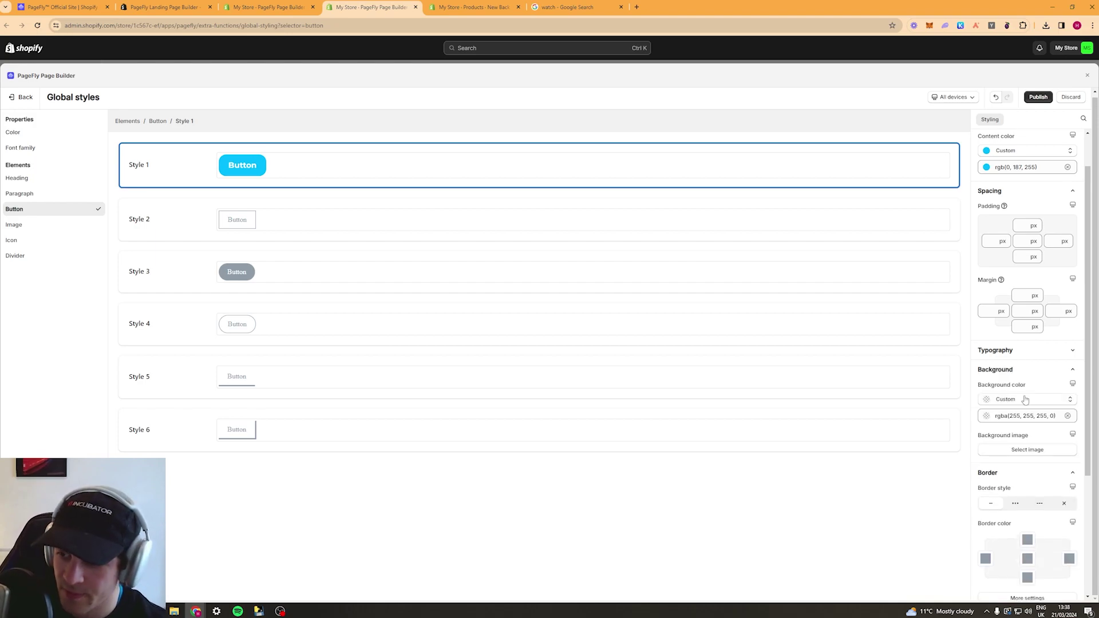
Set the mouse over border color of the Style 1 button to rgb(0, 187, 255) on all sides.
{"action": "scroll", "coordinate": [1027, 481], "scroll_direction": "down", "scroll_amount": 2}
{"action": "left_click", "coordinate": [1027, 472]}
{"action": "left_click", "coordinate": [973, 417]}
{"action": "key", "text": "ctrl+v"}
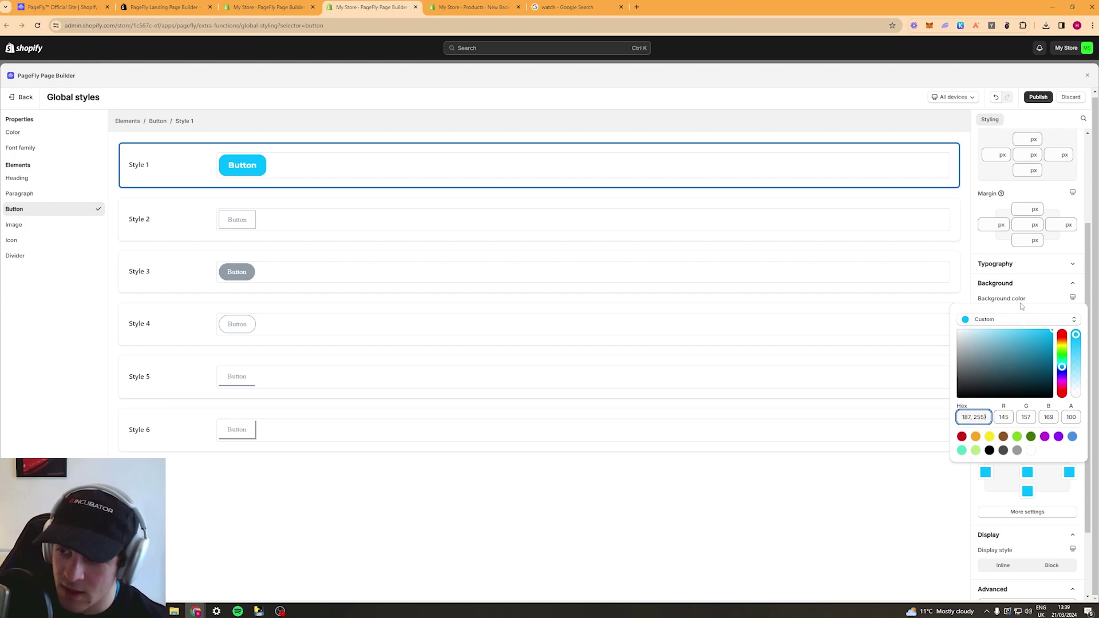
{"action": "left_click", "coordinate": [1023, 286]}
{"action": "left_click", "coordinate": [1023, 286]}
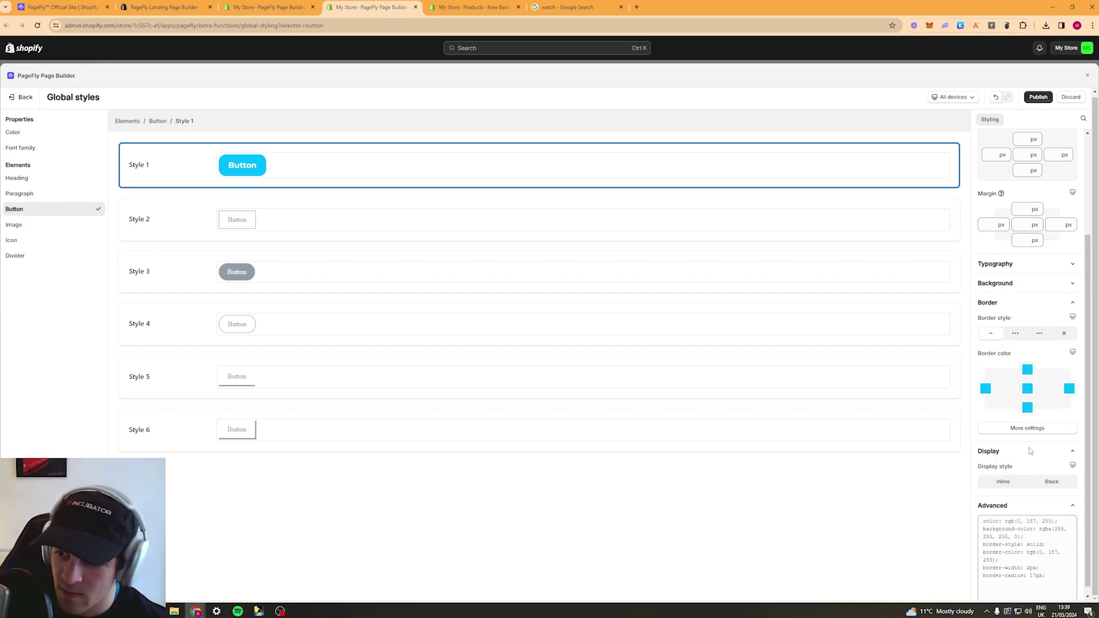
Try a dotted border style on the button's mouse over state and switch it back to solid.
{"action": "scroll", "coordinate": [1027, 463], "scroll_direction": "down", "scroll_amount": 1}
{"action": "scroll", "coordinate": [1028, 464], "scroll_direction": "up", "scroll_amount": 3}
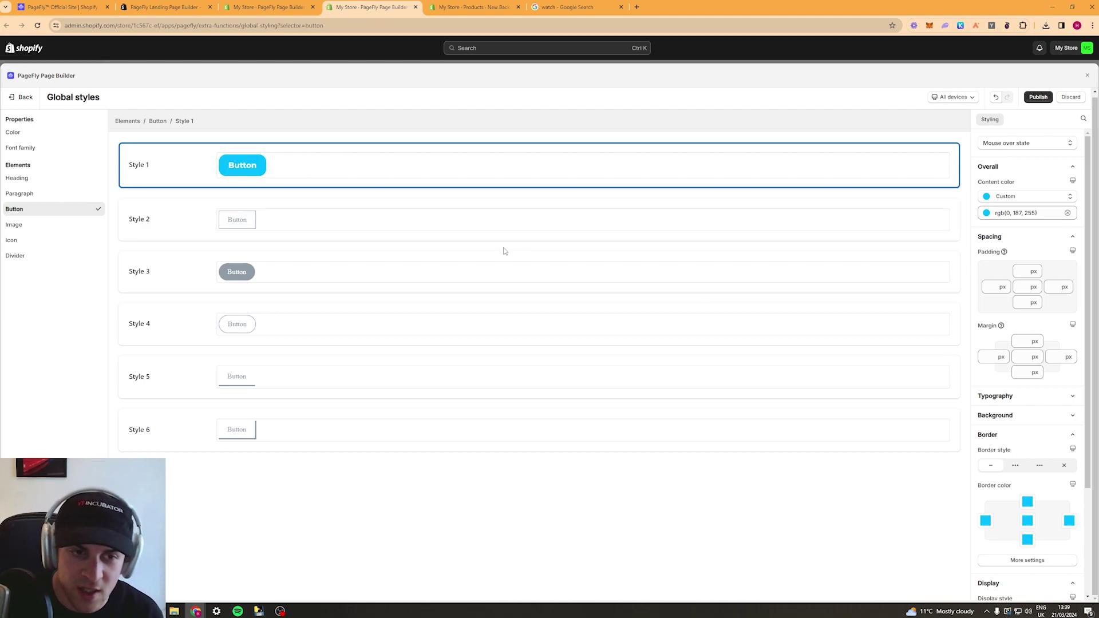
{"action": "left_click", "coordinate": [1015, 465]}
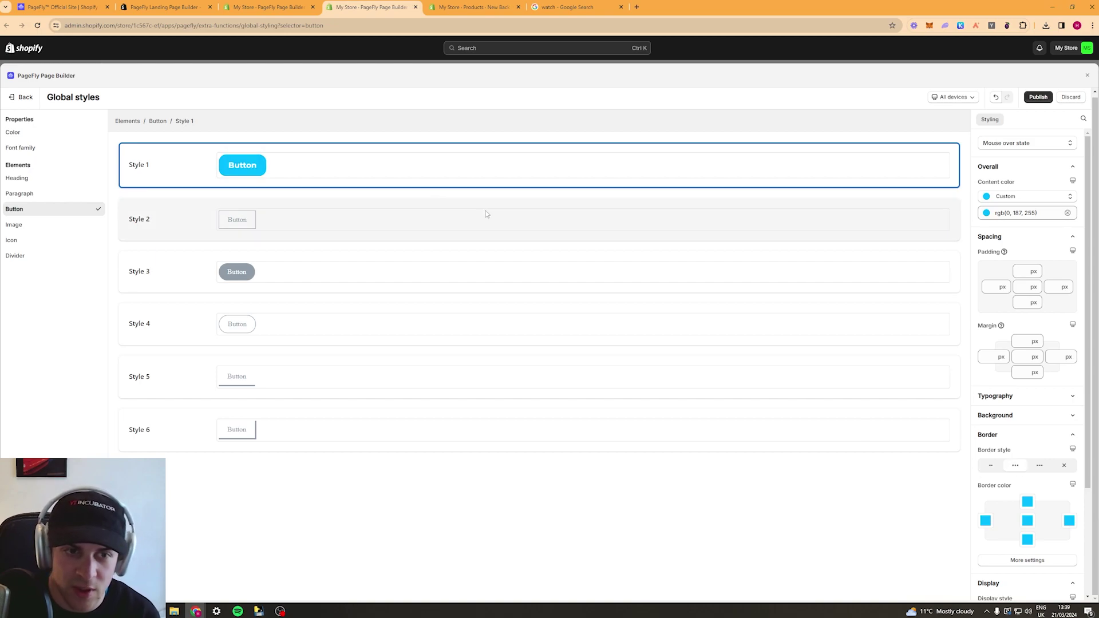
{"action": "left_click", "coordinate": [988, 468]}
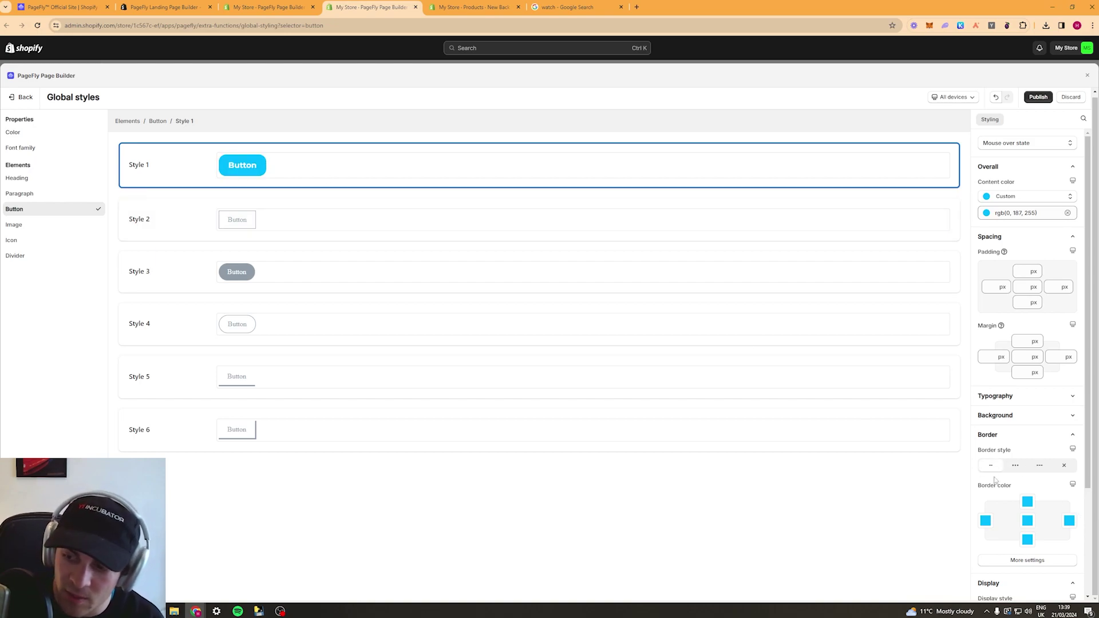
Try a 5 px border width on all sides for the button's mouse over state.
{"action": "left_click", "coordinate": [1039, 563]}
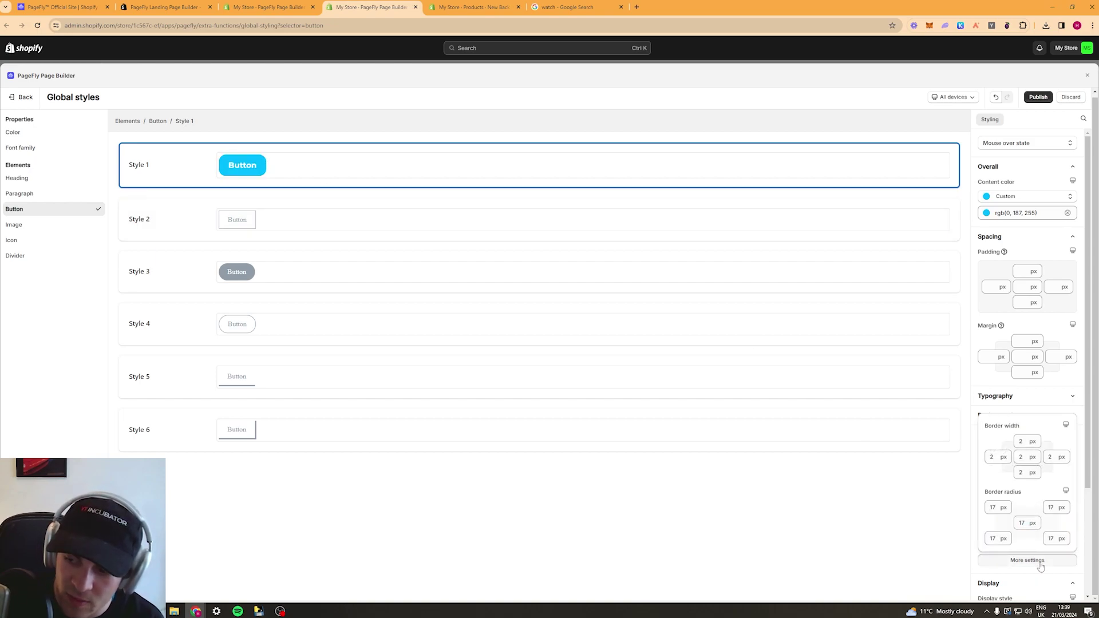
{"action": "left_click", "coordinate": [1022, 457]}
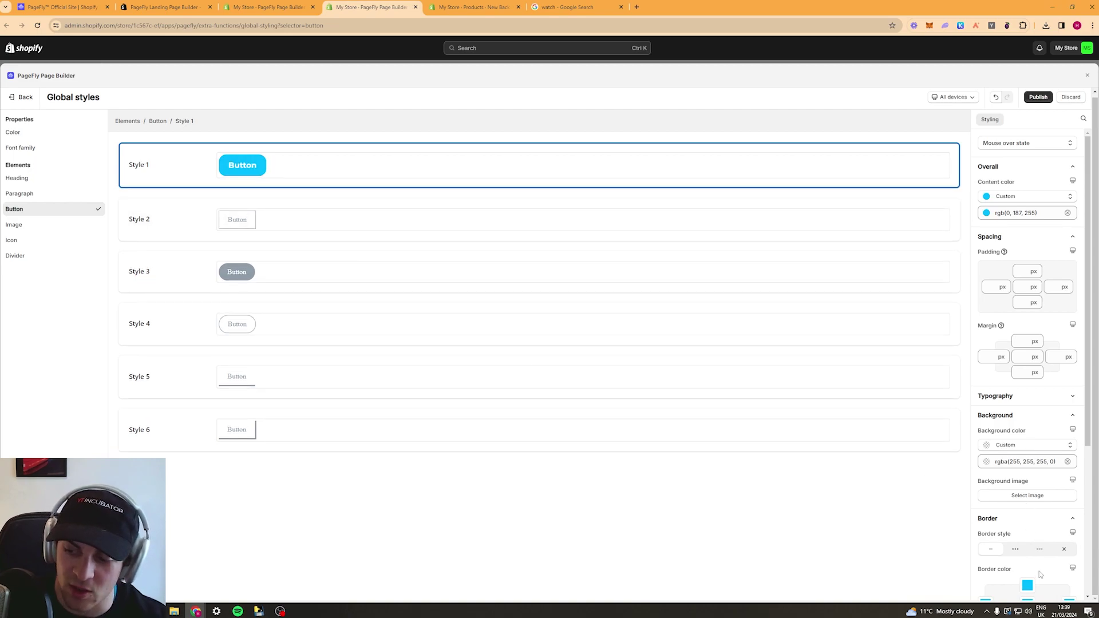
{"action": "scroll", "coordinate": [1040, 577], "scroll_direction": "down", "scroll_amount": 2}
{"action": "left_click", "coordinate": [1027, 518]}
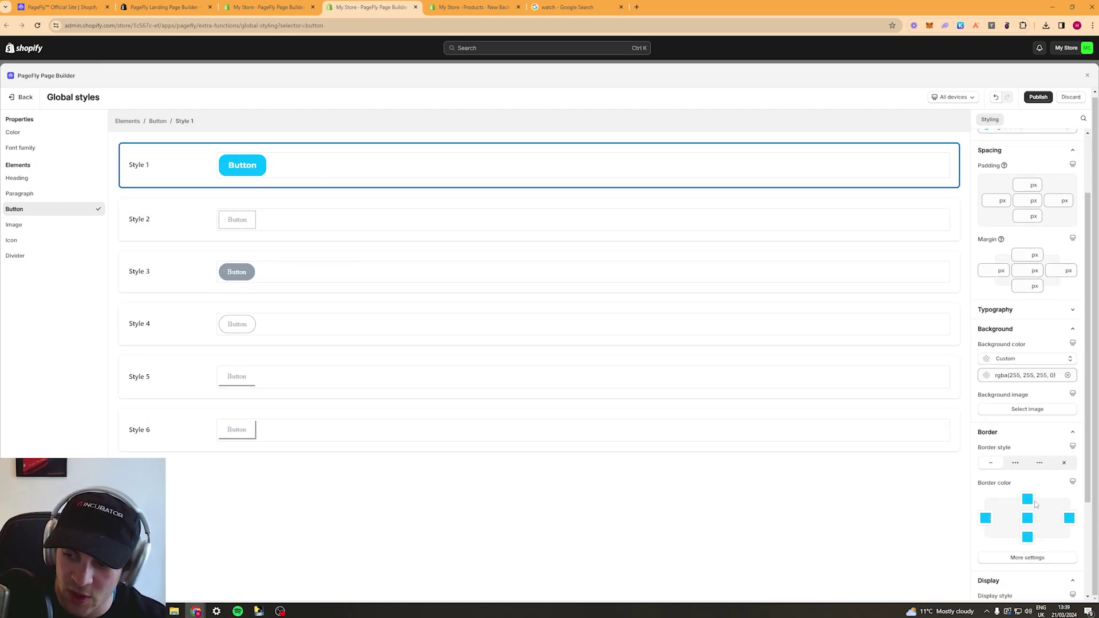
{"action": "left_click", "coordinate": [1025, 558]}
{"action": "left_click", "coordinate": [1014, 458]}
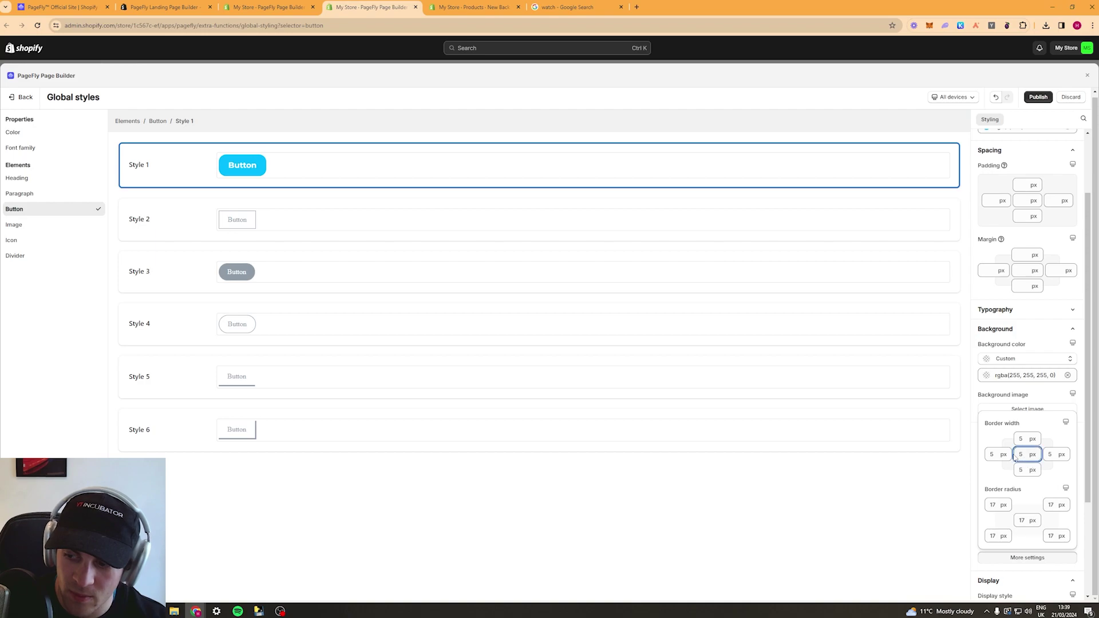
{"action": "left_click", "coordinate": [1030, 399]}
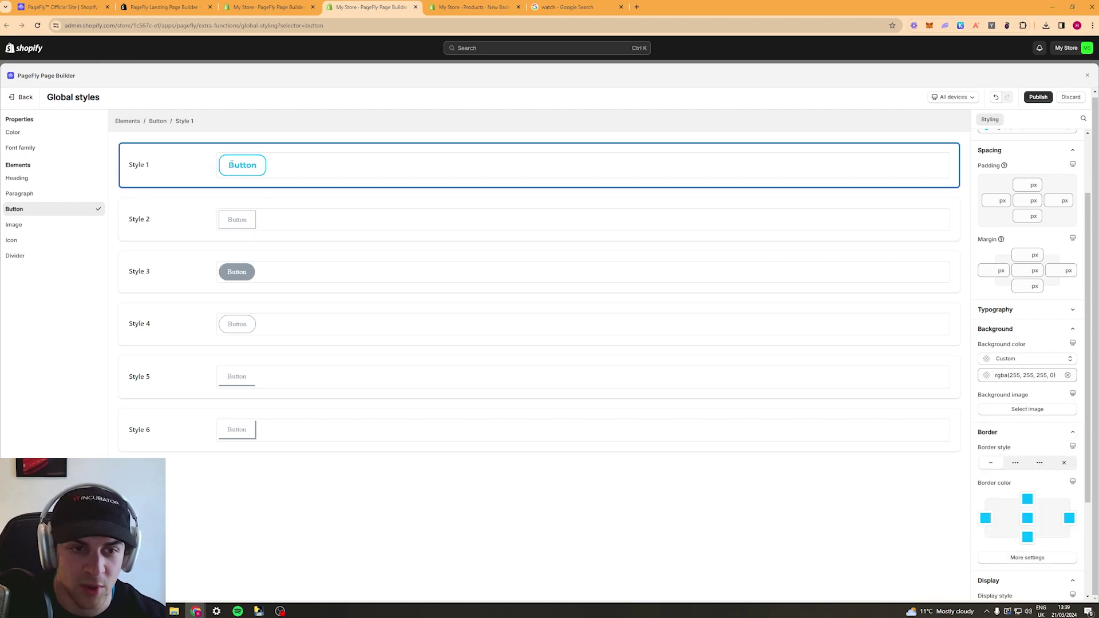
Change the mouse over border style of the Style 1 button to dashed and publish the global styles.
{"action": "left_click", "coordinate": [1039, 463]}
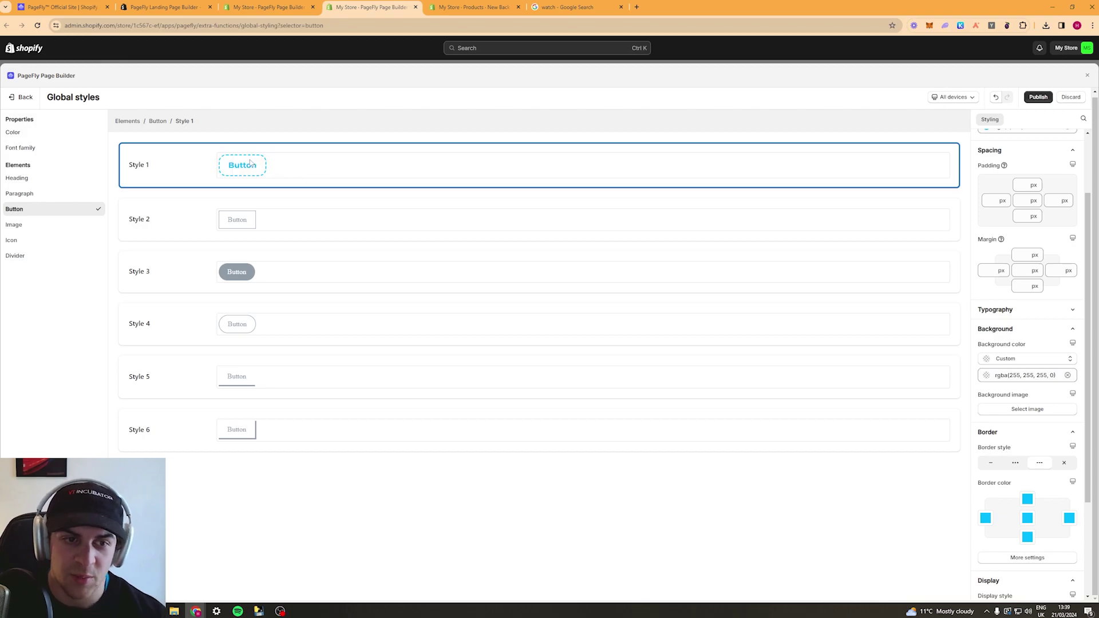
{"action": "left_click", "coordinate": [1037, 97]}
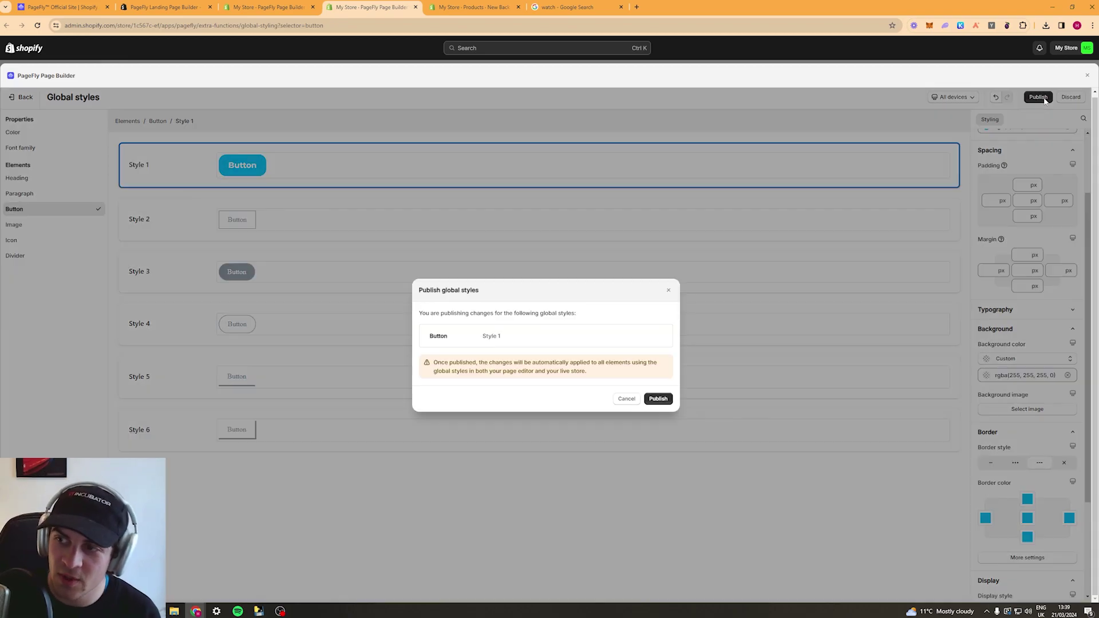
{"action": "left_click", "coordinate": [663, 400]}
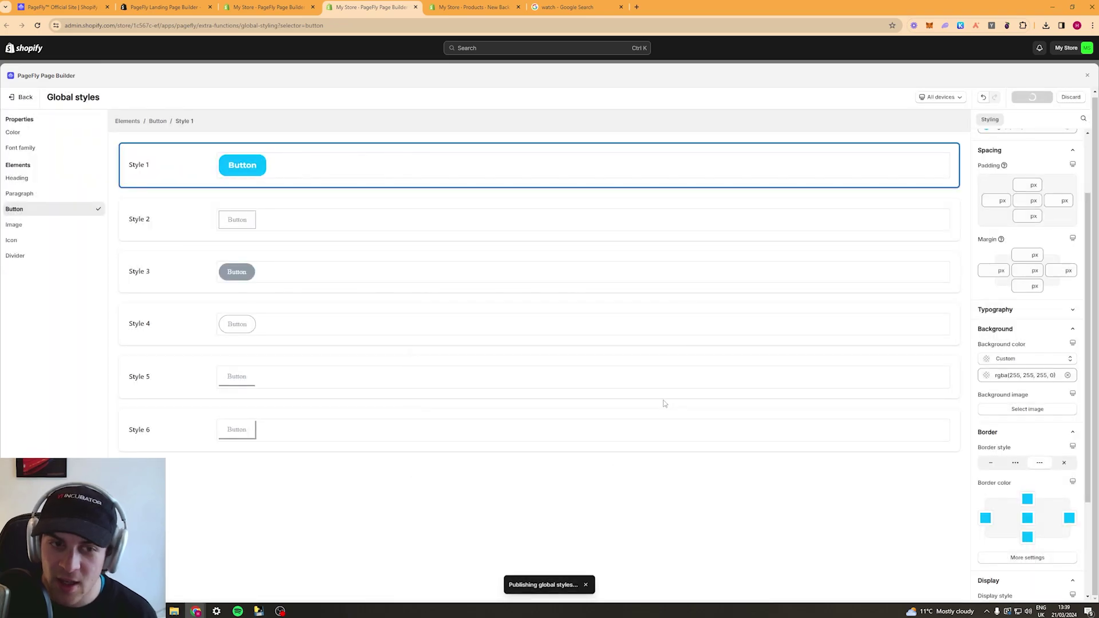
{"action": "scroll", "coordinate": [1030, 492], "scroll_direction": "down", "scroll_amount": 3}
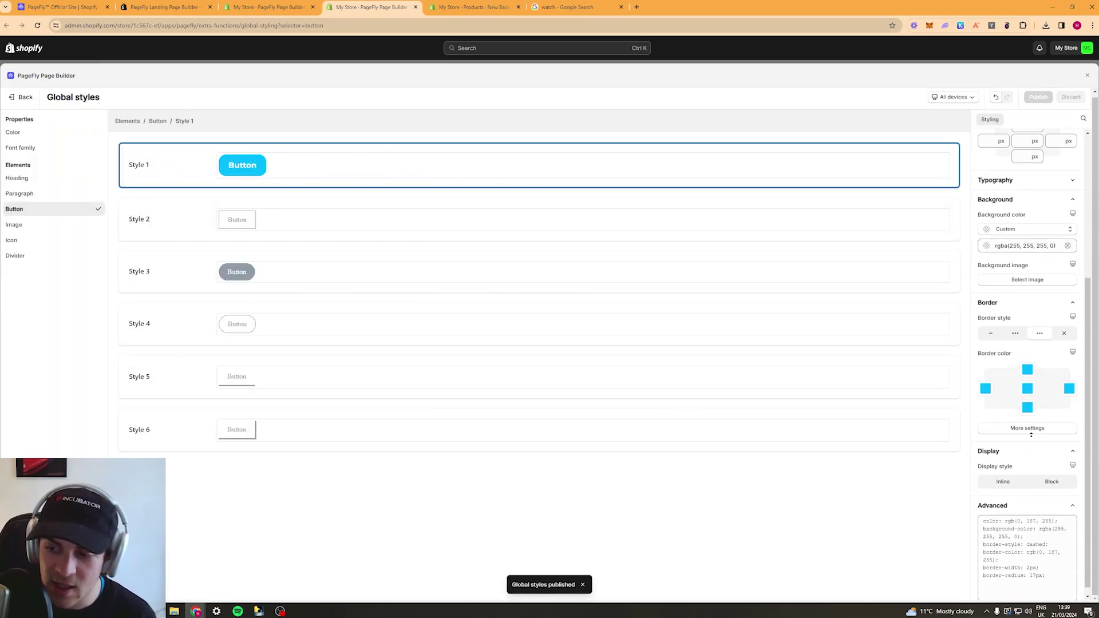
{"action": "scroll", "coordinate": [1018, 365], "scroll_direction": "up", "scroll_amount": 3}
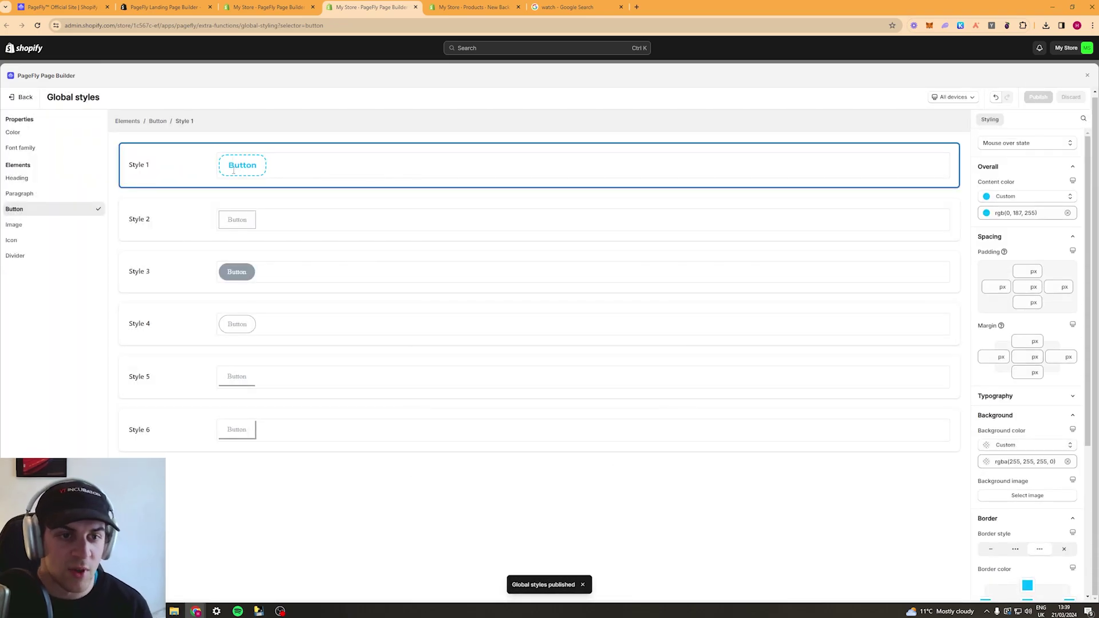
Give the Style 1 image in the global styles a solid border colored #00bbff on all sides.
{"action": "left_click", "coordinate": [28, 226]}
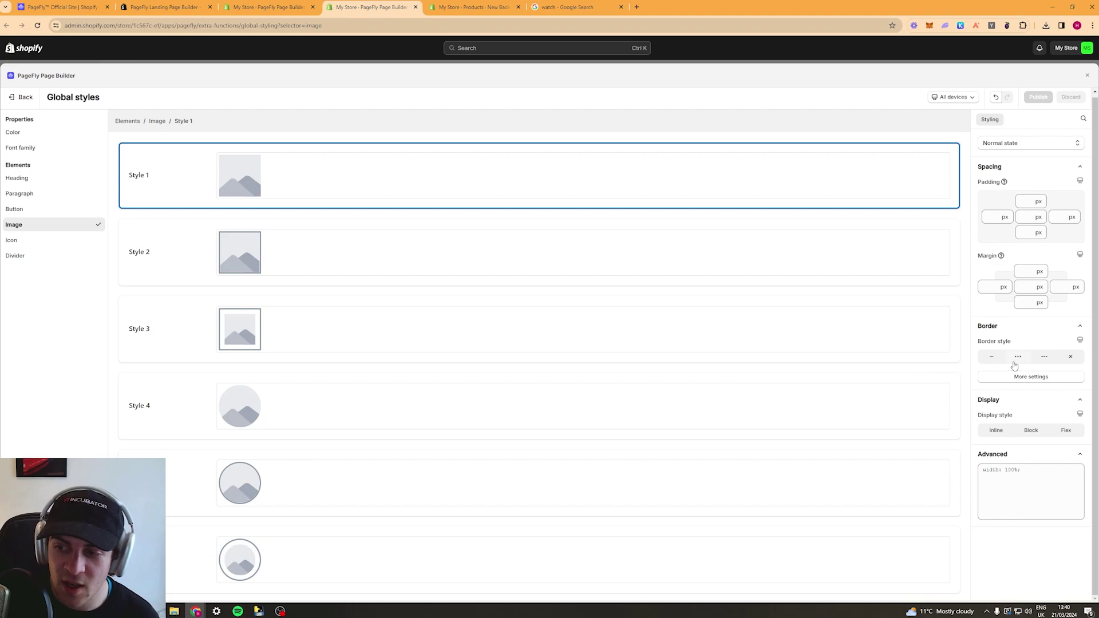
{"action": "scroll", "coordinate": [262, 424], "scroll_direction": "down", "scroll_amount": 1}
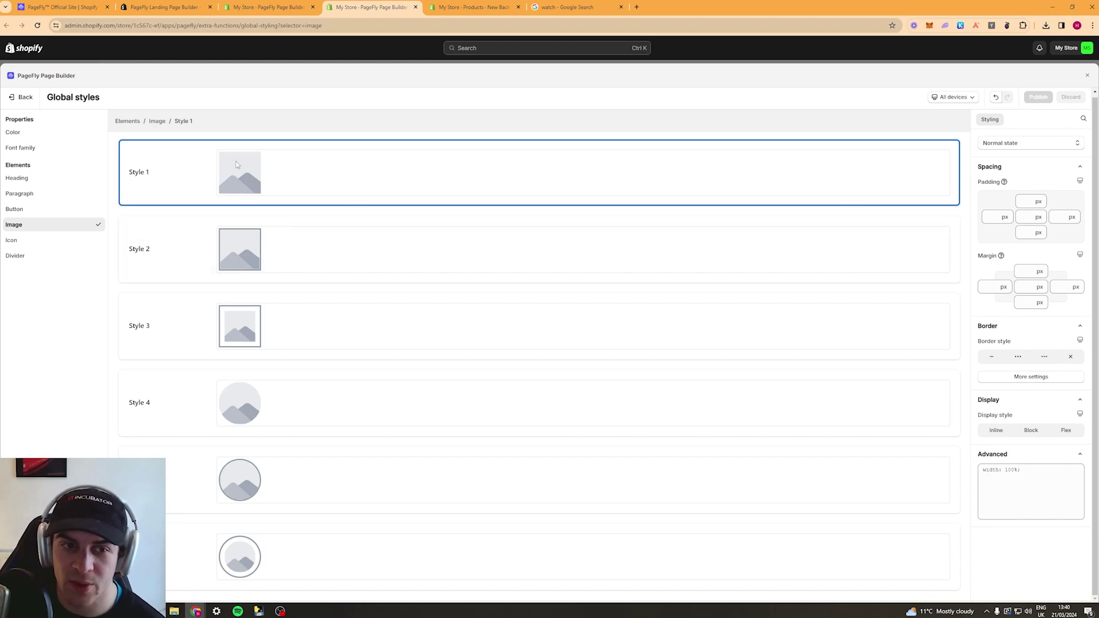
{"action": "left_click", "coordinate": [992, 357]}
{"action": "left_click", "coordinate": [1027, 412]}
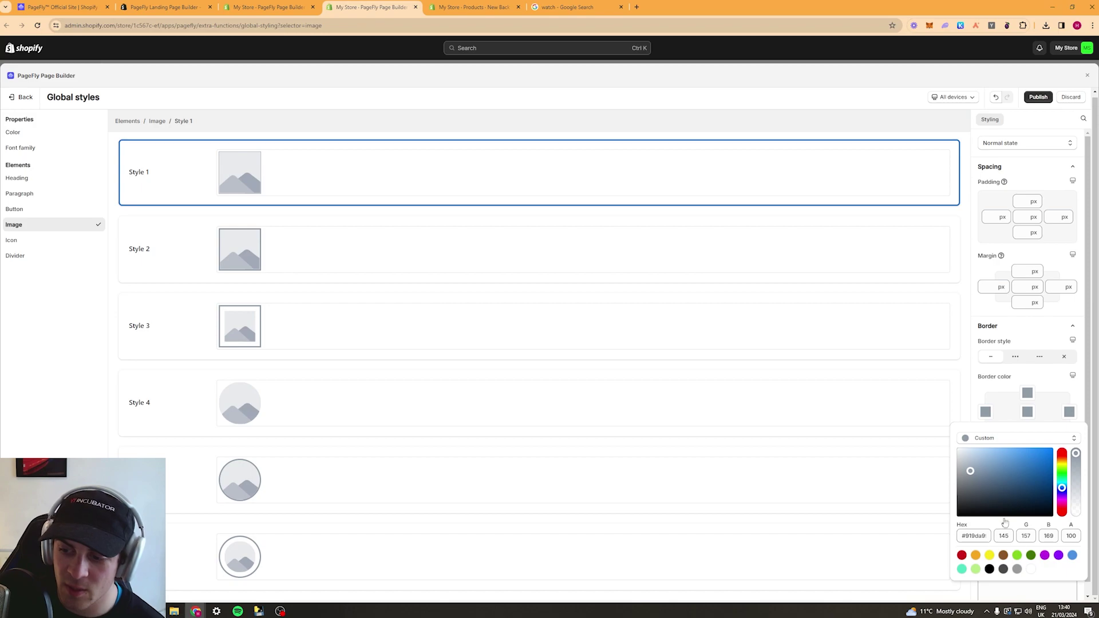
{"action": "left_click", "coordinate": [971, 534]}
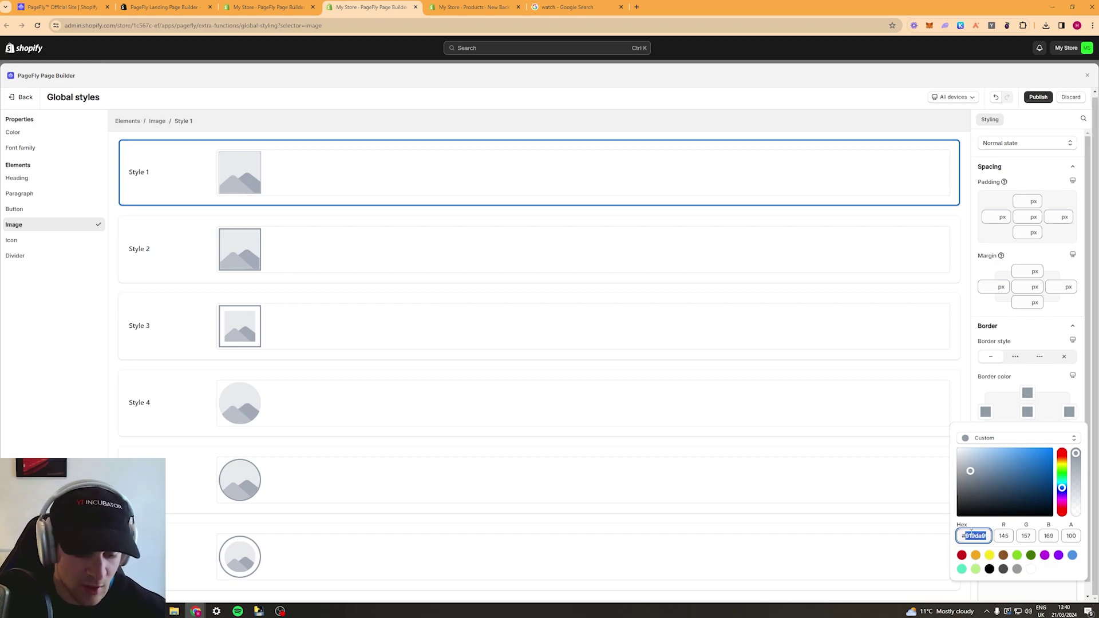
{"action": "type", "text": "#00bbff"}
{"action": "left_click", "coordinate": [1002, 384]}
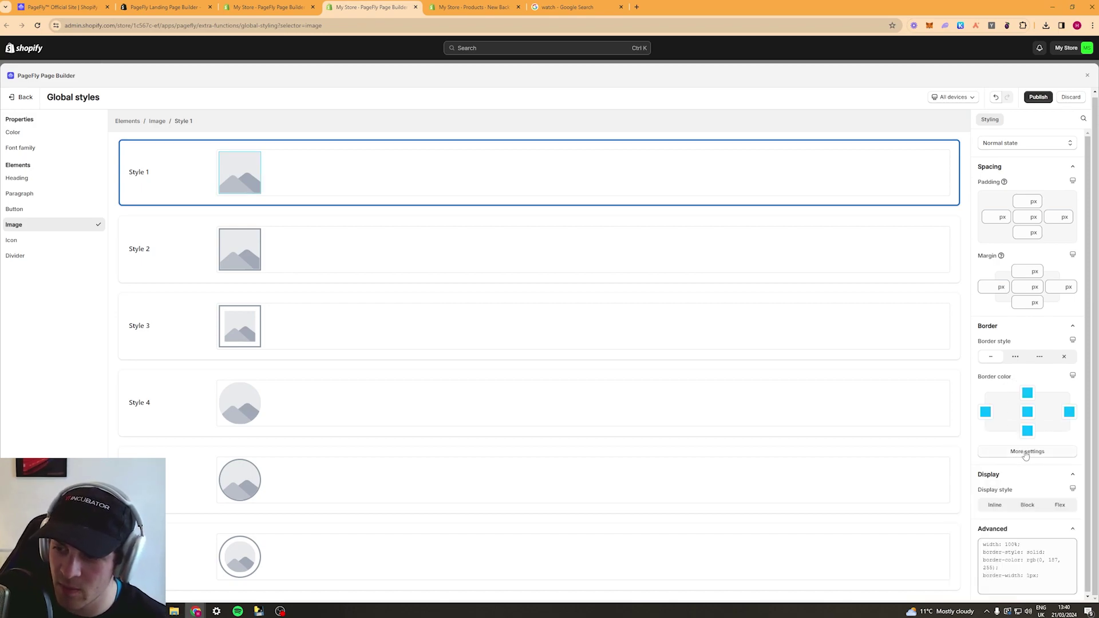
Set the Style 1 image's border width to 5 px and its border radius to 17 px on all corners.
{"action": "left_click", "coordinate": [1026, 451]}
{"action": "left_click", "coordinate": [1023, 347]}
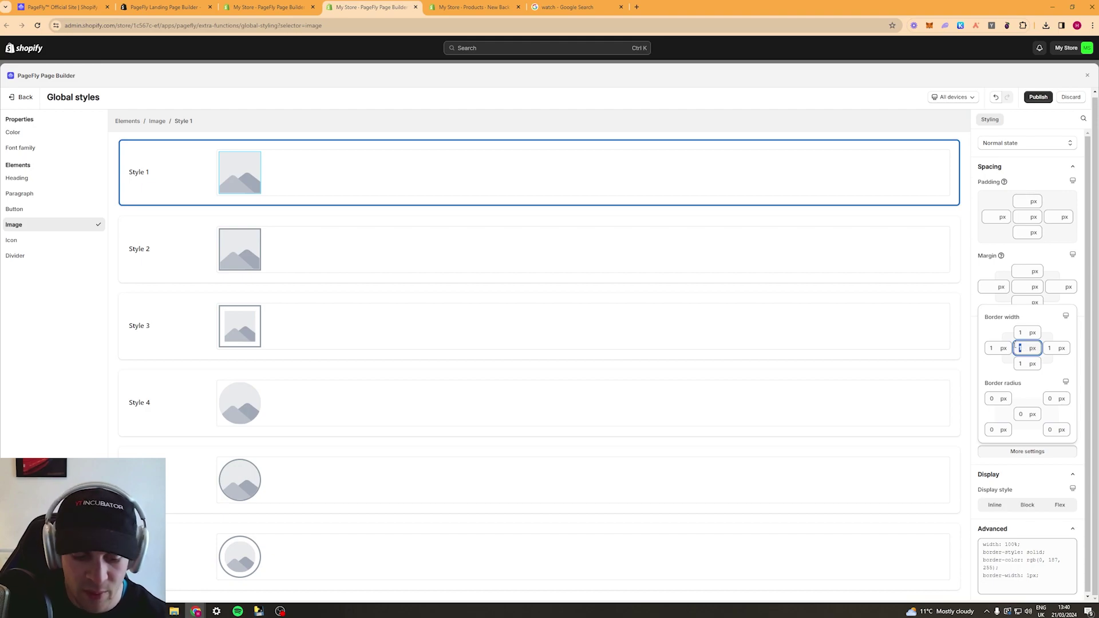
{"action": "key", "text": "BackSpace"}
{"action": "type", "text": "5"}
{"action": "left_click", "coordinate": [1020, 378]}
{"action": "left_click", "coordinate": [1024, 414]}
{"action": "type", "text": "17"}
{"action": "left_click", "coordinate": [1025, 399]}
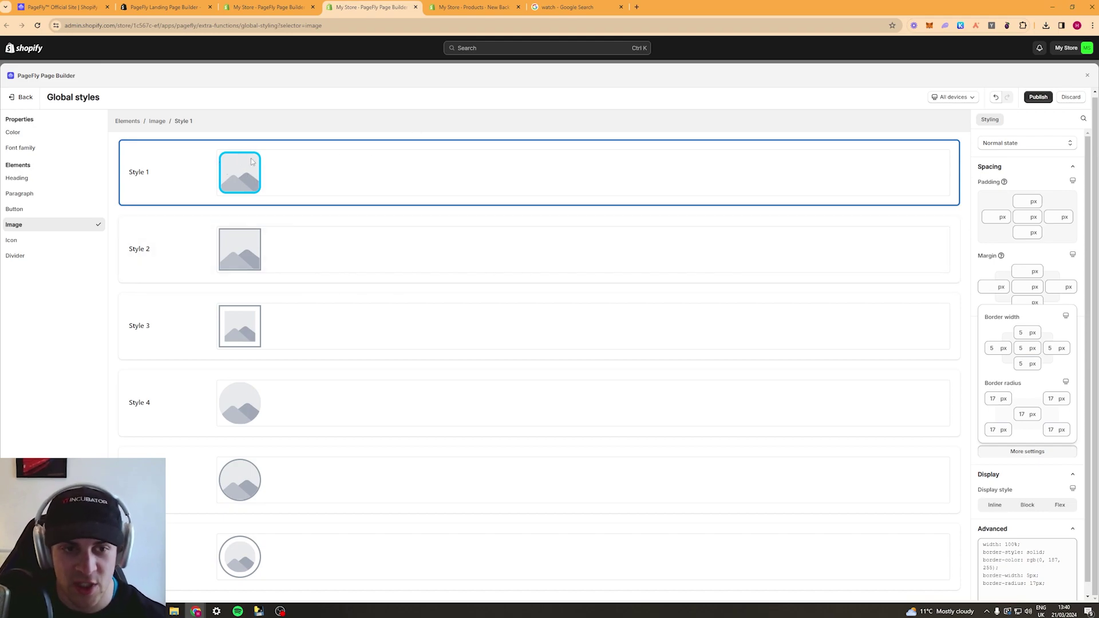
Publish the global styles with the updated image border.
{"action": "left_click", "coordinate": [1042, 168]}
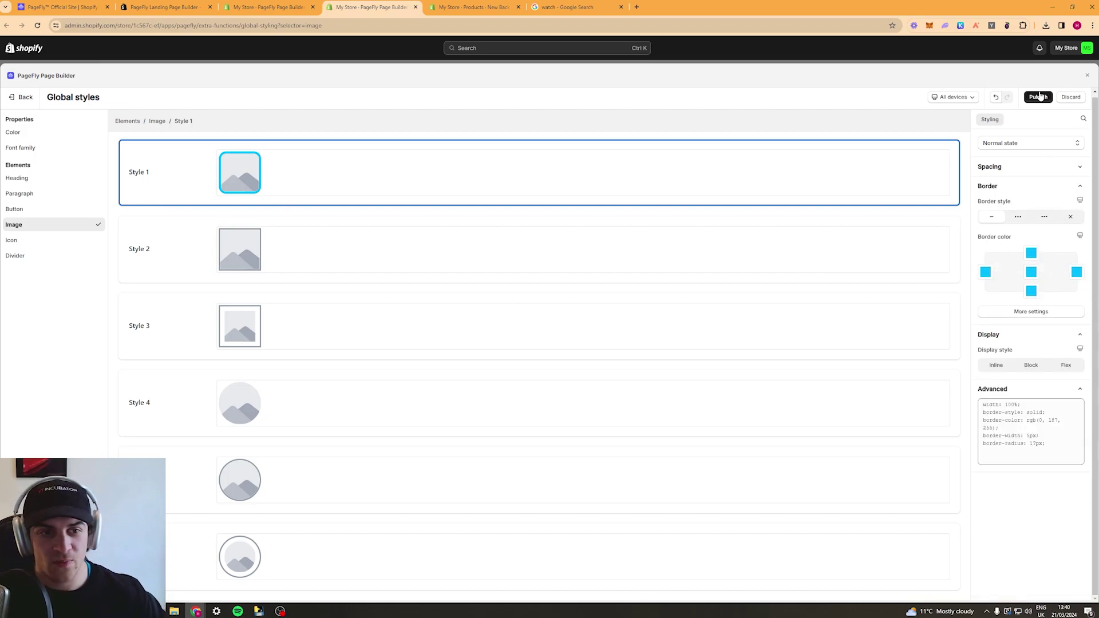
{"action": "left_click", "coordinate": [1037, 97]}
{"action": "left_click", "coordinate": [666, 398]}
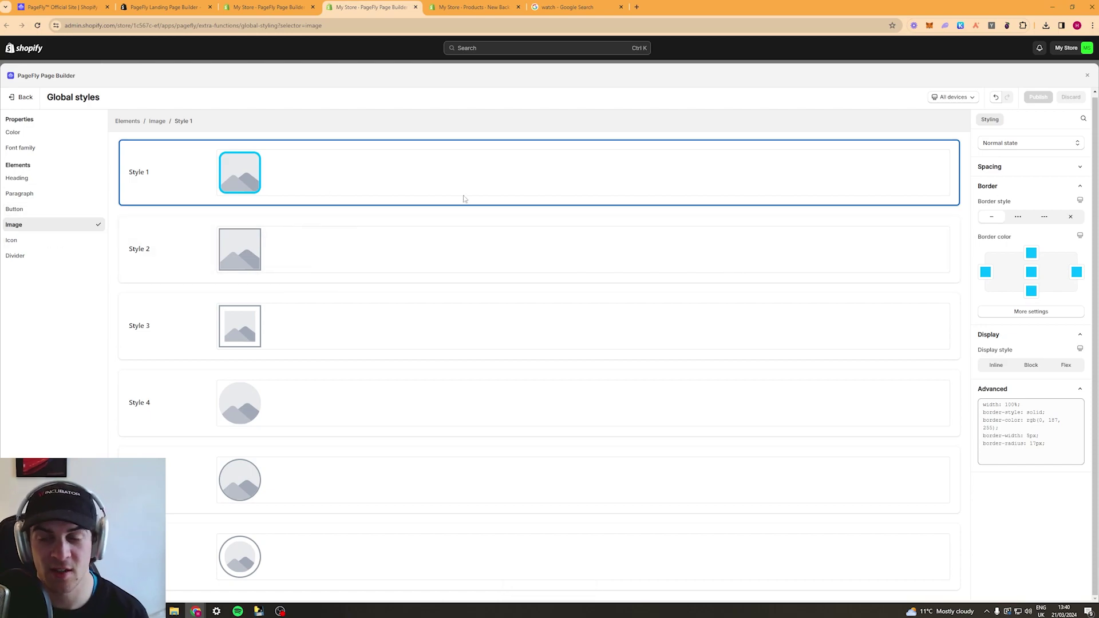
Select Style 1 of the global icon styles for editing.
{"action": "left_click", "coordinate": [39, 242]}
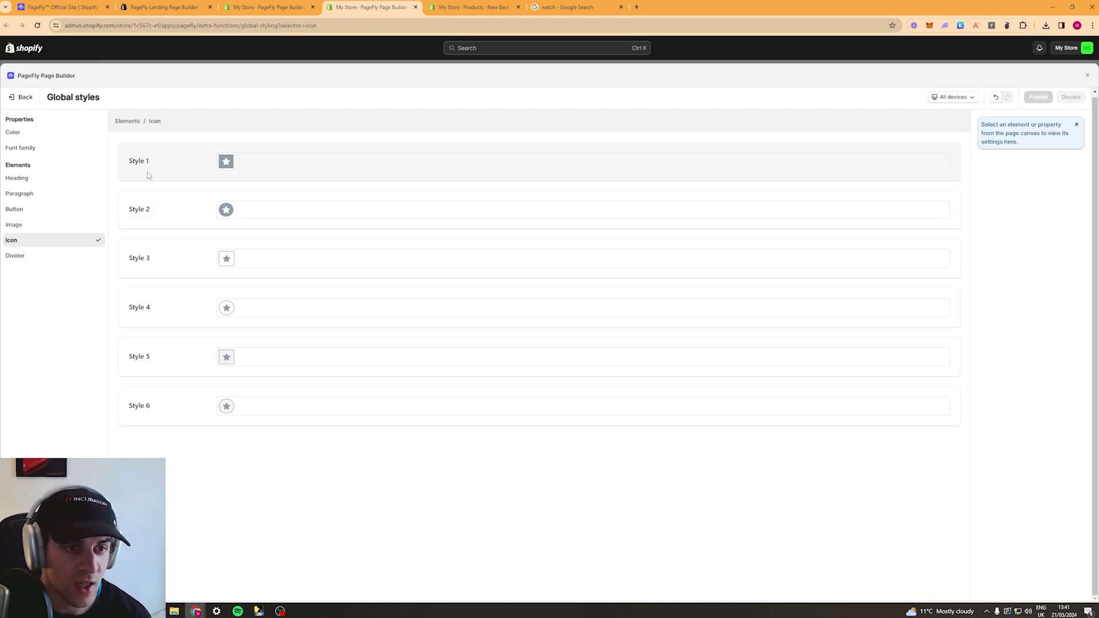
{"action": "left_click", "coordinate": [234, 165]}
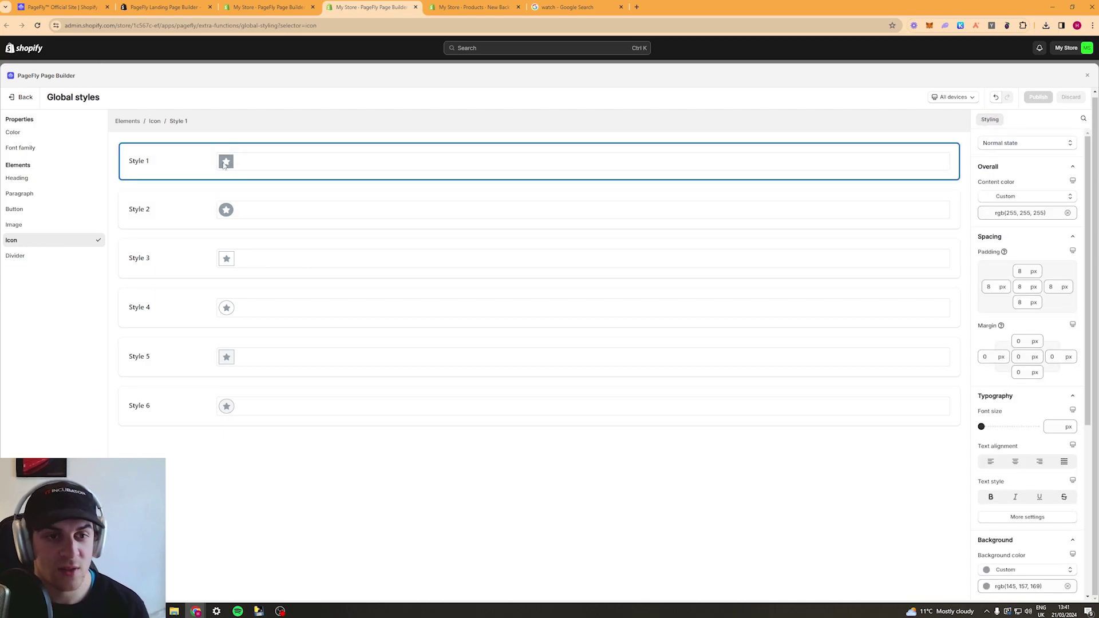
Try other content colors for the Style 1 icon and return it to white.
{"action": "left_click", "coordinate": [1020, 210]}
{"action": "left_click_drag", "start_coordinate": [1006, 268], "coordinate": [1034, 219]}
{"action": "left_click", "coordinate": [1019, 213]}
{"action": "left_click_drag", "start_coordinate": [1000, 251], "coordinate": [929, 334]}
{"action": "left_click_drag", "start_coordinate": [976, 254], "coordinate": [954, 230]}
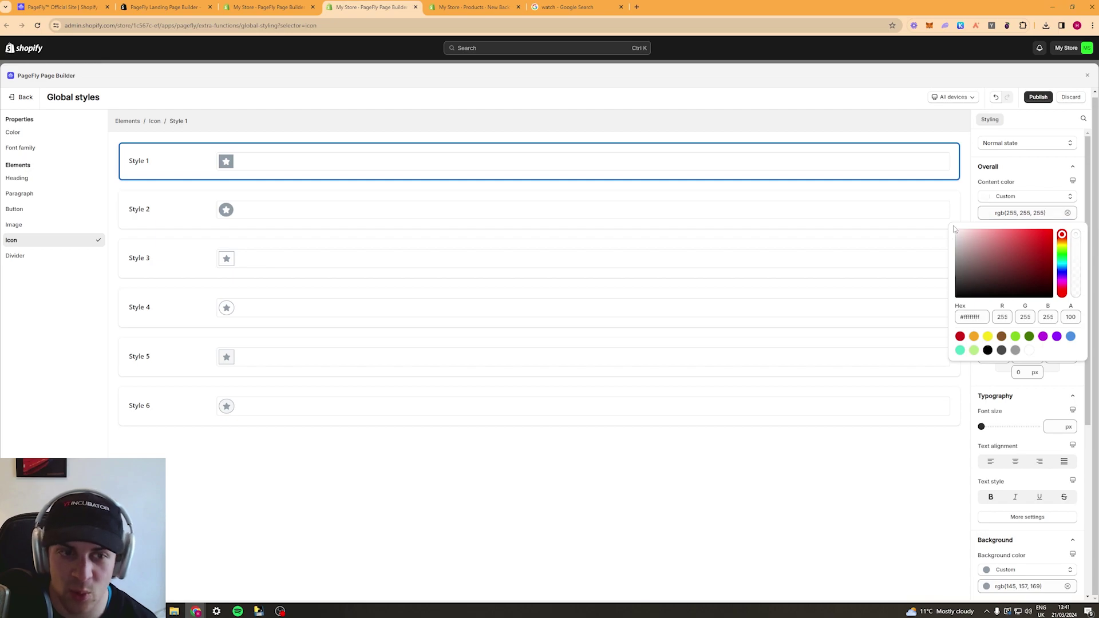
Set the background color of the Style 1 icon to rgb(0, 187, 255).
{"action": "scroll", "coordinate": [1041, 159], "scroll_direction": "down", "scroll_amount": 3}
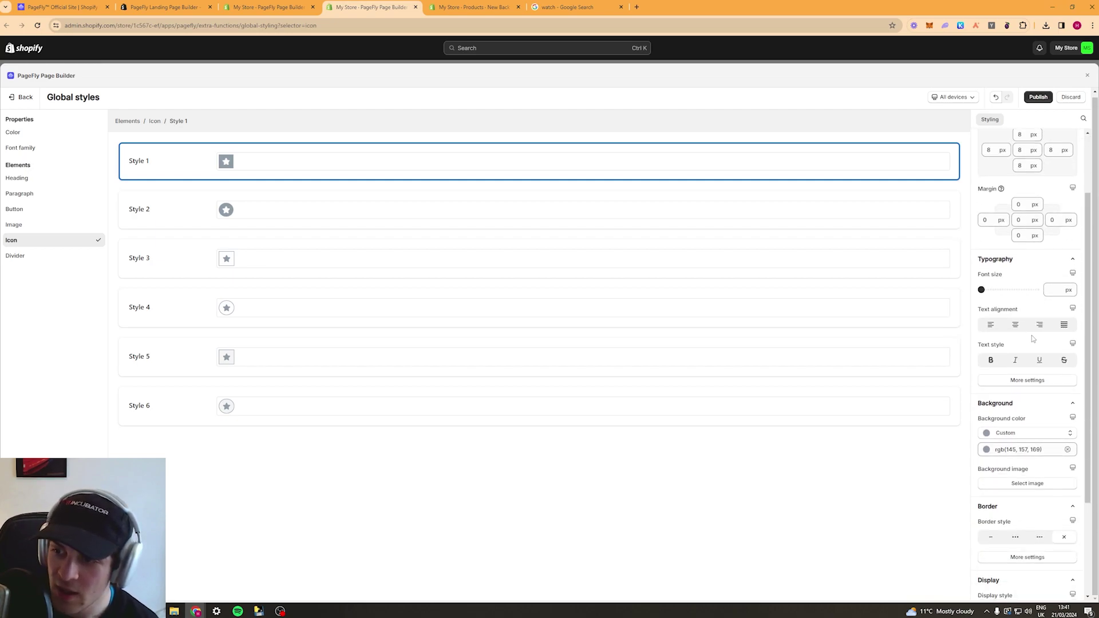
{"action": "scroll", "coordinate": [1024, 389], "scroll_direction": "down", "scroll_amount": 2}
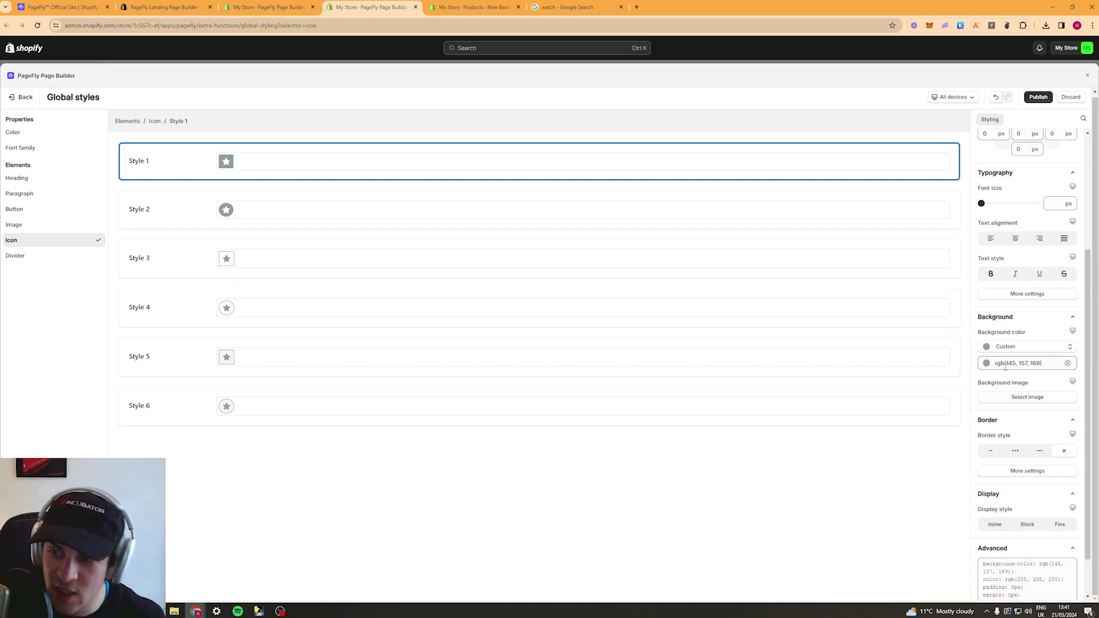
{"action": "left_click", "coordinate": [1000, 363]}
{"action": "left_click", "coordinate": [979, 305]}
{"action": "type", "text": "rgb(0, 187, 255)"}
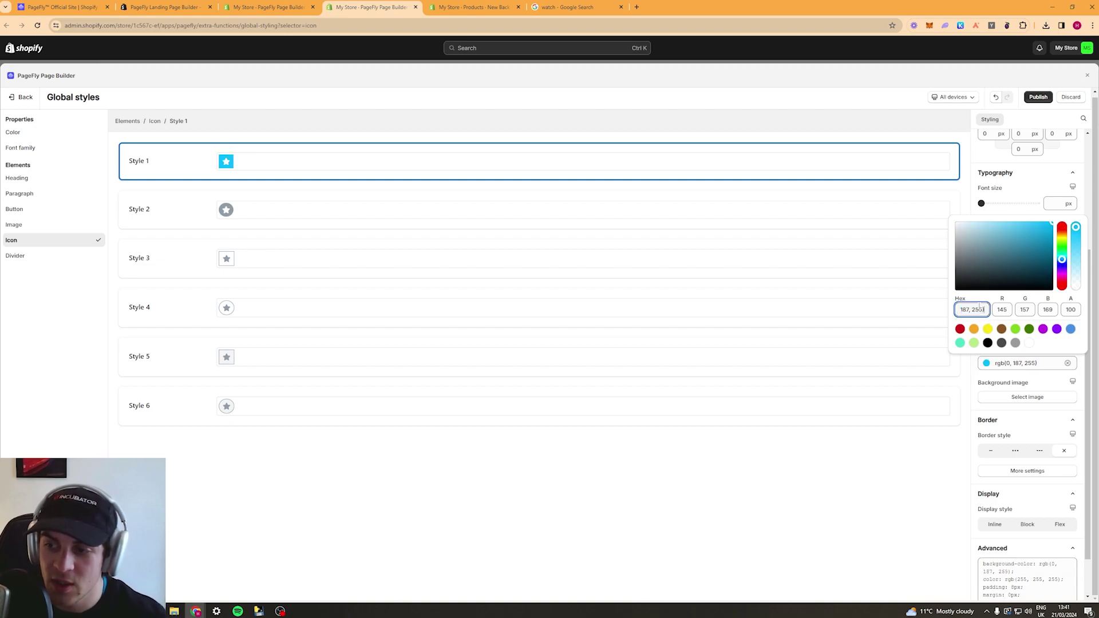
{"action": "left_click", "coordinate": [1013, 193]}
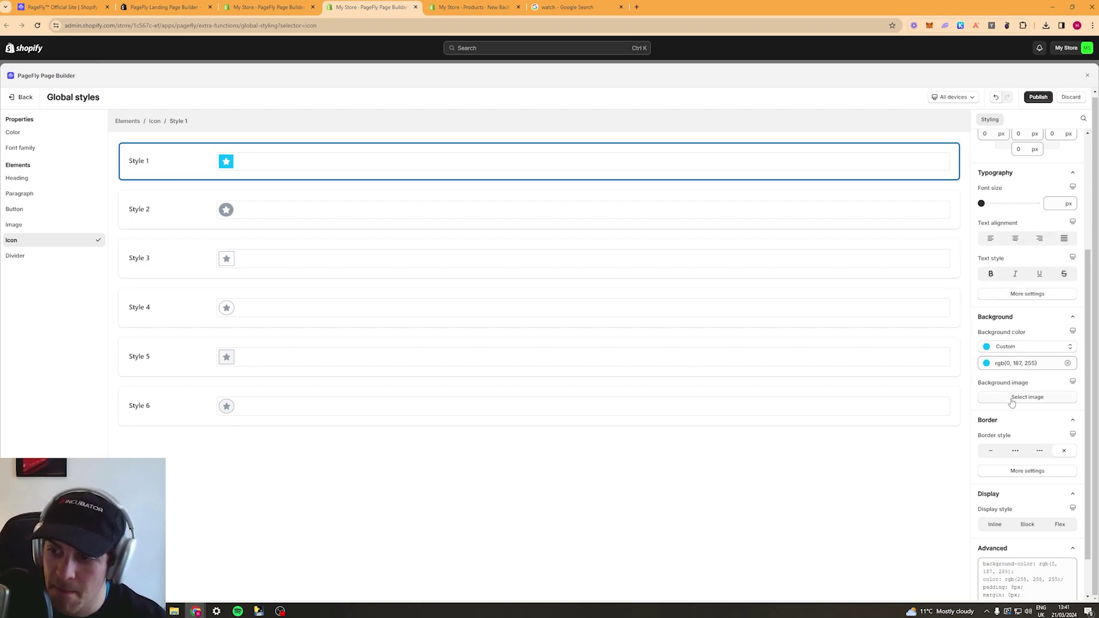
Clear the Style 1 icon's border style and try a 20 px border radius on all corners.
{"action": "scroll", "coordinate": [1012, 394], "scroll_direction": "down", "scroll_amount": 1}
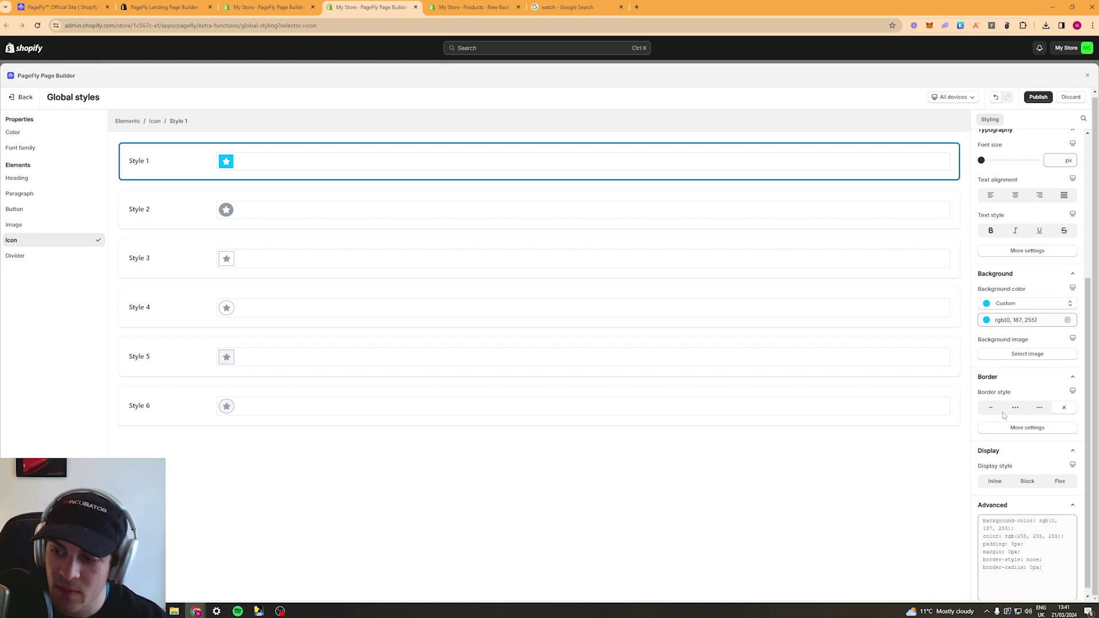
{"action": "left_click", "coordinate": [997, 413]}
{"action": "left_click", "coordinate": [994, 413]}
{"action": "left_click", "coordinate": [1008, 428]}
{"action": "left_click", "coordinate": [1018, 393]}
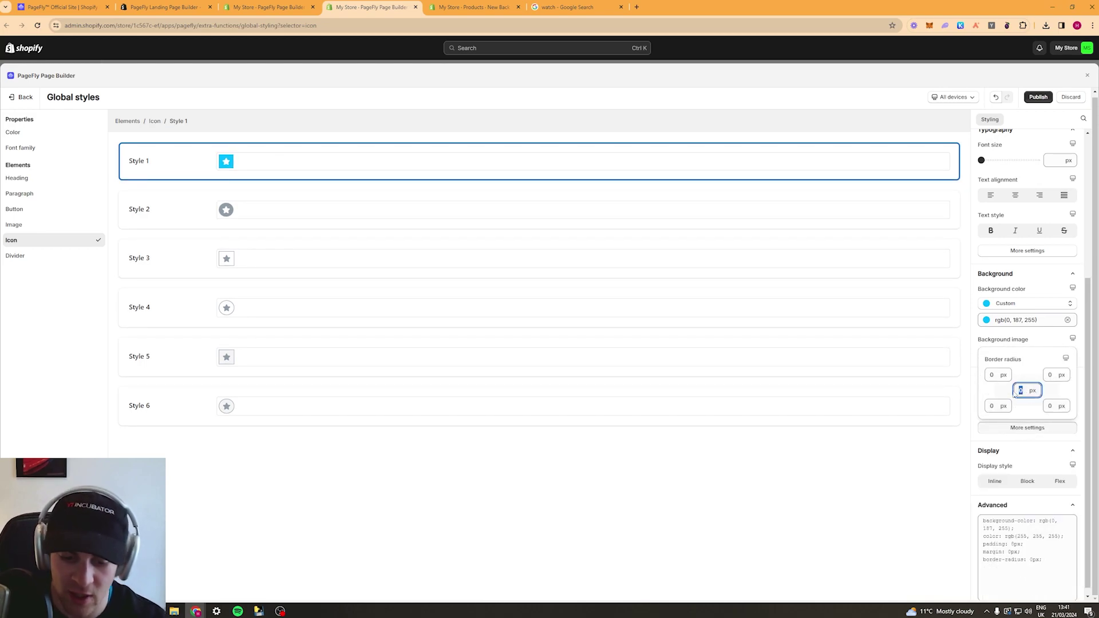
{"action": "type", "text": "20"}
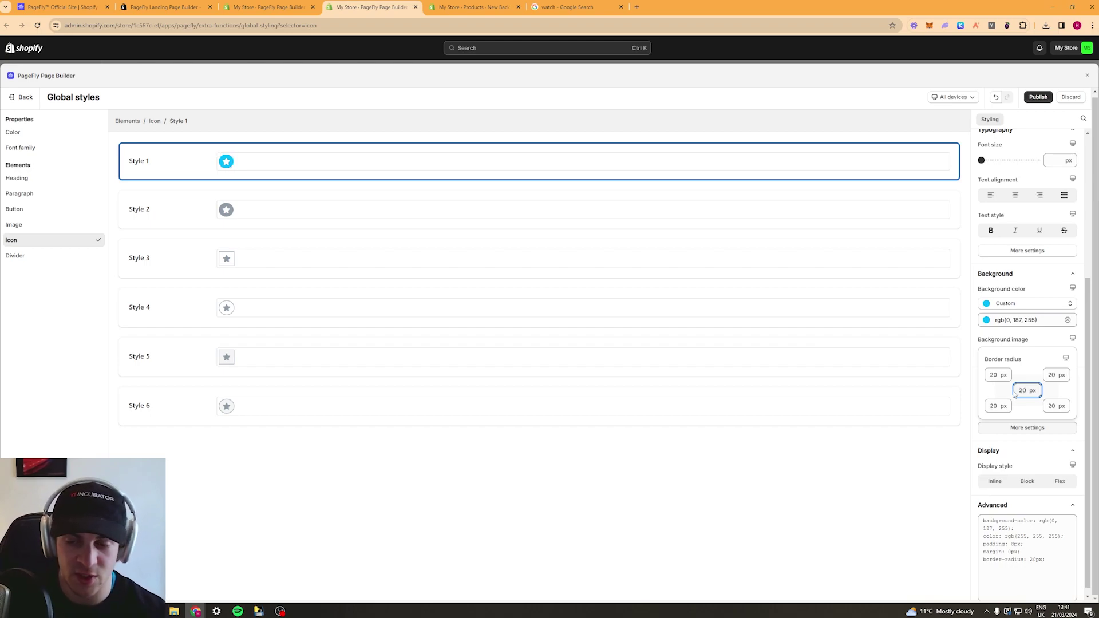
Test a few smaller border radii on the Style 1 icon and set the radius to 17 px on all corners.
{"action": "left_click_drag", "start_coordinate": [1015, 394], "coordinate": [1036, 392]}
{"action": "type", "text": "17"}
{"action": "key", "text": "BackSpace"}
{"action": "key", "text": "BackSpace"}
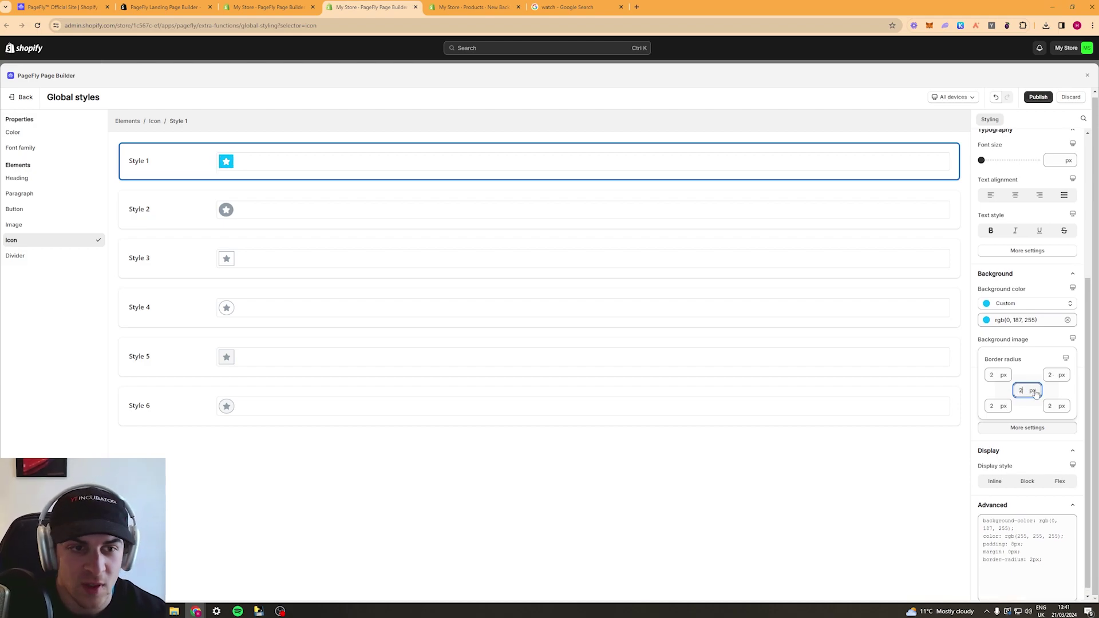
{"action": "type", "text": "3"}
{"action": "key", "text": "BackSpace"}
{"action": "type", "text": "6"}
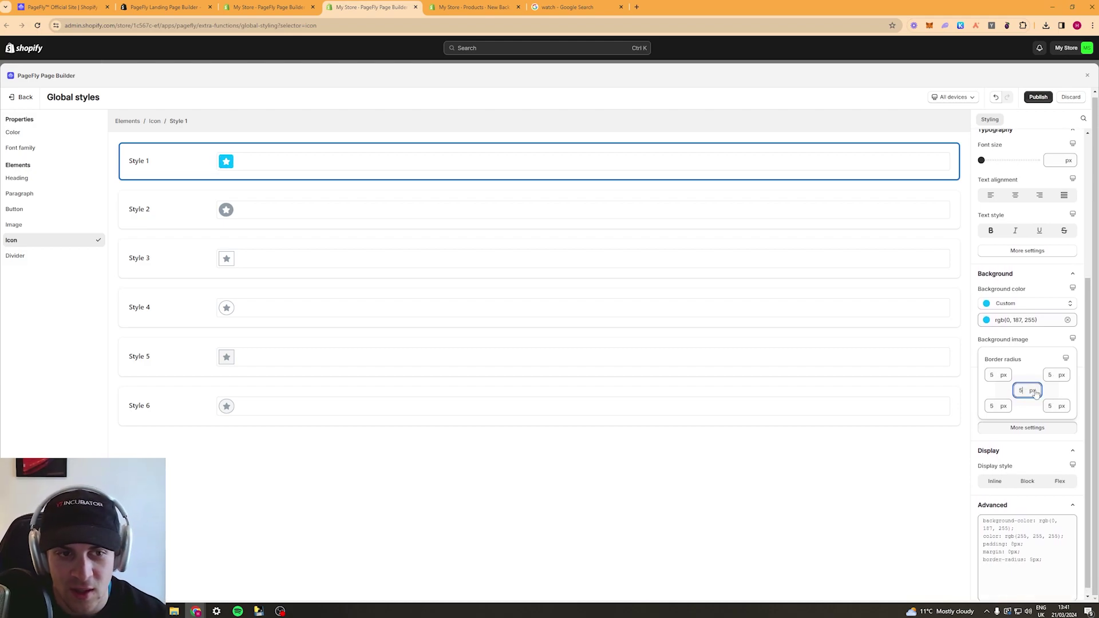
{"action": "key", "text": "BackSpace"}
{"action": "type", "text": "17"}
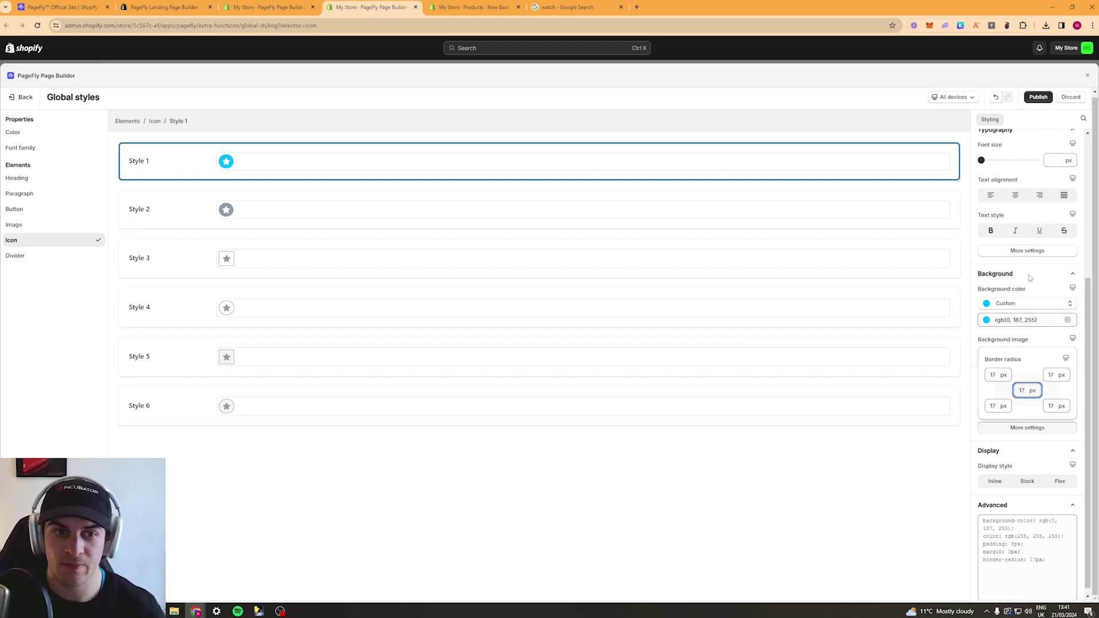
{"action": "left_click", "coordinate": [1029, 277]}
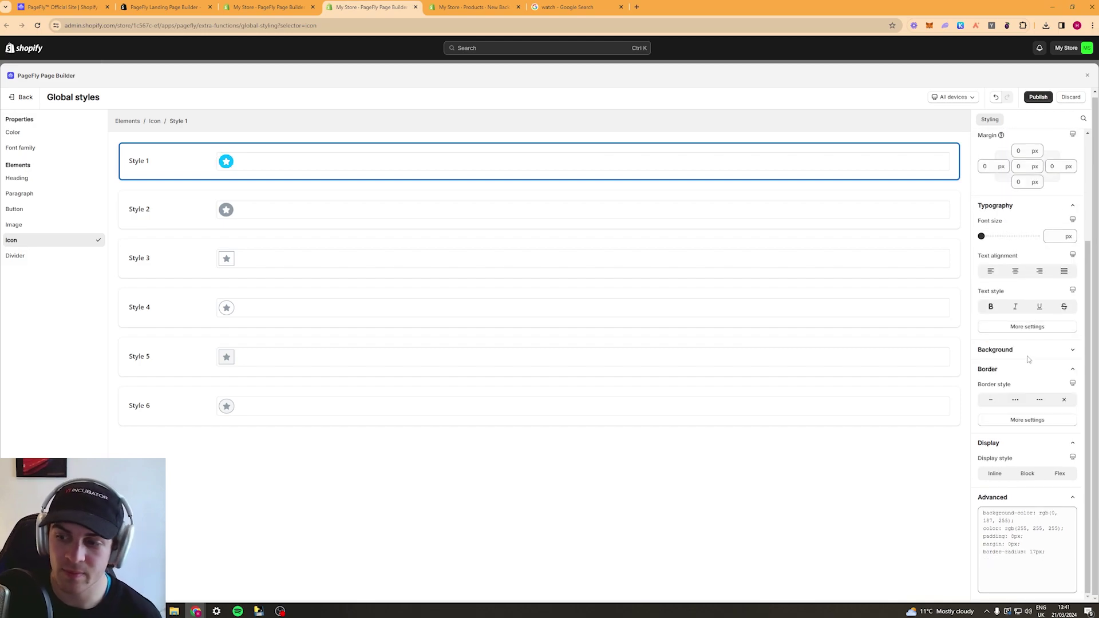
Publish the global styles with the updated icon, keeping its normal state selected.
{"action": "scroll", "coordinate": [1038, 422], "scroll_direction": "up", "scroll_amount": 3}
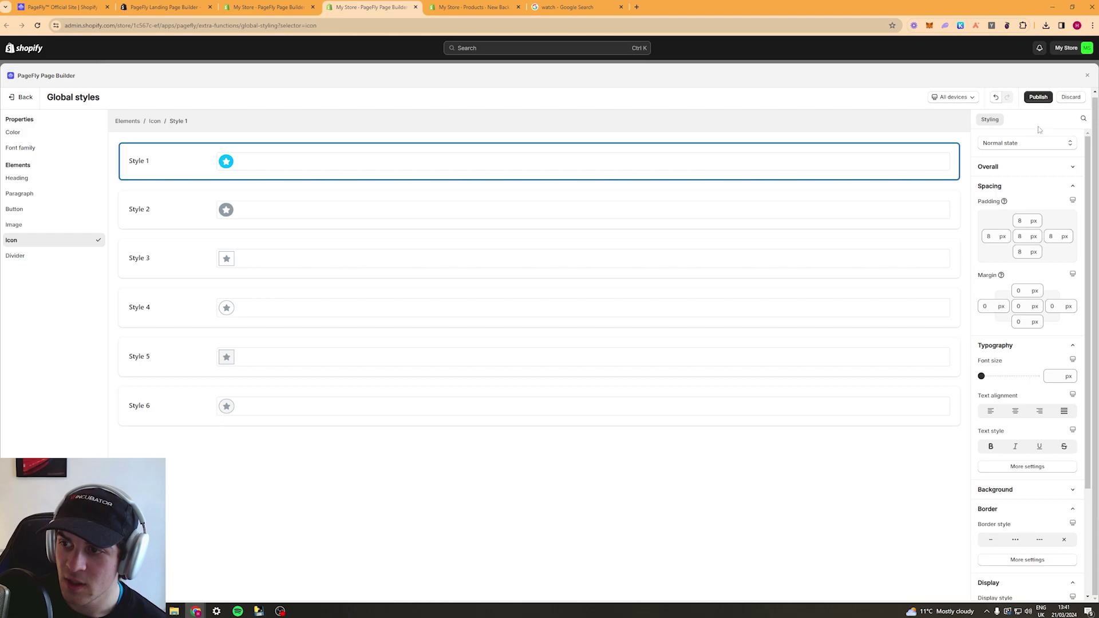
{"action": "left_click", "coordinate": [1030, 144]}
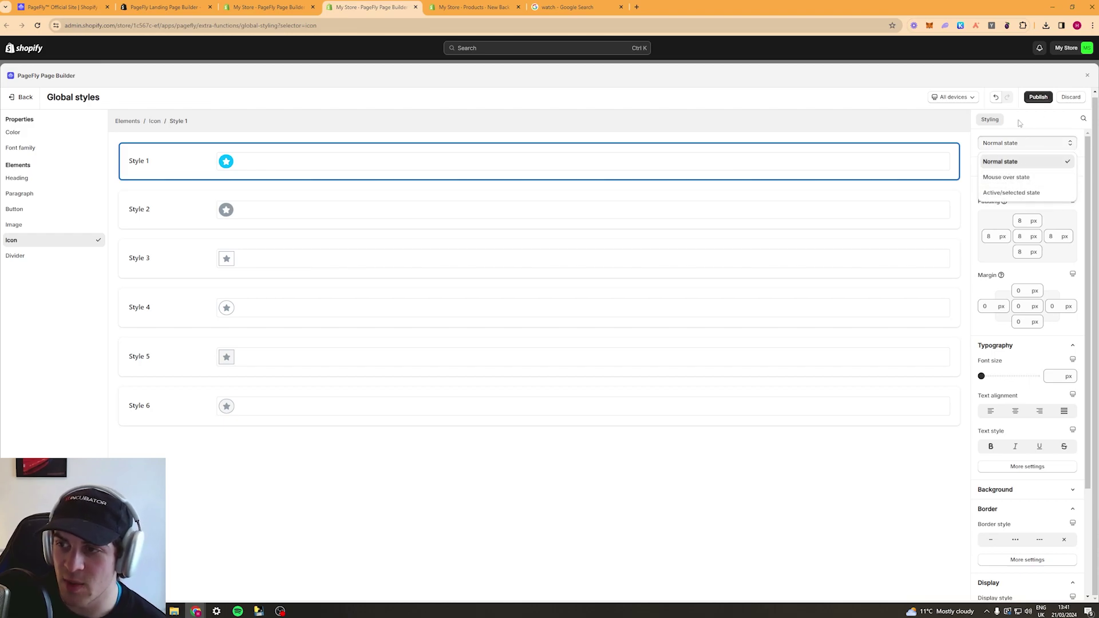
{"action": "left_click", "coordinate": [1037, 96]}
{"action": "left_click", "coordinate": [658, 397]}
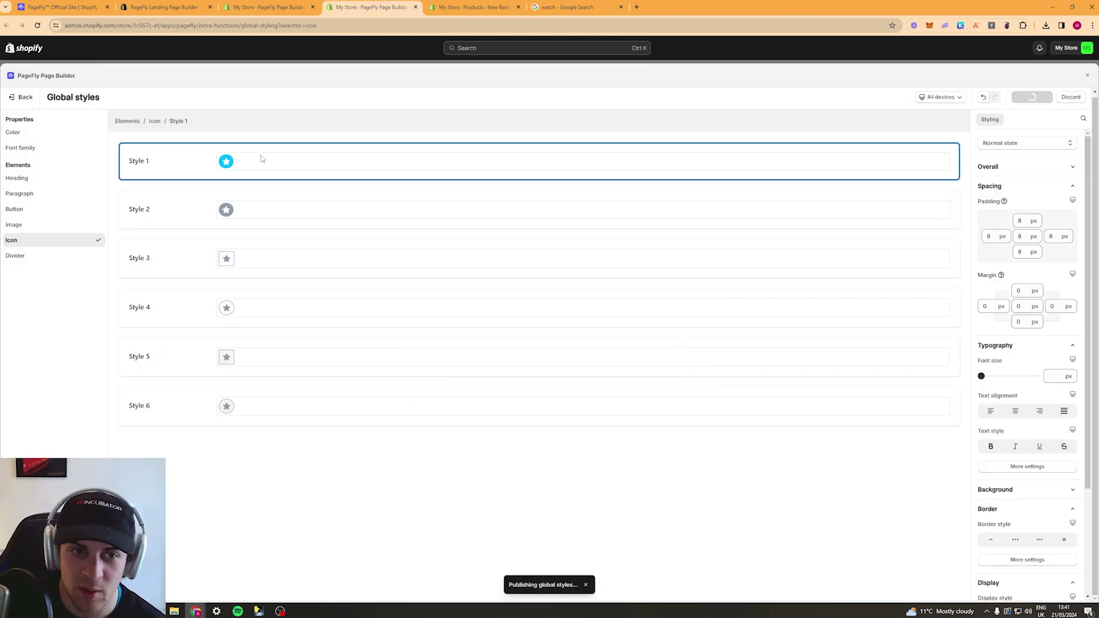
Set the content color of the Style 1 divider to rgb(0, 187, 255) and publish the global styles.
{"action": "left_click", "coordinate": [17, 256]}
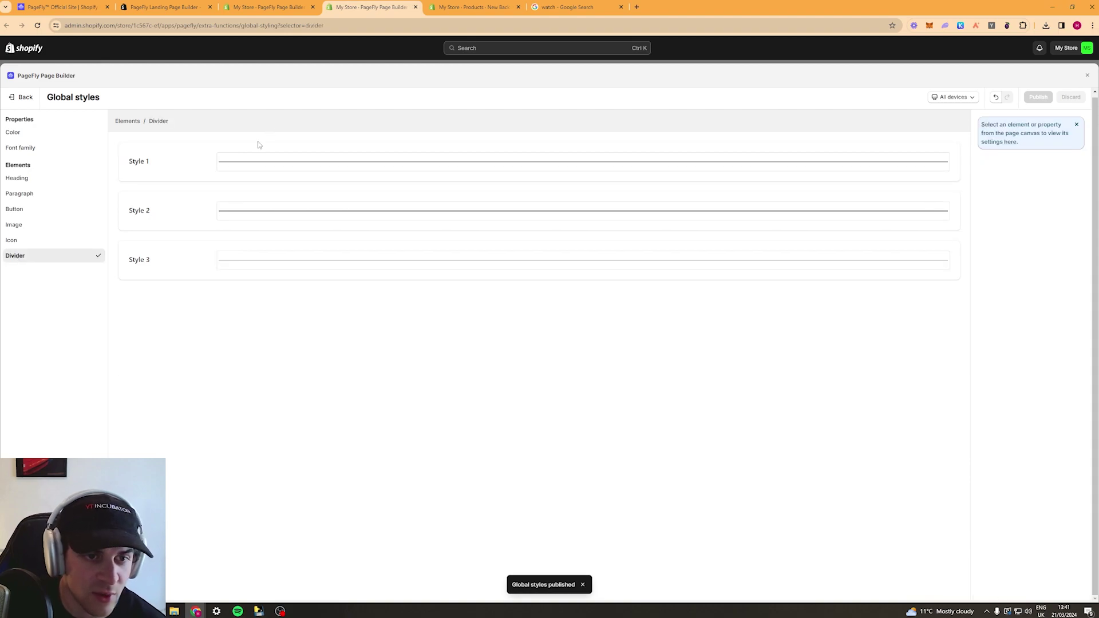
{"action": "left_click", "coordinate": [234, 163]}
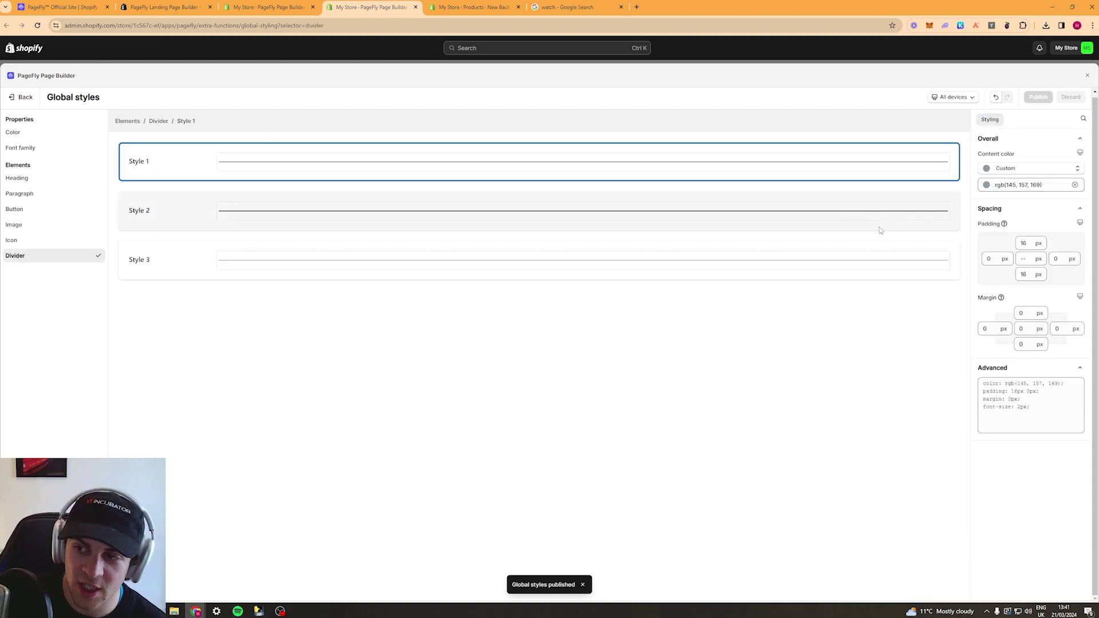
{"action": "double_click", "coordinate": [1011, 185]}
{"action": "key", "text": "ctrl+a"}
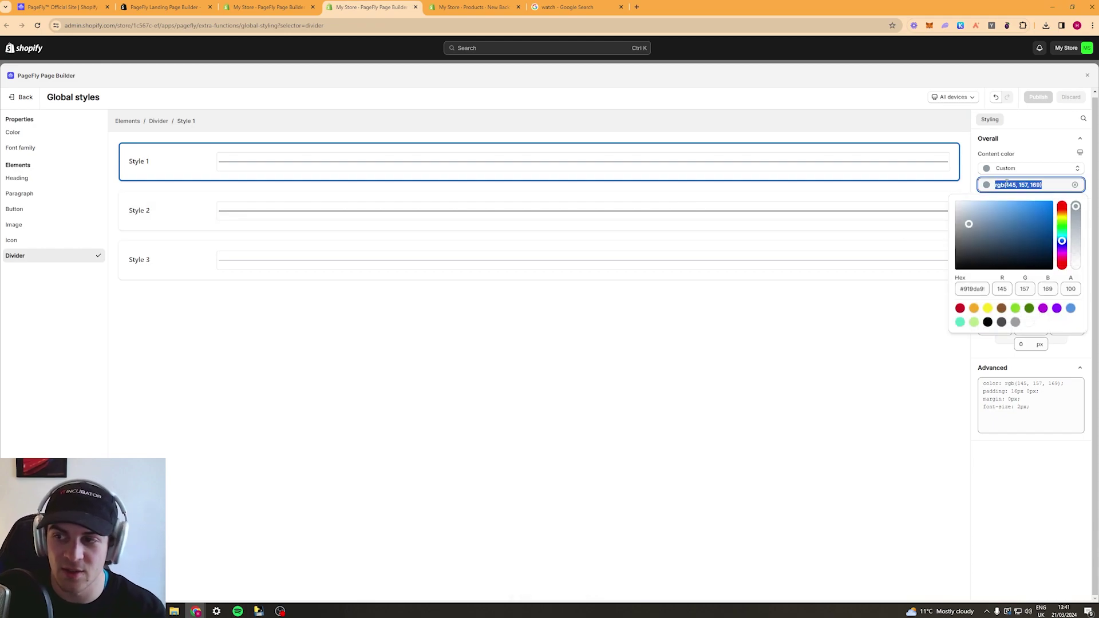
{"action": "type", "text": "rgb(0, 187, 255)"}
{"action": "left_click", "coordinate": [1037, 138]}
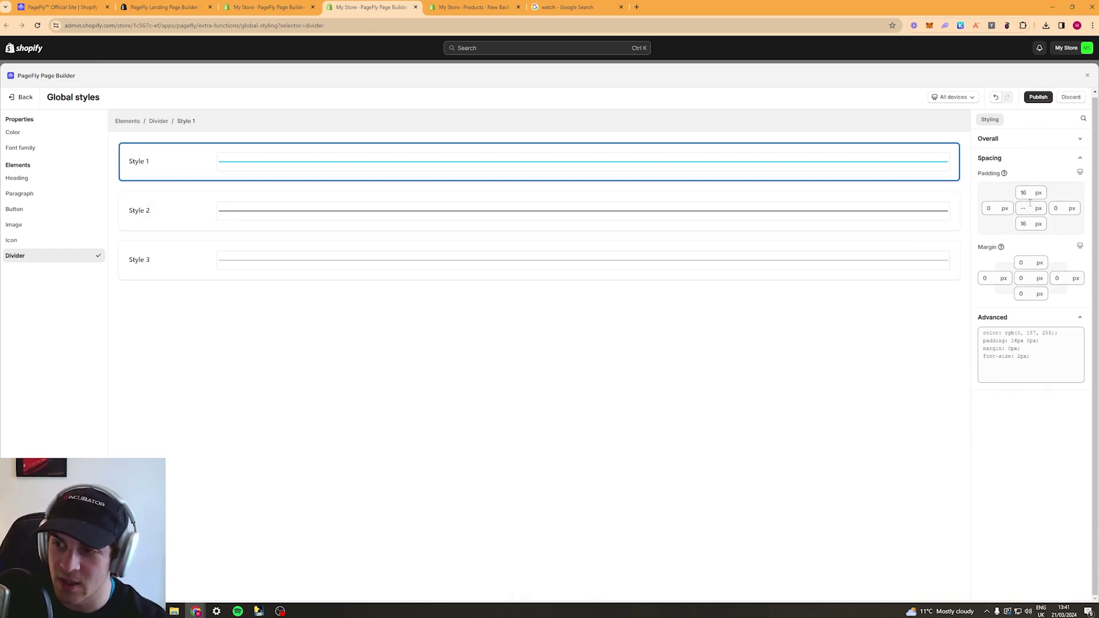
{"action": "left_click", "coordinate": [1035, 139]}
{"action": "left_click", "coordinate": [1037, 97]}
{"action": "left_click", "coordinate": [656, 397]}
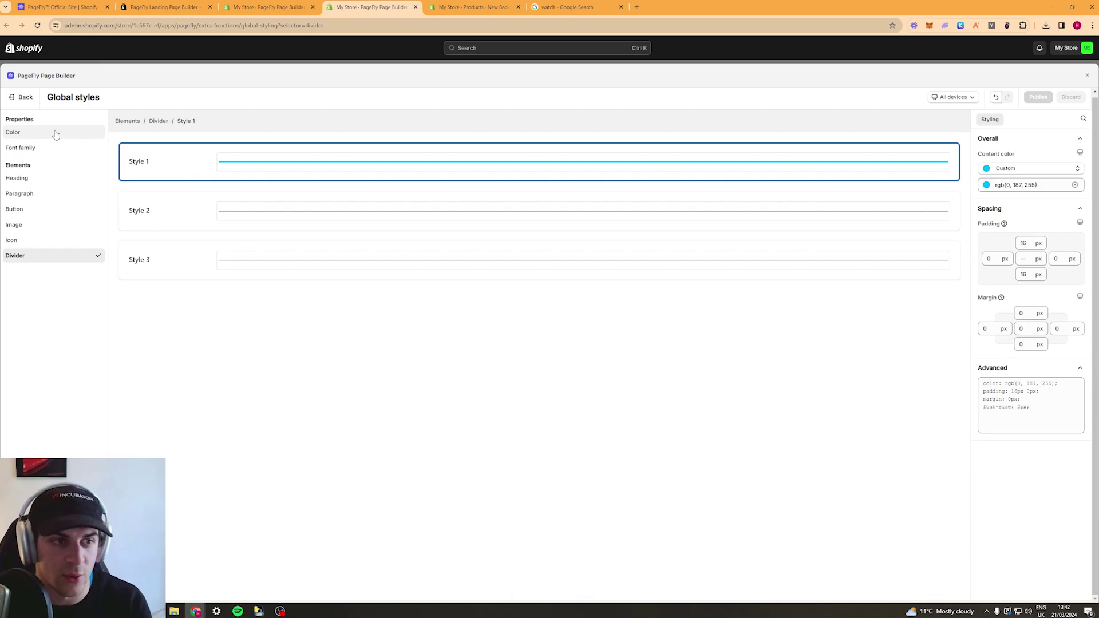
Leave the global styles, return to the p1 product page editor and enable autosave.
{"action": "left_click", "coordinate": [25, 98]}
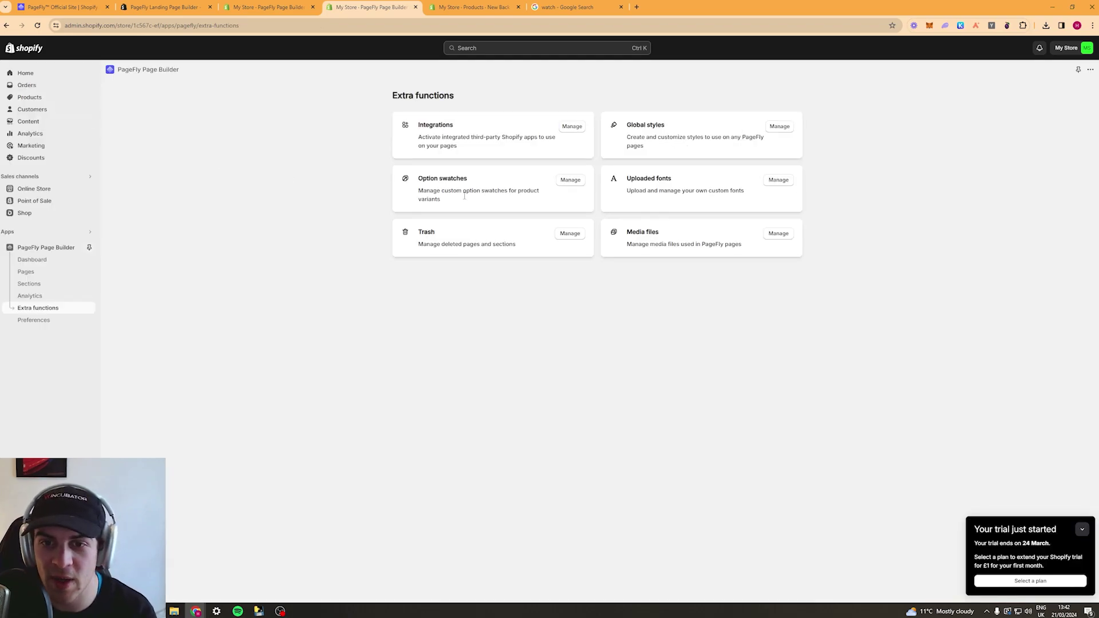
{"action": "left_click", "coordinate": [32, 271]}
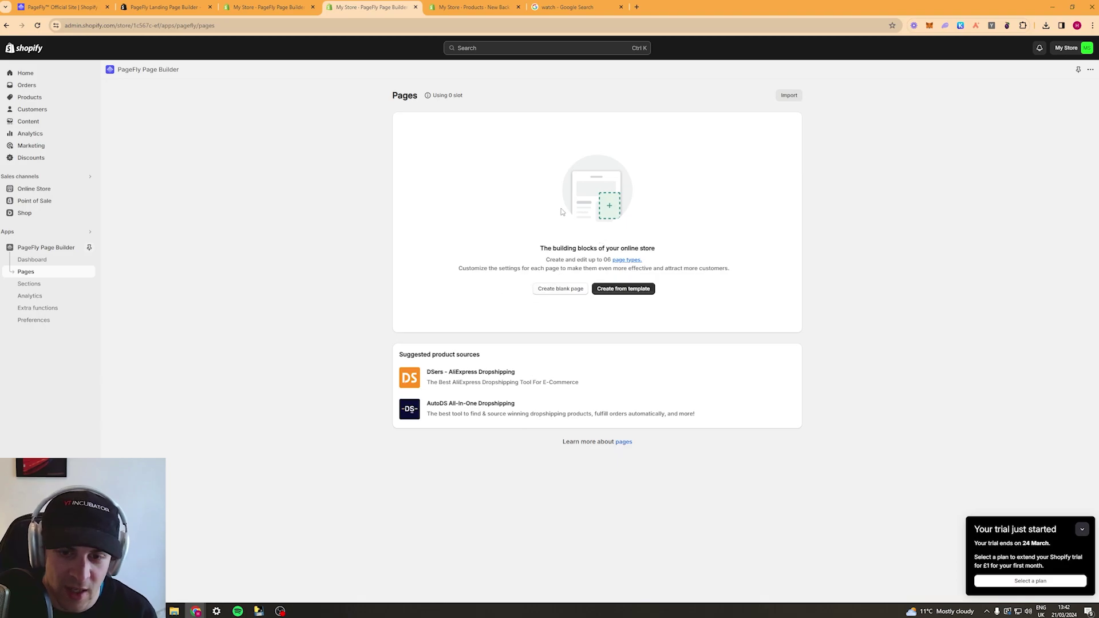
{"action": "key", "text": "ctrl+shift+Tab"}
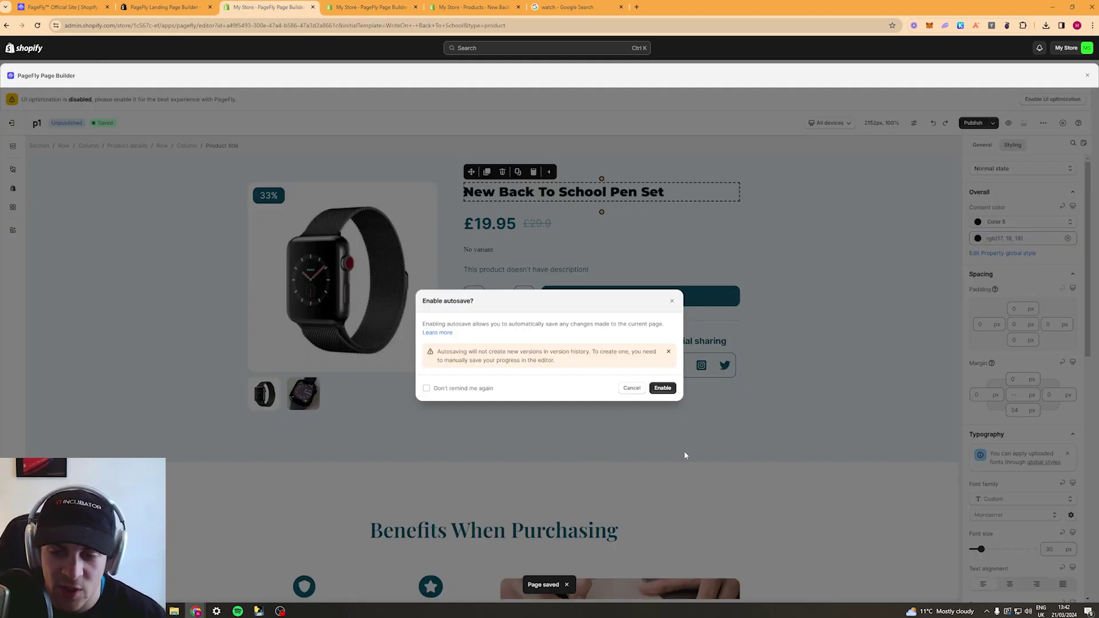
{"action": "left_click", "coordinate": [662, 388]}
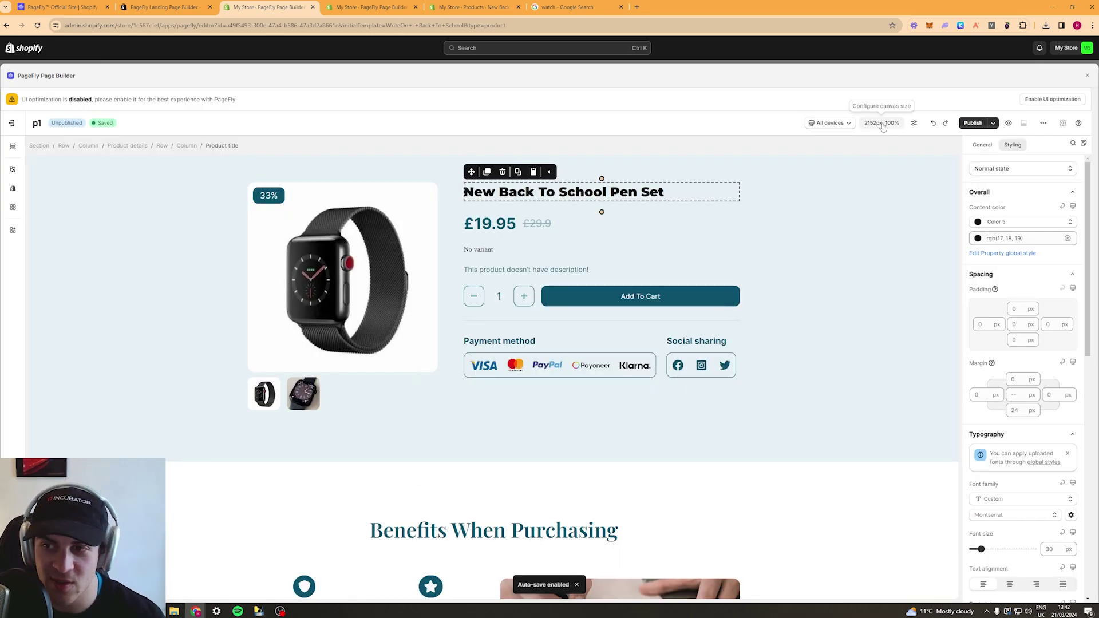
Start saving and publishing the page and assign the New Back To School Pen Set product to it.
{"action": "left_click", "coordinate": [993, 122]}
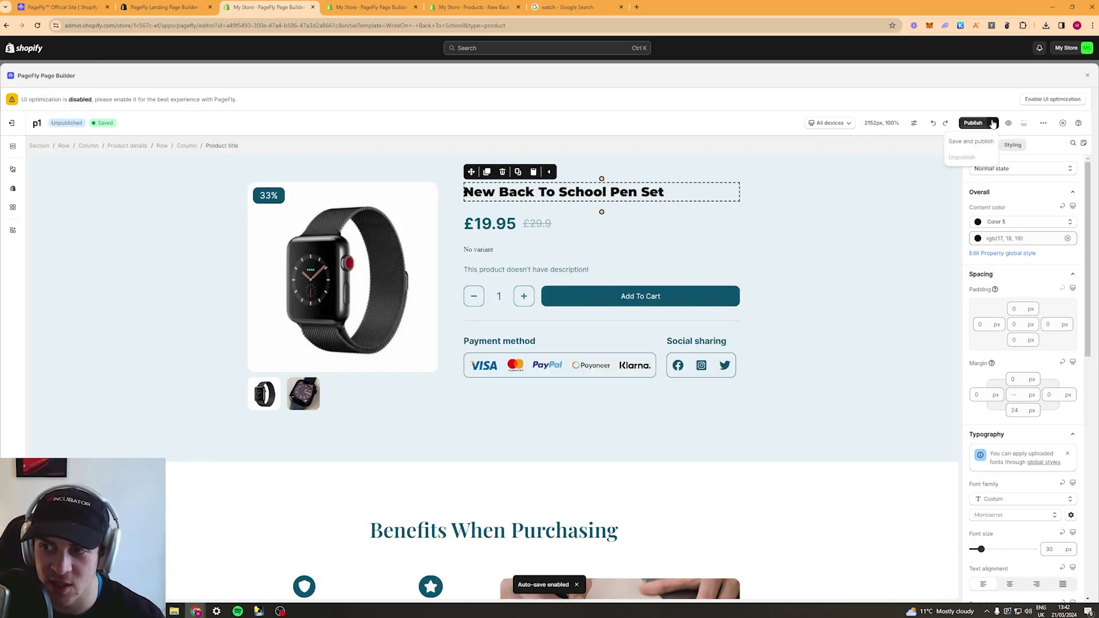
{"action": "left_click", "coordinate": [971, 142]}
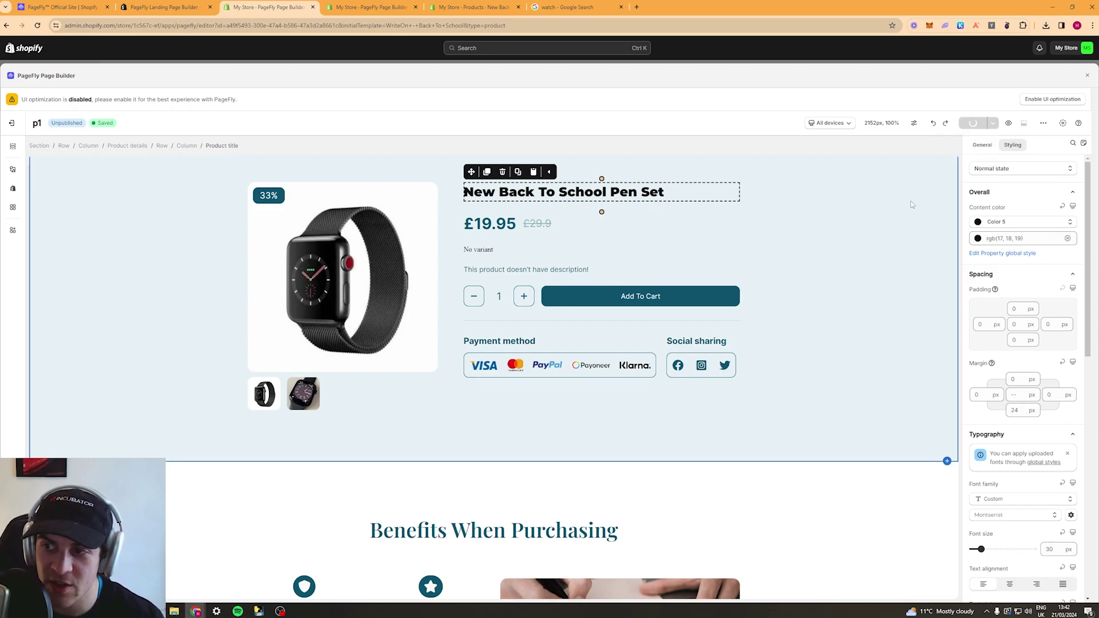
{"action": "left_click", "coordinate": [738, 413]}
{"action": "left_click", "coordinate": [355, 360]}
{"action": "left_click", "coordinate": [549, 374]}
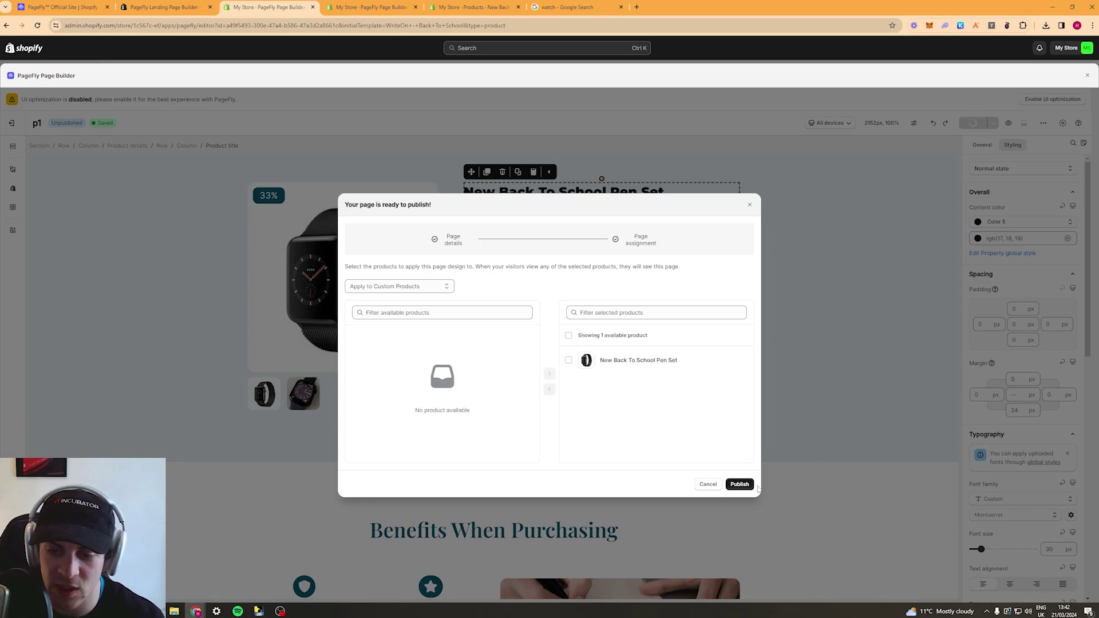
Publish the product page to its assigned product, confirm the replacement and open the page preview.
{"action": "left_click", "coordinate": [739, 485]}
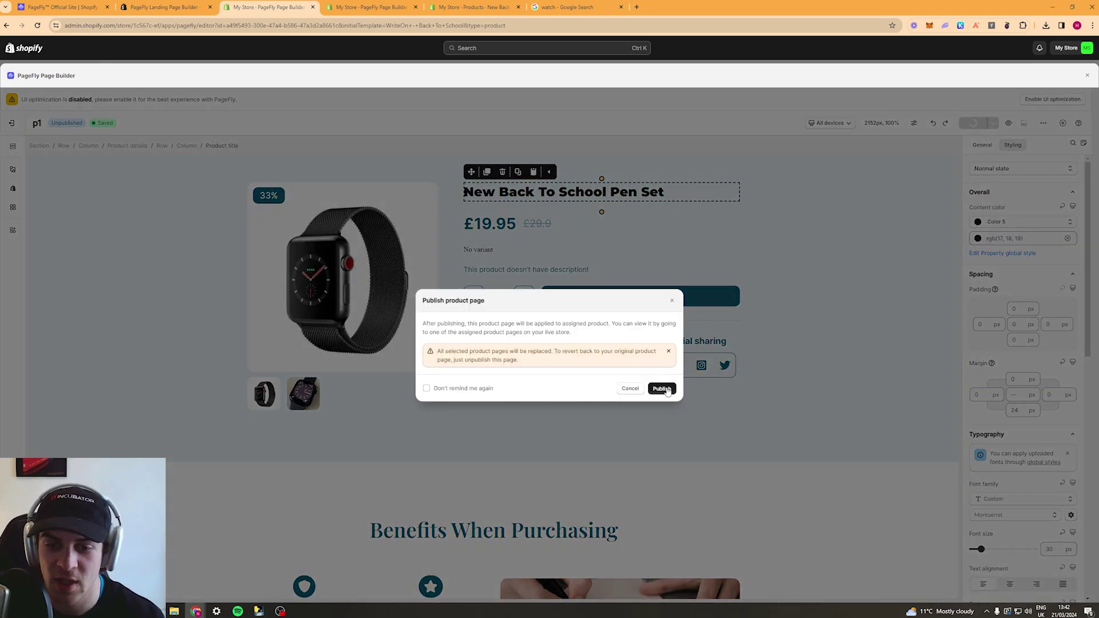
{"action": "left_click", "coordinate": [666, 389]}
{"action": "left_click", "coordinate": [661, 380]}
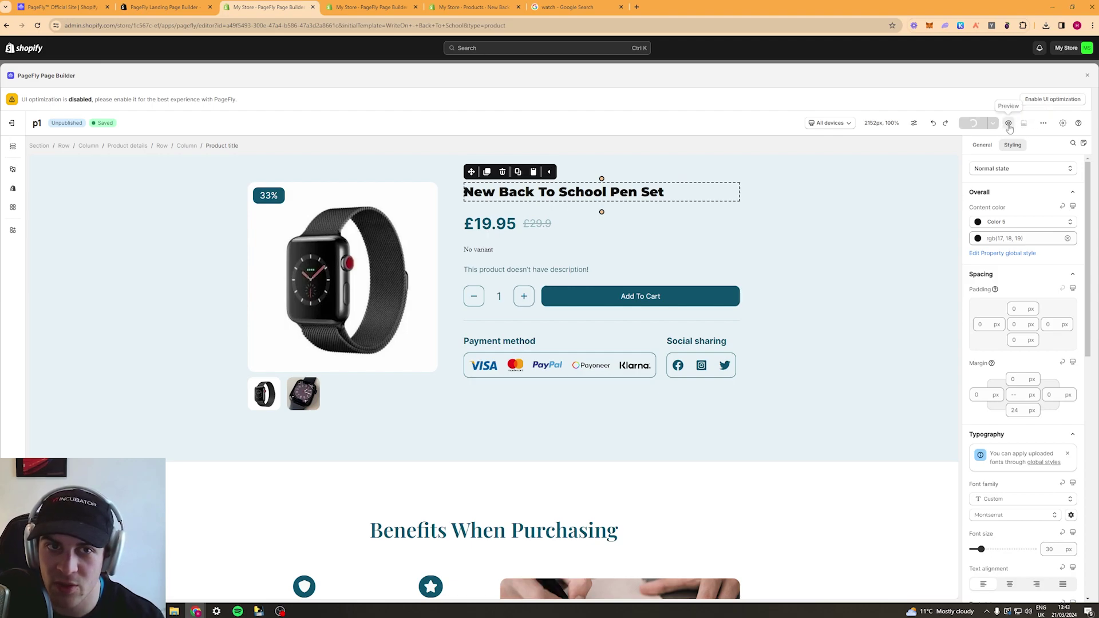
{"action": "left_click", "coordinate": [1008, 123]}
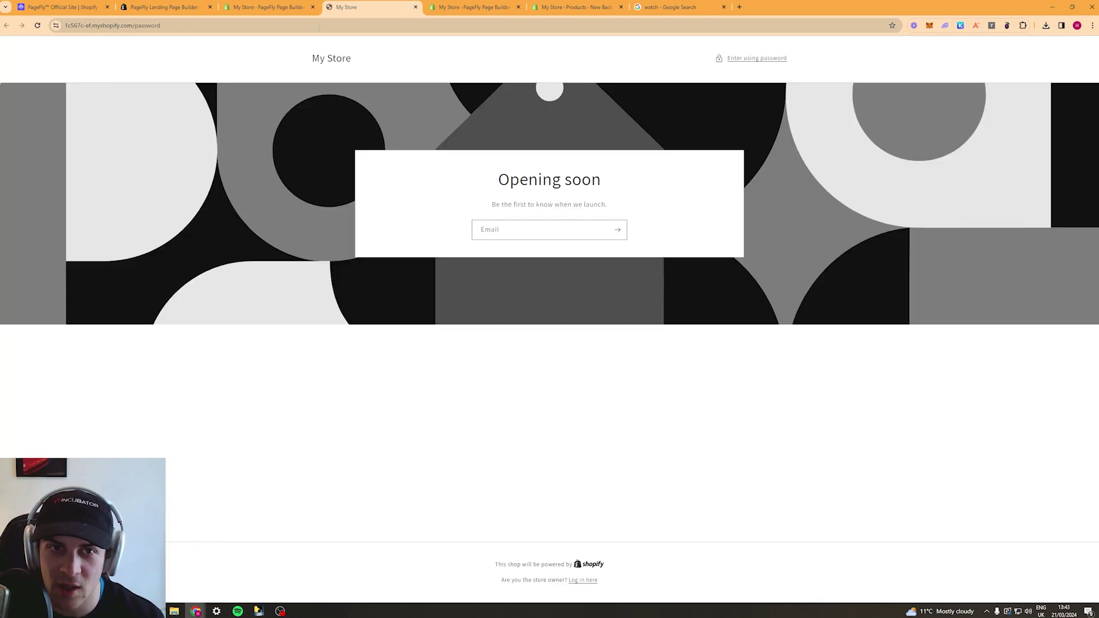
Close the storefront preview tab and return to the p1 product page in the page editor.
{"action": "left_click", "coordinate": [268, 7]}
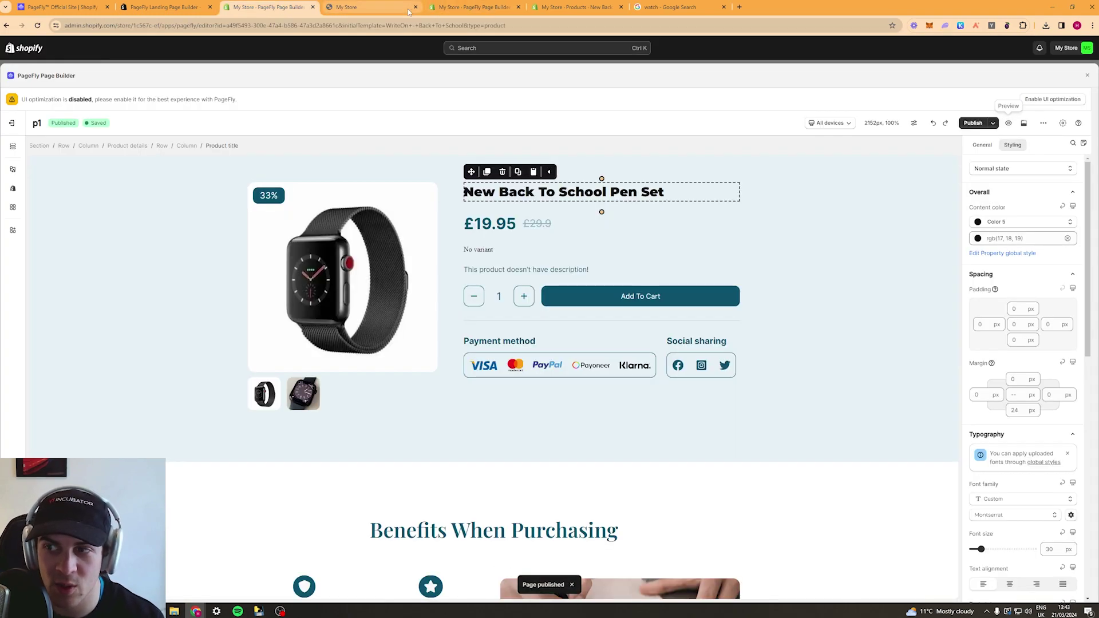
{"action": "left_click", "coordinate": [409, 8]}
{"action": "left_click", "coordinate": [415, 7]}
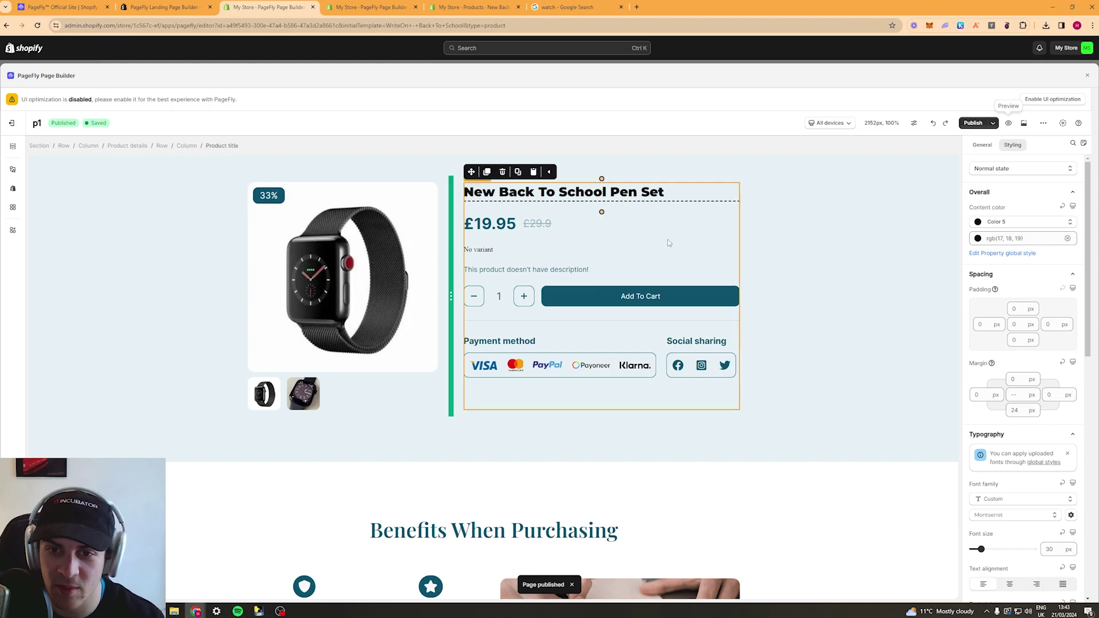
{"action": "left_click", "coordinate": [774, 174]}
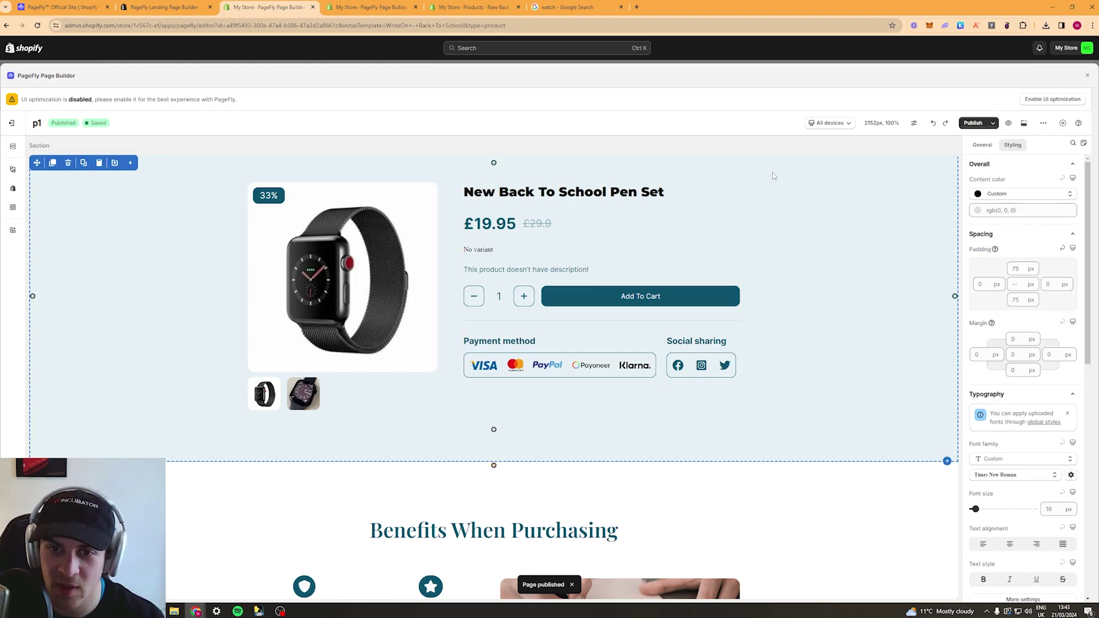
{"action": "left_click", "coordinate": [617, 196]}
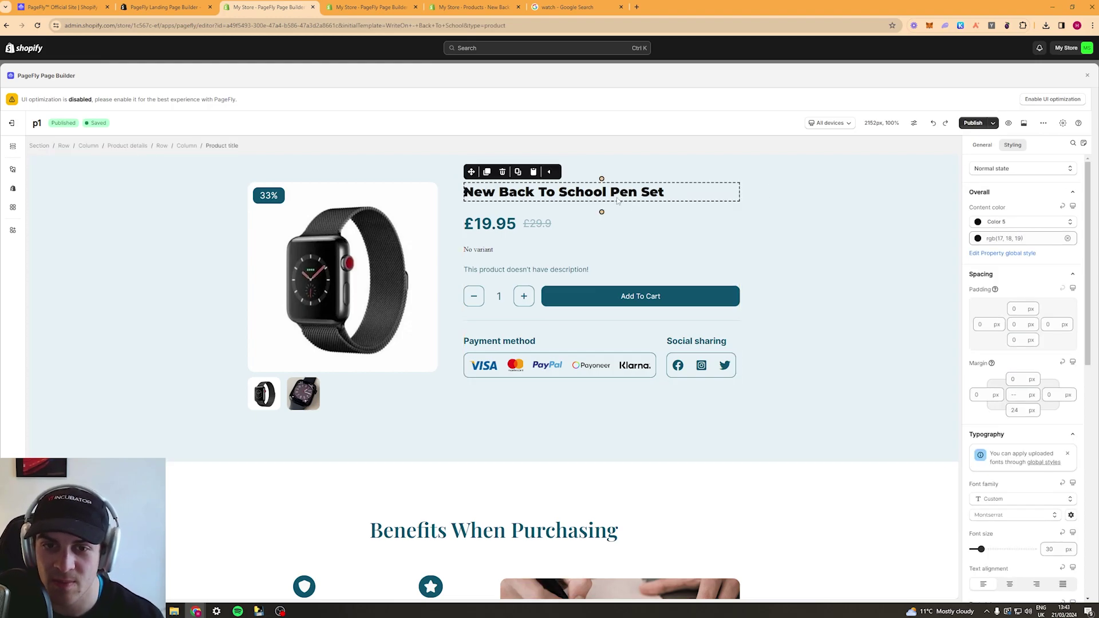
{"action": "left_click", "coordinate": [740, 207]}
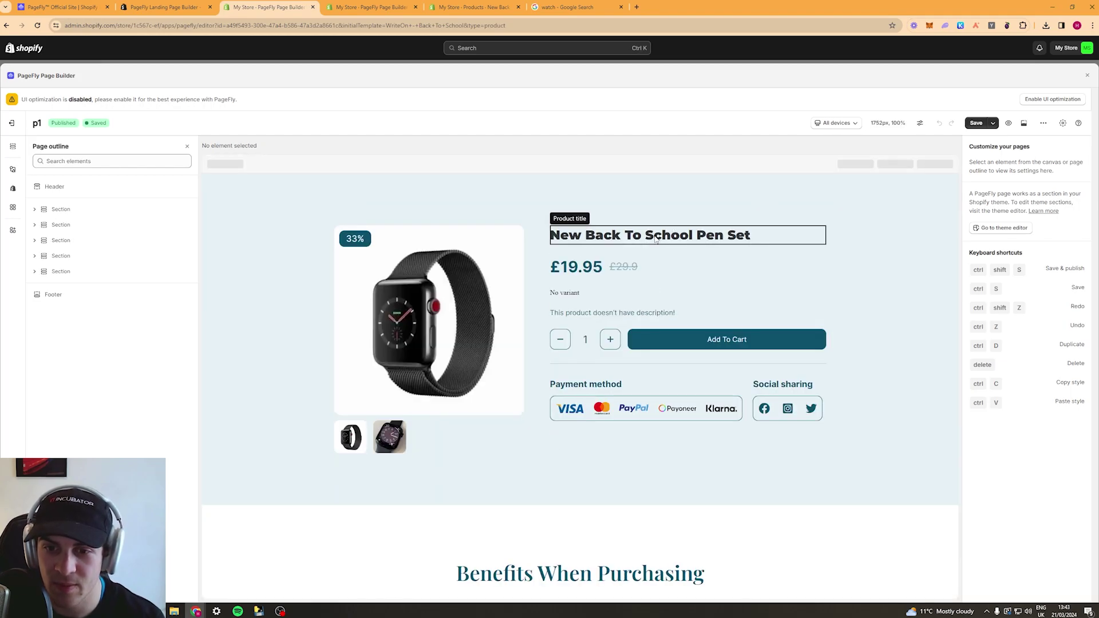
Select the product title and choose MAIN TEXT as its content color.
{"action": "left_click", "coordinate": [685, 233]}
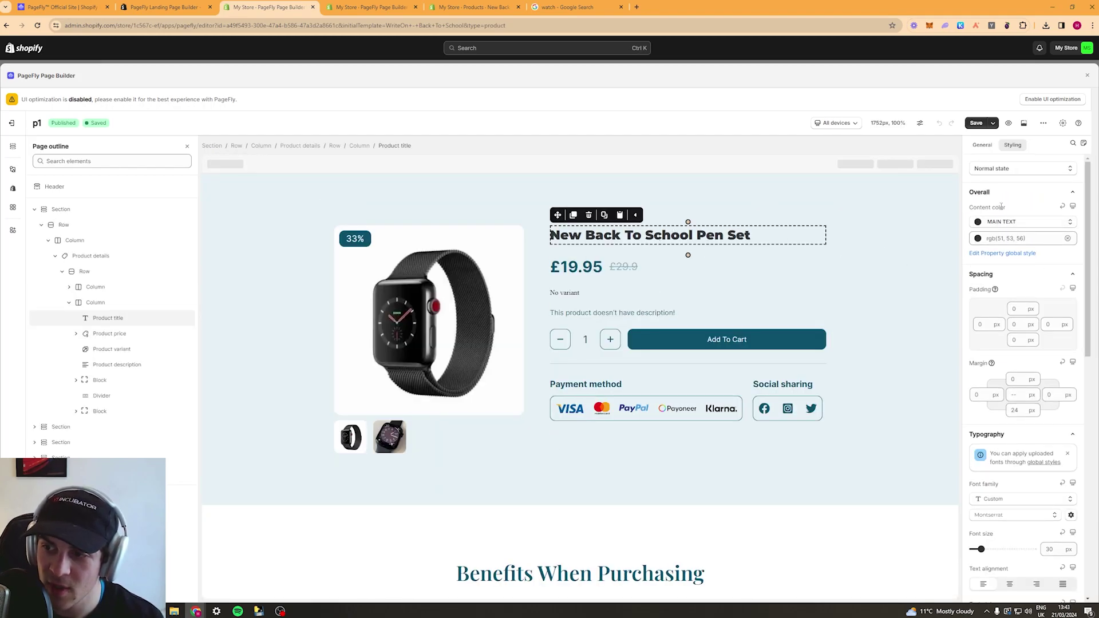
{"action": "left_click", "coordinate": [1022, 227]}
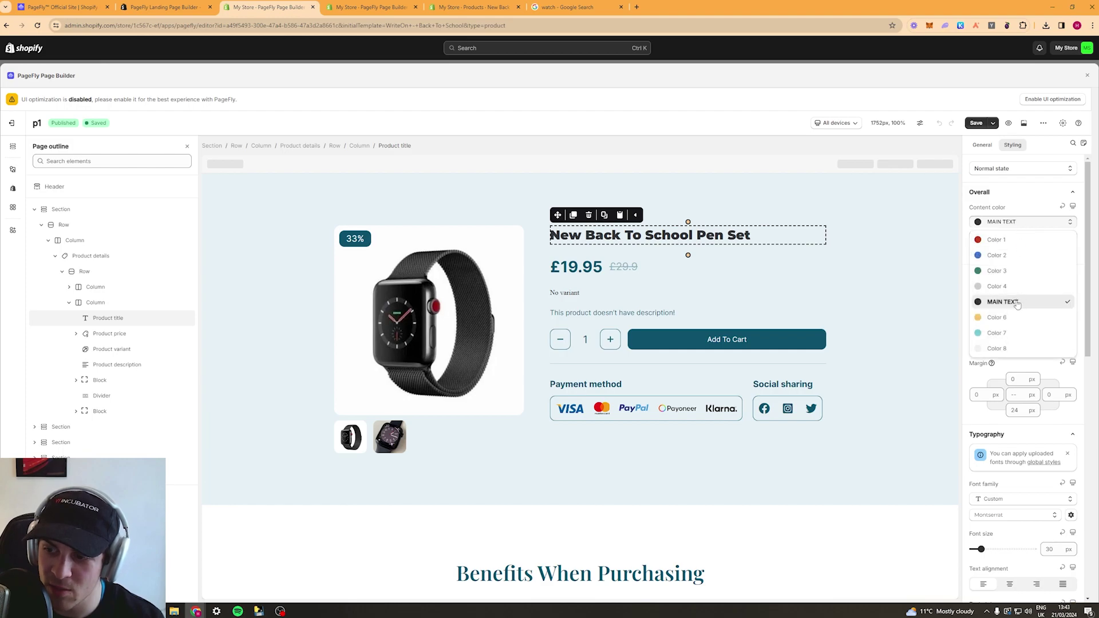
{"action": "left_click", "coordinate": [1016, 303]}
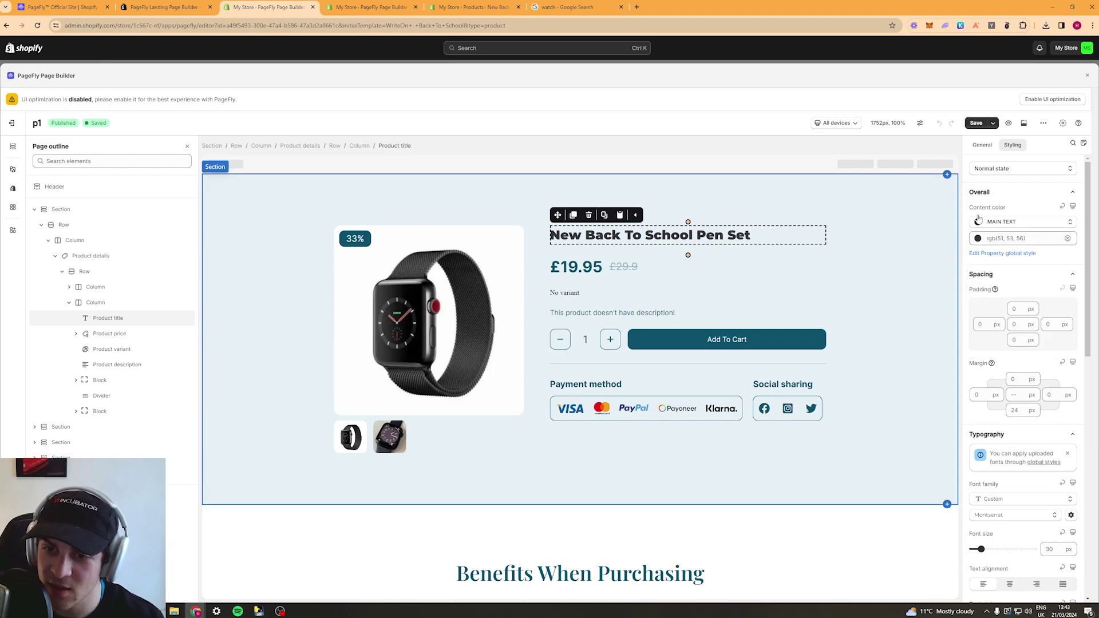
Set the content color of the current product price to MAIN TEXT and save the page.
{"action": "left_click", "coordinate": [576, 270]}
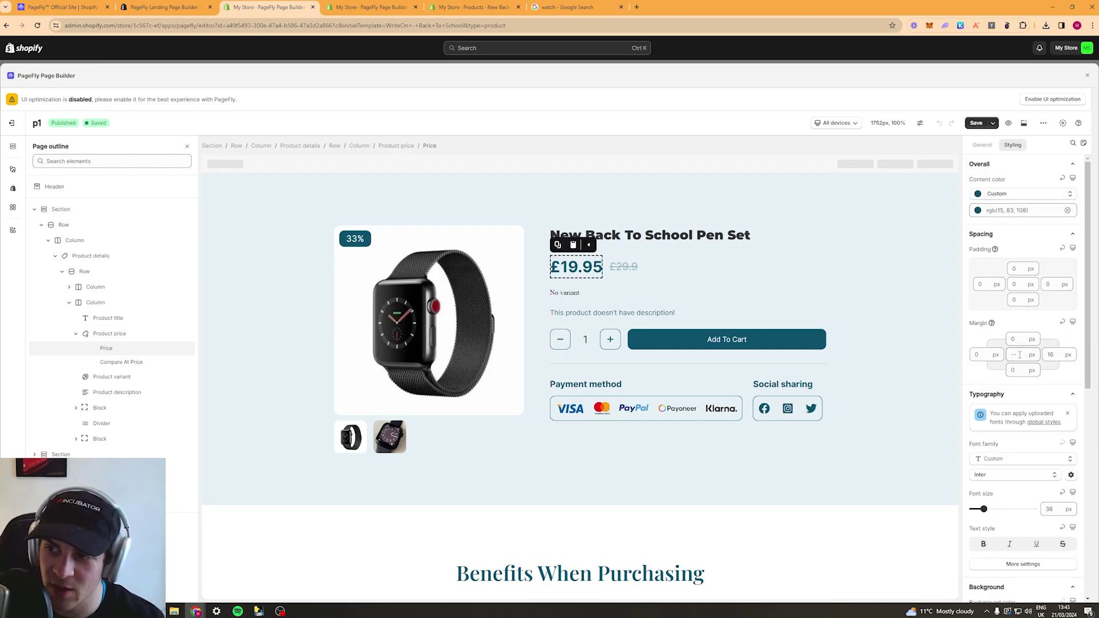
{"action": "scroll", "coordinate": [999, 241], "scroll_direction": "down", "scroll_amount": 5}
{"action": "scroll", "coordinate": [990, 336], "scroll_direction": "up", "scroll_amount": 5}
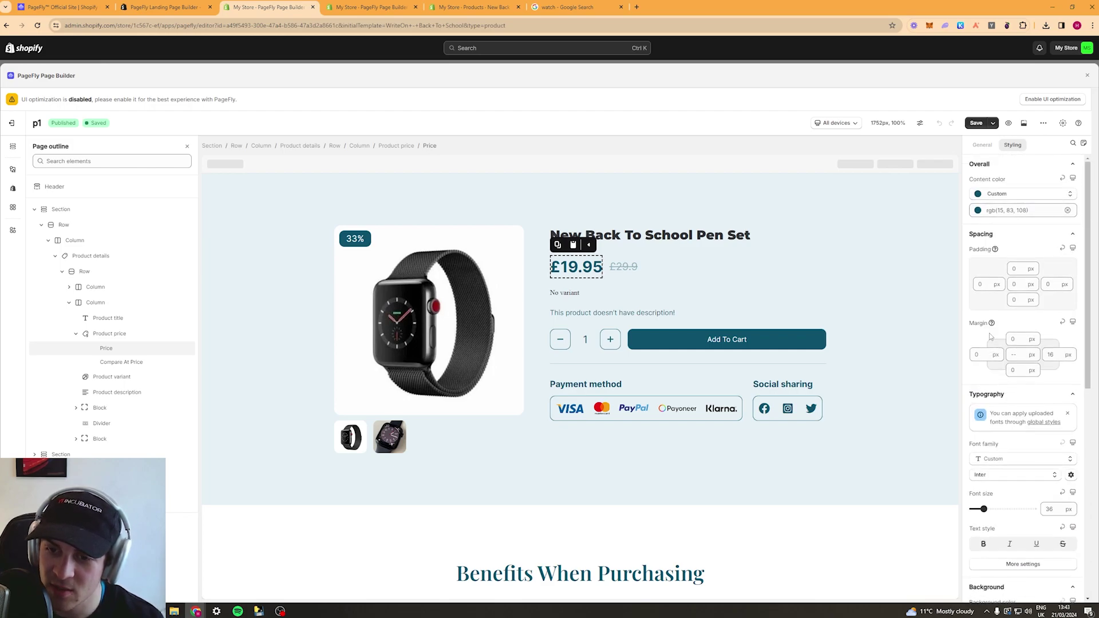
{"action": "left_click", "coordinate": [687, 226]}
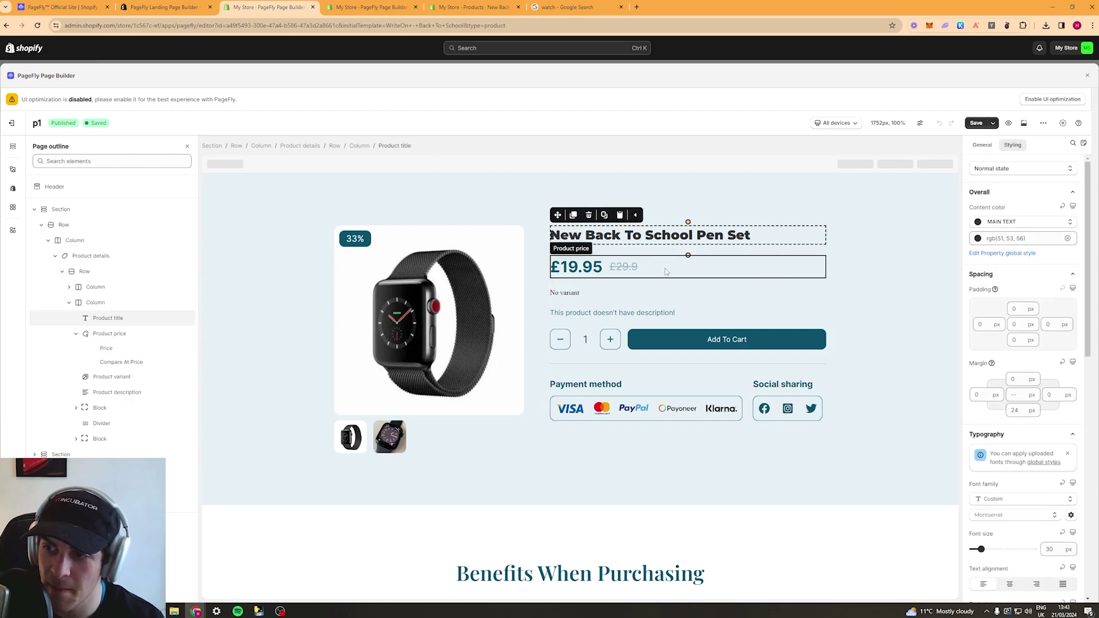
{"action": "left_click", "coordinate": [595, 274]}
{"action": "left_click", "coordinate": [1025, 194]}
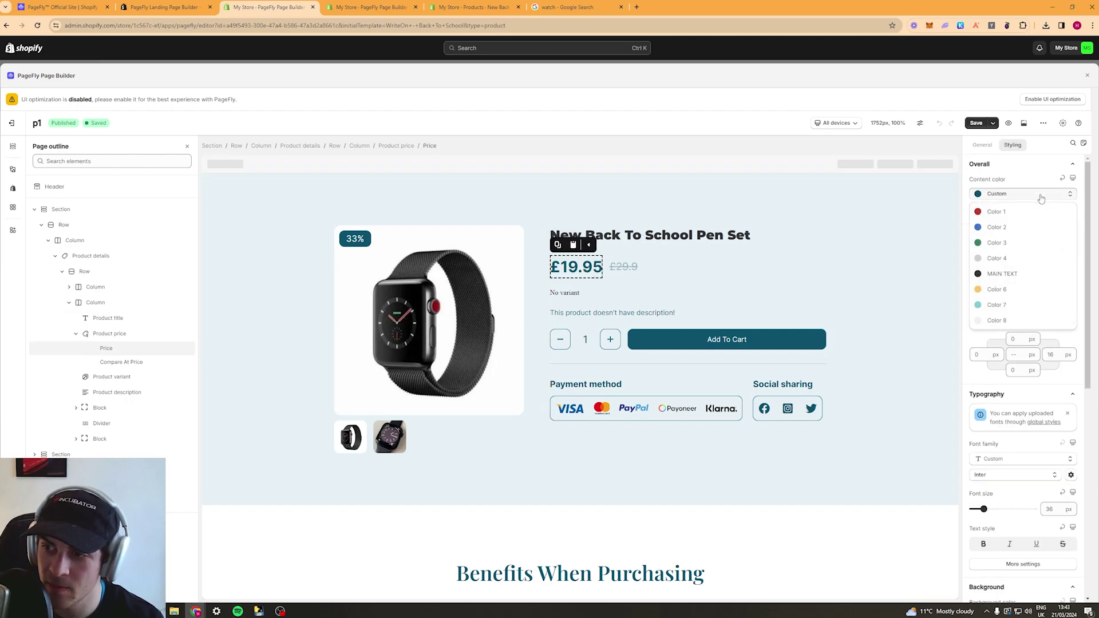
{"action": "left_click", "coordinate": [1007, 275]}
{"action": "left_click", "coordinate": [641, 252]}
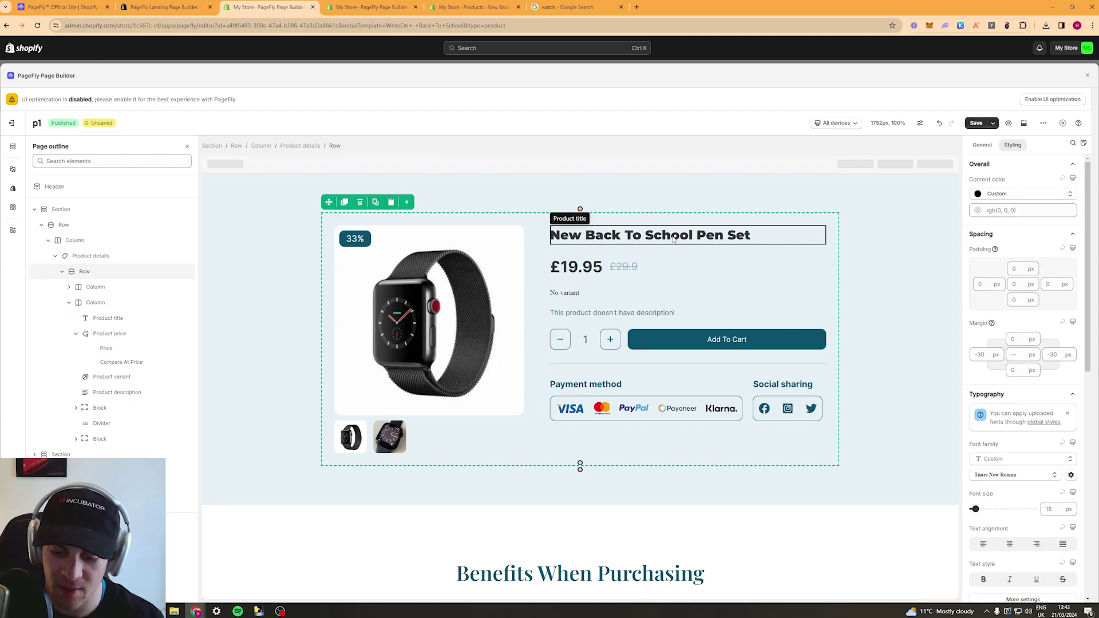
{"action": "key", "text": "ctrl+s"}
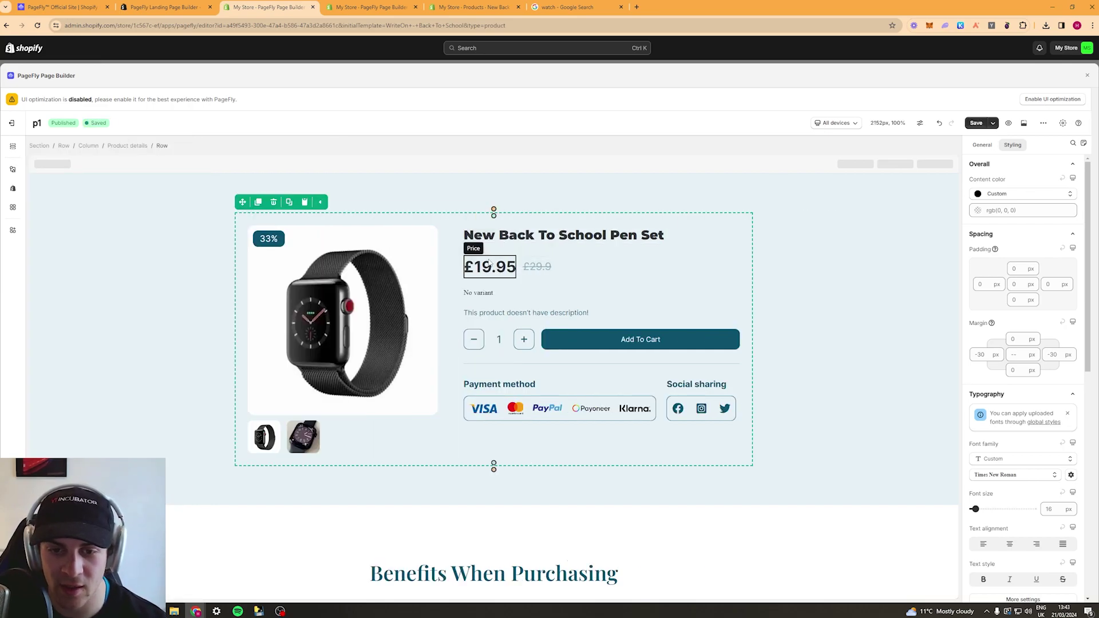
Clear the product title's bottom margin and save the page.
{"action": "left_click", "coordinate": [477, 269]}
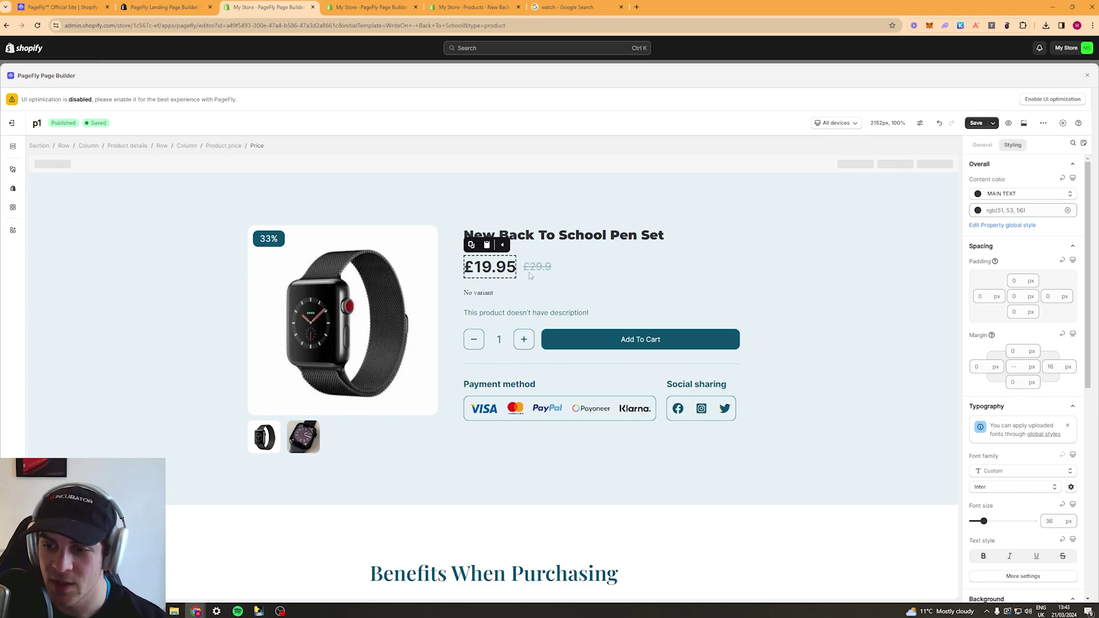
{"action": "left_click", "coordinate": [578, 236]}
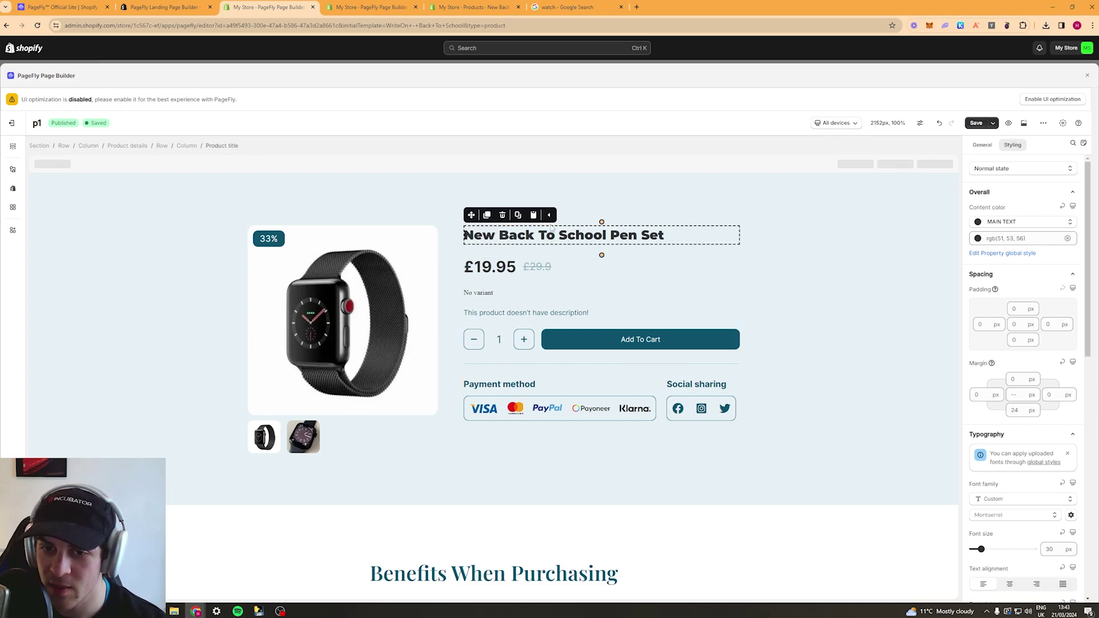
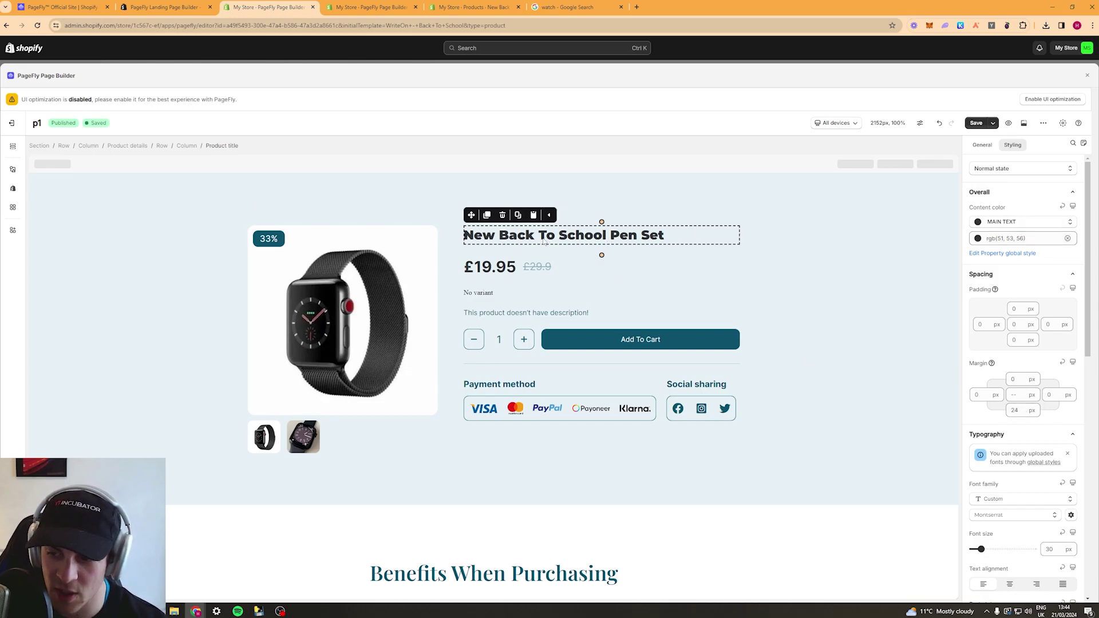
{"action": "left_click", "coordinate": [1014, 410]}
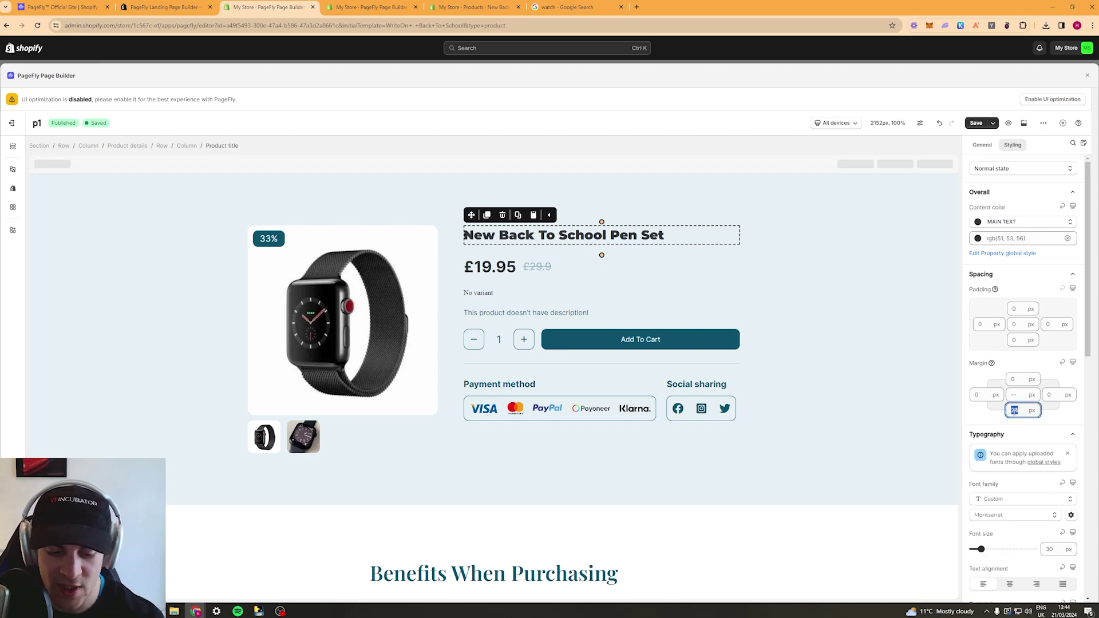
{"action": "key", "text": "BackSpace"}
{"action": "left_click", "coordinate": [749, 212]}
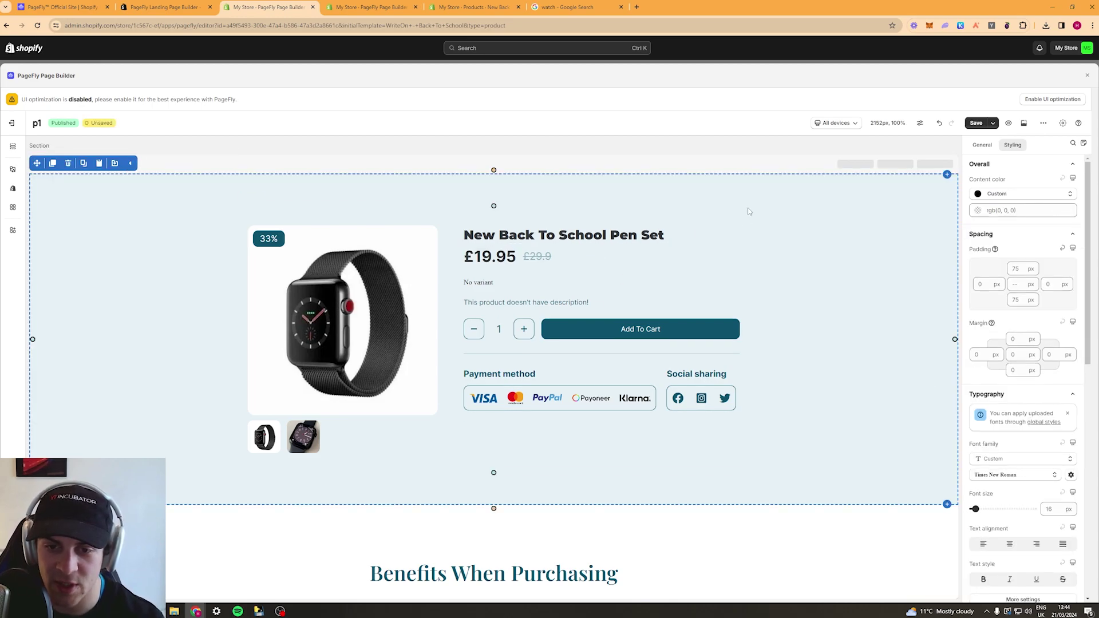
{"action": "key", "text": "ctrl+s"}
Try other bottom margins for the product title, including 30 px, and set it back to 0 px.
{"action": "left_click", "coordinate": [526, 237]}
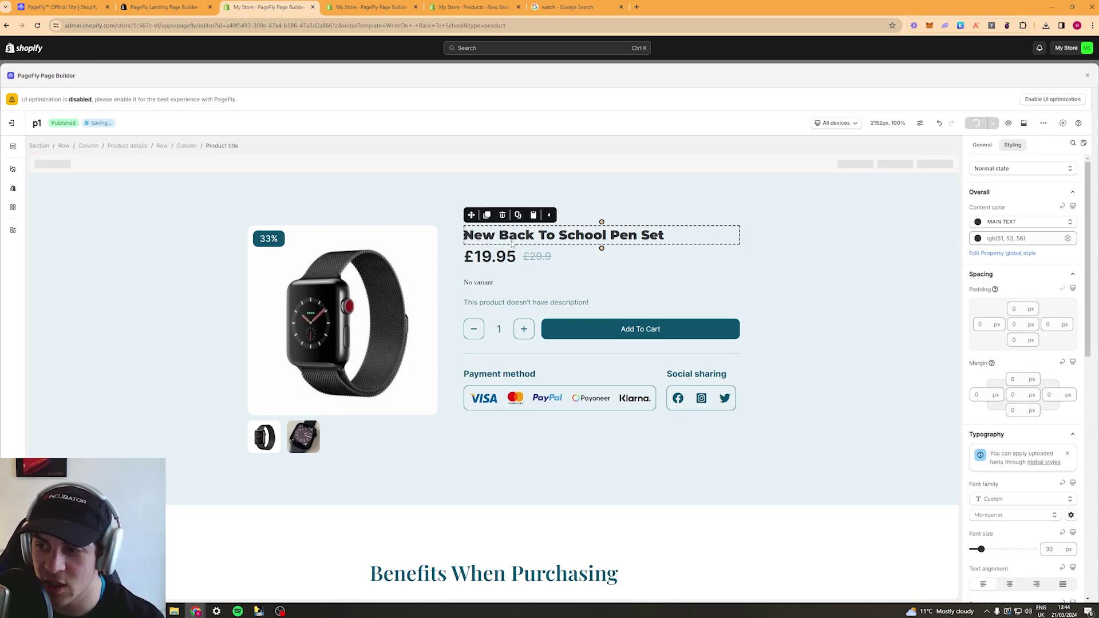
{"action": "left_click", "coordinate": [558, 257]}
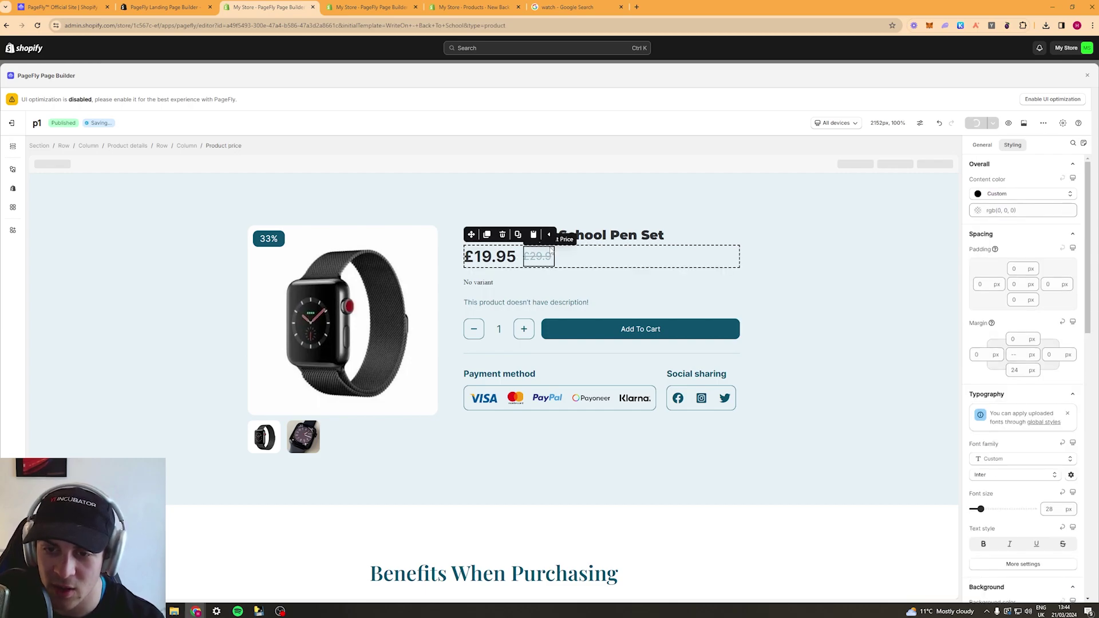
{"action": "left_click", "coordinate": [595, 235]}
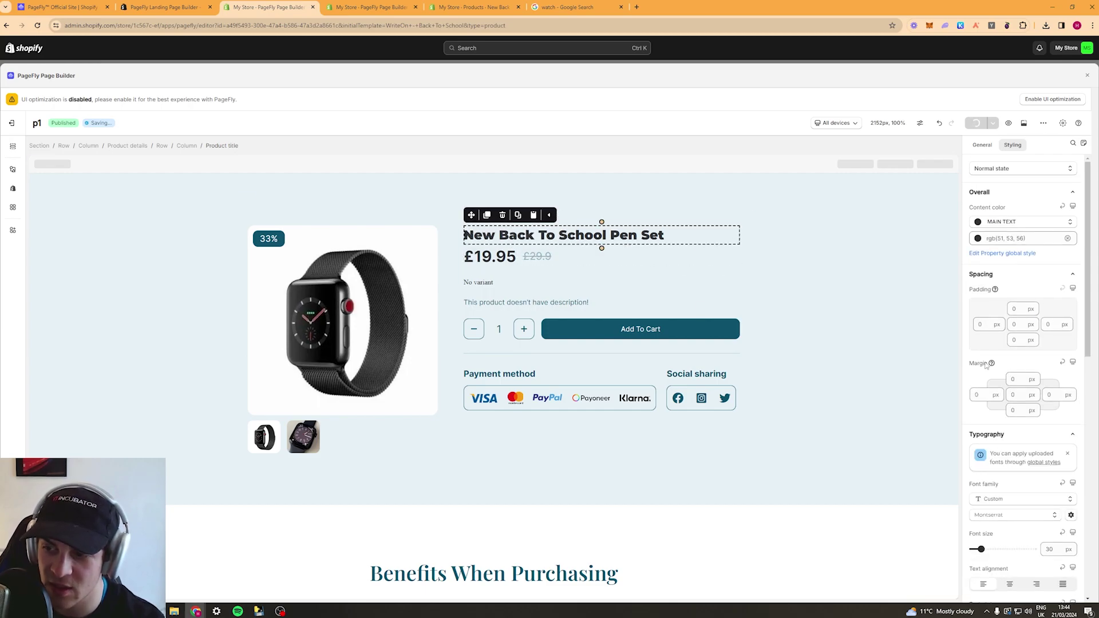
{"action": "left_click", "coordinate": [1016, 407]}
{"action": "type", "text": "20-20"}
{"action": "key", "text": "BackSpace"}
{"action": "key", "text": "BackSpace"}
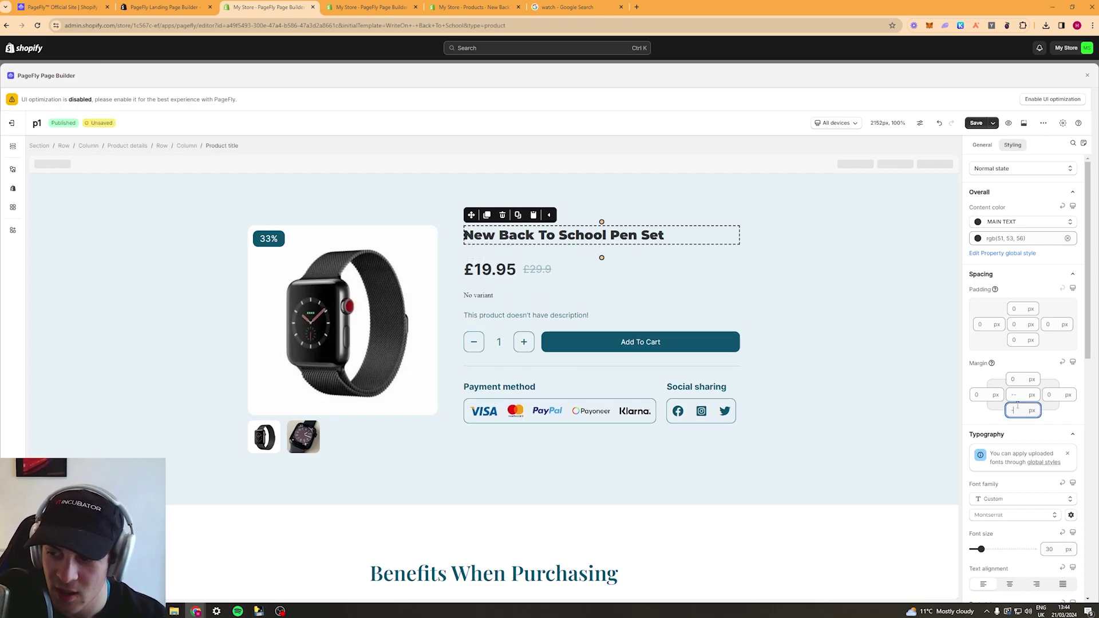
{"action": "type", "text": "40"}
{"action": "key", "text": "BackSpace"}
{"action": "key", "text": "BackSpace"}
{"action": "key", "text": "BackSpace"}
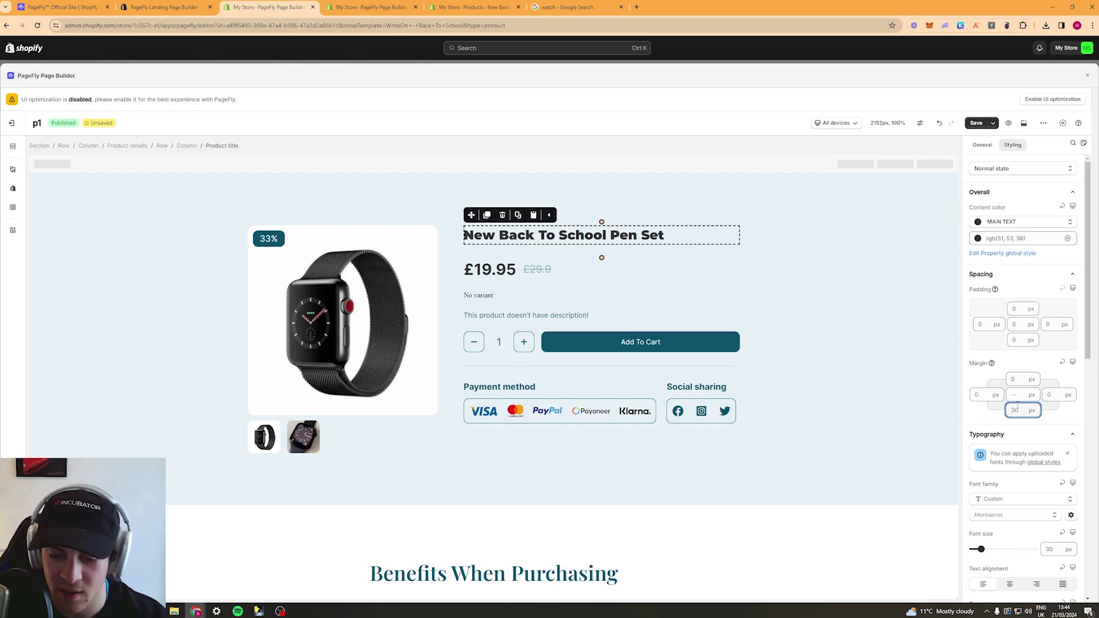
{"action": "type", "text": "0"}
{"action": "key", "text": "Escape"}
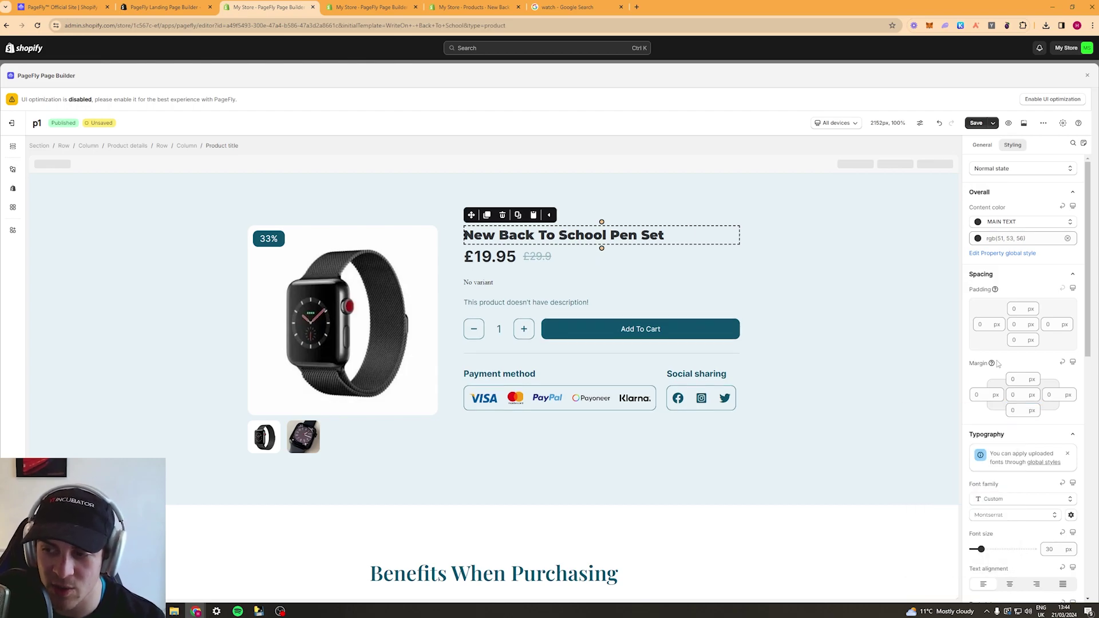
{"action": "left_click", "coordinate": [655, 203]}
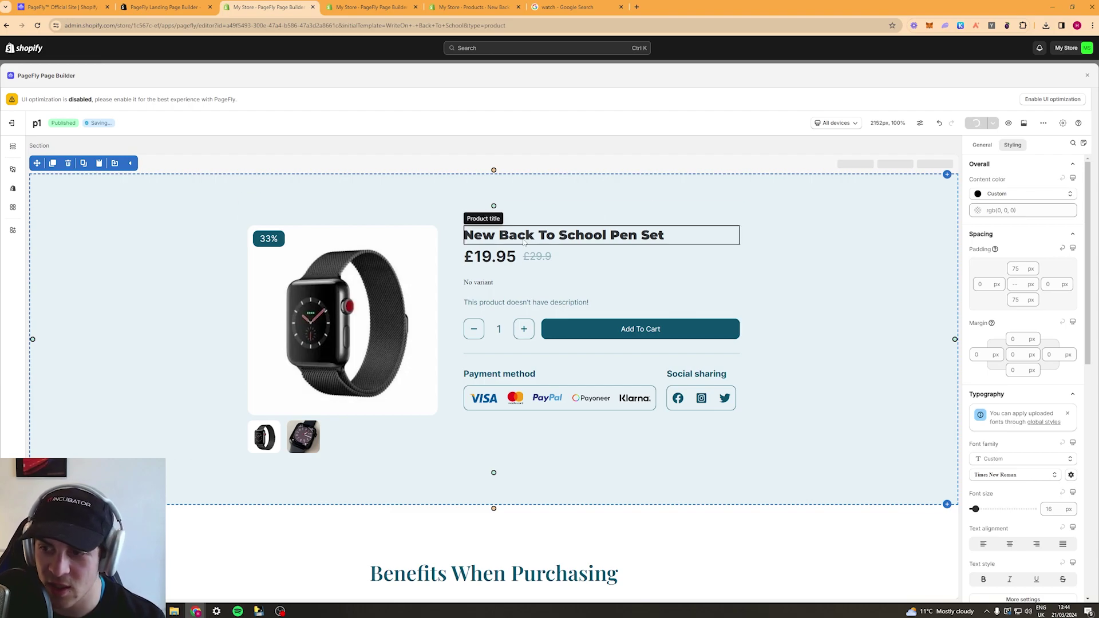
Set the current price's font size to 22 px and save the page.
{"action": "left_click", "coordinate": [487, 256]}
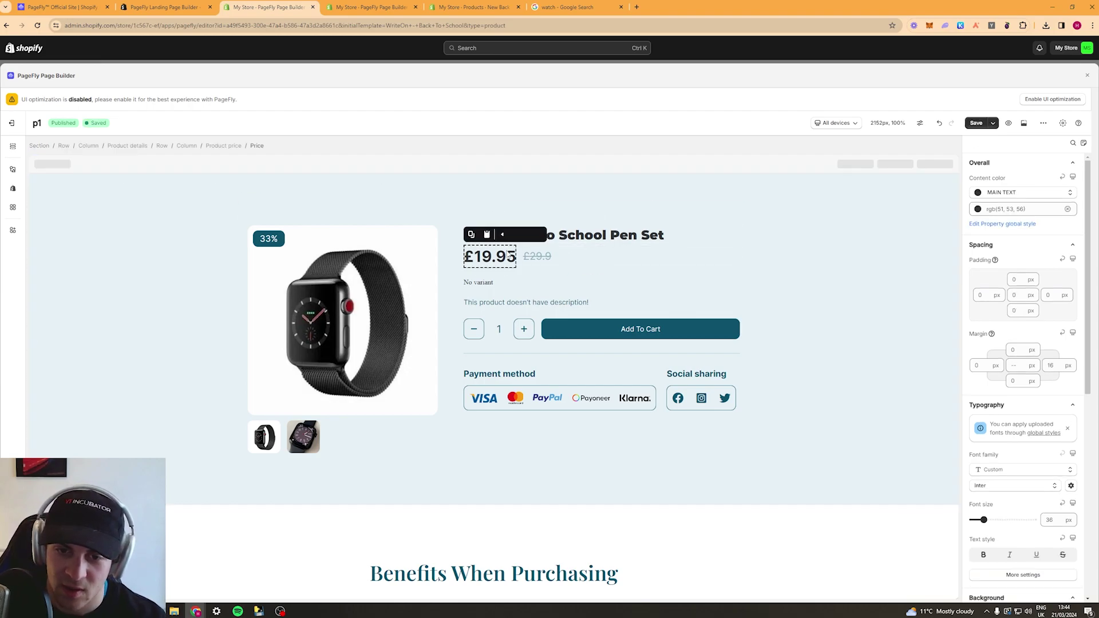
{"action": "double_click", "coordinate": [1049, 520]}
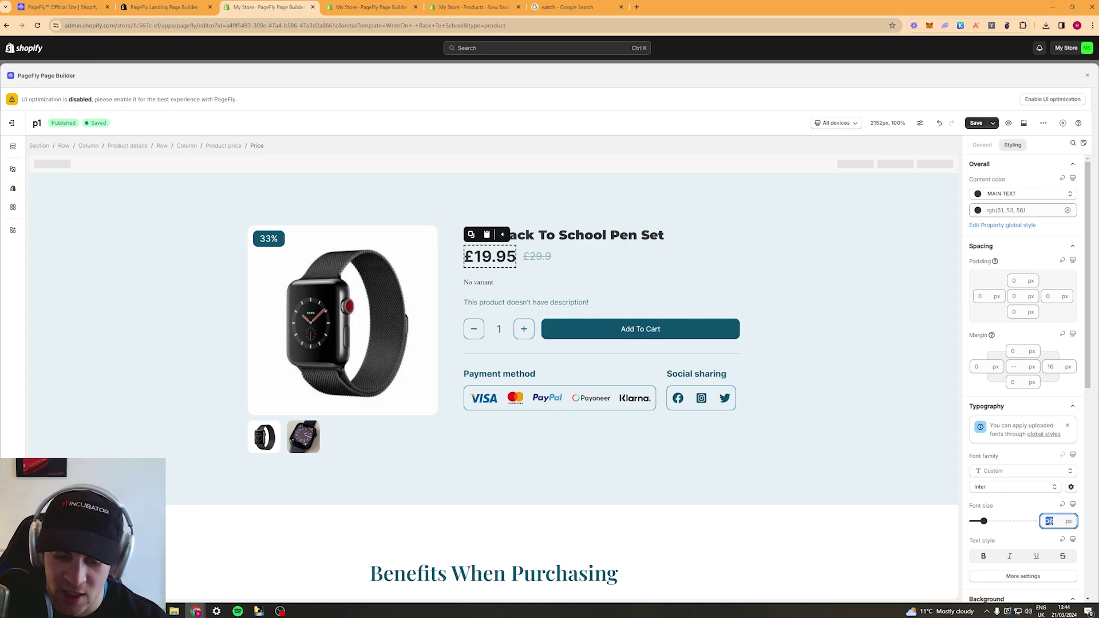
{"action": "type", "text": "18"}
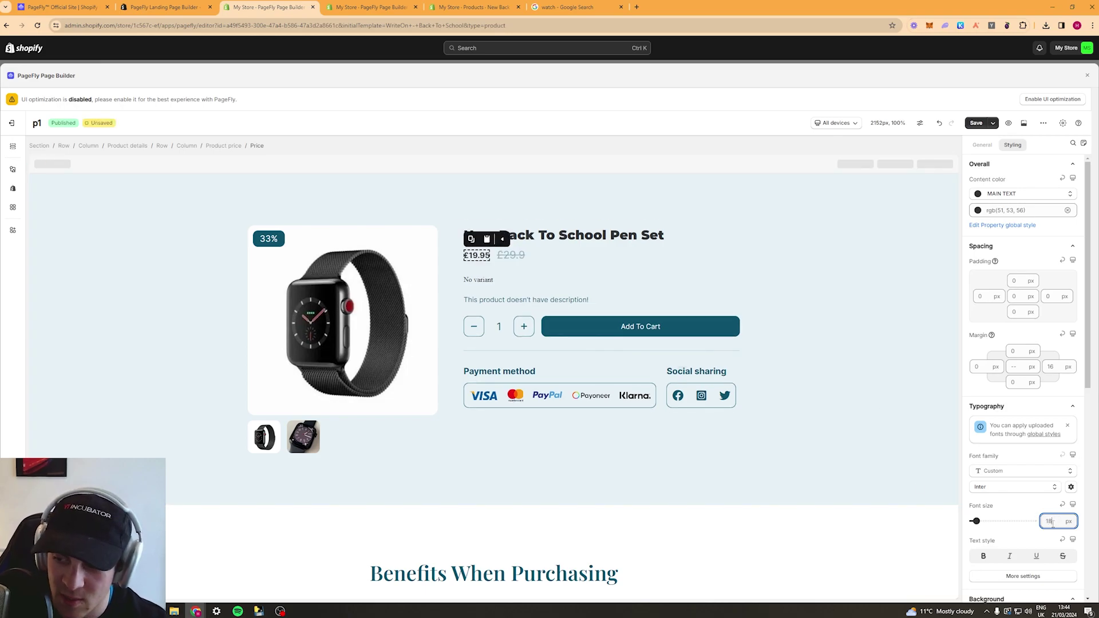
{"action": "left_click", "coordinate": [760, 226]}
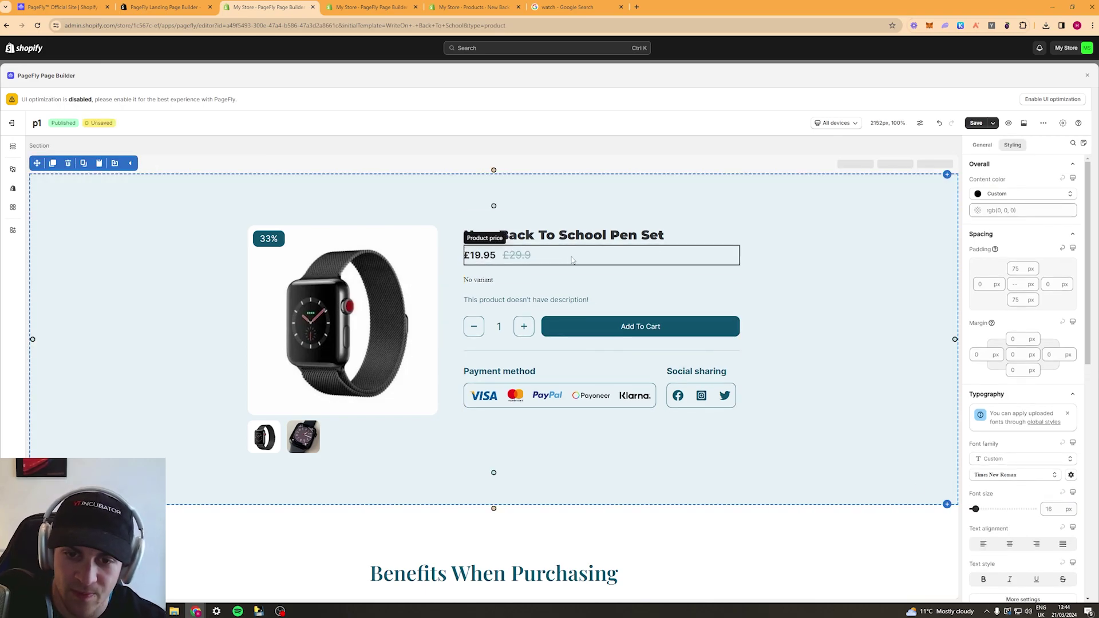
{"action": "left_click", "coordinate": [518, 255]}
{"action": "left_click", "coordinate": [480, 256]}
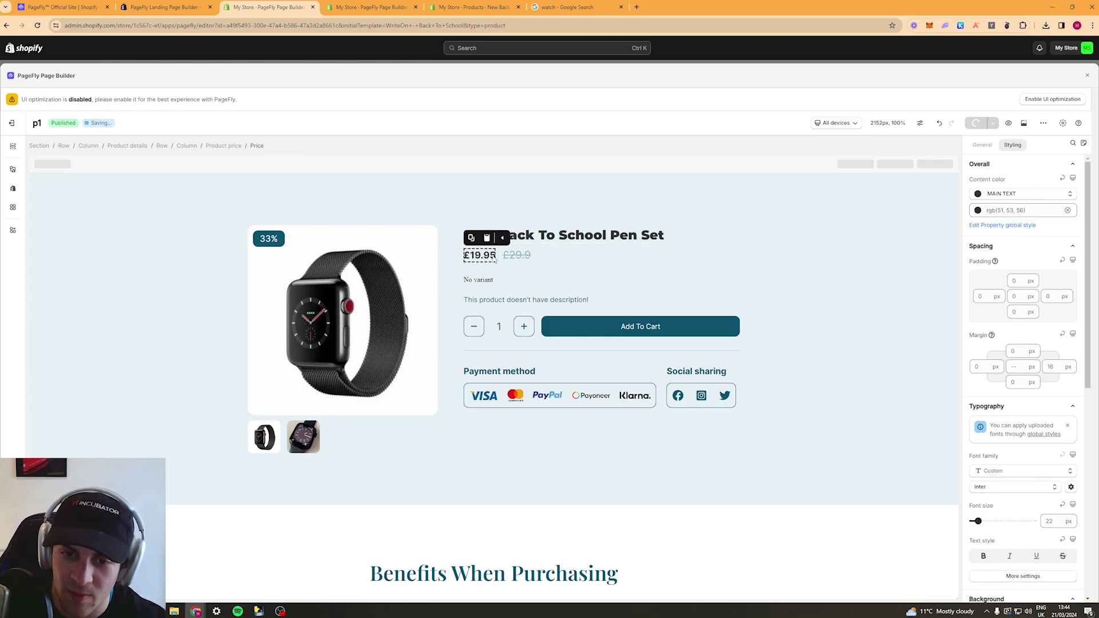
Set the compare-at price's right padding to 0 px and save the page.
{"action": "left_click", "coordinate": [523, 255]}
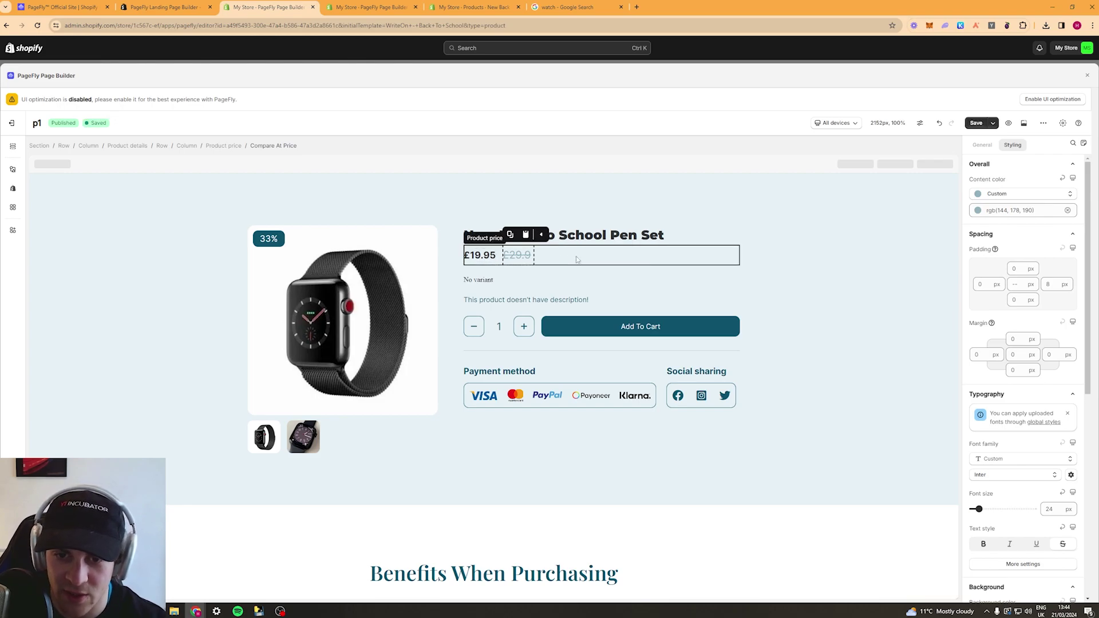
{"action": "left_click", "coordinate": [622, 235]}
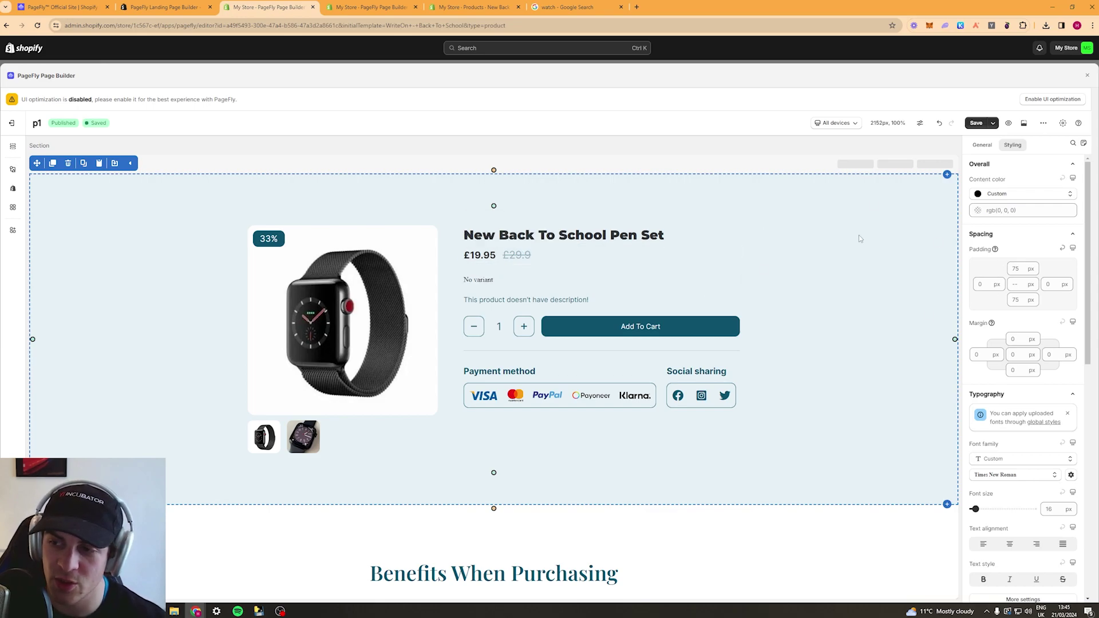
{"action": "left_click", "coordinate": [530, 261]}
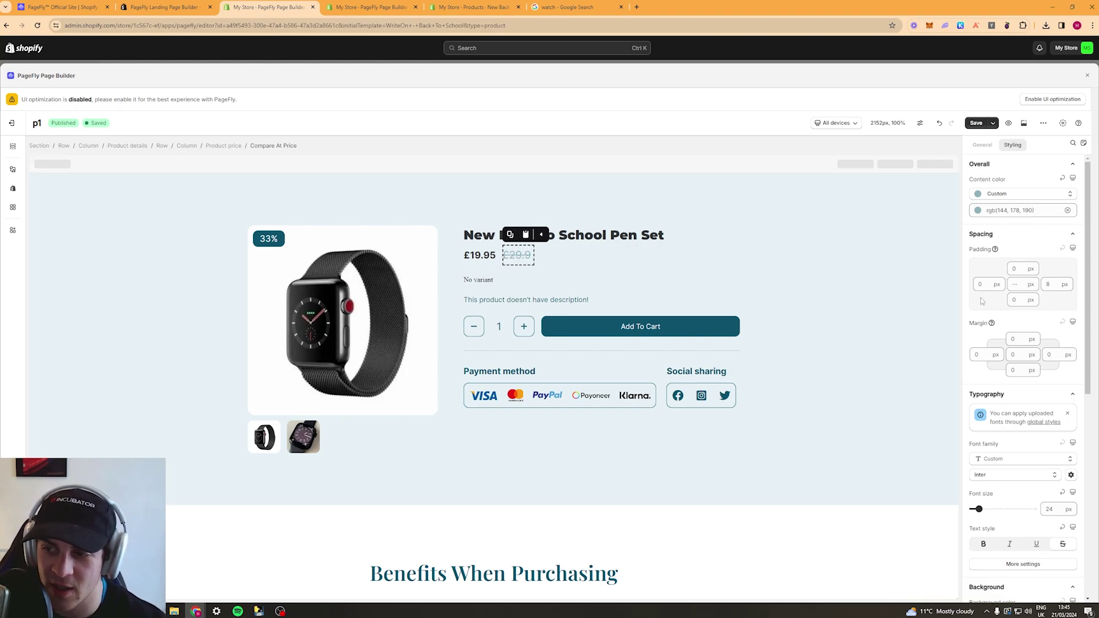
{"action": "left_click", "coordinate": [1051, 286]}
{"action": "left_click", "coordinate": [792, 295]}
{"action": "left_click", "coordinate": [510, 256]}
{"action": "key", "text": "ctrl+s"}
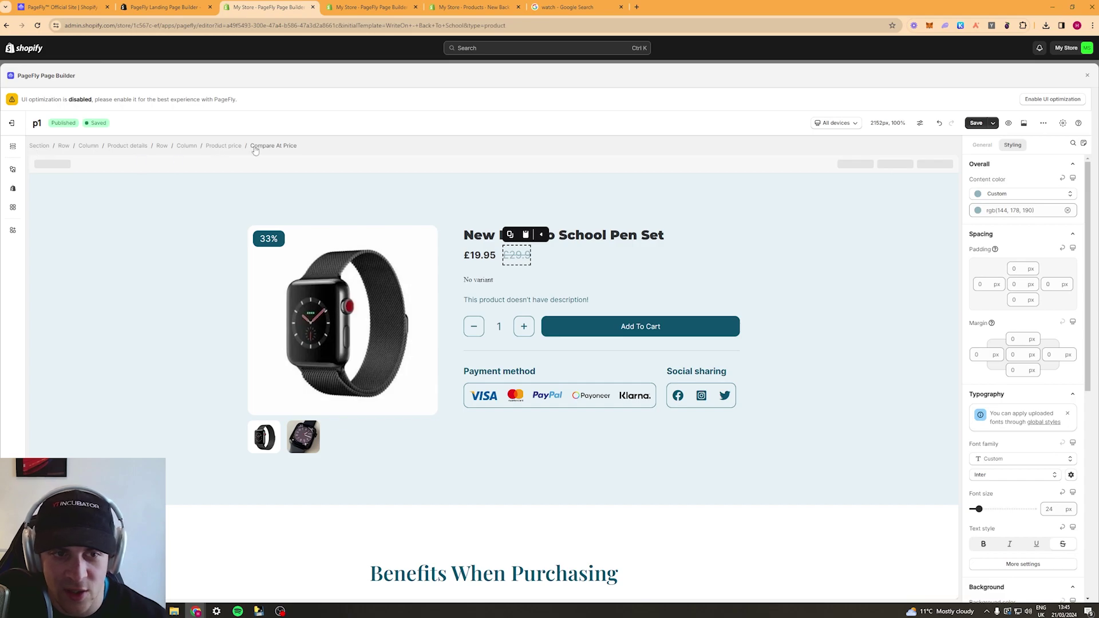
Set the bottom margin of the whole product price element to 0 px.
{"action": "left_click", "coordinate": [221, 147]}
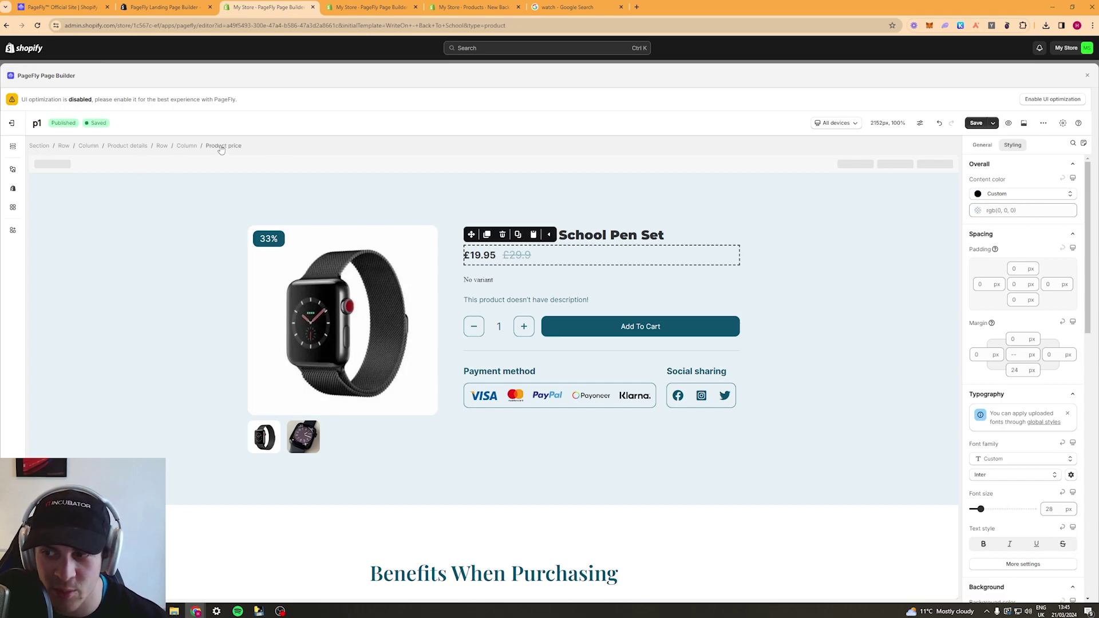
{"action": "double_click", "coordinate": [1012, 370]}
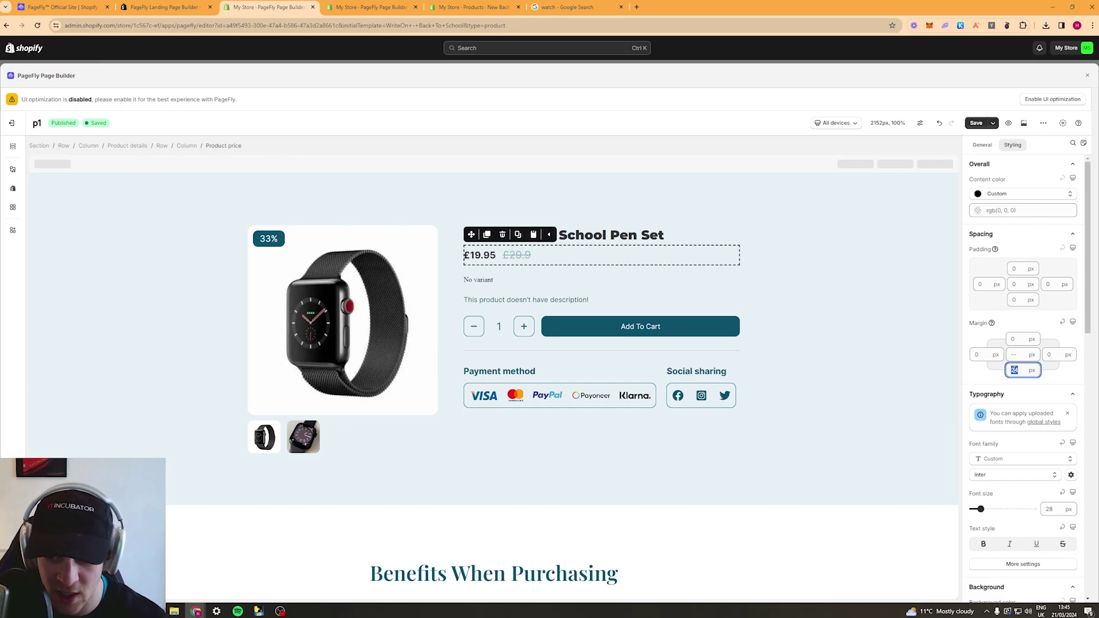
{"action": "type", "text": "0"}
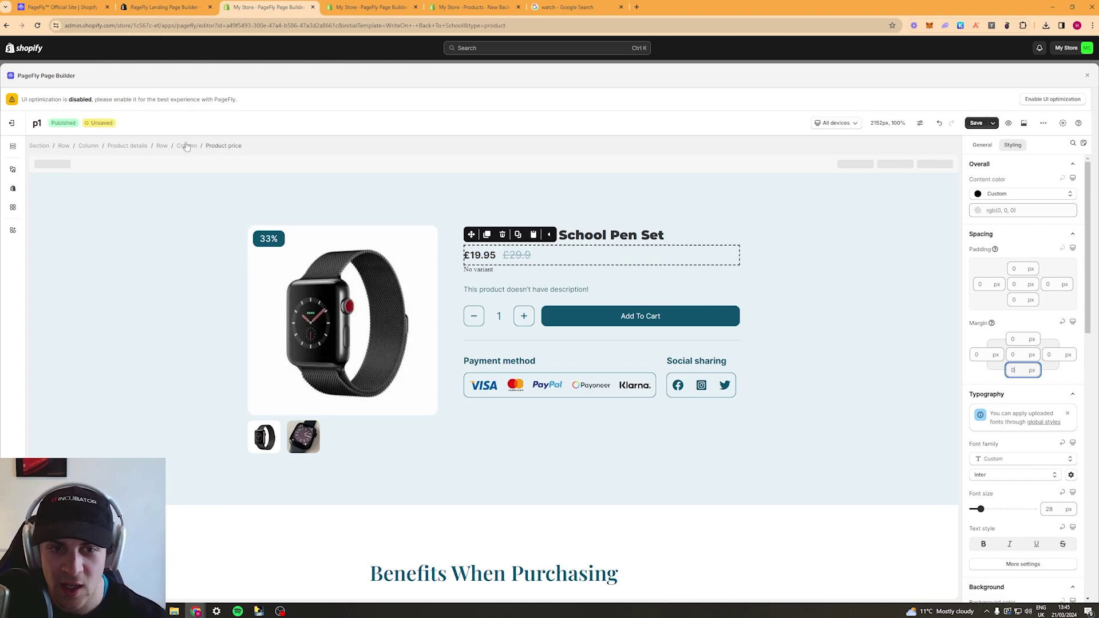
Set the left and right margins of the row inside the product details to 0 px and save the page.
{"action": "left_click", "coordinate": [186, 146]}
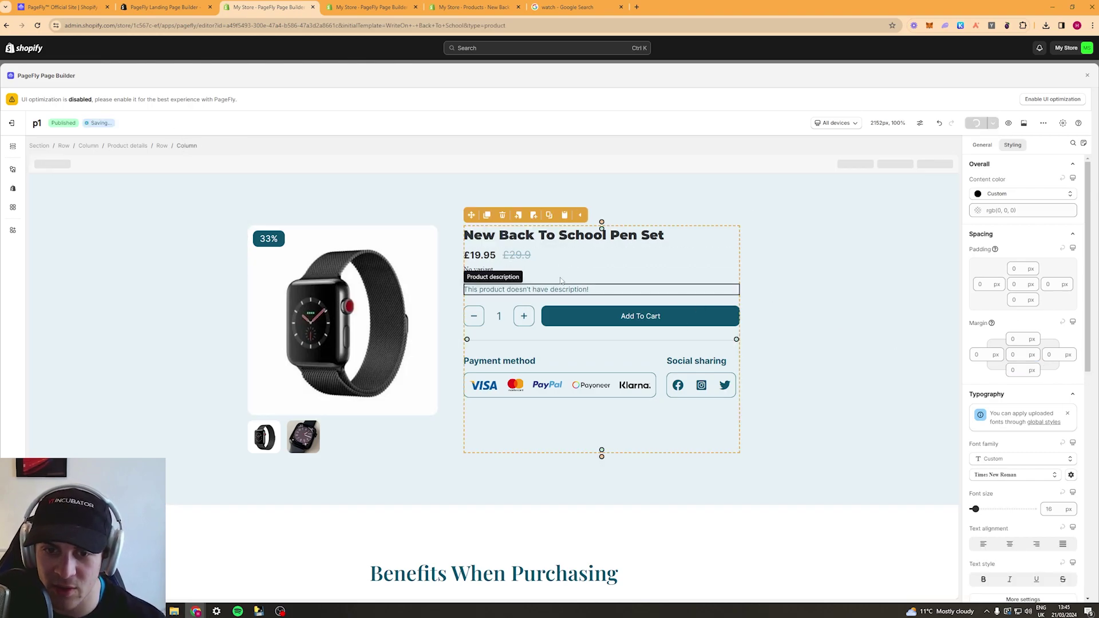
{"action": "left_click", "coordinate": [161, 146]}
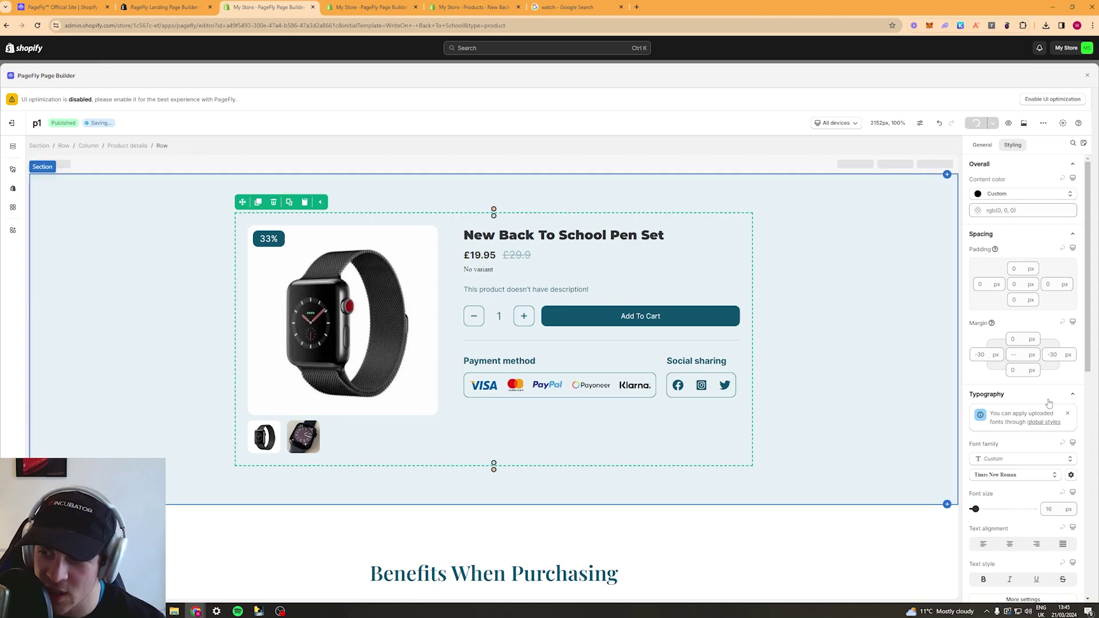
{"action": "double_click", "coordinate": [981, 354]}
{"action": "type", "text": "0"}
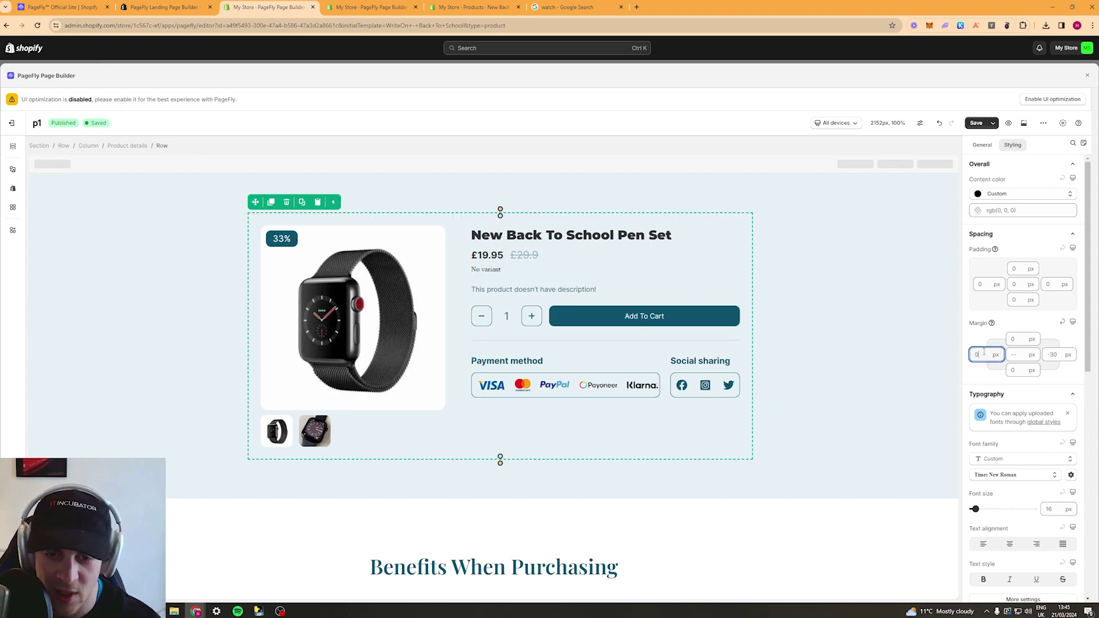
{"action": "double_click", "coordinate": [1056, 354]}
{"action": "type", "text": "0"}
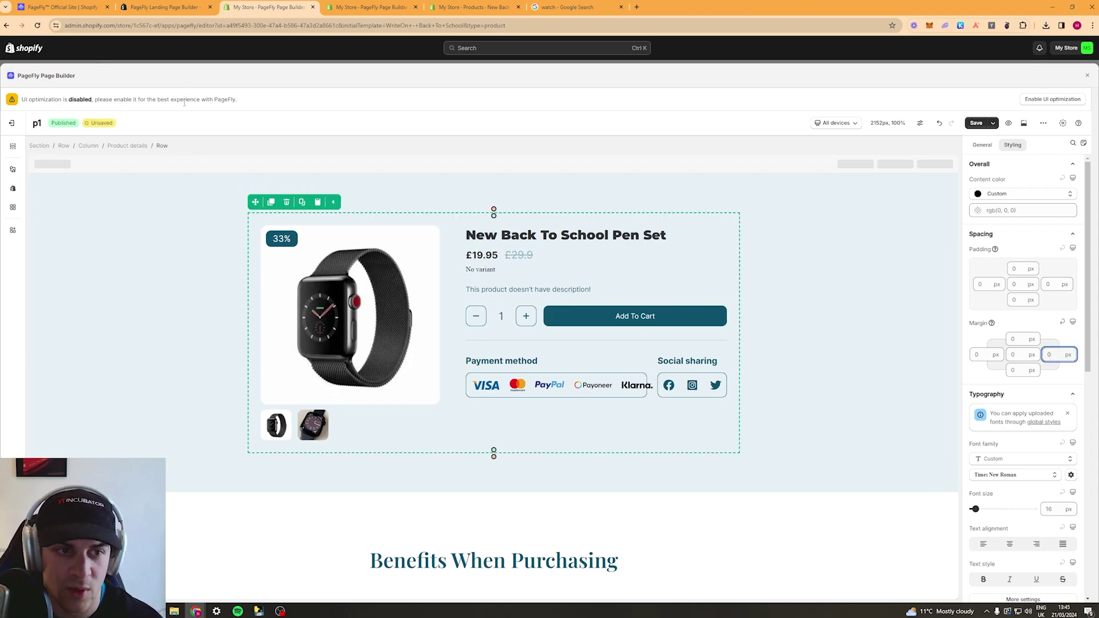
{"action": "left_click", "coordinate": [127, 146]}
{"action": "key", "text": "ctrl+s"}
Set the top and bottom padding of the product section to 0 px and save the page.
{"action": "left_click", "coordinate": [96, 147]}
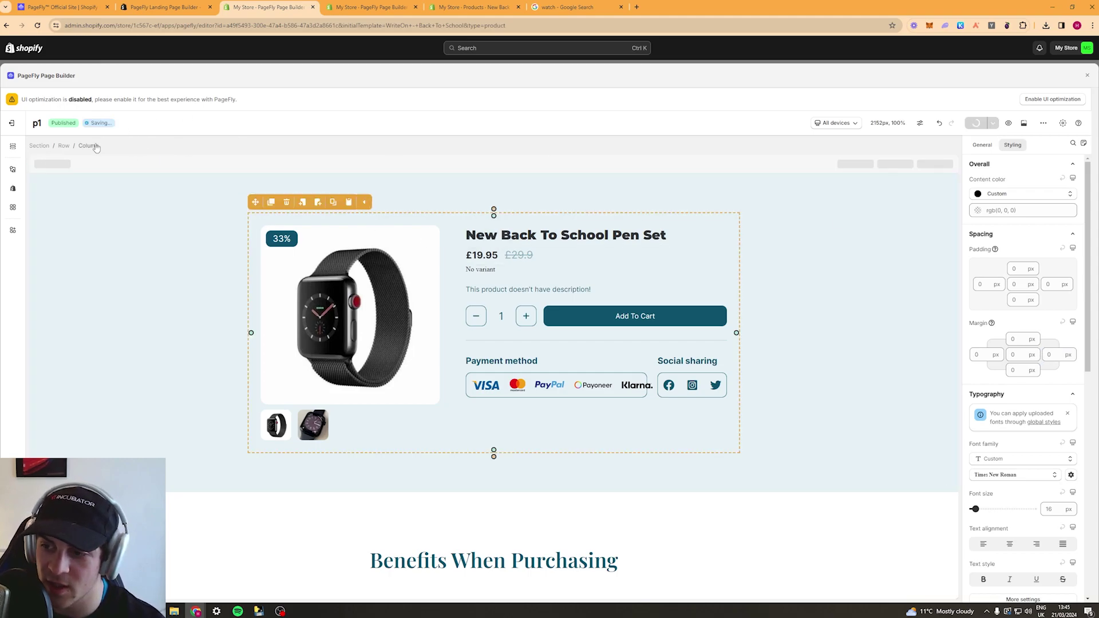
{"action": "left_click", "coordinate": [63, 147]}
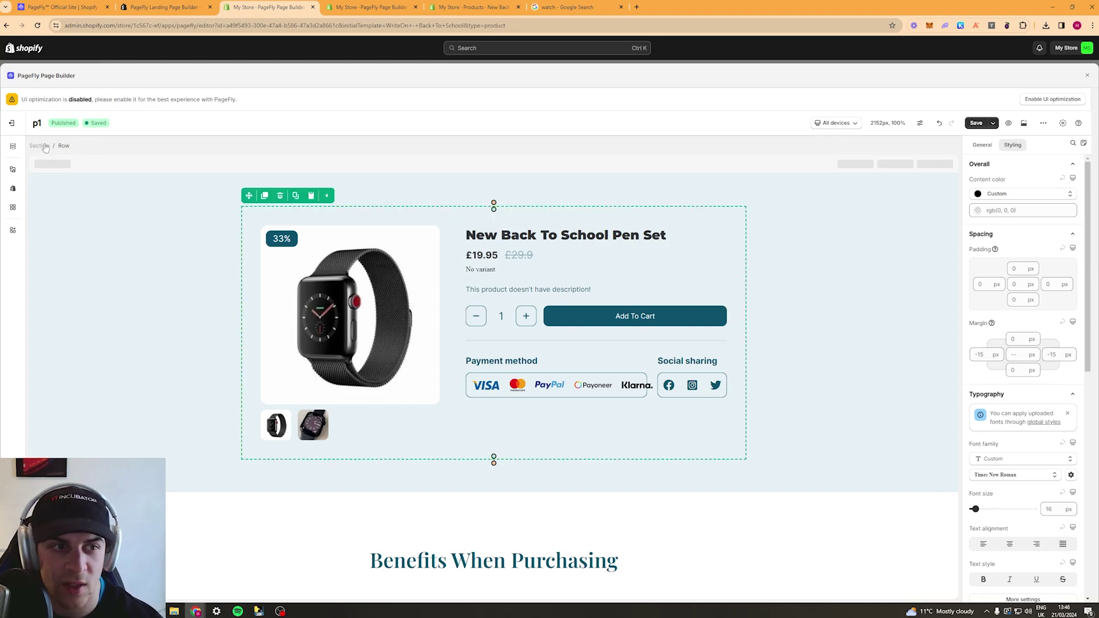
{"action": "left_click", "coordinate": [911, 294]}
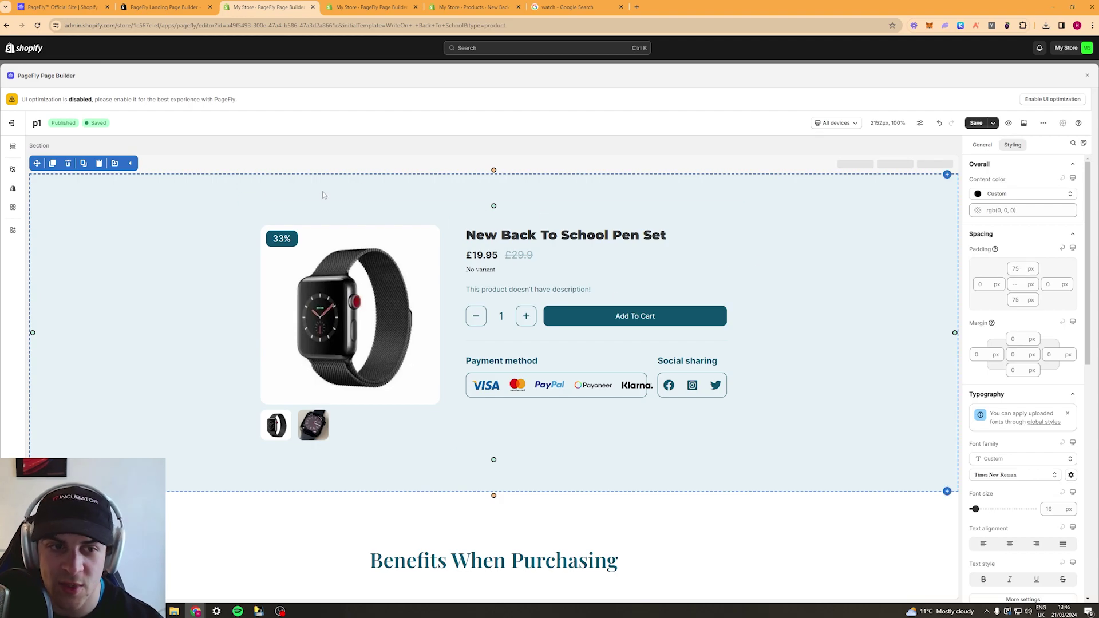
{"action": "left_click", "coordinate": [1015, 268]}
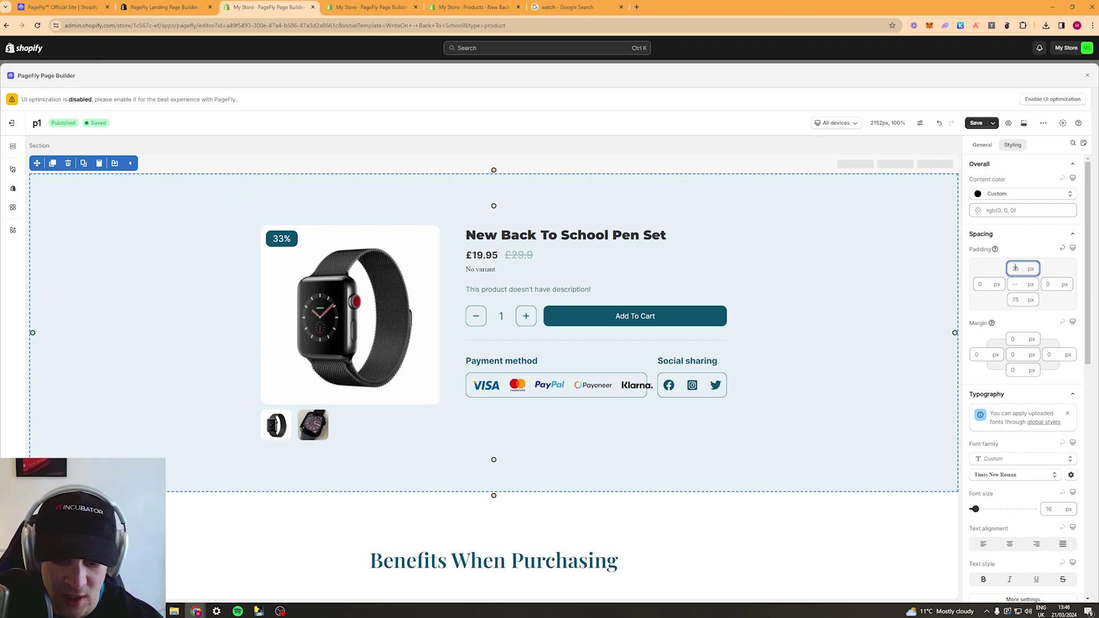
{"action": "type", "text": "20"}
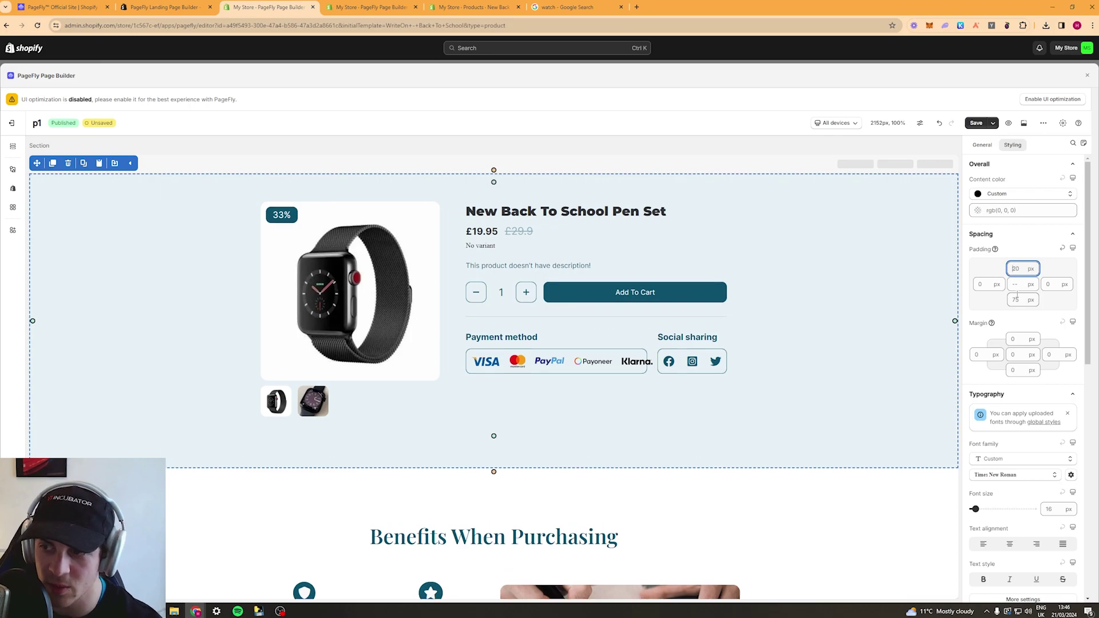
{"action": "key", "text": "BackSpace"}
{"action": "key", "text": "BackSpace"}
{"action": "double_click", "coordinate": [1015, 299]}
{"action": "type", "text": "0"}
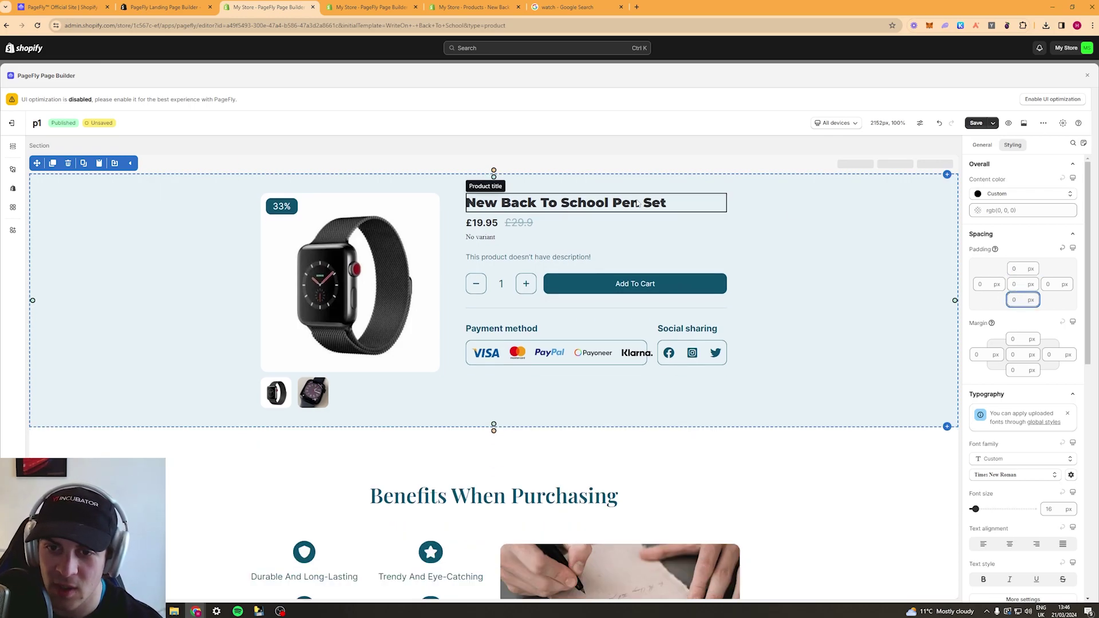
{"action": "key", "text": "ctrl+s"}
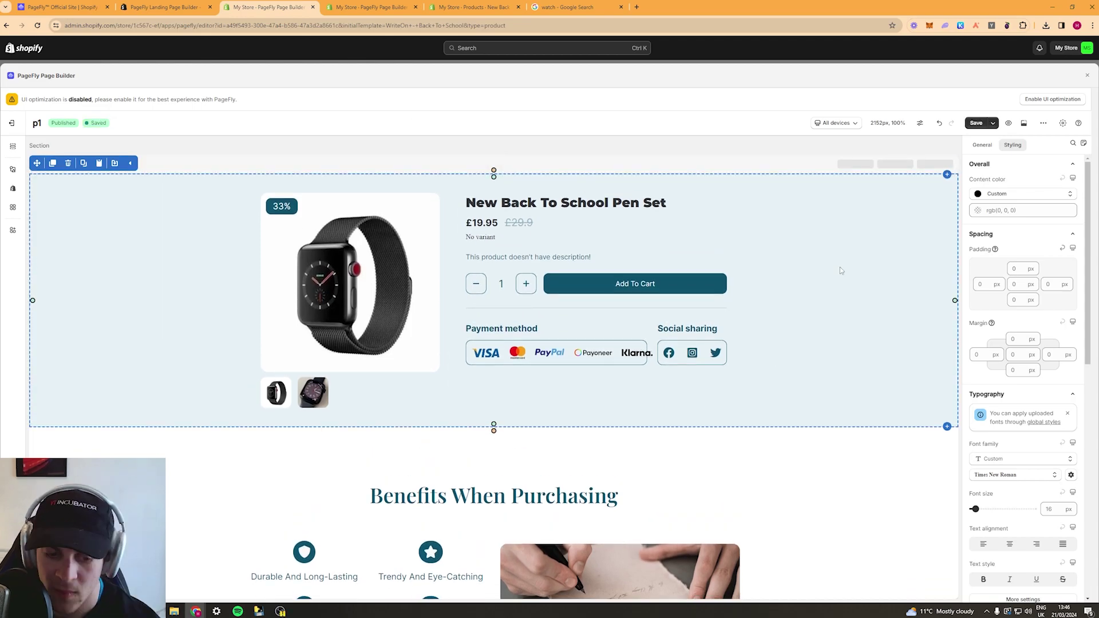
Try the single-price display options for the product price, return to showing both prices, and save the page.
{"action": "left_click", "coordinate": [553, 230]}
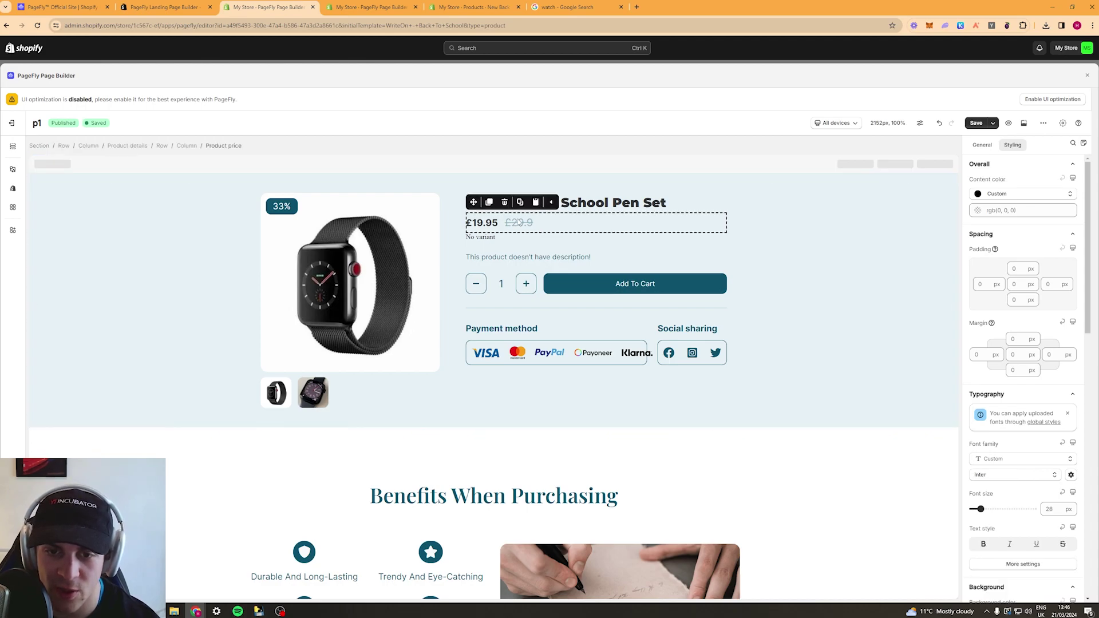
{"action": "left_click", "coordinate": [982, 145]}
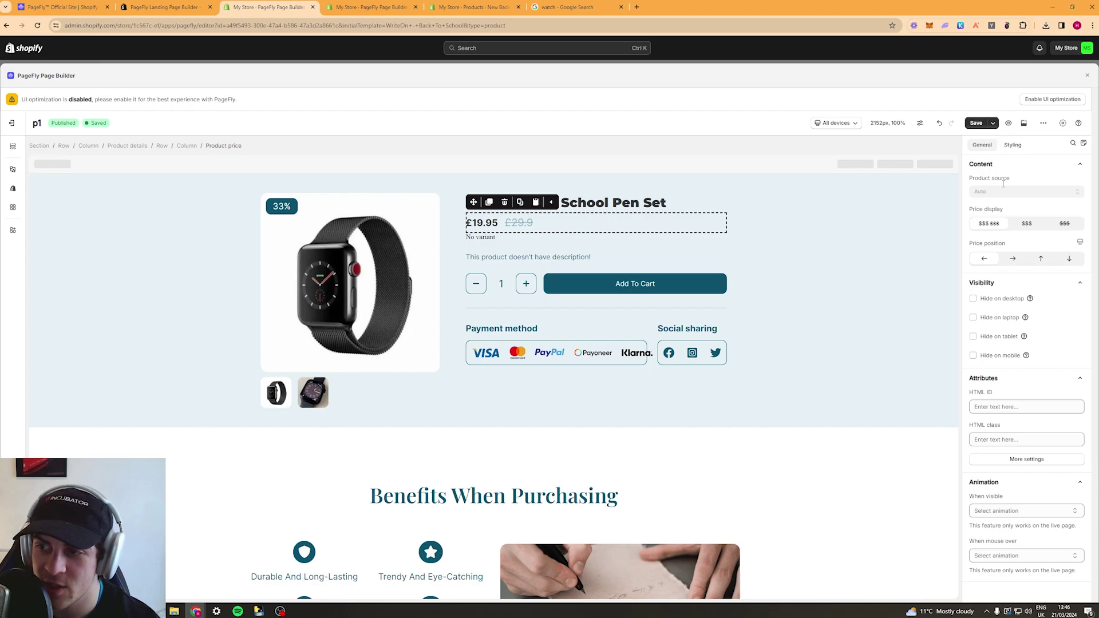
{"action": "left_click_drag", "start_coordinate": [969, 210], "coordinate": [1001, 208]}
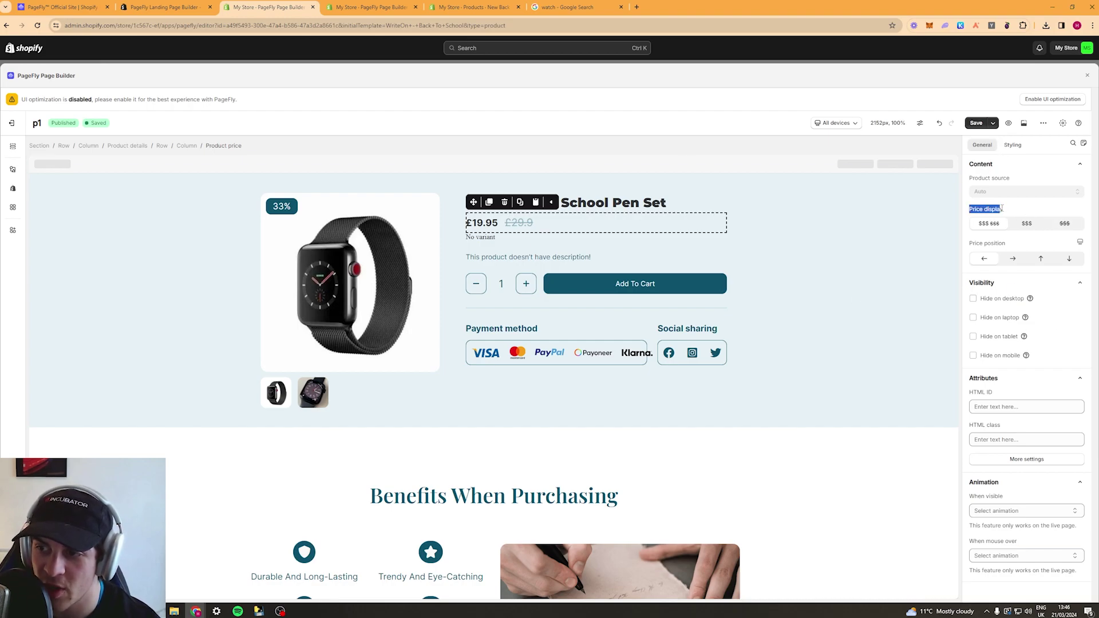
{"action": "left_click", "coordinate": [987, 227]}
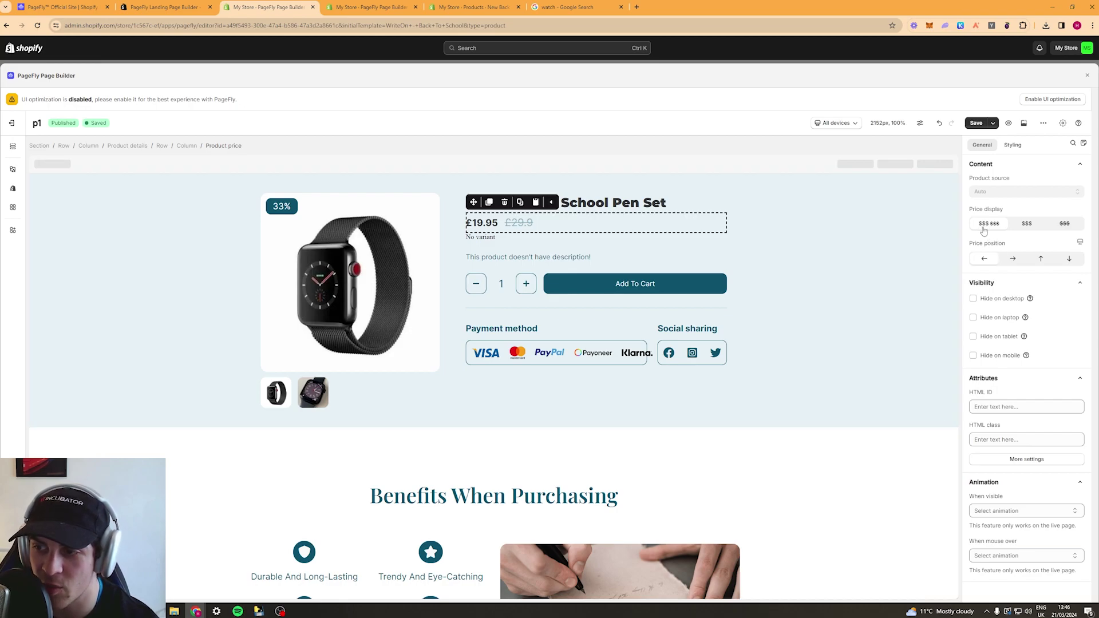
{"action": "left_click", "coordinate": [1025, 224]}
{"action": "left_click", "coordinate": [999, 224]}
{"action": "left_click", "coordinate": [1025, 227]}
{"action": "left_click", "coordinate": [1063, 225]}
{"action": "left_click", "coordinate": [1026, 225]}
{"action": "left_click", "coordinate": [990, 225]}
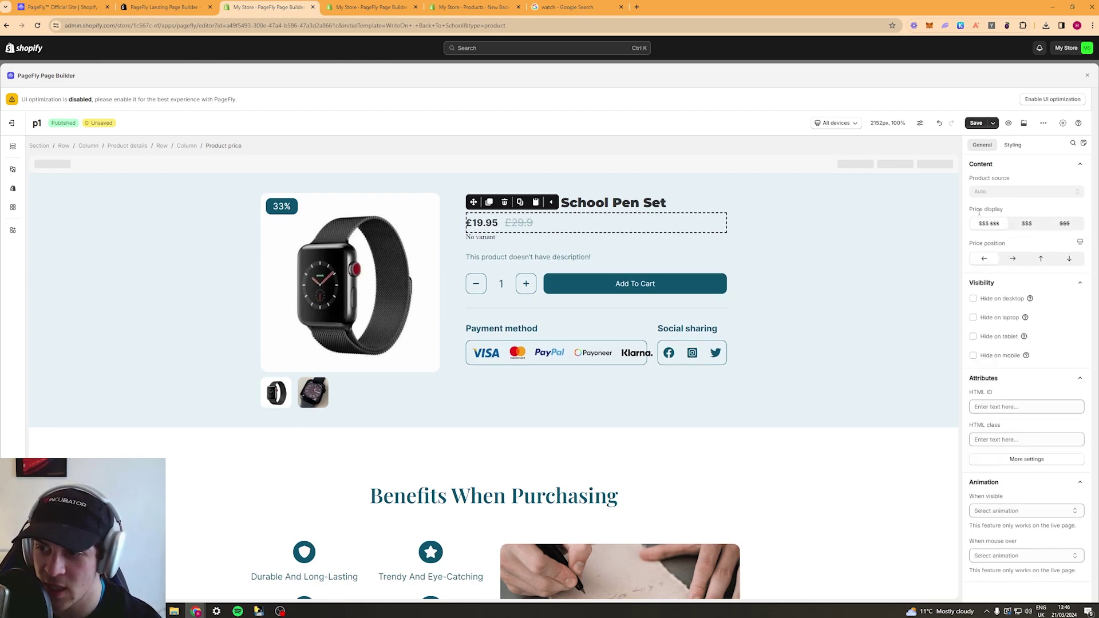
{"action": "key", "text": "ctrl+s"}
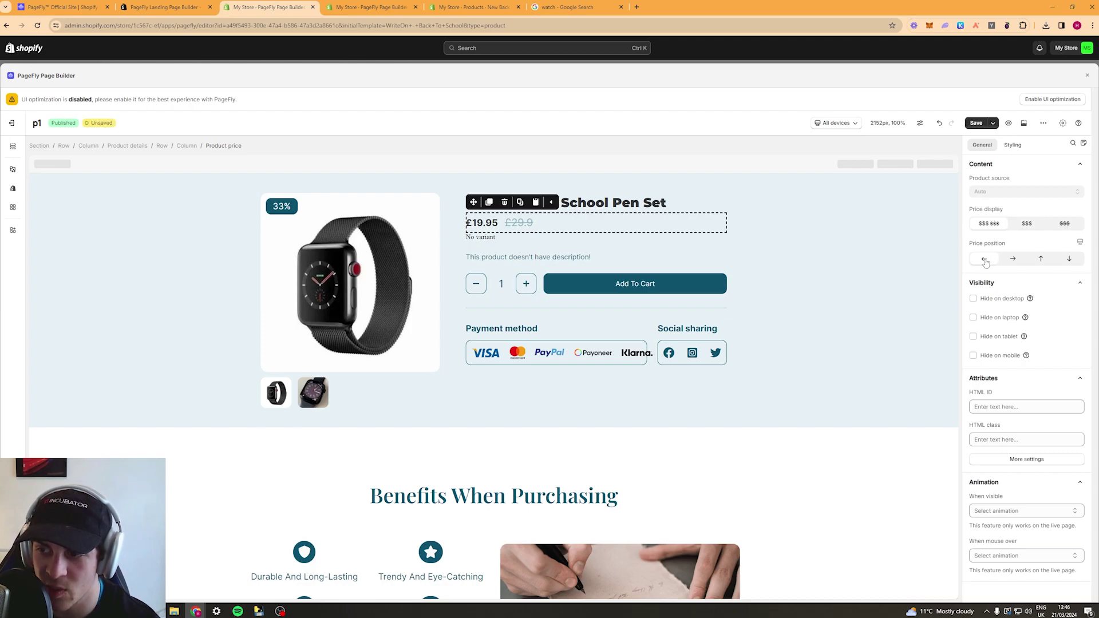
Try the right, top and bottom price positions, set the position back to left, and save the page.
{"action": "left_click", "coordinate": [1012, 258]}
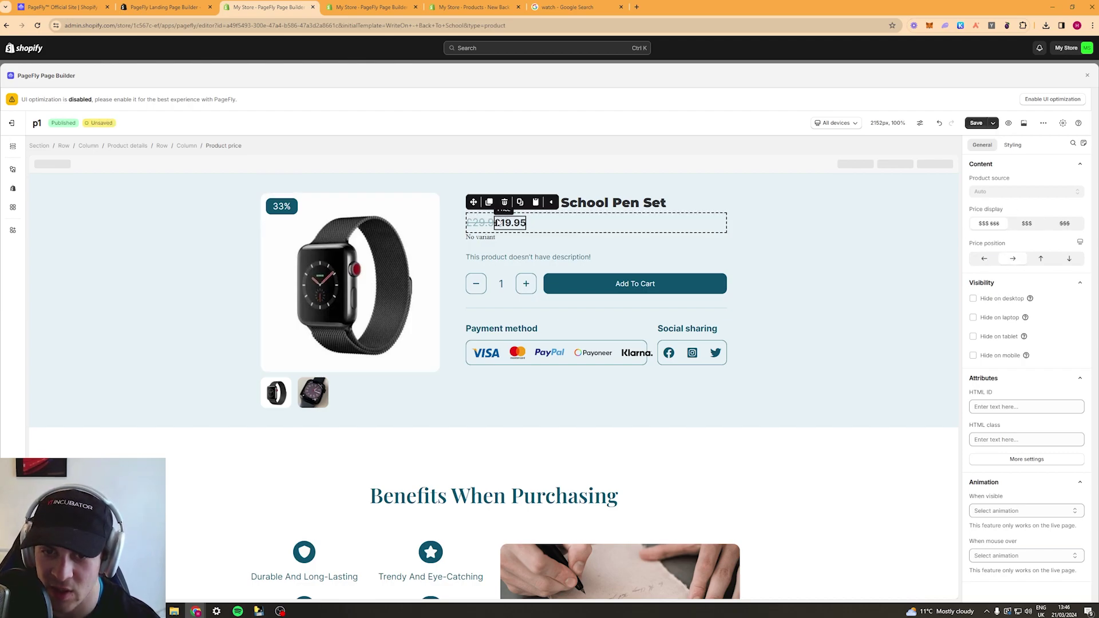
{"action": "left_click", "coordinate": [1040, 259]}
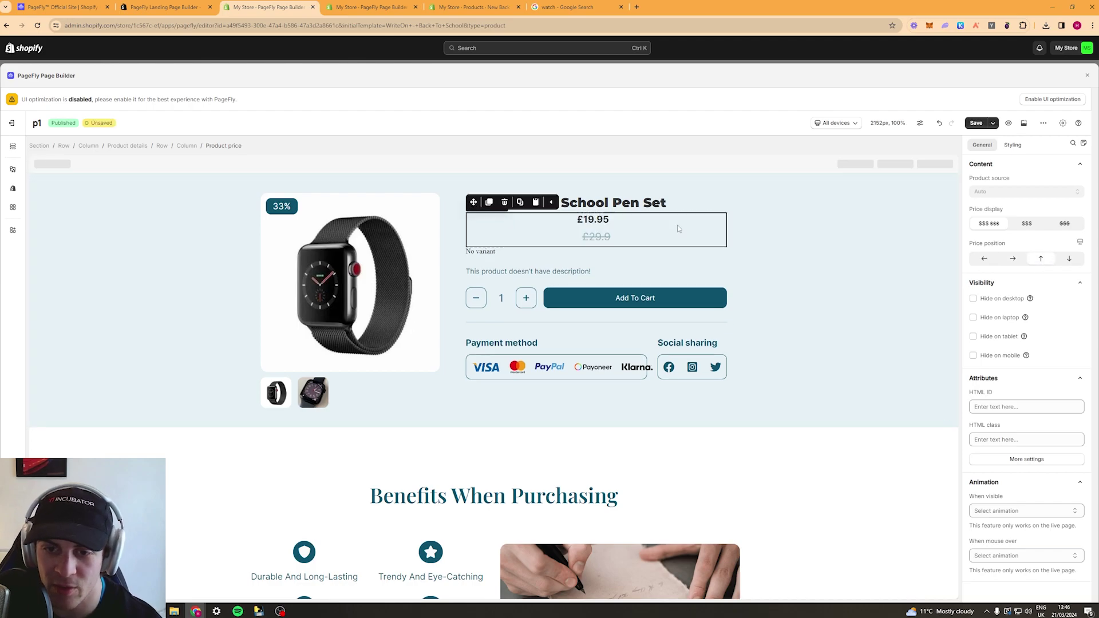
{"action": "left_click", "coordinate": [1067, 259]}
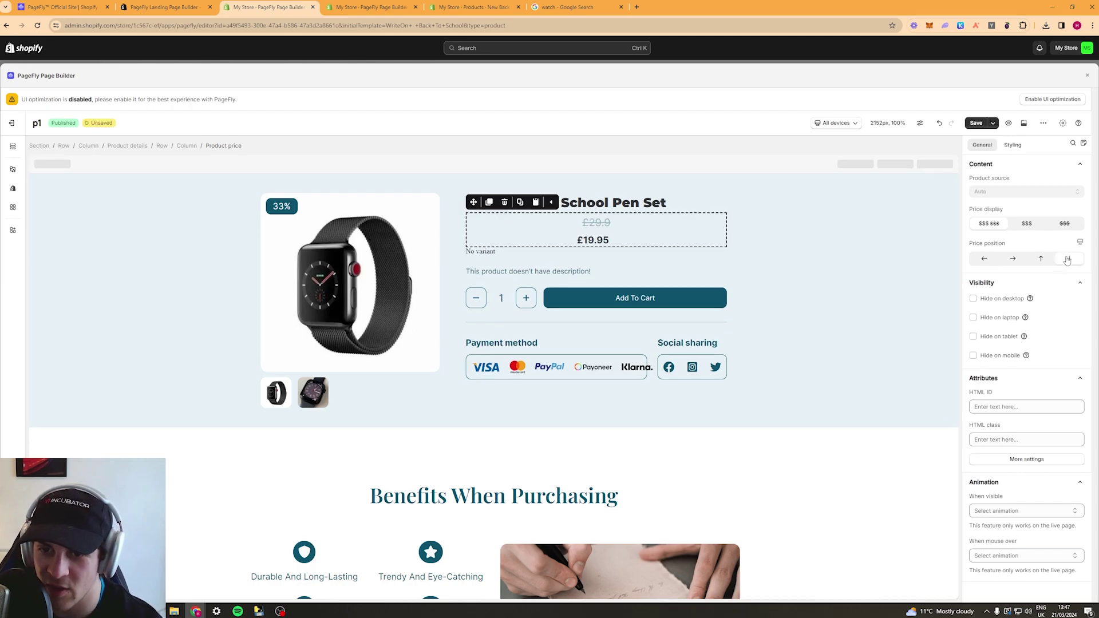
{"action": "left_click", "coordinate": [982, 260]}
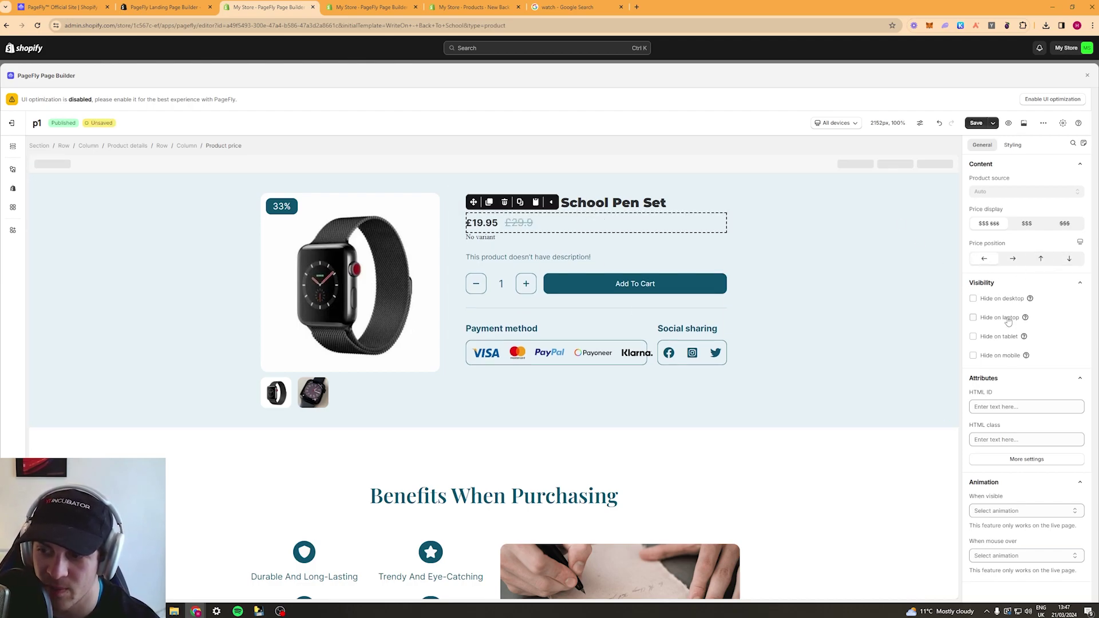
{"action": "key", "text": "ctrl+s"}
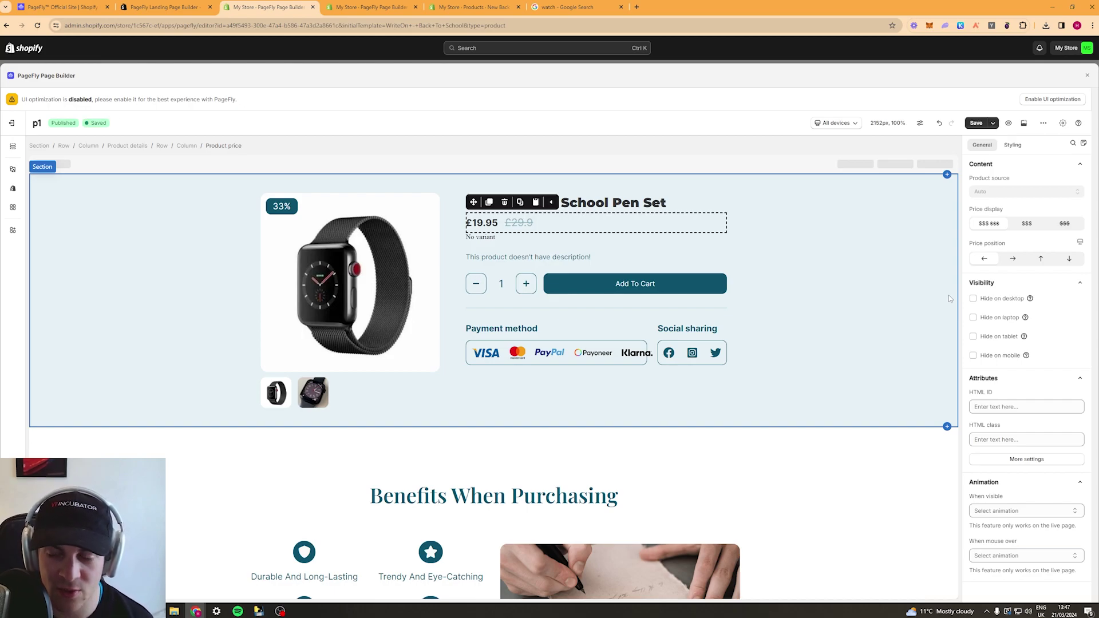
Try hiding the product price on desktop and restore its visibility on all devices.
{"action": "left_click", "coordinate": [973, 299]}
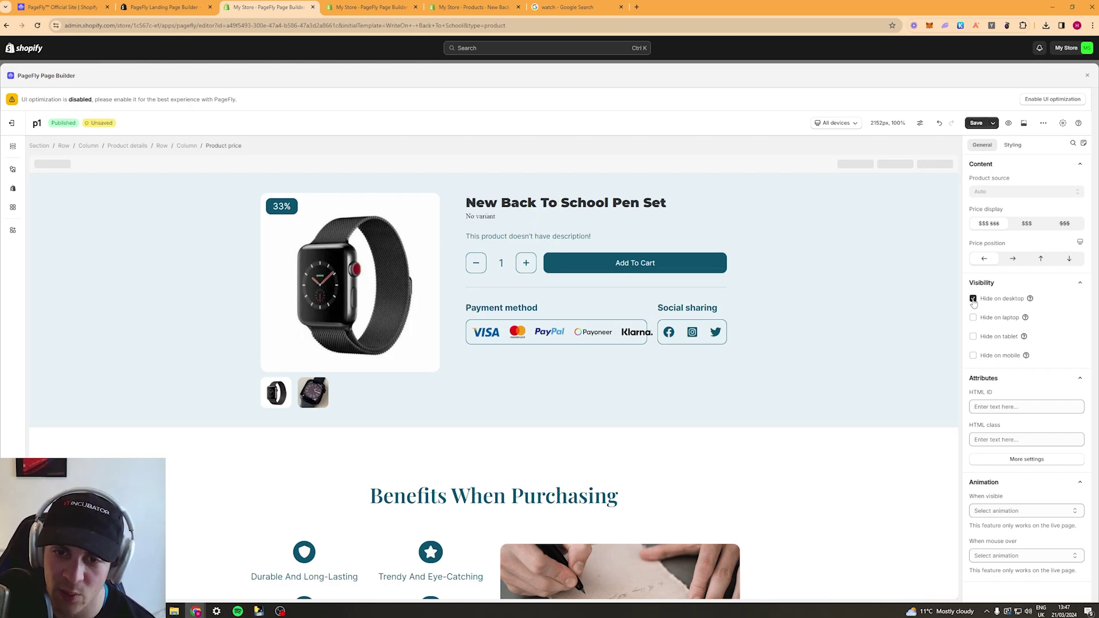
{"action": "left_click", "coordinate": [973, 299]}
{"action": "left_click", "coordinate": [973, 298]}
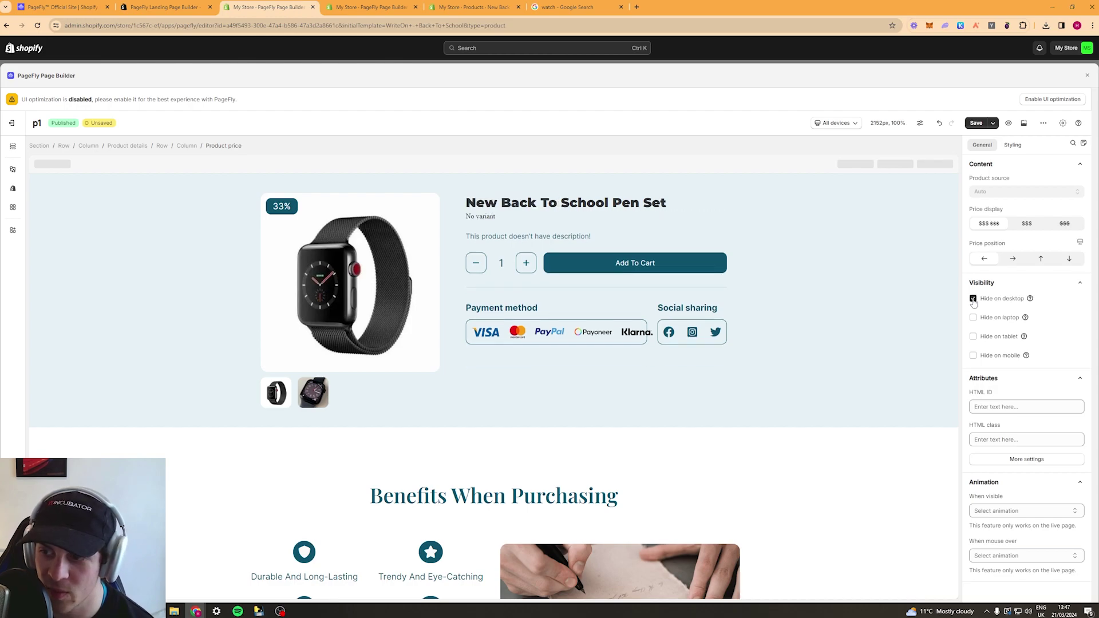
{"action": "left_click", "coordinate": [973, 298]}
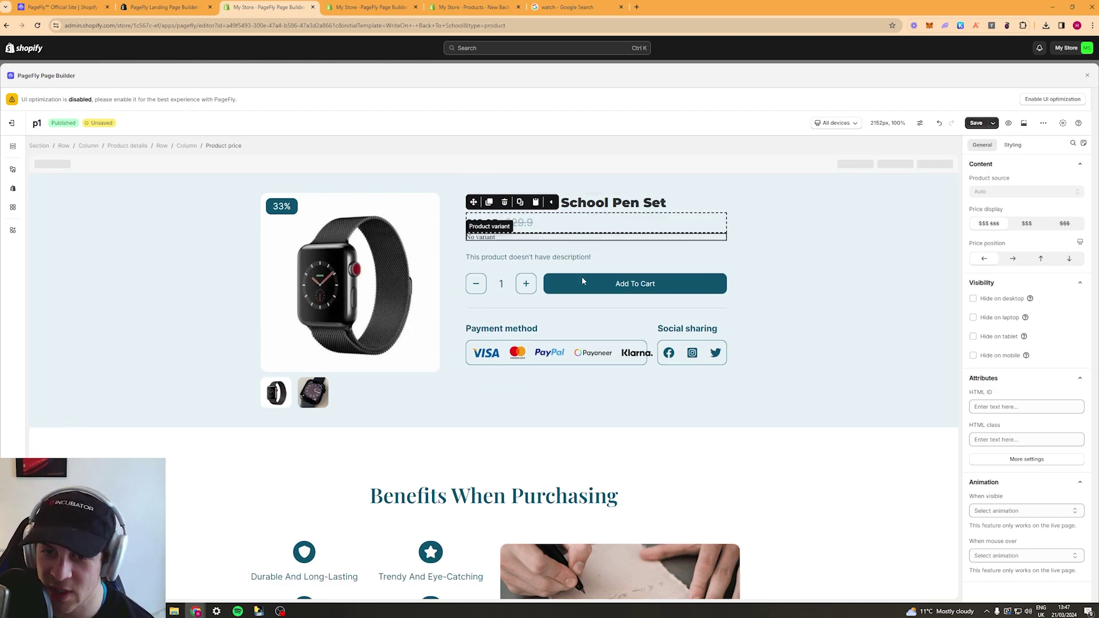
{"action": "key", "text": "ctrl+s"}
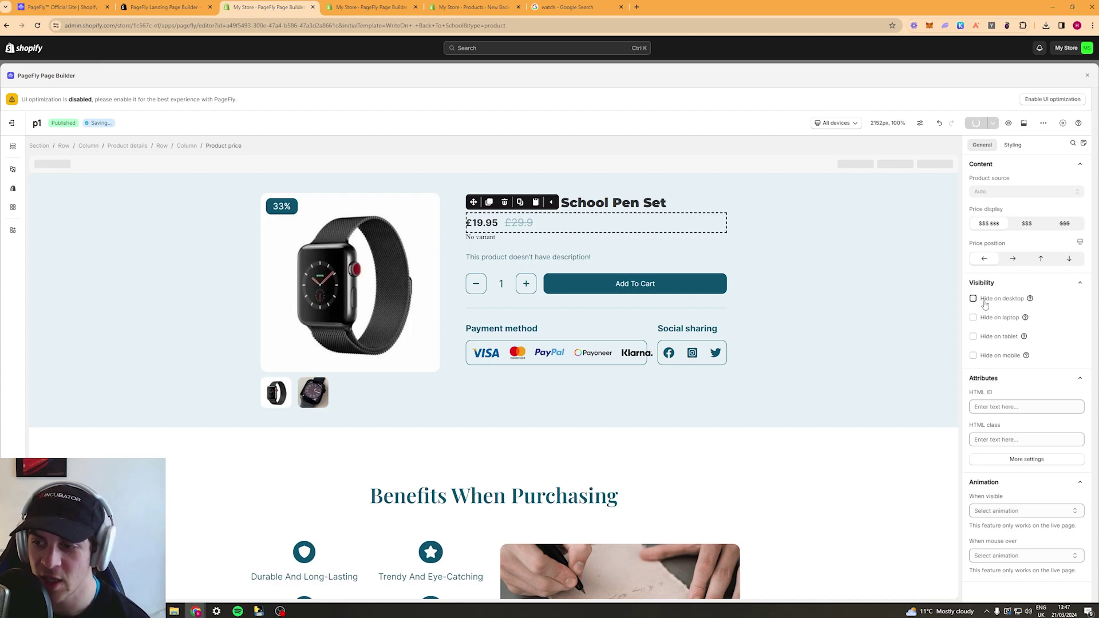
{"action": "double_click", "coordinate": [985, 304]}
{"action": "left_click", "coordinate": [973, 298]}
{"action": "left_click", "coordinate": [973, 298]}
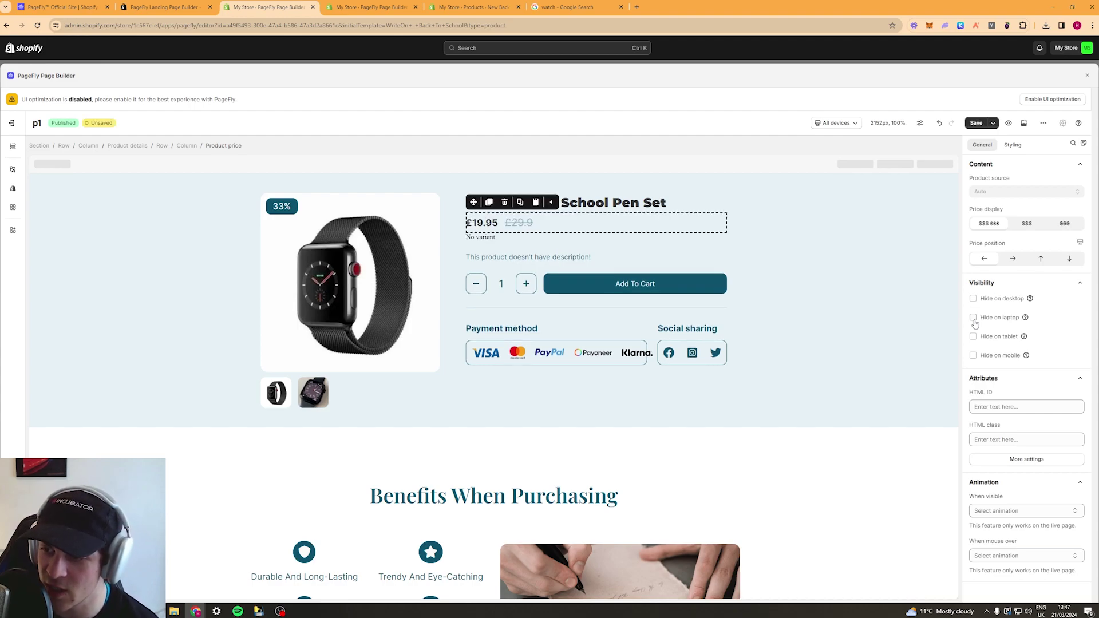
{"action": "left_click", "coordinate": [973, 318]}
{"action": "left_click", "coordinate": [972, 338]}
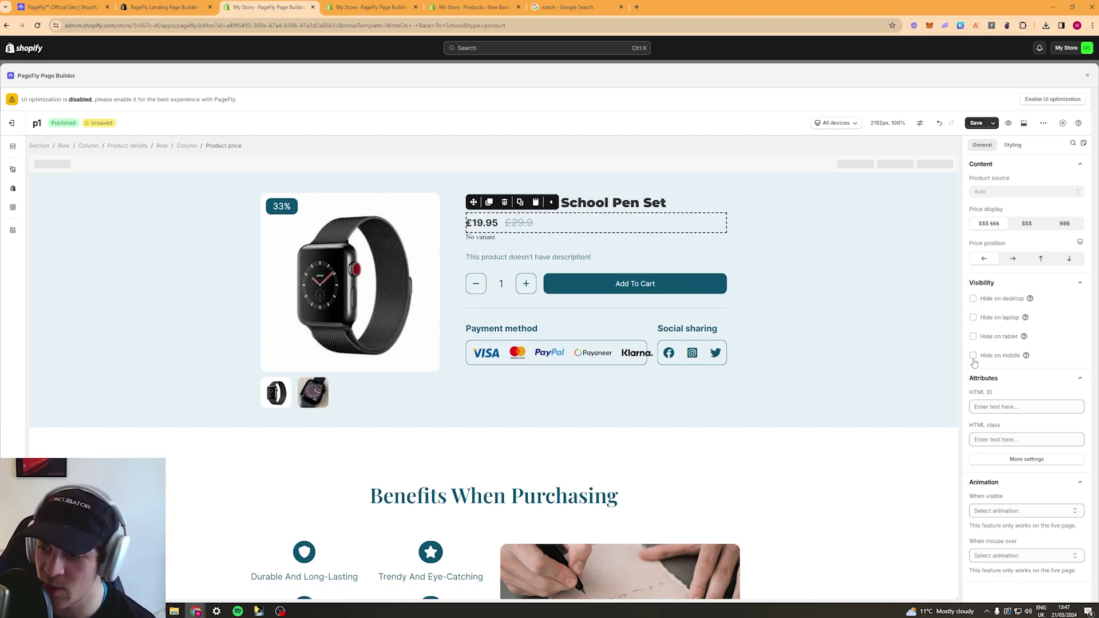
{"action": "left_click", "coordinate": [974, 356]}
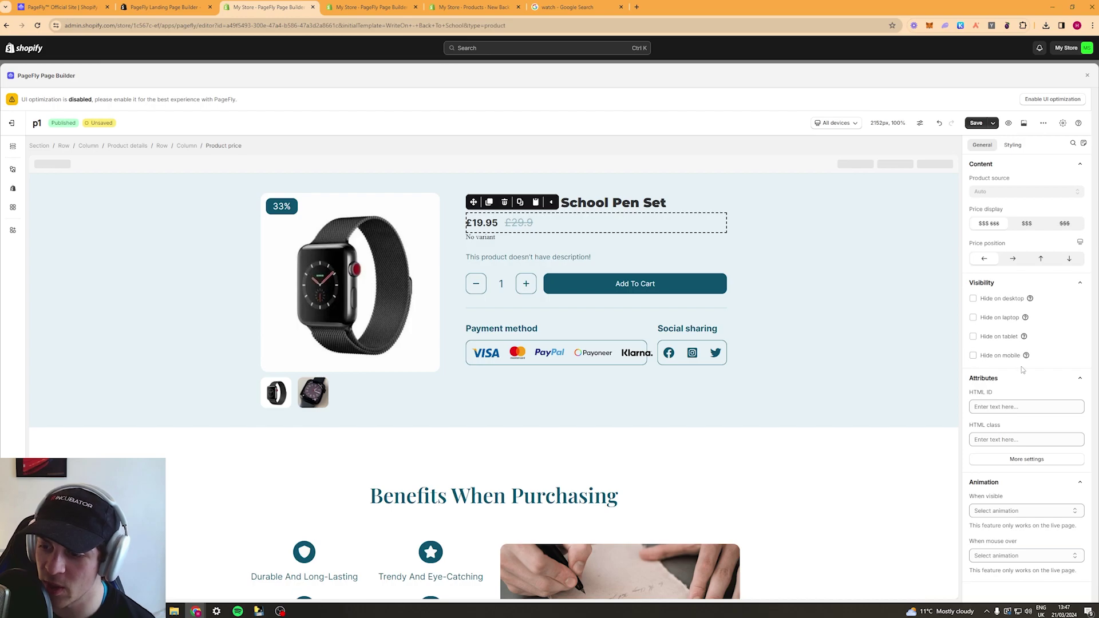
Examine the animation choices offered for the product price when it becomes visible and on mouse-over.
{"action": "left_click", "coordinate": [1030, 511]}
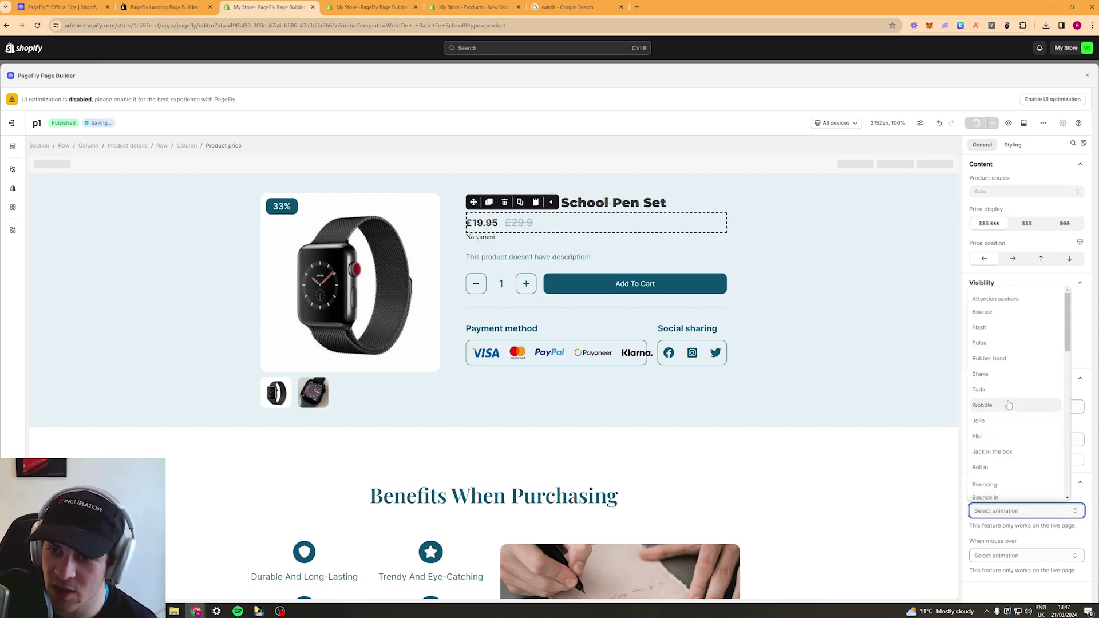
{"action": "key", "text": "Escape"}
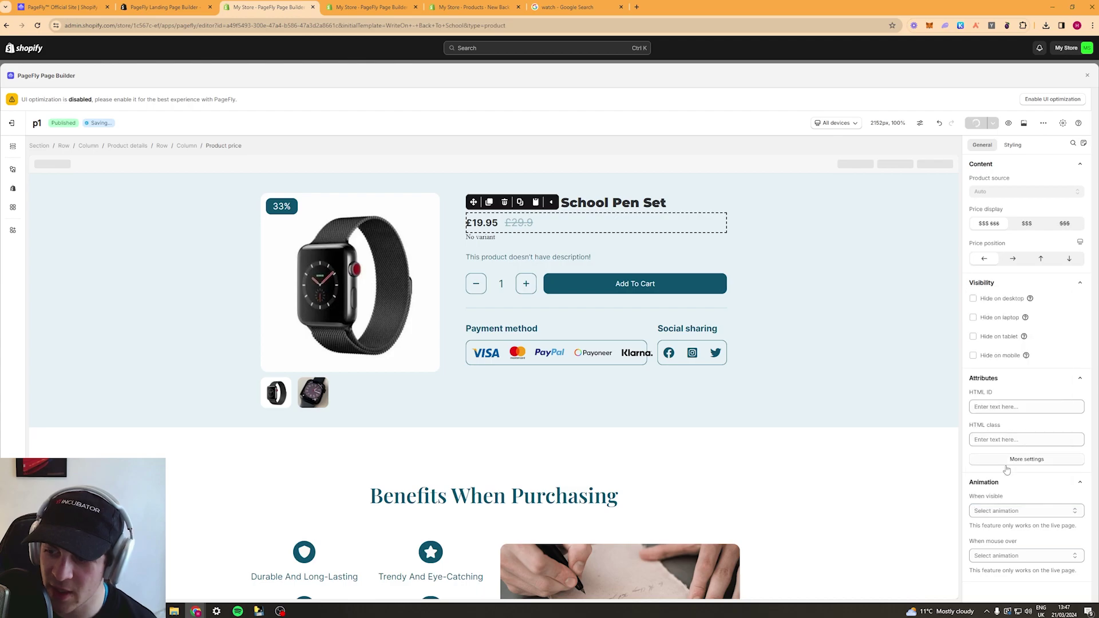
{"action": "left_click", "coordinate": [1010, 553]}
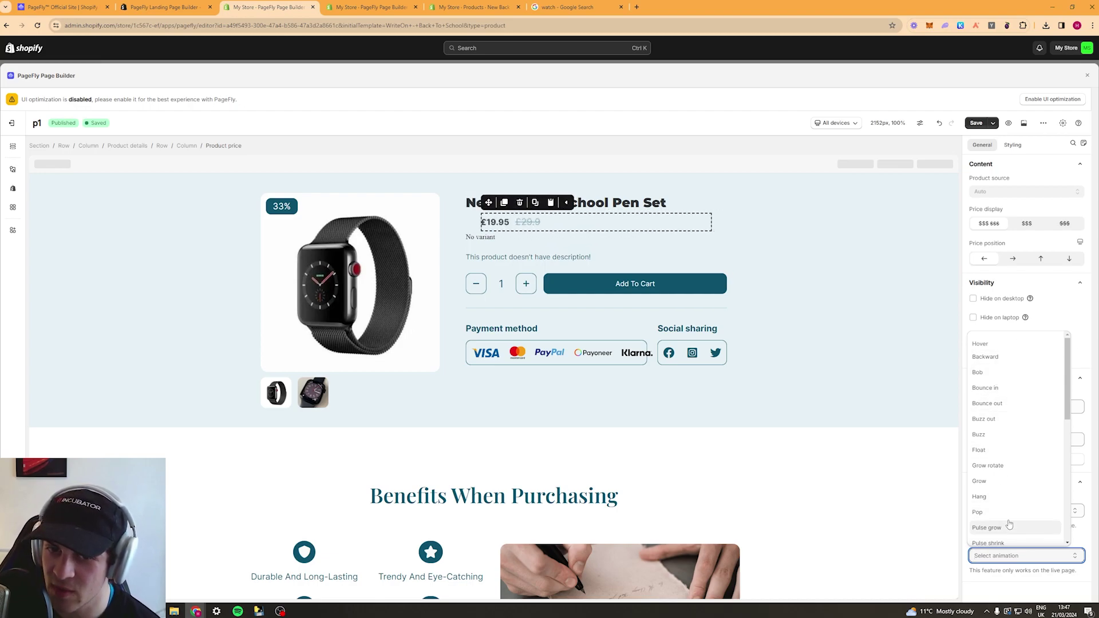
{"action": "left_click", "coordinate": [1080, 358]}
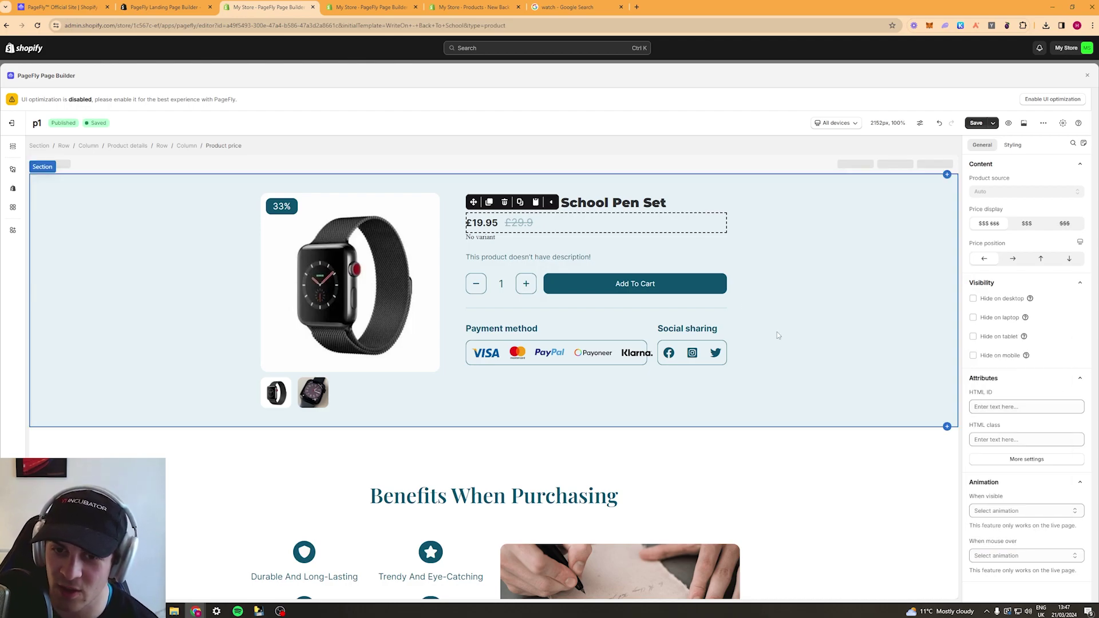
{"action": "scroll", "coordinate": [558, 343], "scroll_direction": "down", "scroll_amount": 2}
{"action": "scroll", "coordinate": [560, 359], "scroll_direction": "up", "scroll_amount": 2}
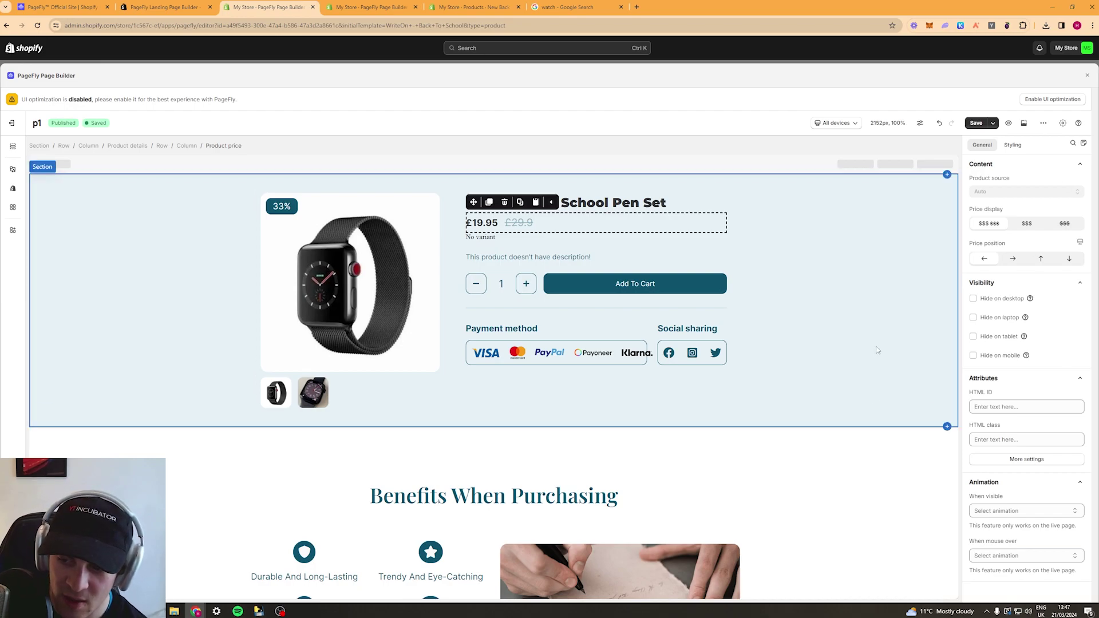
Insert a single-column layout row below the product details in the product section and select the new row.
{"action": "left_click", "coordinate": [13, 170]}
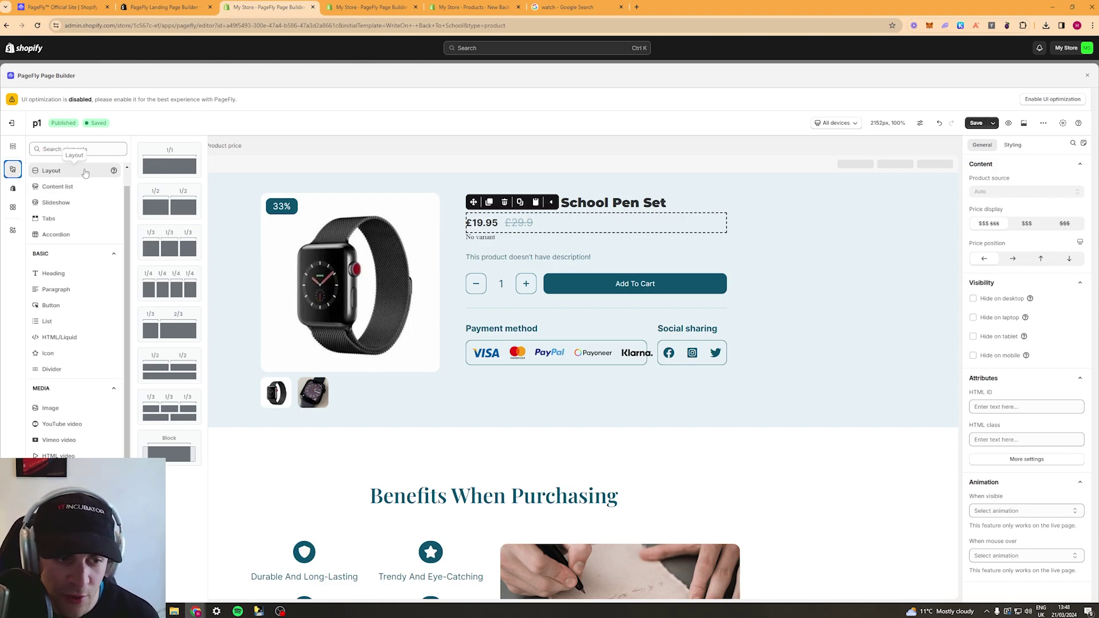
{"action": "scroll", "coordinate": [85, 173], "scroll_direction": "down", "scroll_amount": 1}
{"action": "scroll", "coordinate": [71, 212], "scroll_direction": "up", "scroll_amount": 2}
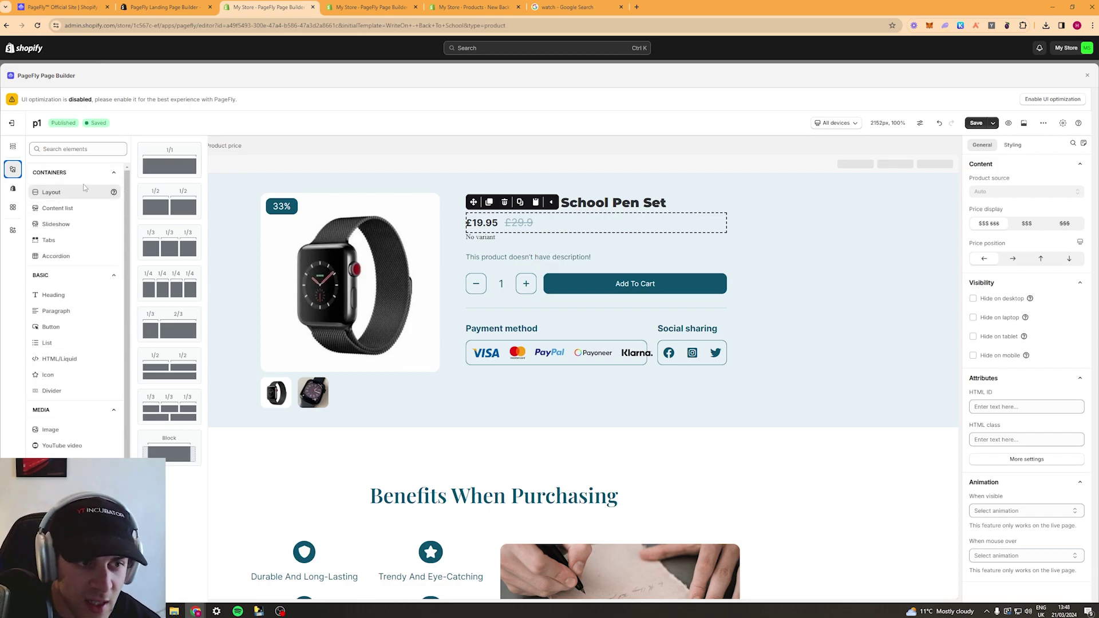
{"action": "mouse_move", "coordinate": [169, 163]}
{"action": "left_mouse_down"}
{"action": "mouse_move", "coordinate": [326, 163]}
{"action": "mouse_move", "coordinate": [400, 375]}
{"action": "mouse_move", "coordinate": [401, 429]}
{"action": "left_mouse_up"}
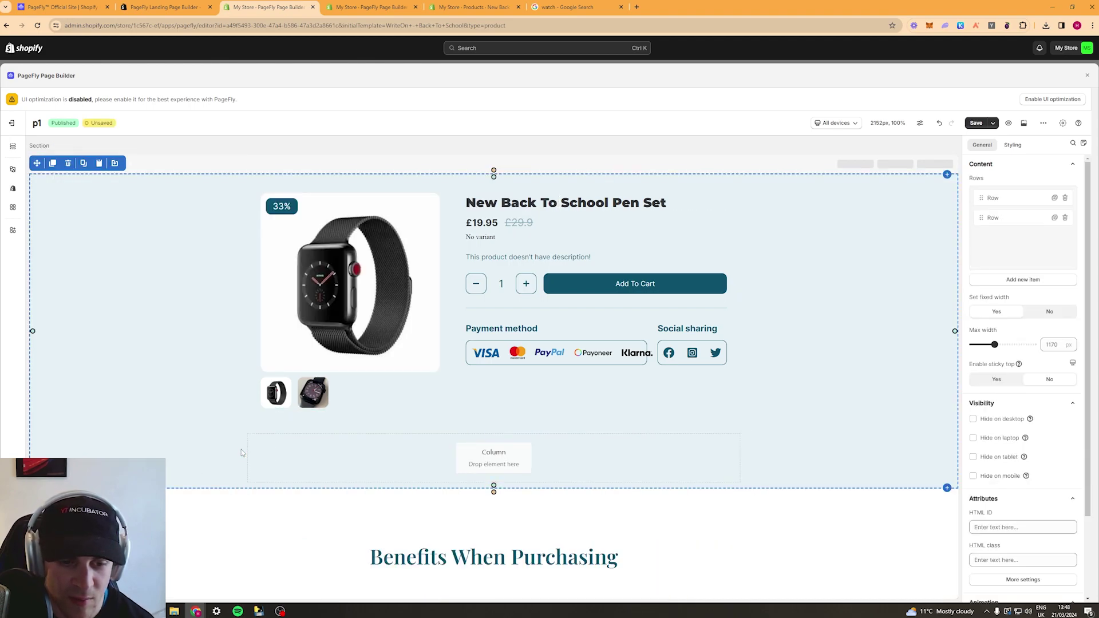
{"action": "left_click", "coordinate": [320, 449]}
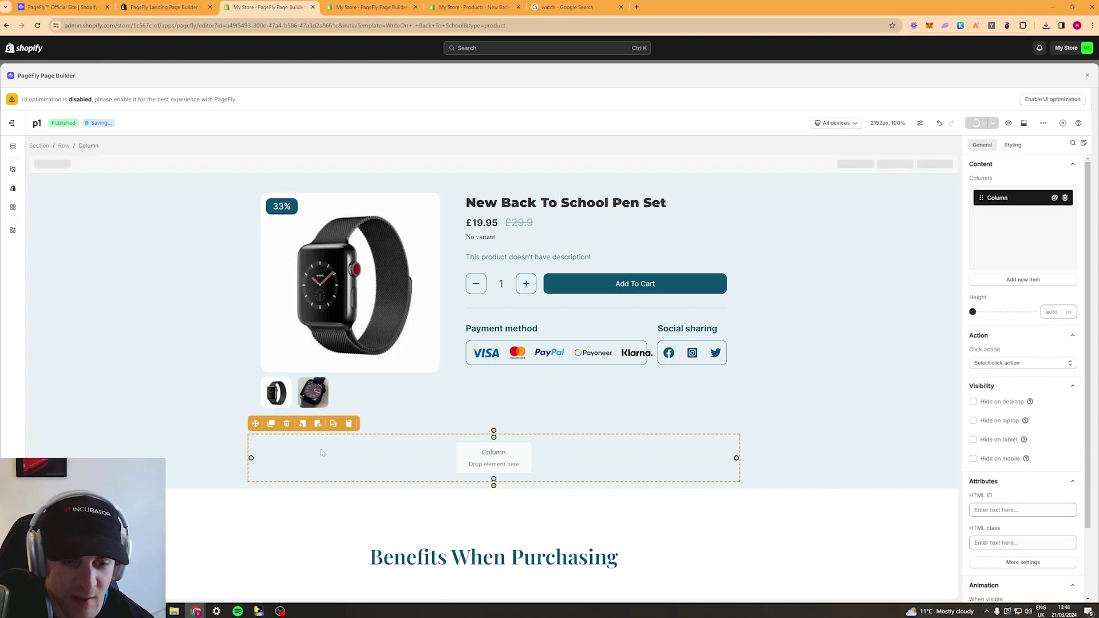
{"action": "left_click", "coordinate": [410, 430]}
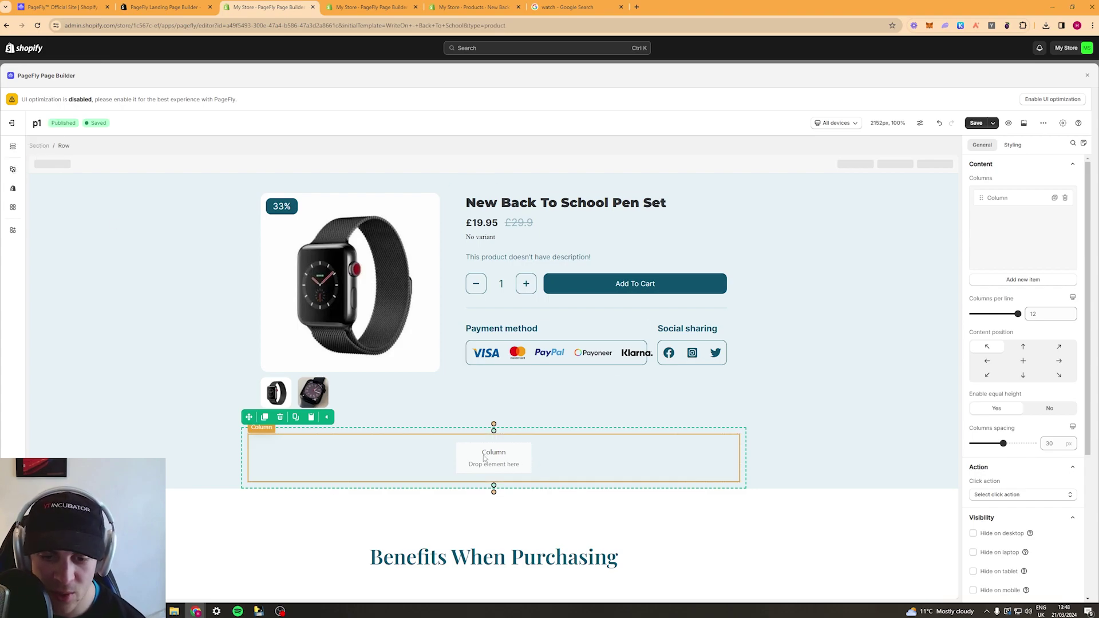
Try a two-column layout row above the product details and undo the insertion.
{"action": "left_click", "coordinate": [13, 169]}
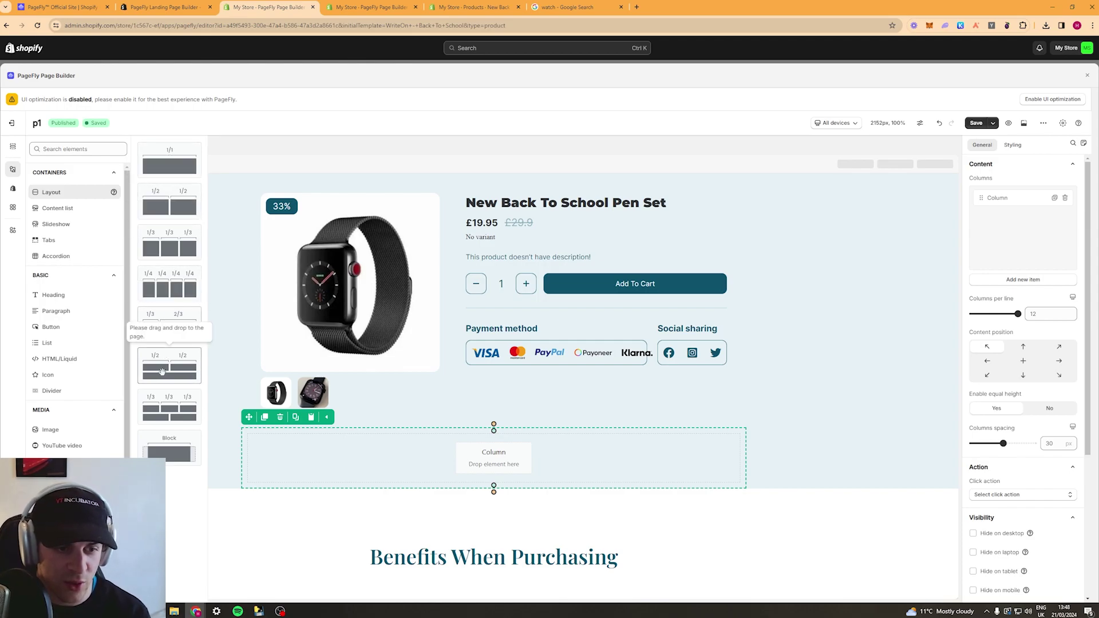
{"action": "left_click_drag", "start_coordinate": [158, 173], "coordinate": [105, 218]}
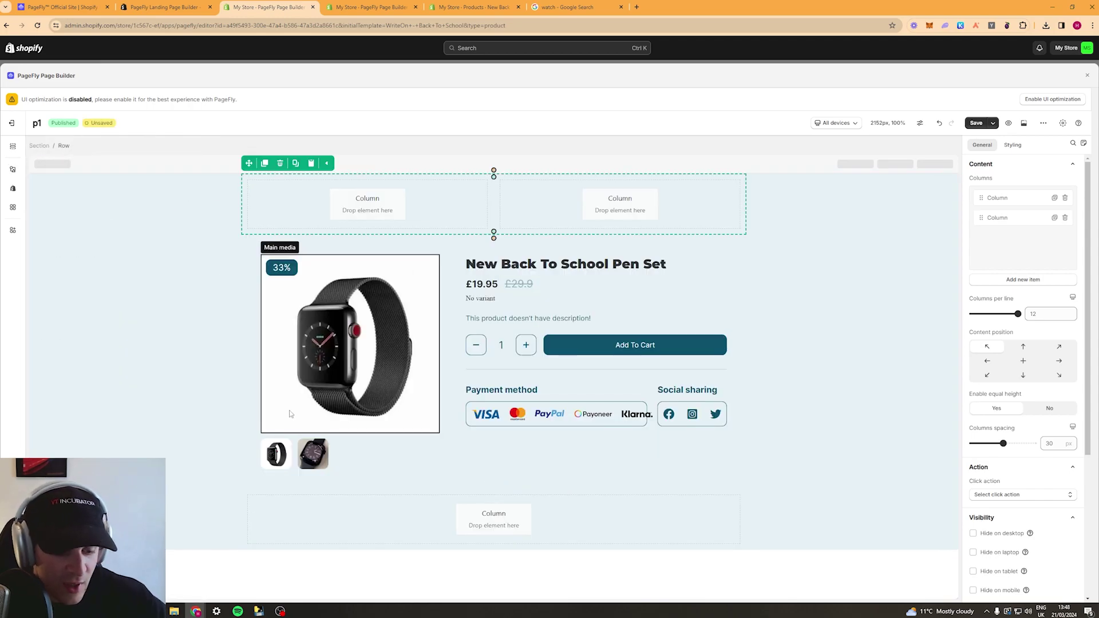
{"action": "key", "text": "ctrl+z"}
Insert a three-column row above the empty single-column row, narrow its two outer columns to widen the middle one, and save the page.
{"action": "left_click", "coordinate": [14, 170]}
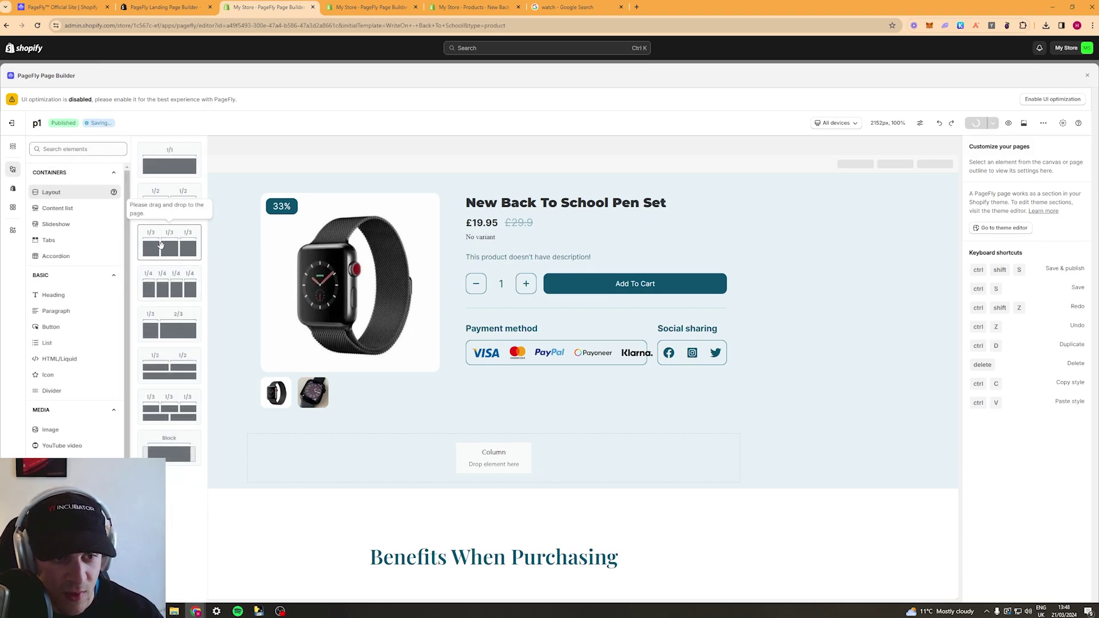
{"action": "left_click_drag", "start_coordinate": [172, 238], "coordinate": [489, 453]}
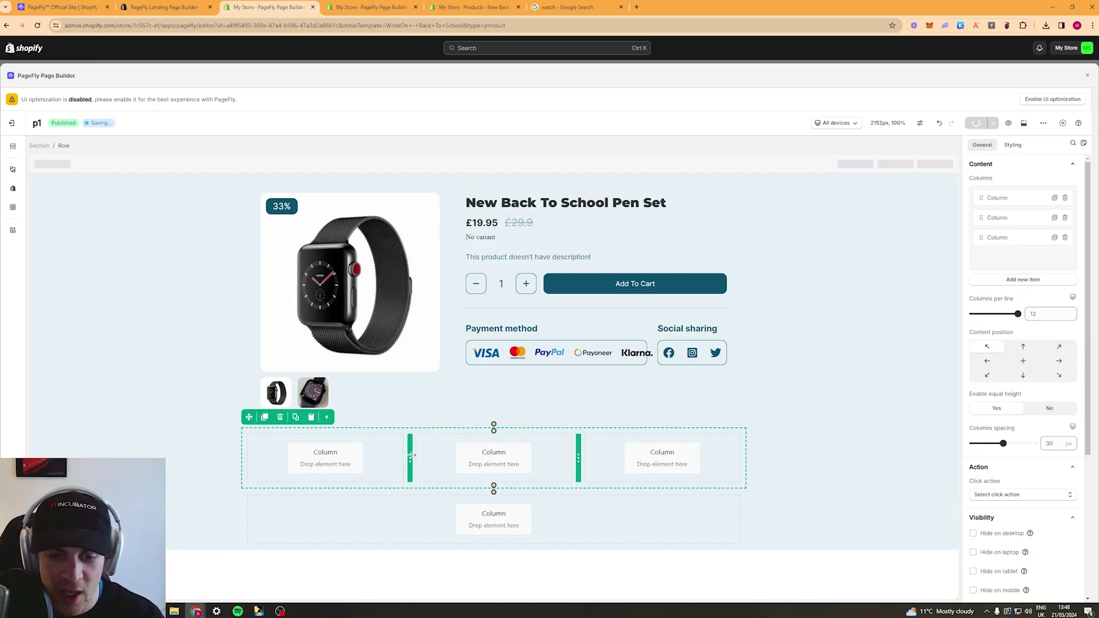
{"action": "left_click_drag", "start_coordinate": [409, 458], "coordinate": [280, 459]}
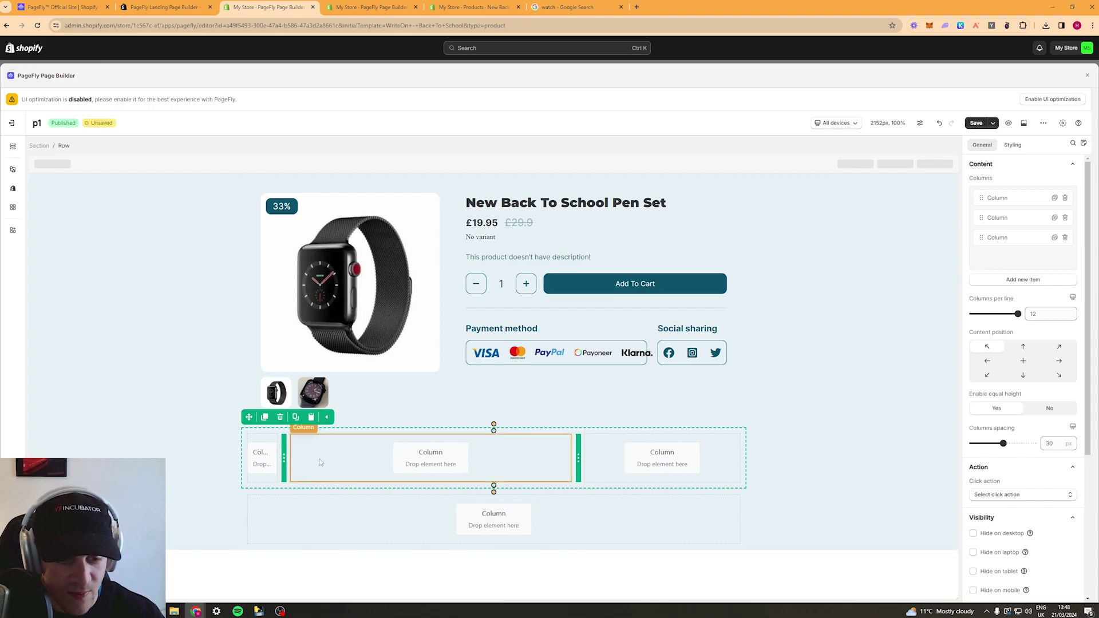
{"action": "left_click_drag", "start_coordinate": [577, 465], "coordinate": [709, 458]}
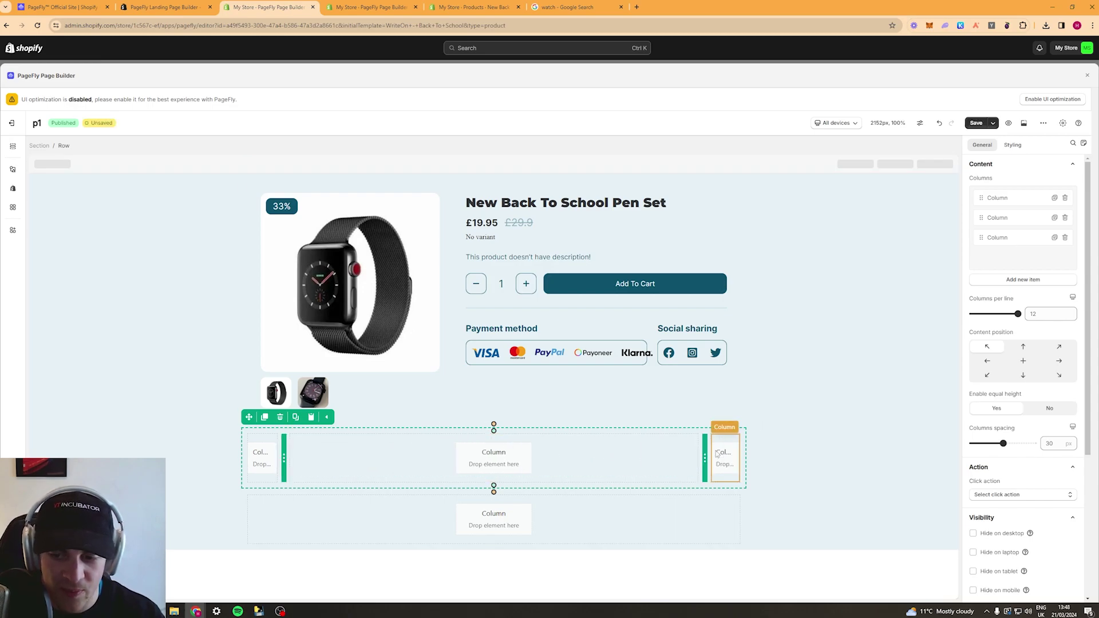
{"action": "key", "text": "ctrl+s"}
Copy the product title's style and duplicate the title directly below the original.
{"action": "left_click", "coordinate": [541, 210]}
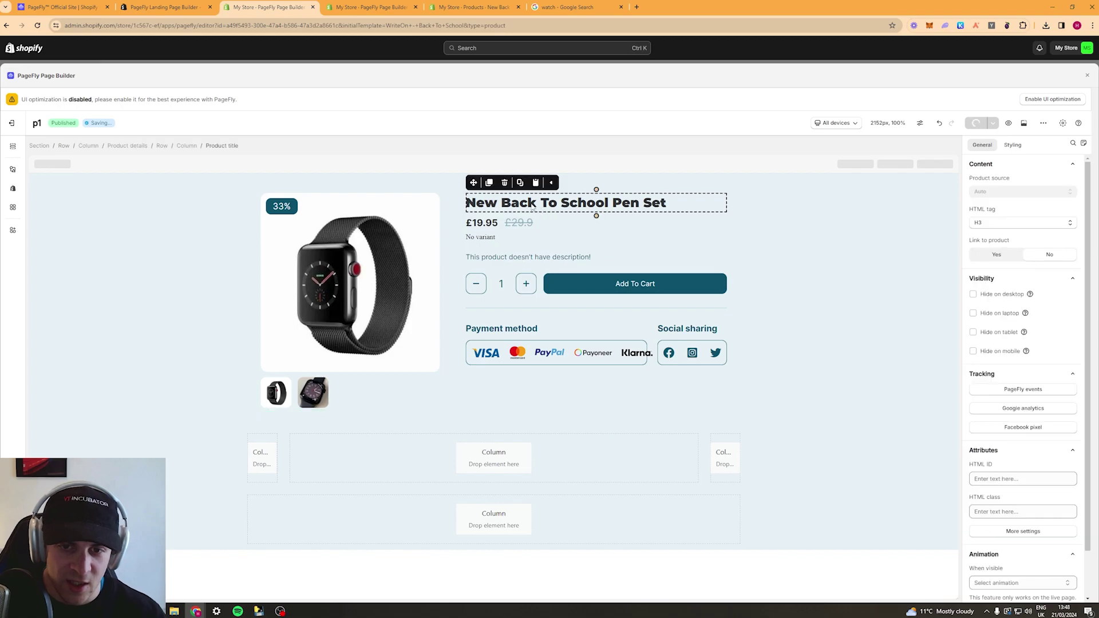
{"action": "left_click", "coordinate": [520, 183]}
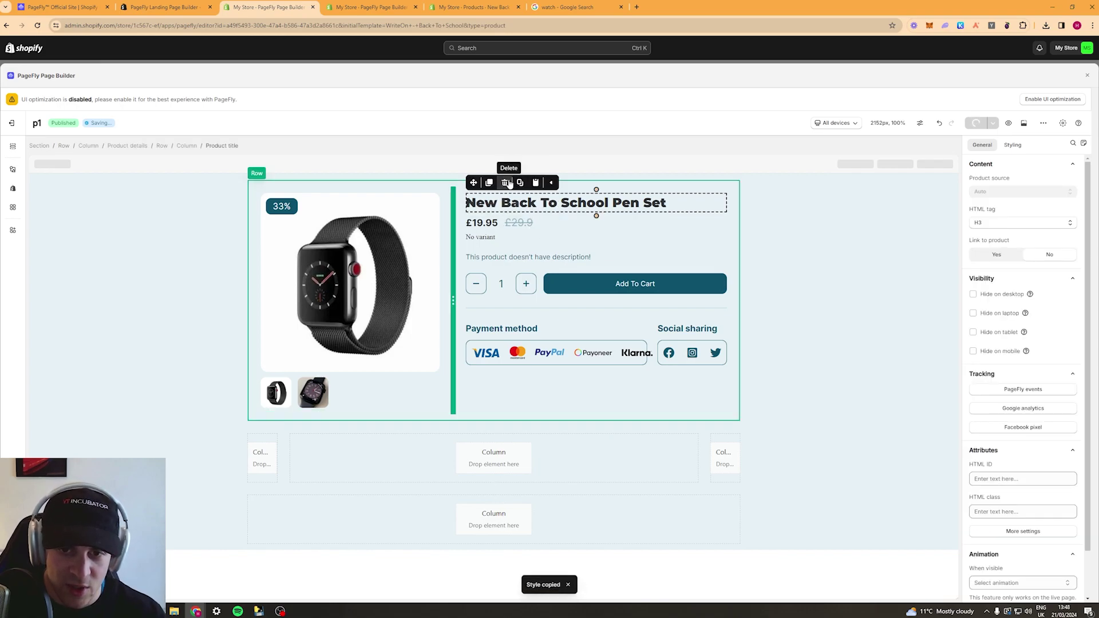
{"action": "left_click", "coordinate": [489, 183]}
Try moving the duplicated title into the three-column row, undo the move, and save the page.
{"action": "left_click_drag", "start_coordinate": [491, 220], "coordinate": [257, 454]}
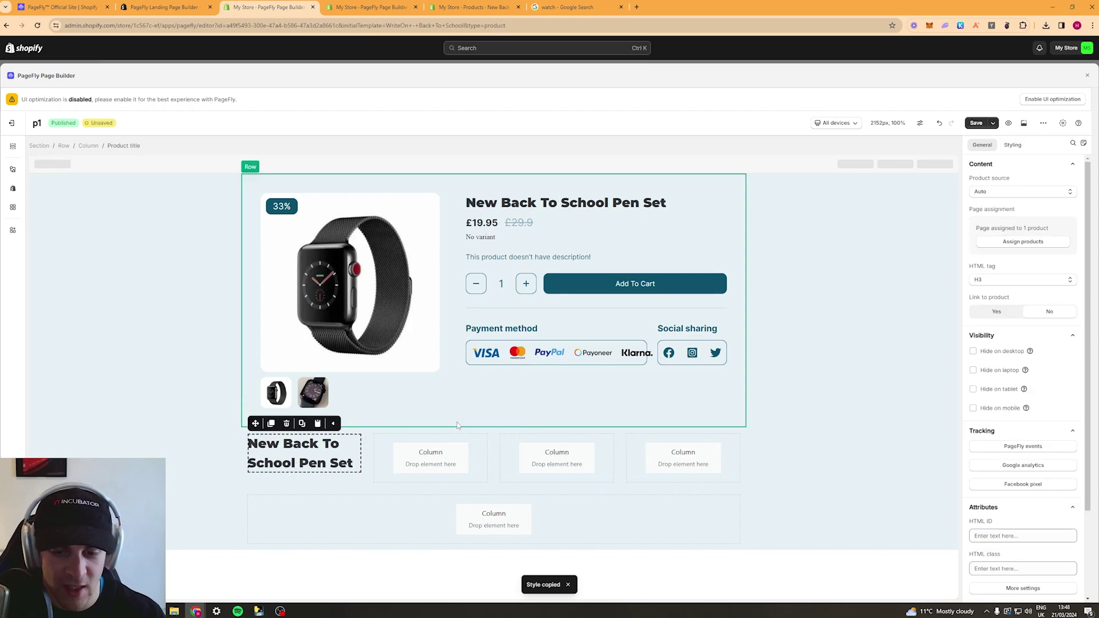
{"action": "key", "text": "ctrl+z"}
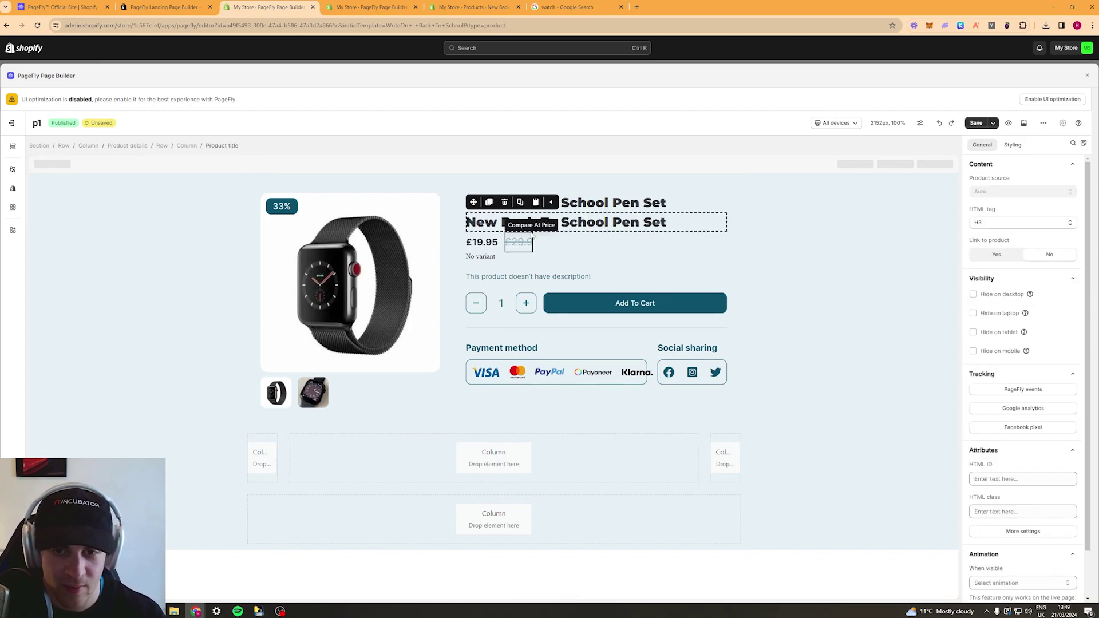
{"action": "left_click", "coordinate": [613, 458]}
{"action": "key", "text": "ctrl+s"}
{"action": "left_click", "coordinate": [725, 458]}
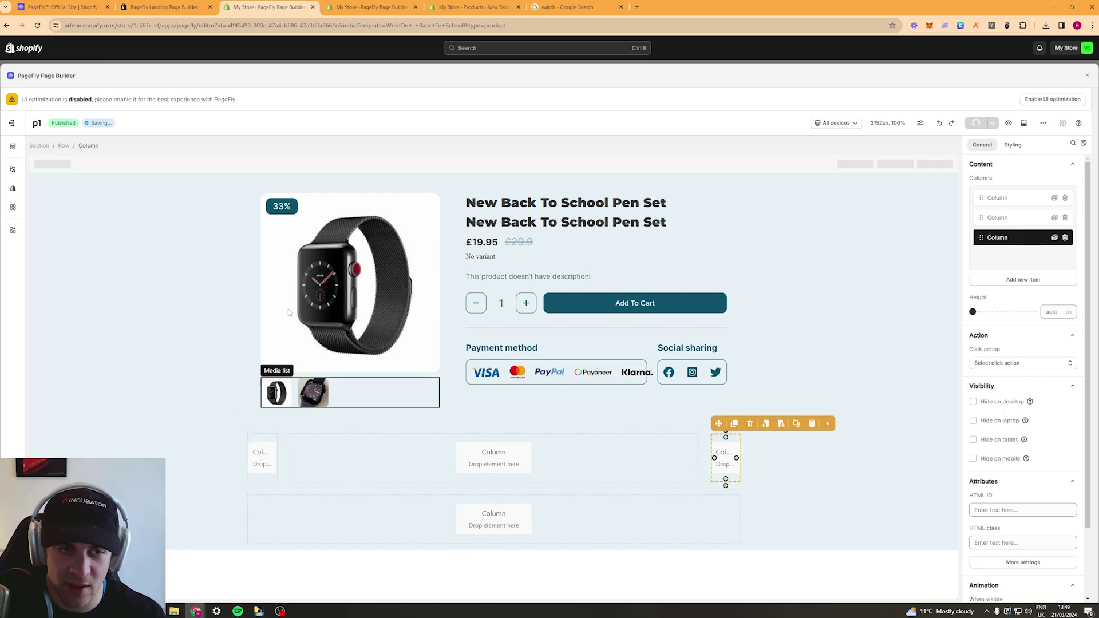
Insert the three-item pricing content list below the empty rows and select the first item's price paragraph.
{"action": "left_click", "coordinate": [12, 170]}
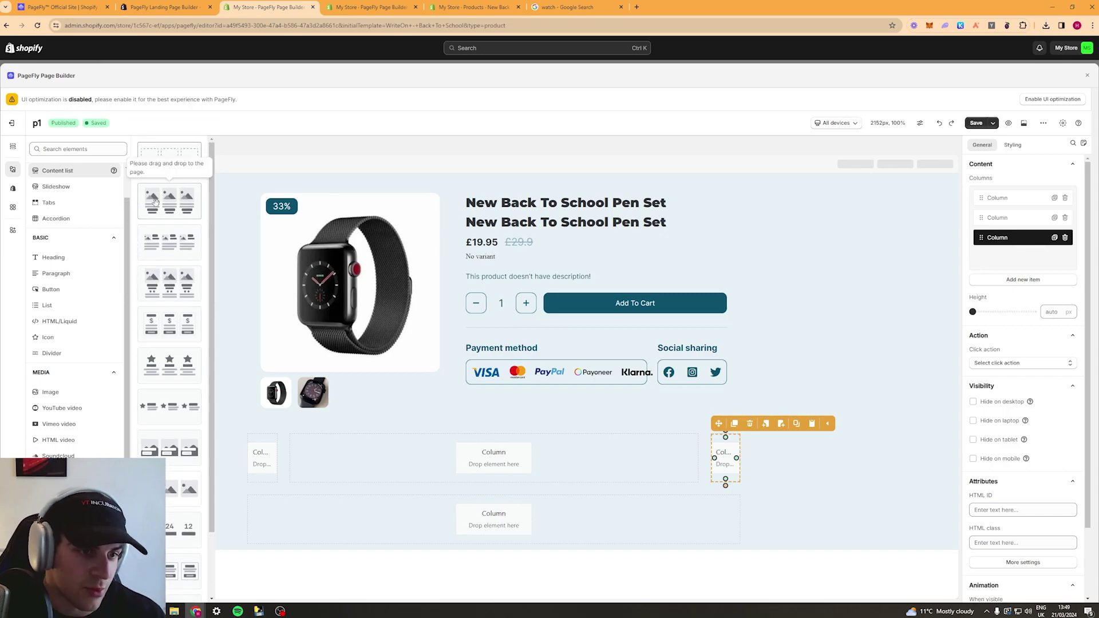
{"action": "mouse_move", "coordinate": [154, 201]}
{"action": "left_mouse_down"}
{"action": "mouse_move", "coordinate": [572, 320]}
{"action": "mouse_move", "coordinate": [515, 344]}
{"action": "mouse_move", "coordinate": [166, 213]}
{"action": "left_mouse_up"}
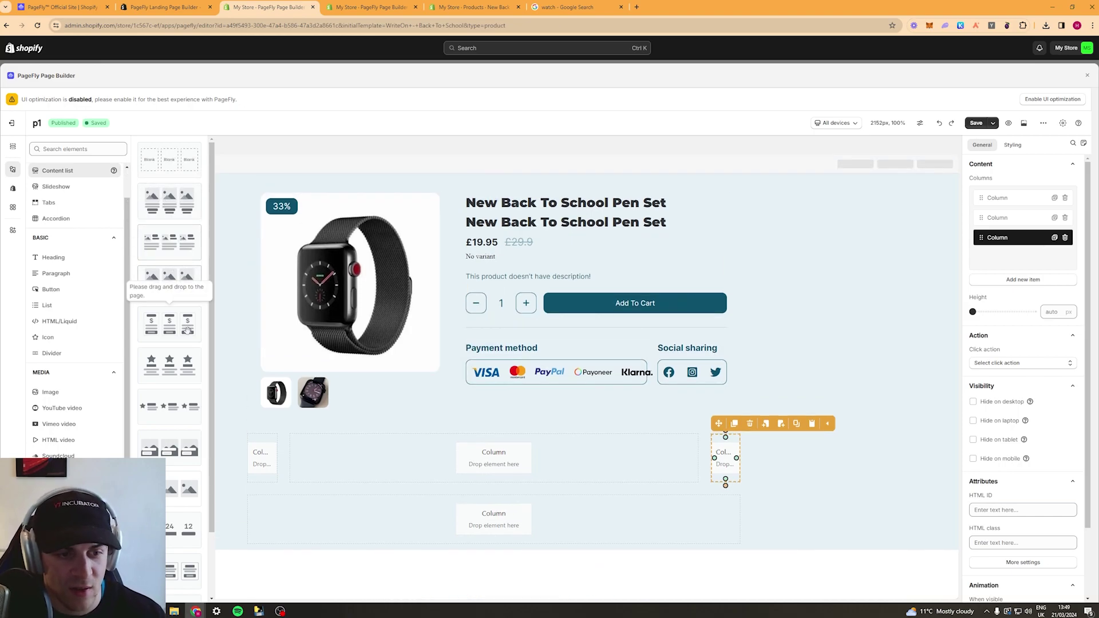
{"action": "left_click_drag", "start_coordinate": [169, 286], "coordinate": [573, 561]}
{"action": "scroll", "coordinate": [634, 434], "scroll_direction": "down", "scroll_amount": 5}
{"action": "left_click", "coordinate": [350, 351]}
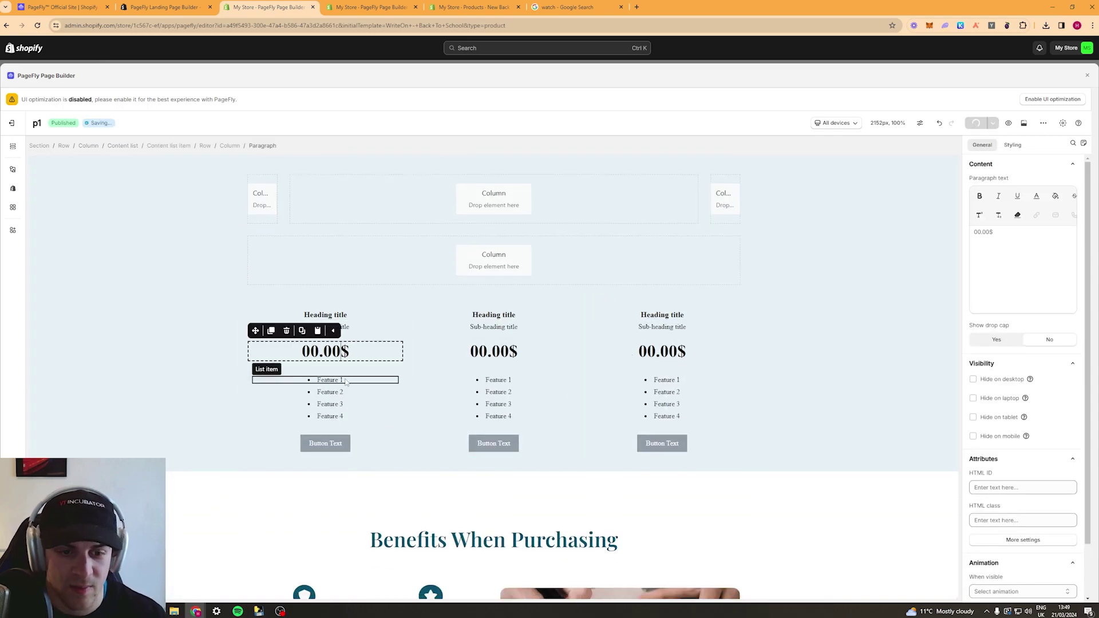
Insert a single-image slideshow above the product details at the start of the section and save the page.
{"action": "left_click", "coordinate": [12, 169]}
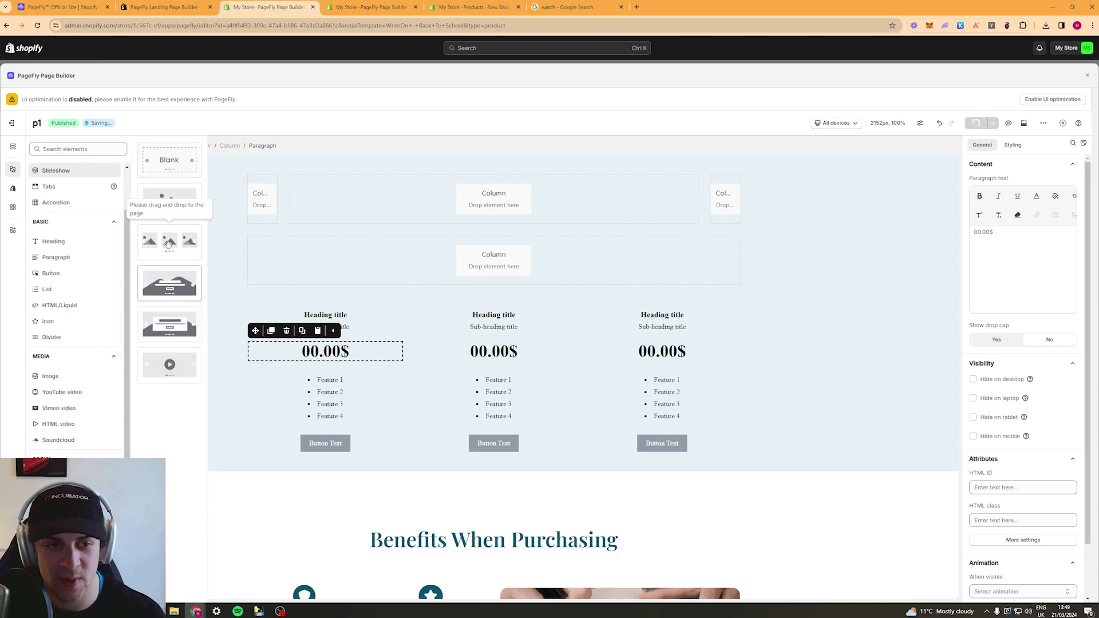
{"action": "left_click", "coordinate": [154, 279]}
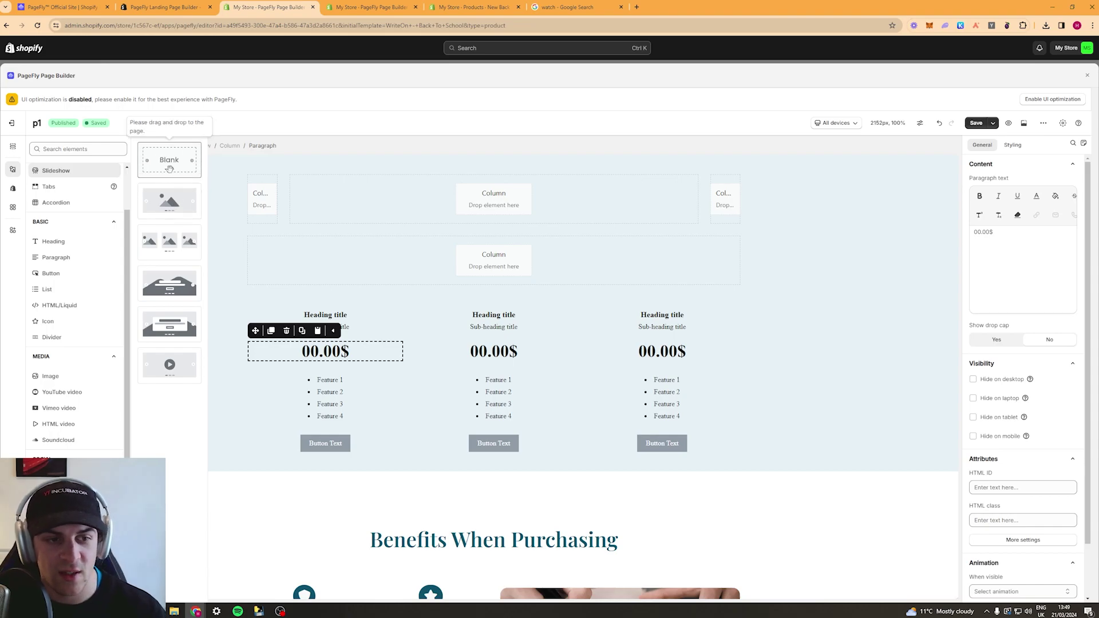
{"action": "left_click_drag", "start_coordinate": [175, 203], "coordinate": [496, 183]}
{"action": "left_click", "coordinate": [435, 309]}
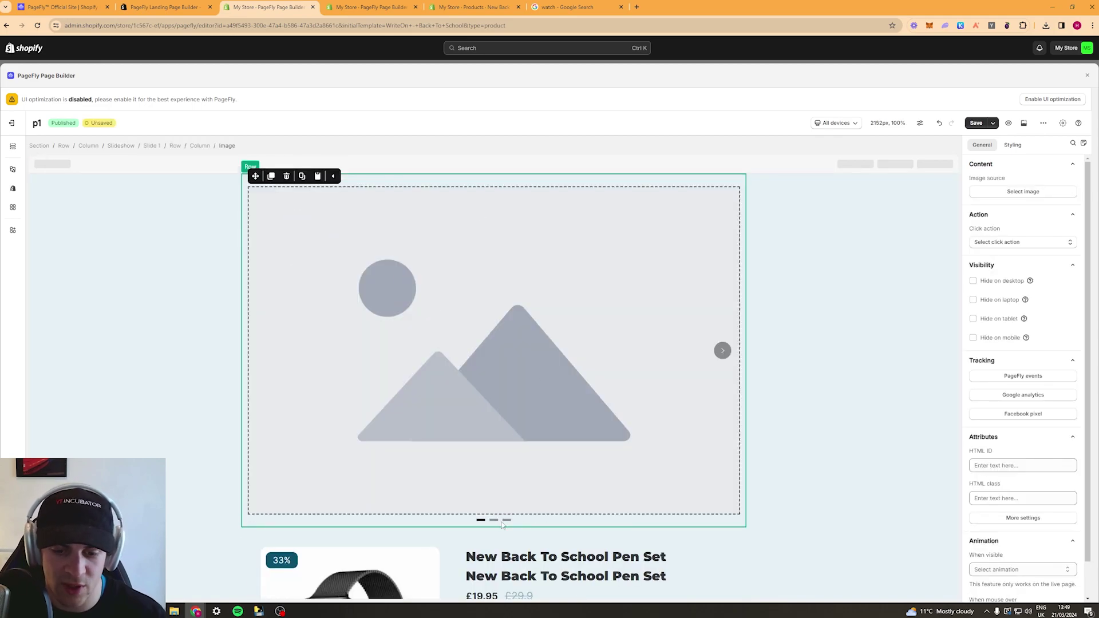
{"action": "key", "text": "ctrl+s"}
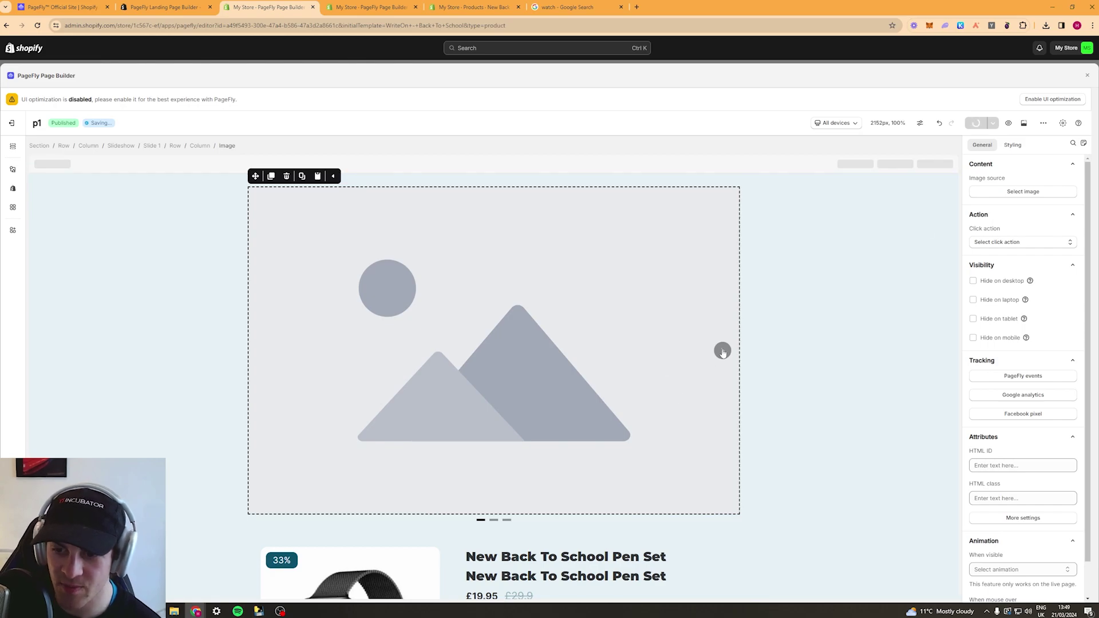
Examine the slideshow's general settings for slides, spacing, navigation, pagination and autoplay.
{"action": "left_click", "coordinate": [494, 522]}
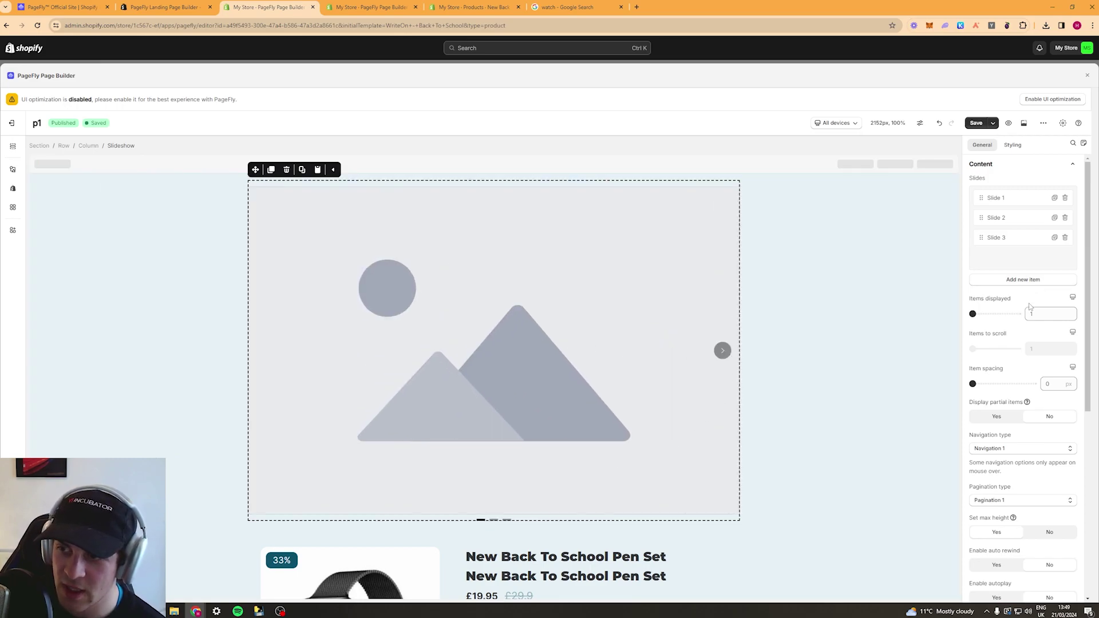
{"action": "scroll", "coordinate": [1017, 321], "scroll_direction": "down", "scroll_amount": 3}
{"action": "scroll", "coordinate": [801, 286], "scroll_direction": "down", "scroll_amount": 3}
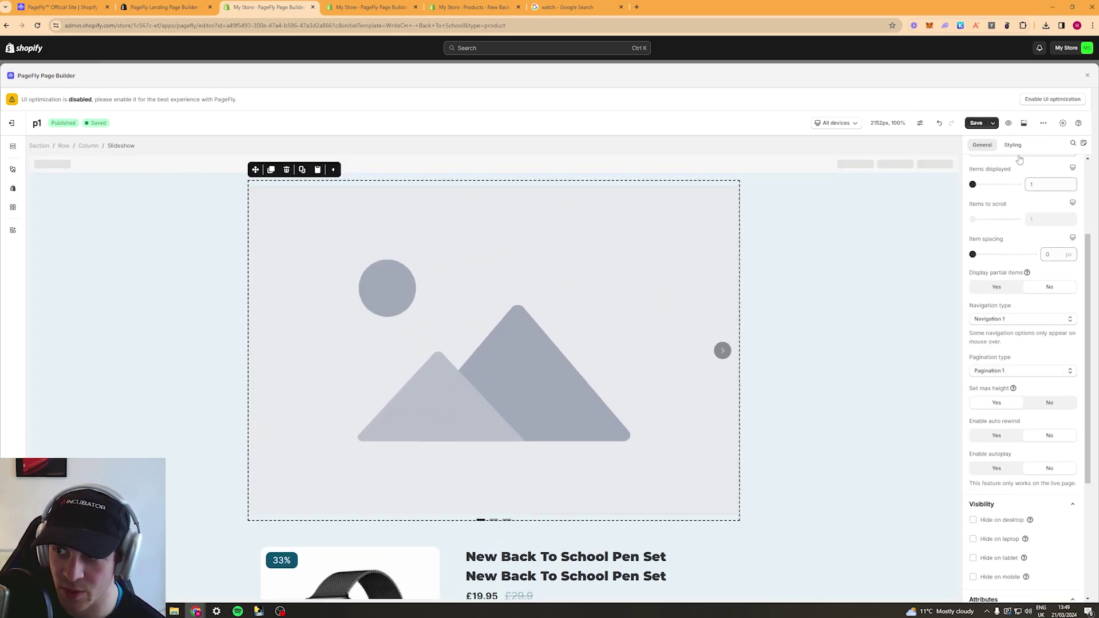
{"action": "left_click", "coordinate": [989, 149]}
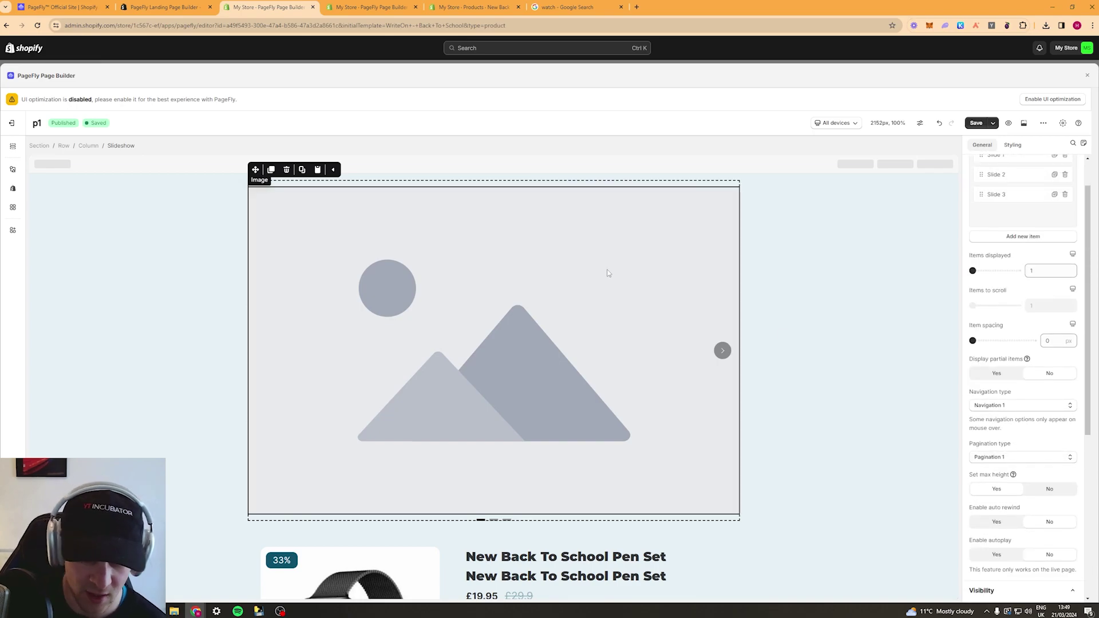
Insert a blank three-tab element into the first slide, above the slideshow's placeholder image.
{"action": "left_click", "coordinate": [13, 169]}
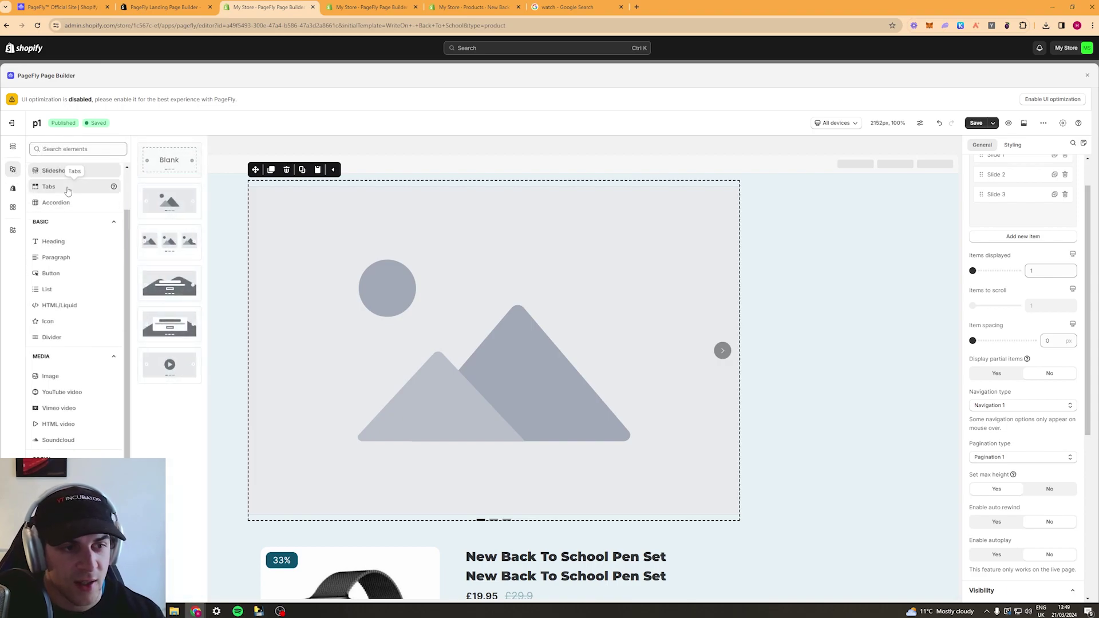
{"action": "left_click", "coordinate": [68, 190]}
{"action": "scroll", "coordinate": [70, 206], "scroll_direction": "up", "scroll_amount": 3}
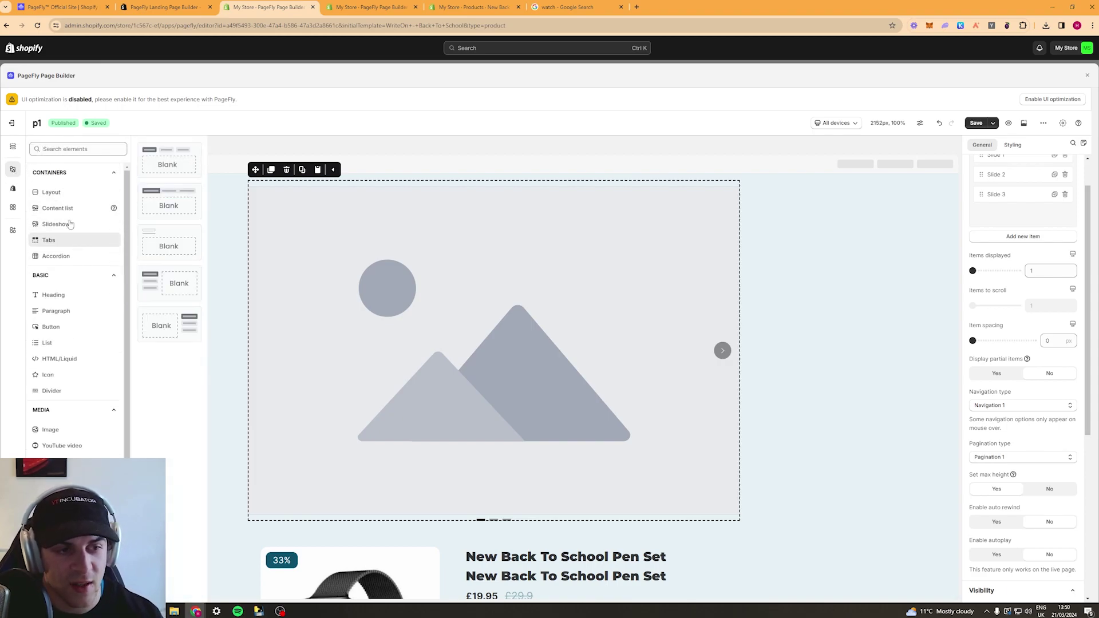
{"action": "left_click_drag", "start_coordinate": [182, 165], "coordinate": [527, 184]}
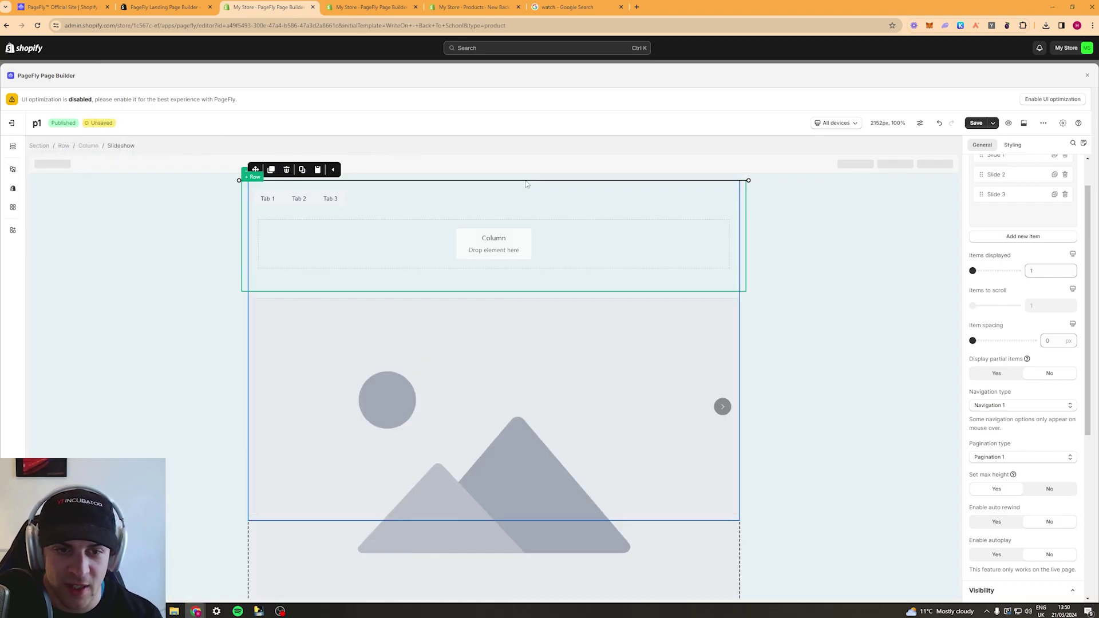
Rename the three tab headers as FAQ, Shipping and Size Chart.
{"action": "left_click", "coordinate": [268, 199]}
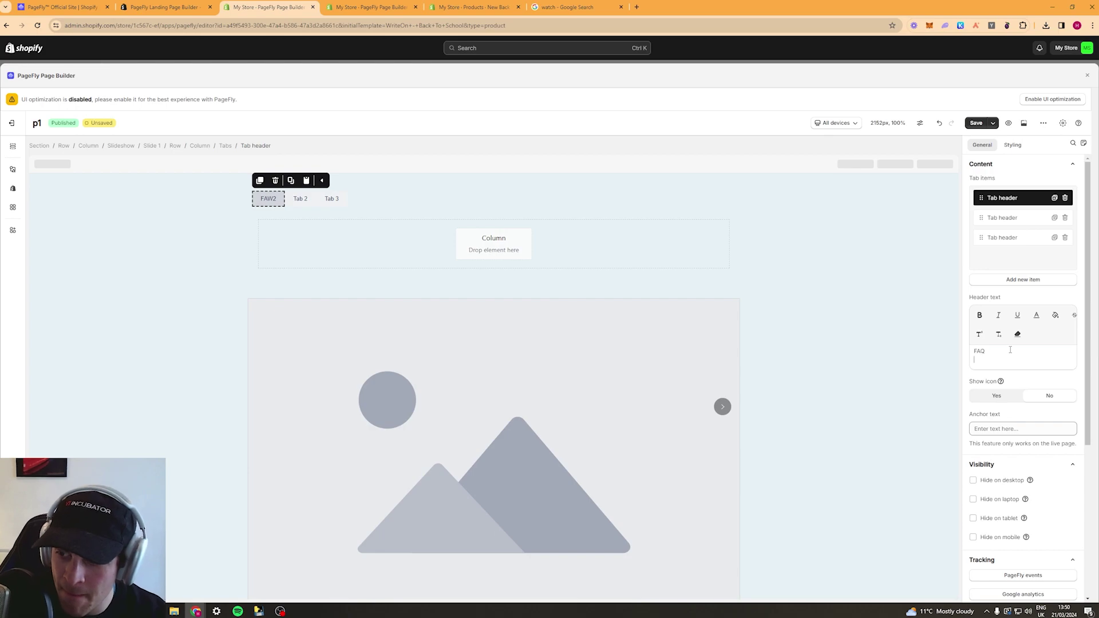
{"action": "left_click", "coordinate": [1006, 216]}
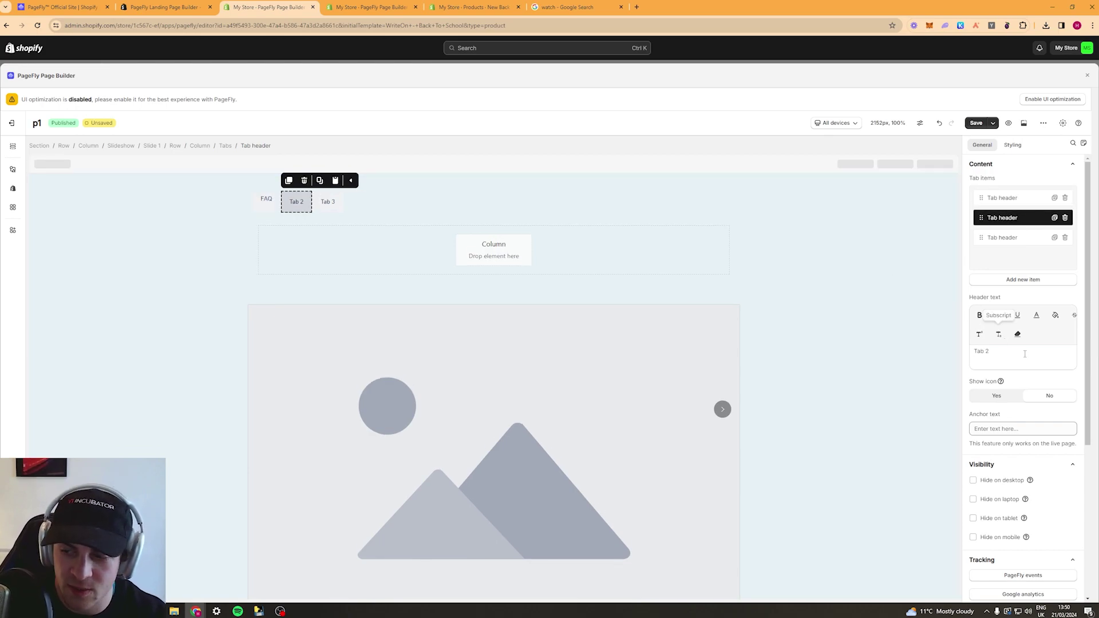
{"action": "left_click", "coordinate": [1003, 198]}
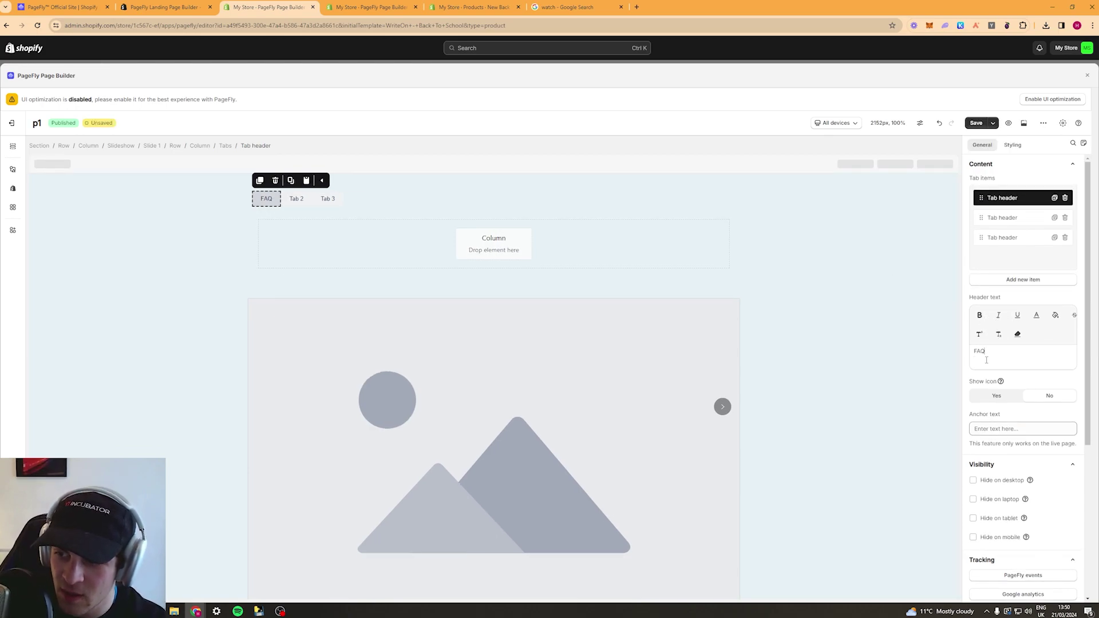
{"action": "left_click", "coordinate": [1006, 223]}
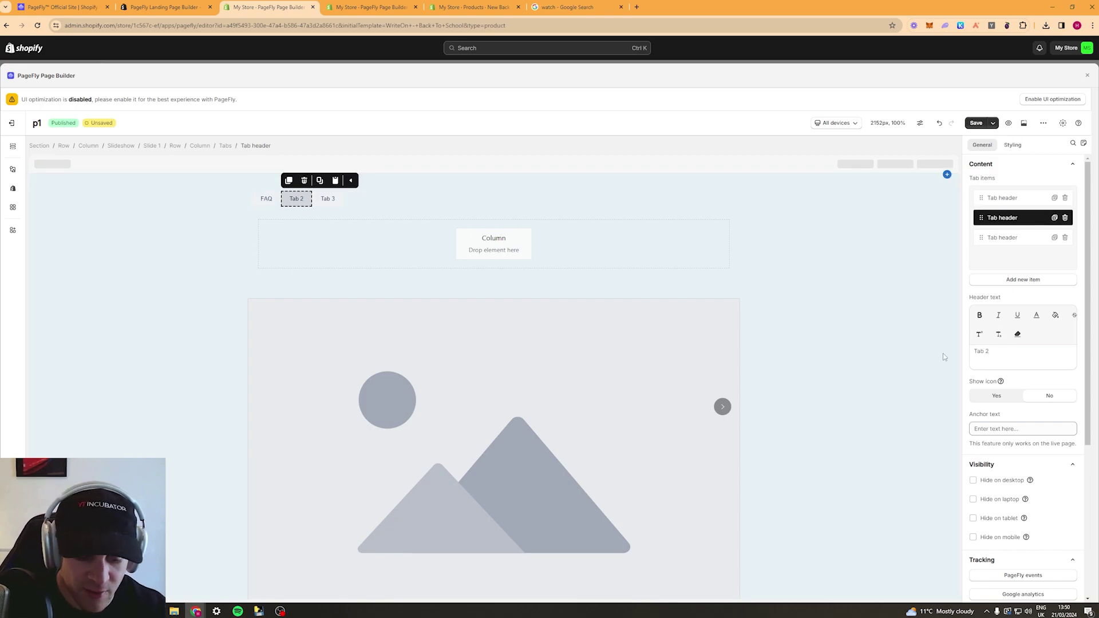
{"action": "key", "text": "ctrl+a"}
{"action": "type", "text": "sHIPPING"}
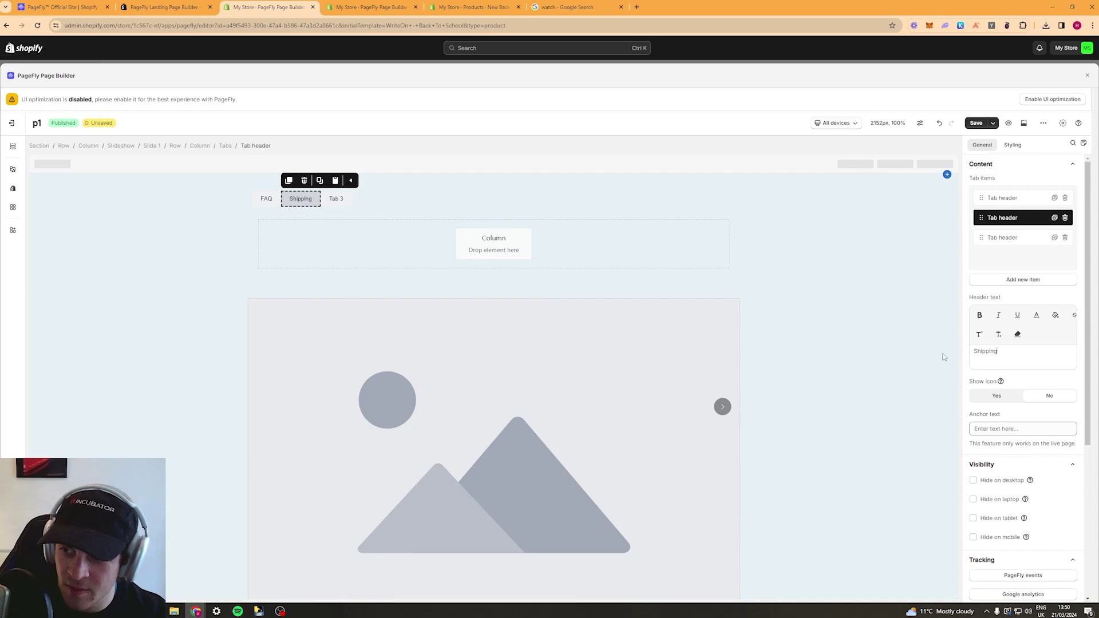
{"action": "left_click", "coordinate": [1002, 239]}
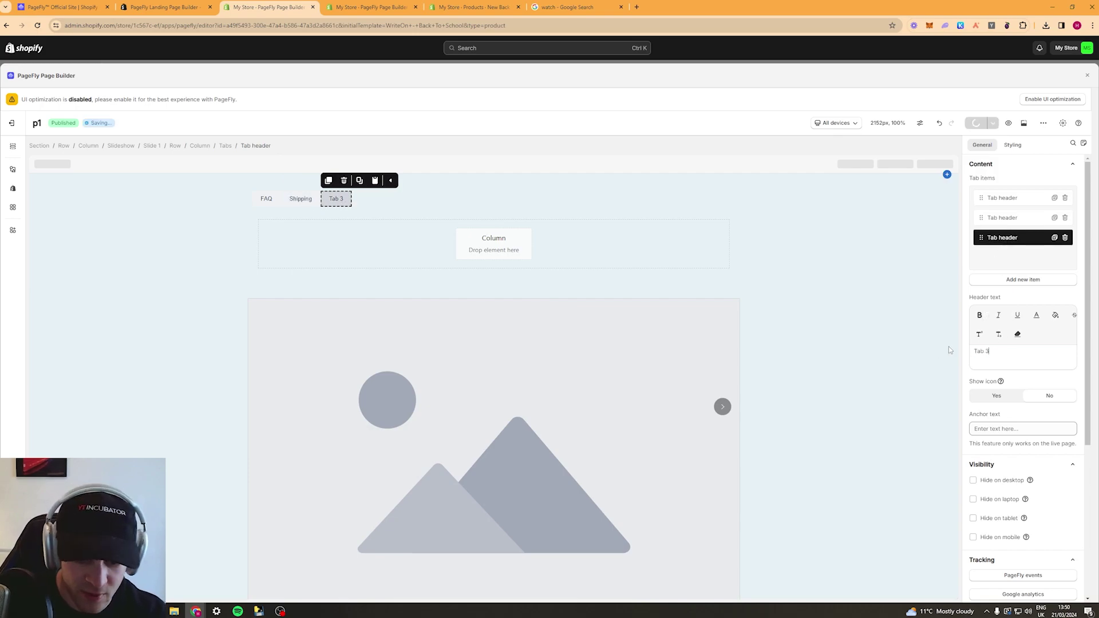
{"action": "left_click", "coordinate": [985, 350]}
{"action": "type", "text": "Size Chart"}
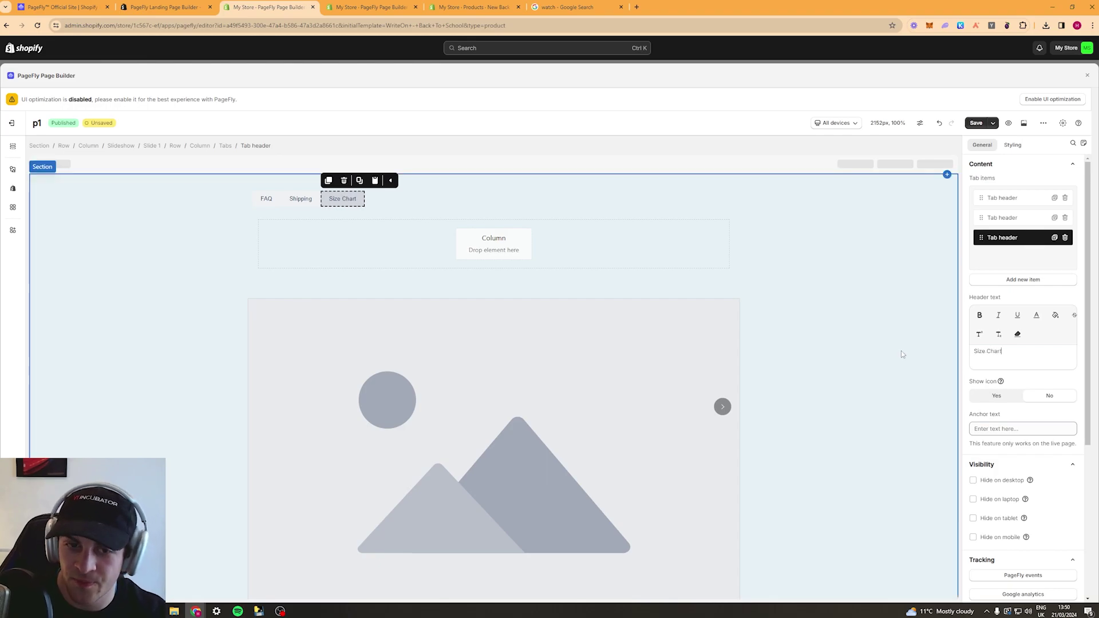
{"action": "left_click", "coordinate": [900, 355]}
Insert a paragraph with placeholder text into the FAQ tab's empty content column.
{"action": "left_click", "coordinate": [315, 201]}
{"action": "left_click", "coordinate": [271, 204]}
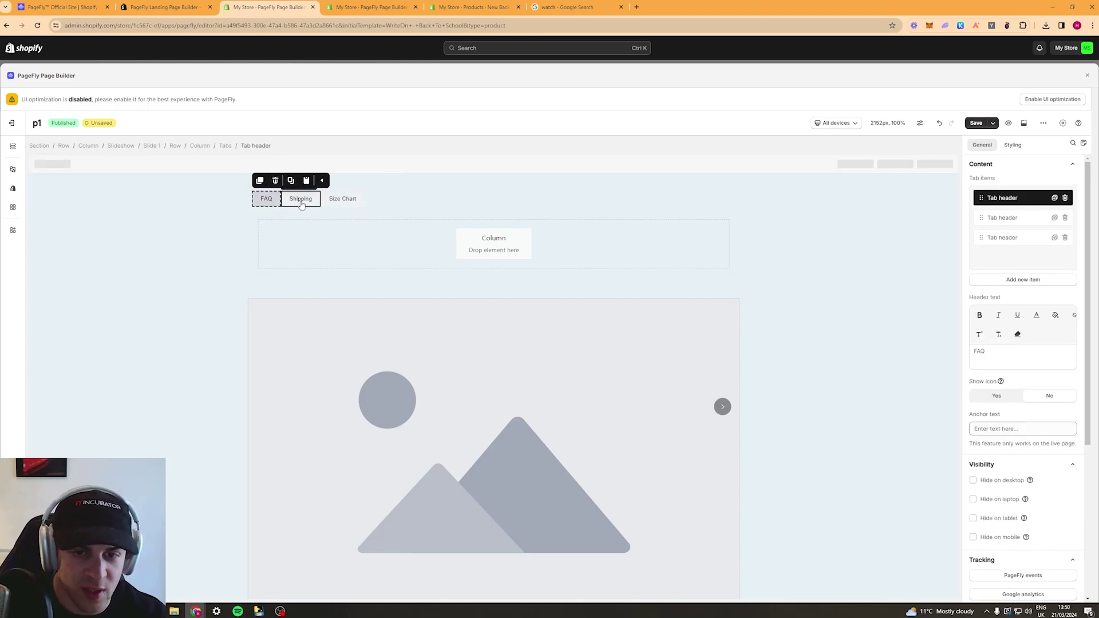
{"action": "left_click", "coordinate": [297, 200]}
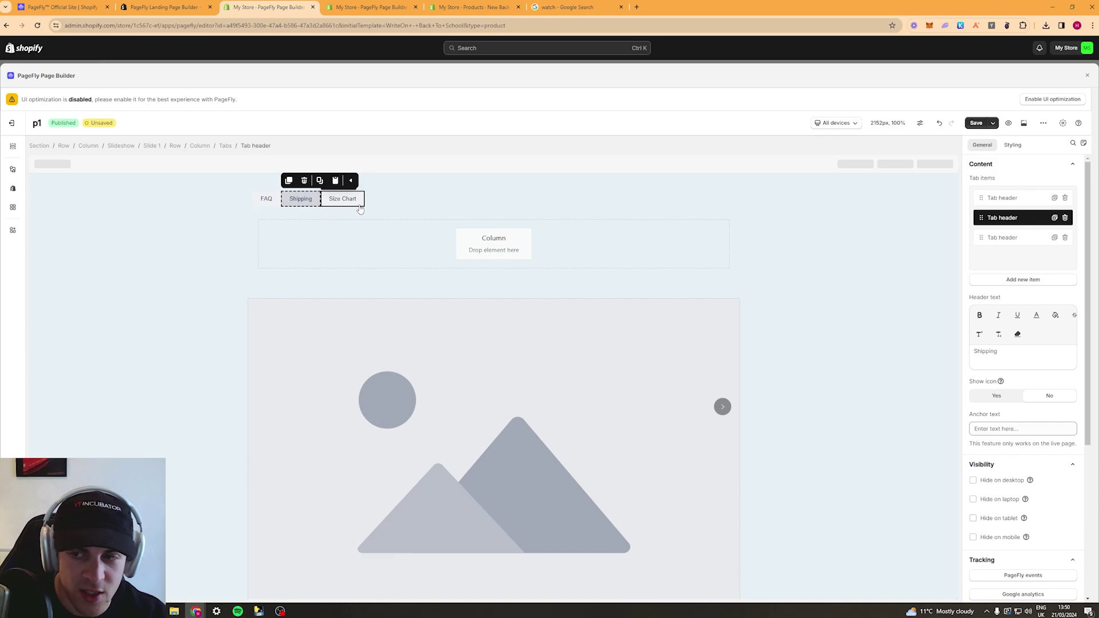
{"action": "left_click", "coordinate": [342, 200]}
{"action": "left_click", "coordinate": [286, 203]}
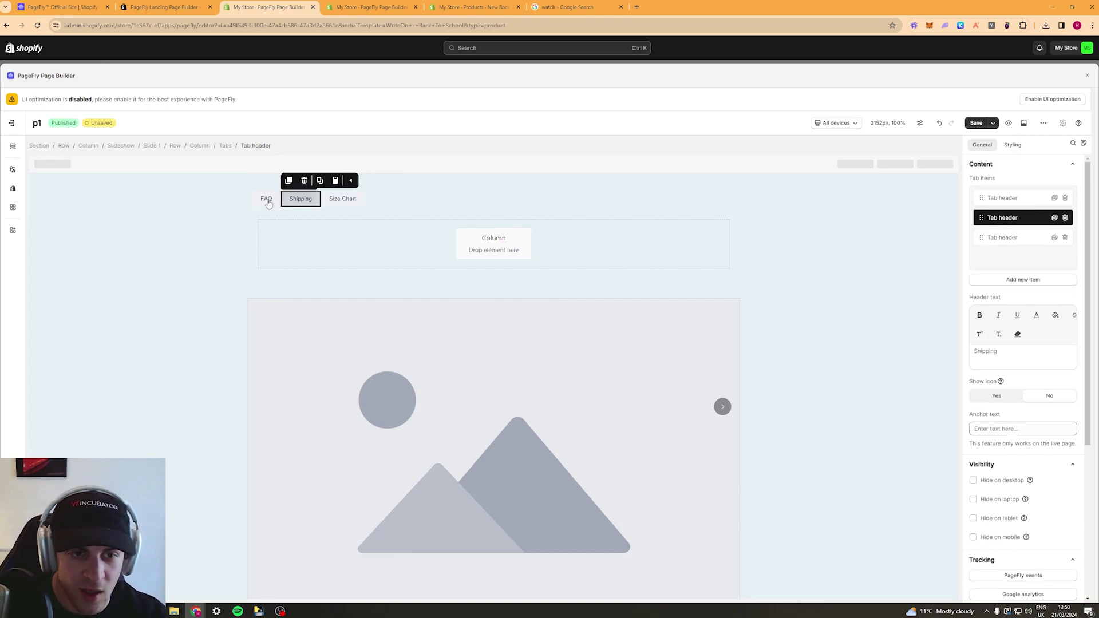
{"action": "left_click", "coordinate": [266, 200]}
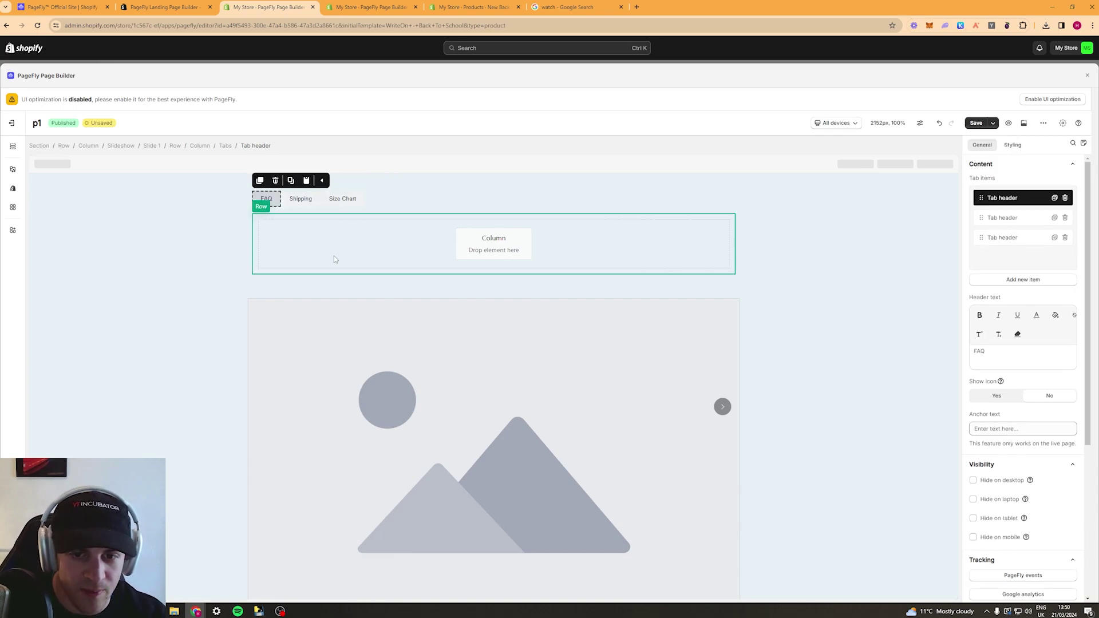
{"action": "left_click", "coordinate": [15, 168]}
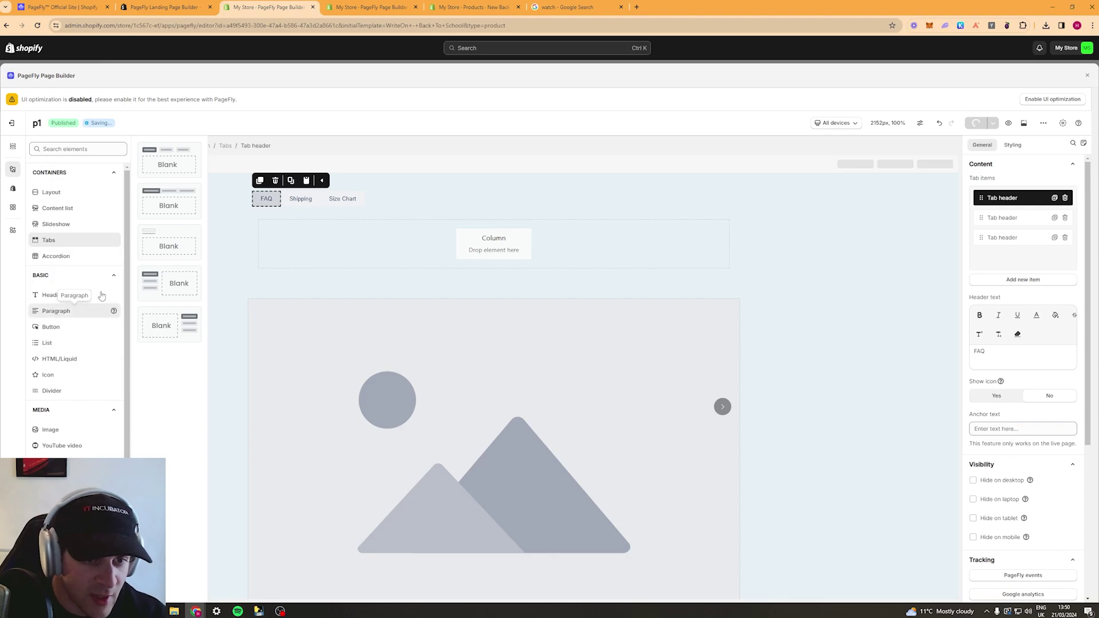
{"action": "scroll", "coordinate": [85, 257], "scroll_direction": "down", "scroll_amount": 3}
{"action": "left_click_drag", "start_coordinate": [94, 204], "coordinate": [482, 248]}
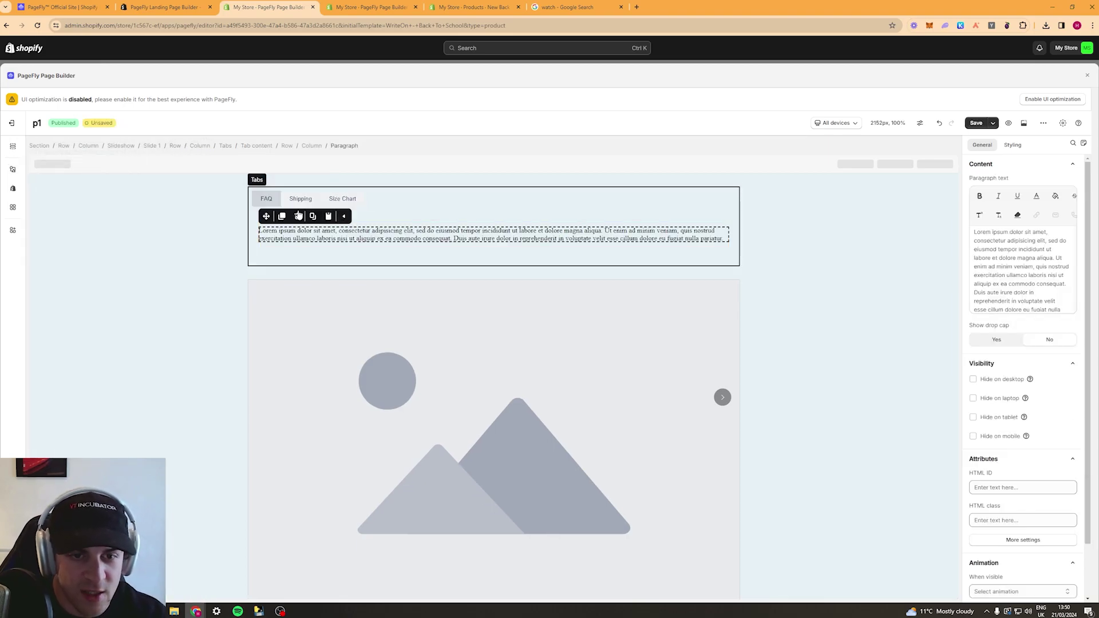
{"action": "left_click", "coordinate": [141, 237]}
Switch repeatedly between the Shipping, Size Chart and FAQ tabs to compare their content areas.
{"action": "left_click", "coordinate": [301, 199]}
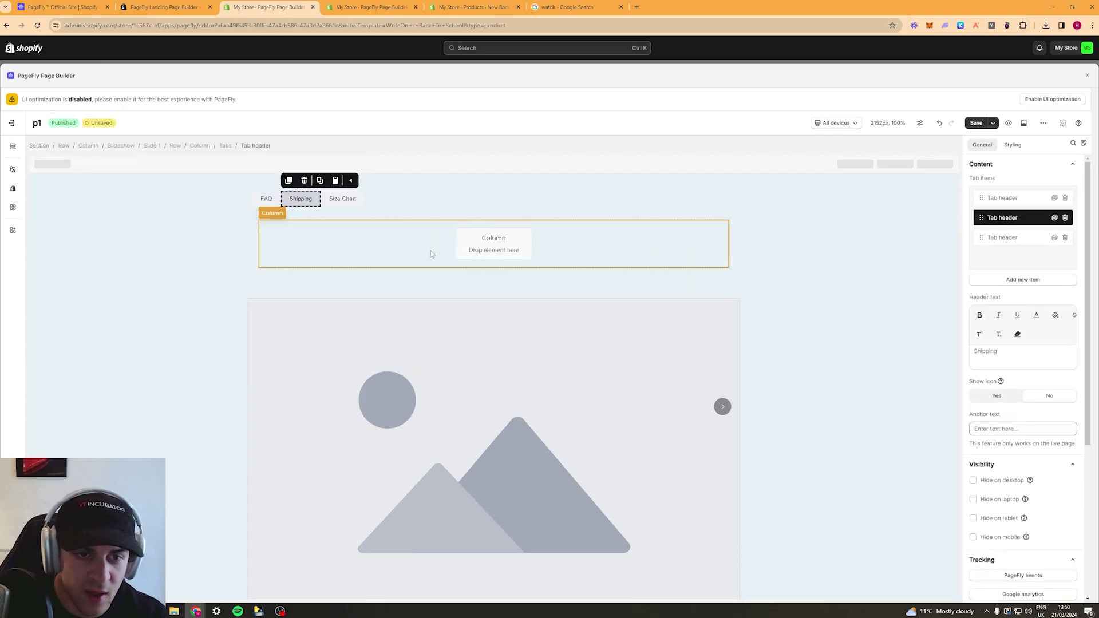
{"action": "left_click", "coordinate": [342, 200]}
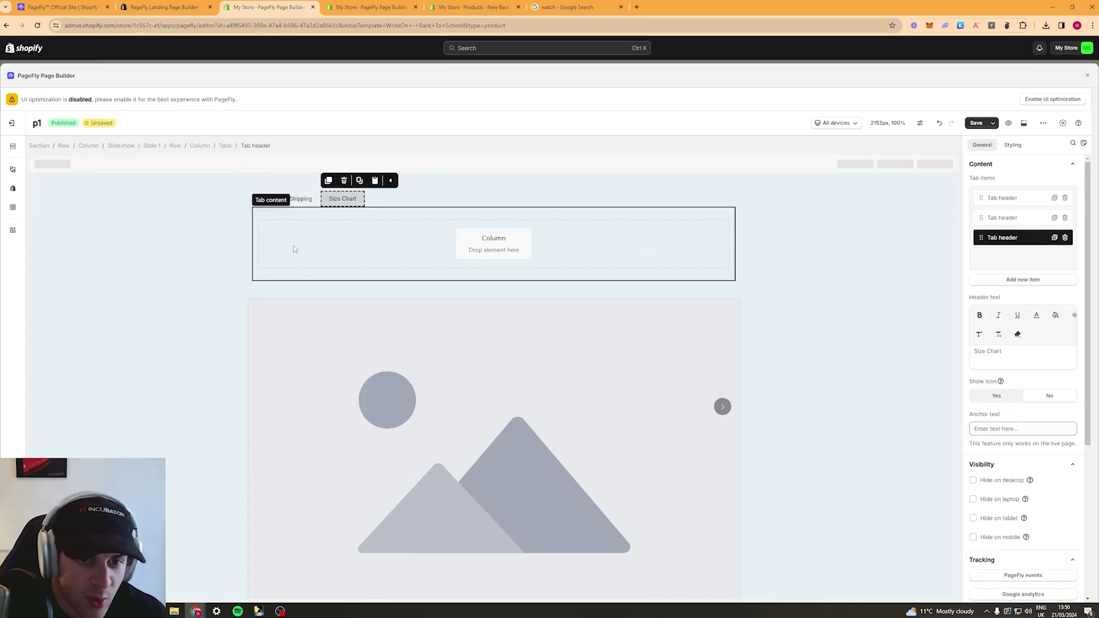
{"action": "left_click", "coordinate": [266, 198]}
{"action": "left_click", "coordinate": [301, 199]}
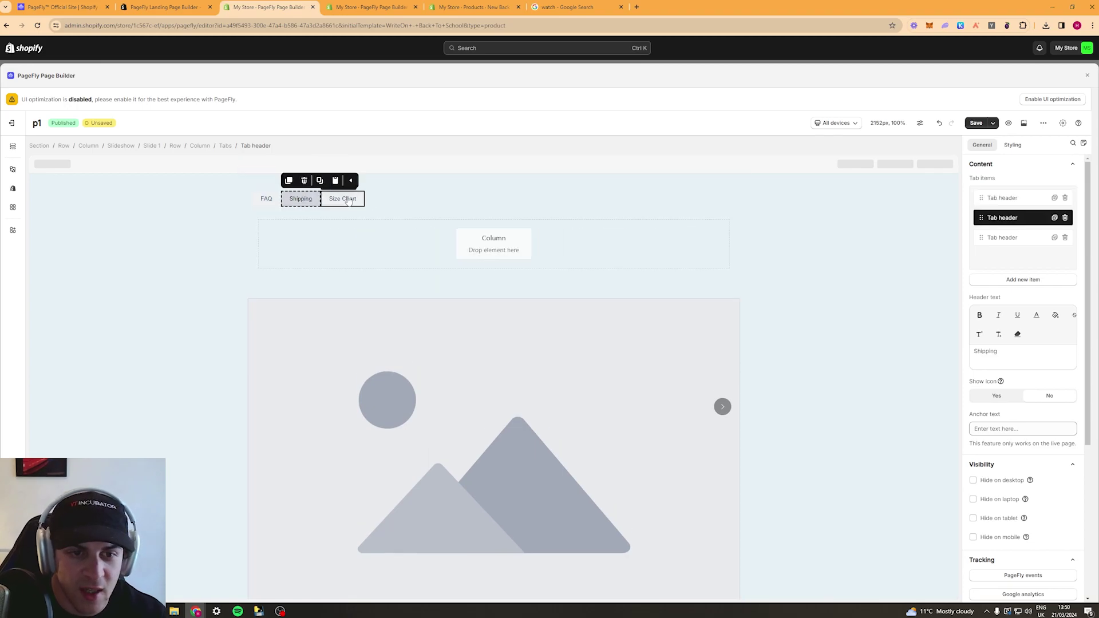
{"action": "left_click", "coordinate": [266, 198]}
{"action": "left_click", "coordinate": [343, 199]}
{"action": "left_click", "coordinate": [300, 198]}
{"action": "left_click", "coordinate": [266, 199]}
{"action": "left_click", "coordinate": [300, 198]}
{"action": "left_click", "coordinate": [343, 199]}
{"action": "left_click", "coordinate": [300, 199]}
{"action": "left_click", "coordinate": [266, 199]}
{"action": "left_click", "coordinate": [301, 198]}
Delete the whole tabs element from the first slide and select the emptied row.
{"action": "left_click", "coordinate": [421, 200]}
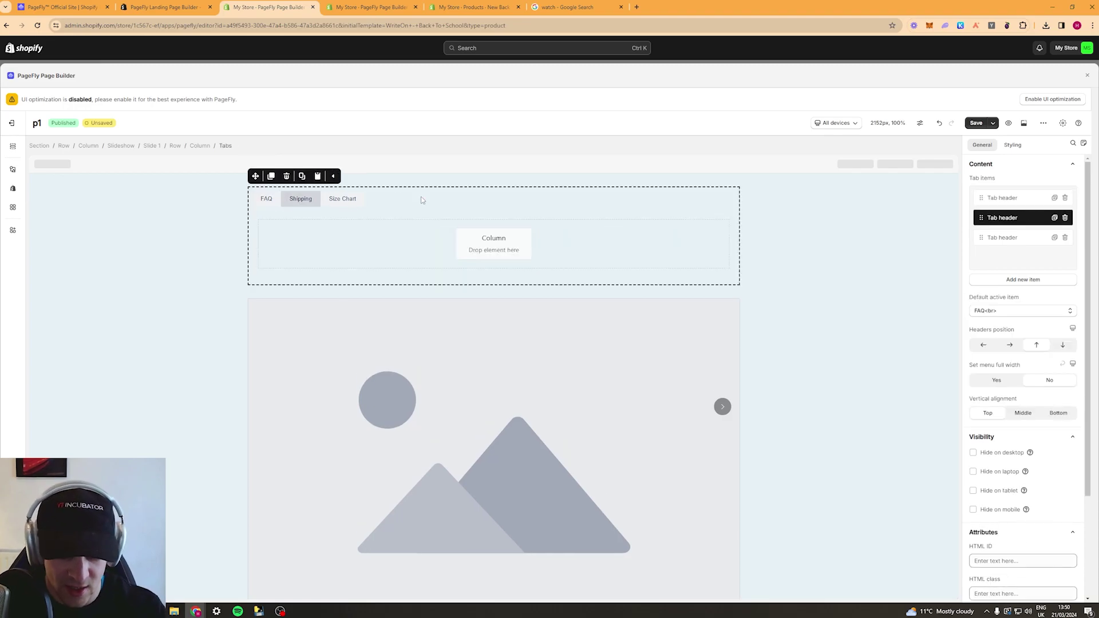
{"action": "key", "text": "Delete"}
{"action": "left_click", "coordinate": [389, 198]}
Insert the three-item accordion with arrow icons into the first slide, above the empty column.
{"action": "left_click", "coordinate": [13, 169]}
{"action": "scroll", "coordinate": [66, 219], "scroll_direction": "up", "scroll_amount": 3}
{"action": "scroll", "coordinate": [66, 265], "scroll_direction": "down", "scroll_amount": 1}
{"action": "scroll", "coordinate": [71, 263], "scroll_direction": "up", "scroll_amount": 3}
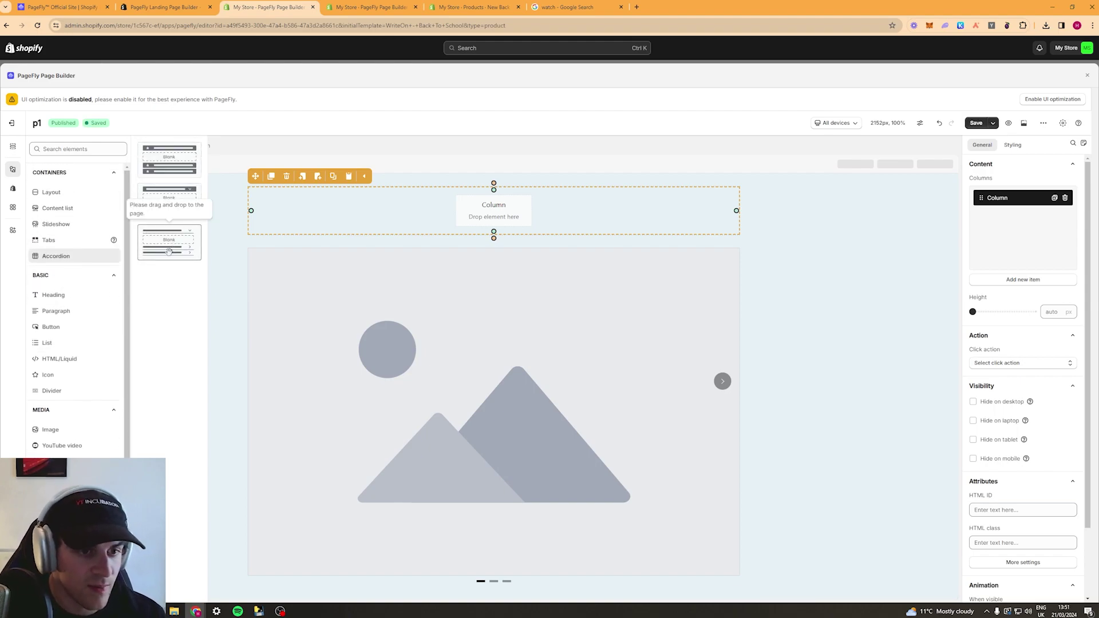
{"action": "left_click_drag", "start_coordinate": [167, 248], "coordinate": [489, 189]}
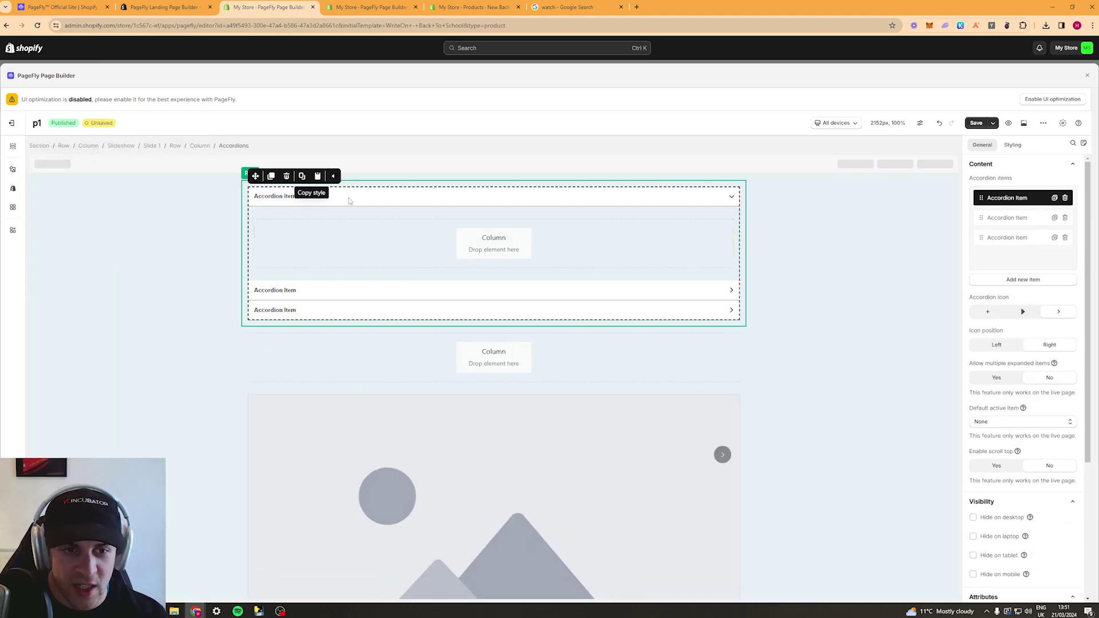
Set the first accordion item's header text to "How long does shipping take?".
{"action": "left_click", "coordinate": [731, 197]}
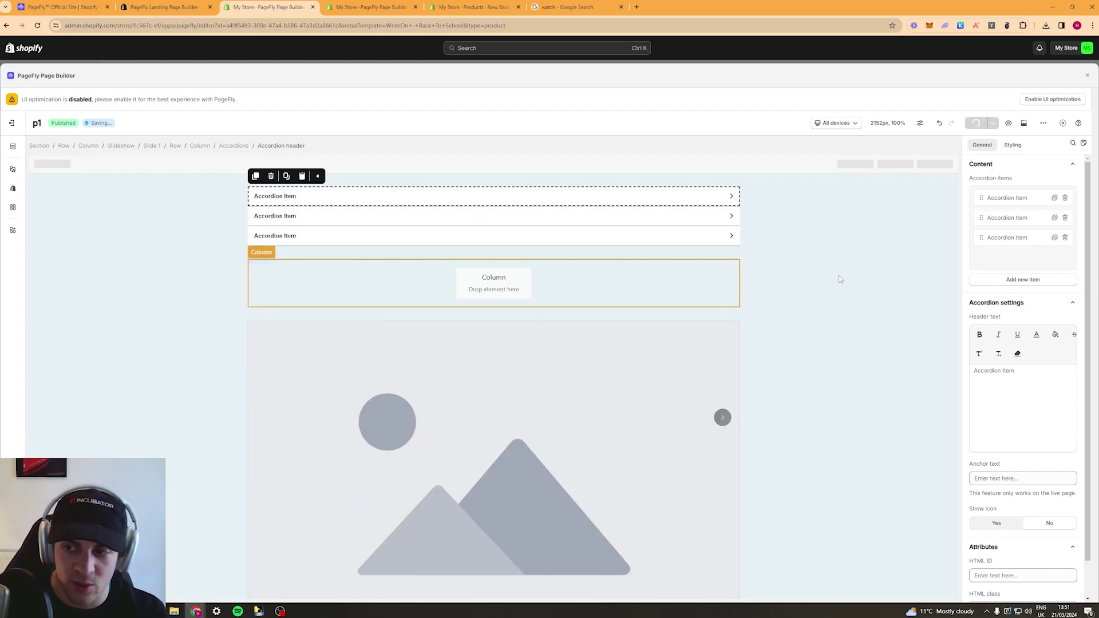
{"action": "left_click", "coordinate": [1010, 198]}
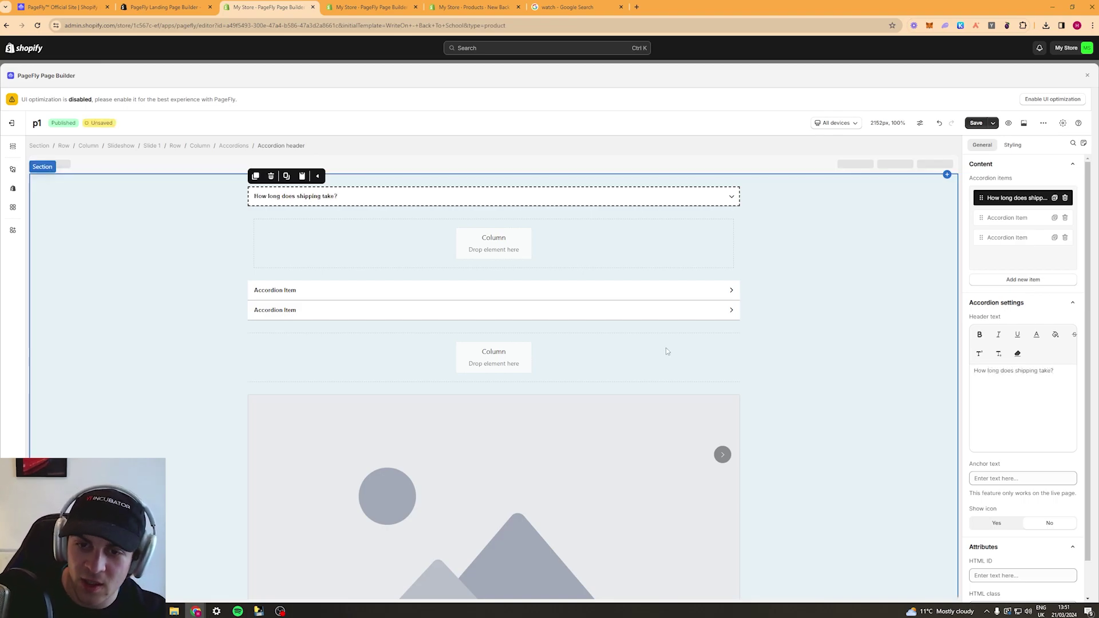
{"action": "left_click", "coordinate": [778, 290]}
Insert a placeholder paragraph into the content of the shipping question's accordion item and save the page.
{"action": "left_click", "coordinate": [14, 170]}
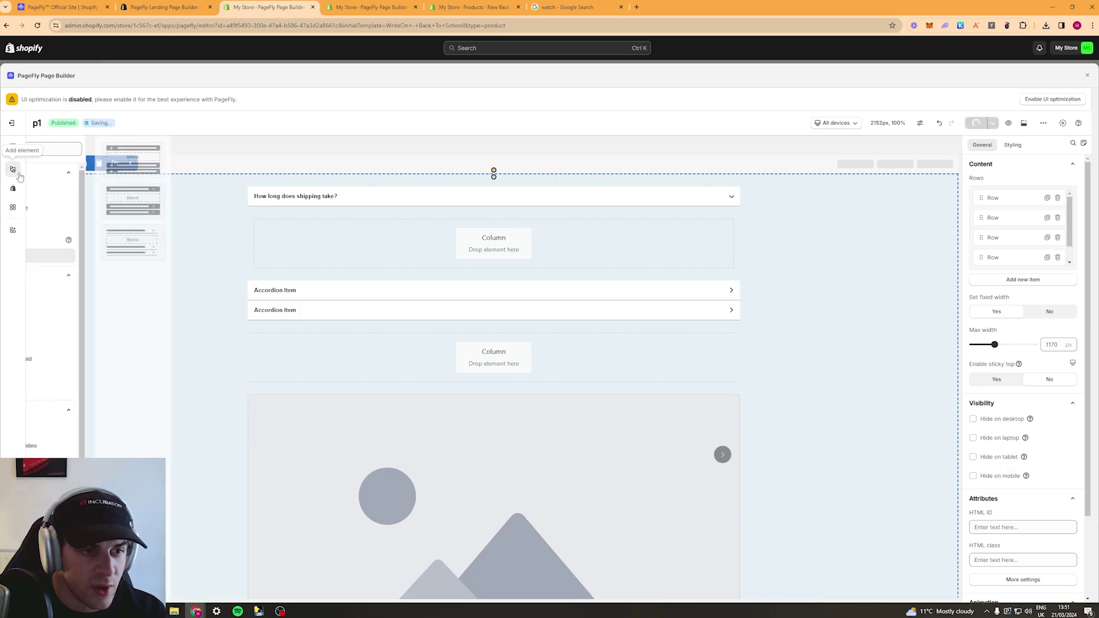
{"action": "left_click", "coordinate": [55, 311]}
{"action": "left_click_drag", "start_coordinate": [163, 166], "coordinate": [486, 240]}
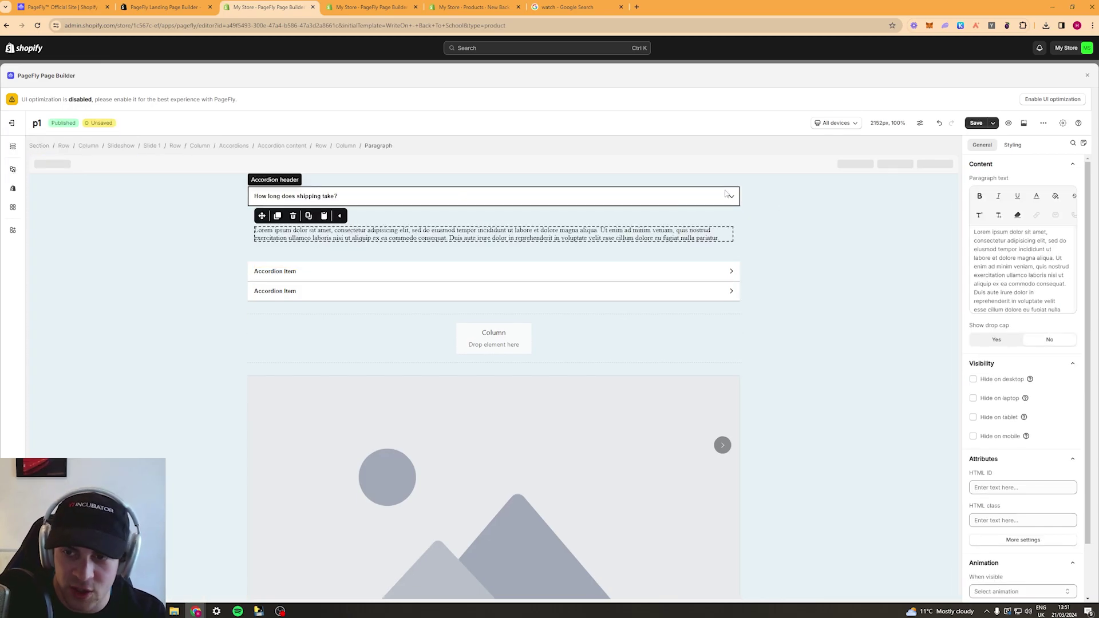
{"action": "key", "text": "ctrl+s"}
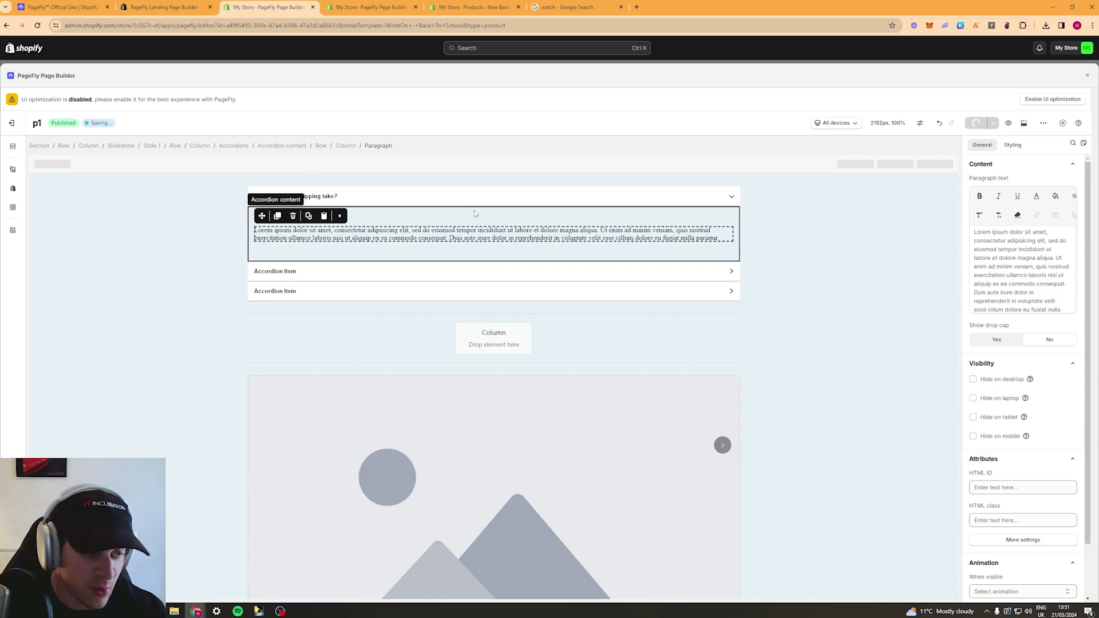
Collapse and reopen the shipping accordion item and examine its header's styling options.
{"action": "left_click", "coordinate": [730, 198]}
{"action": "left_click", "coordinate": [732, 198]}
{"action": "left_click", "coordinate": [607, 198]}
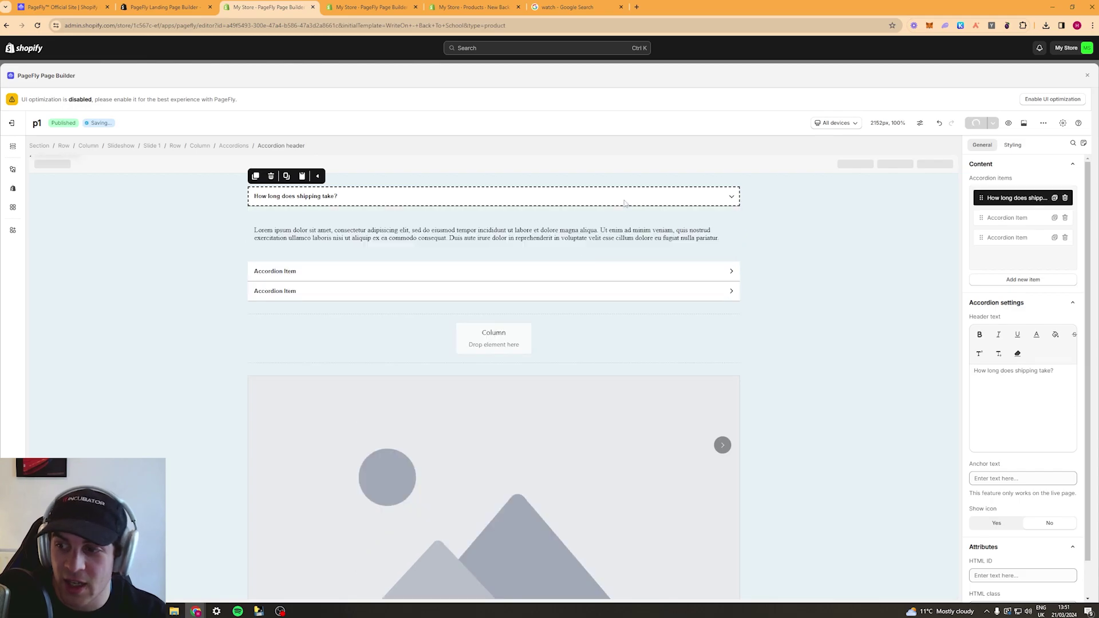
{"action": "left_click", "coordinate": [1013, 145]}
{"action": "scroll", "coordinate": [1030, 400], "scroll_direction": "down", "scroll_amount": 10}
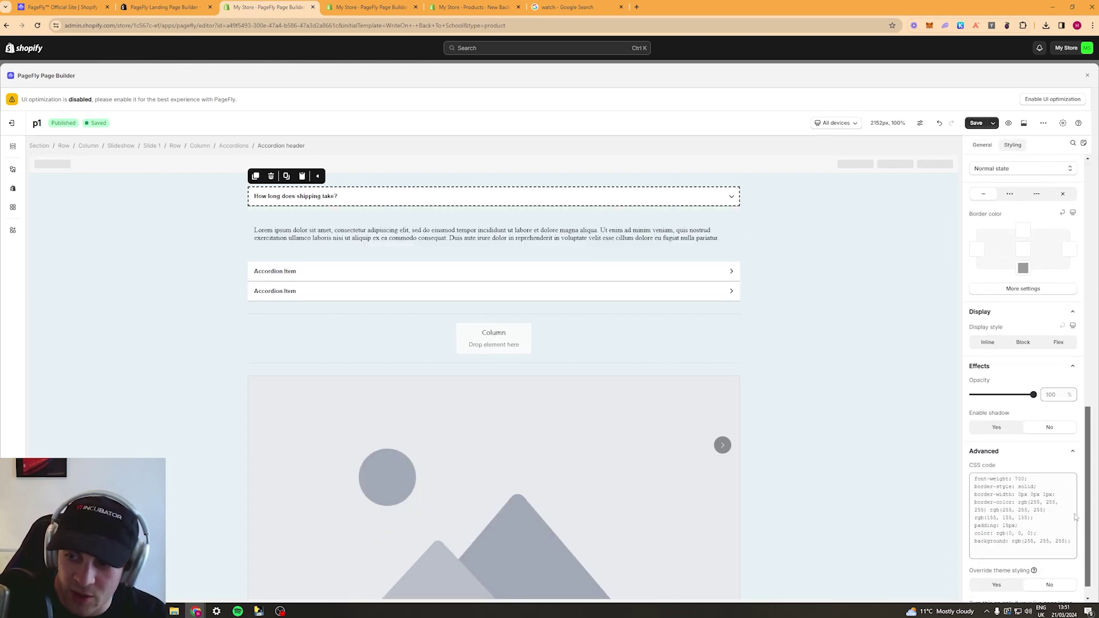
{"action": "scroll", "coordinate": [1056, 235], "scroll_direction": "up", "scroll_amount": 10}
{"action": "left_click", "coordinate": [981, 145]}
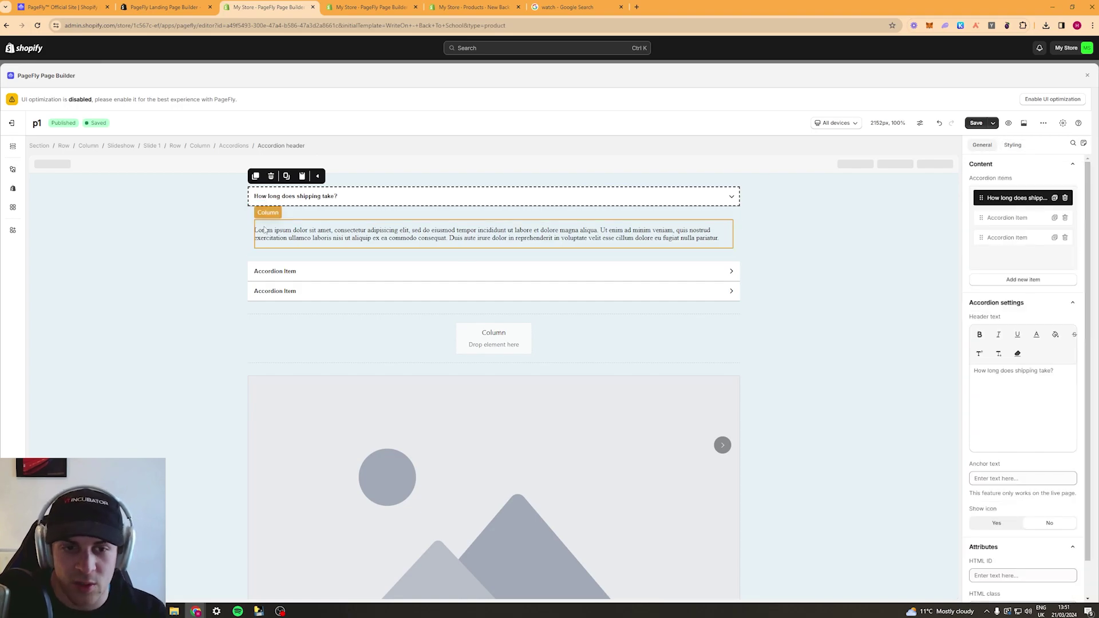
Insert a plain heading without an icon above the accordion in the first slide.
{"action": "left_click", "coordinate": [12, 169]}
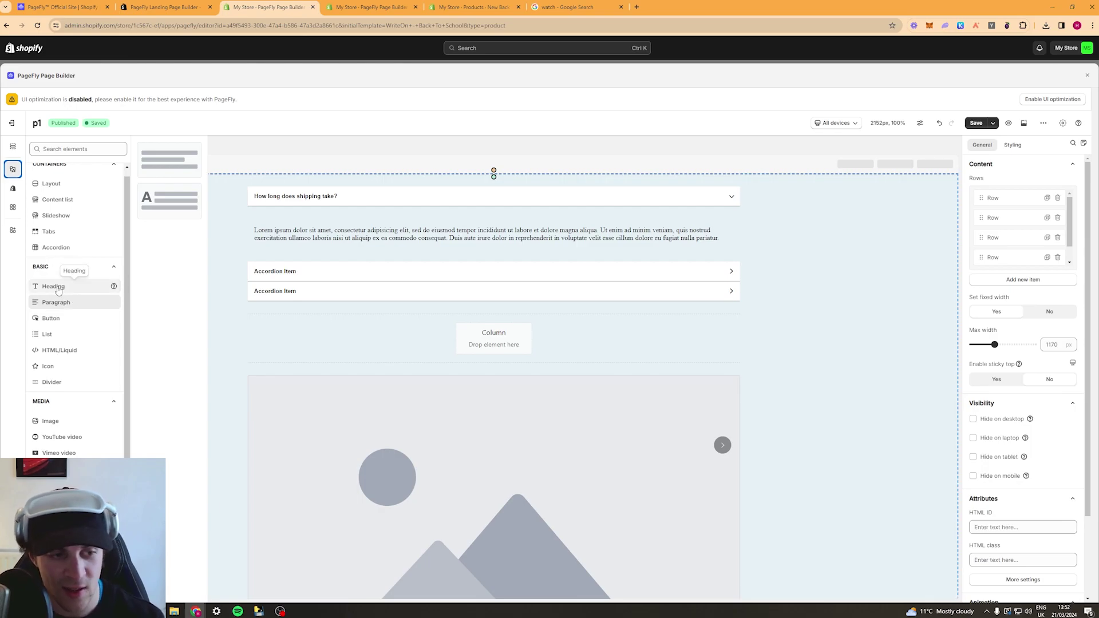
{"action": "mouse_move", "coordinate": [58, 290]}
{"action": "scroll", "coordinate": [71, 241], "scroll_direction": "down", "scroll_amount": 1}
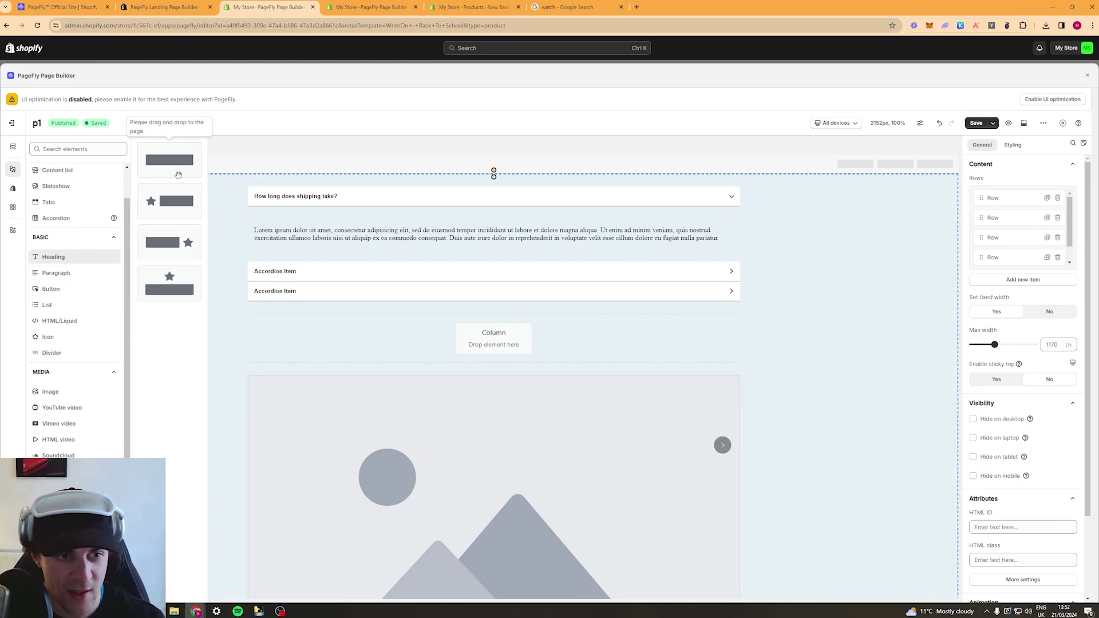
{"action": "left_click_drag", "start_coordinate": [170, 175], "coordinate": [412, 198]}
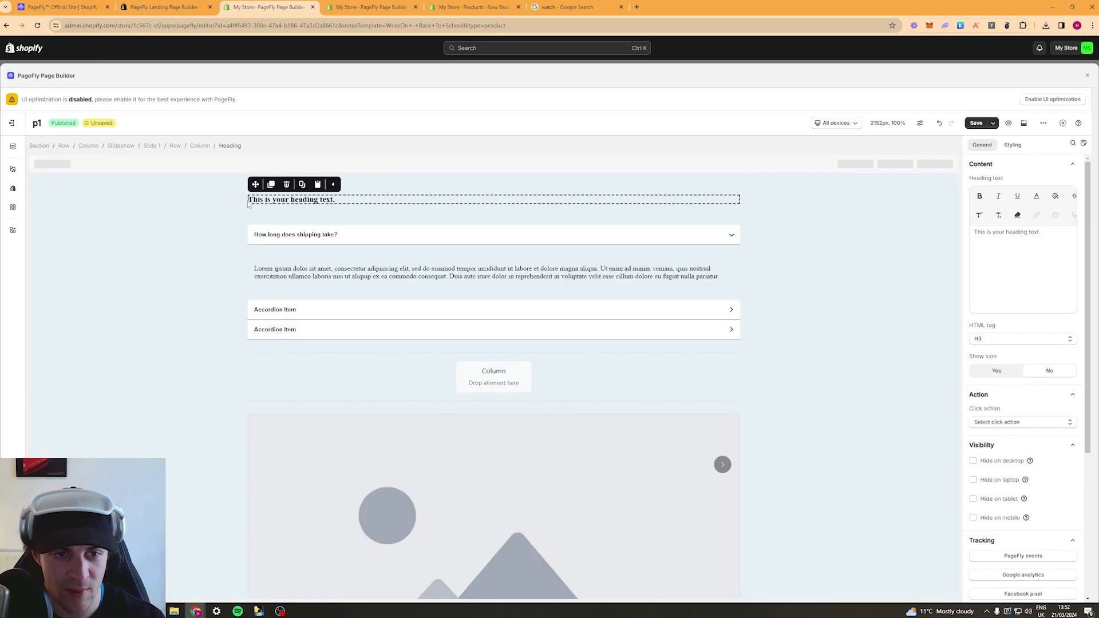
Insert a heading with an icon above the plain heading in the first slide.
{"action": "left_click", "coordinate": [13, 169]}
{"action": "mouse_move", "coordinate": [57, 208]}
{"action": "left_click_drag", "start_coordinate": [158, 203], "coordinate": [306, 201]}
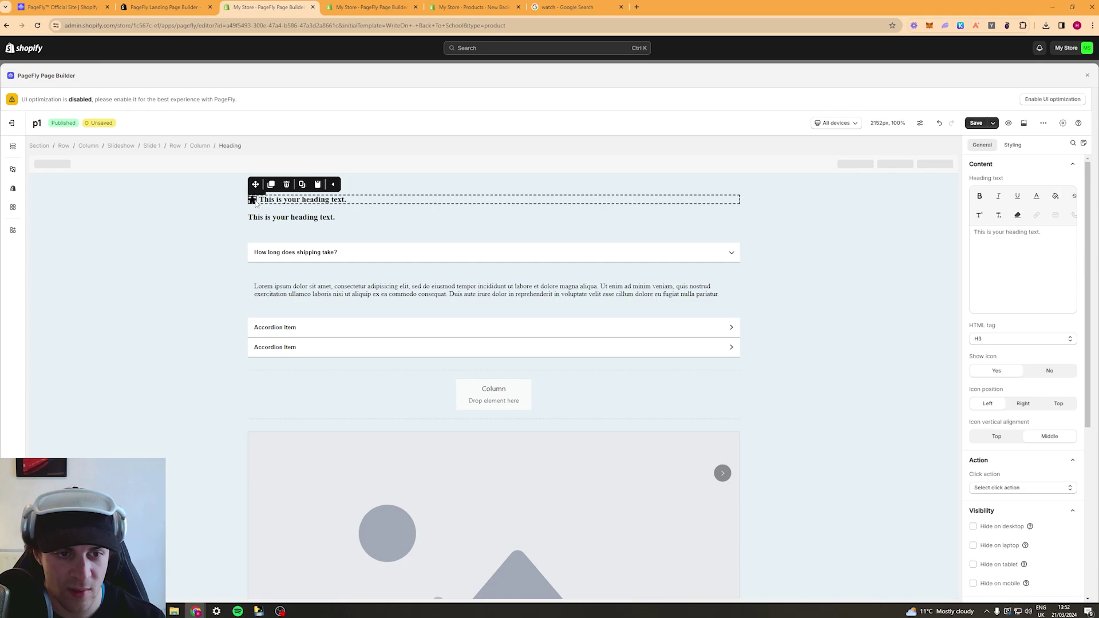
Replace the new heading's star icon with the Bitcoin icon from the Money category.
{"action": "left_click", "coordinate": [1022, 211]}
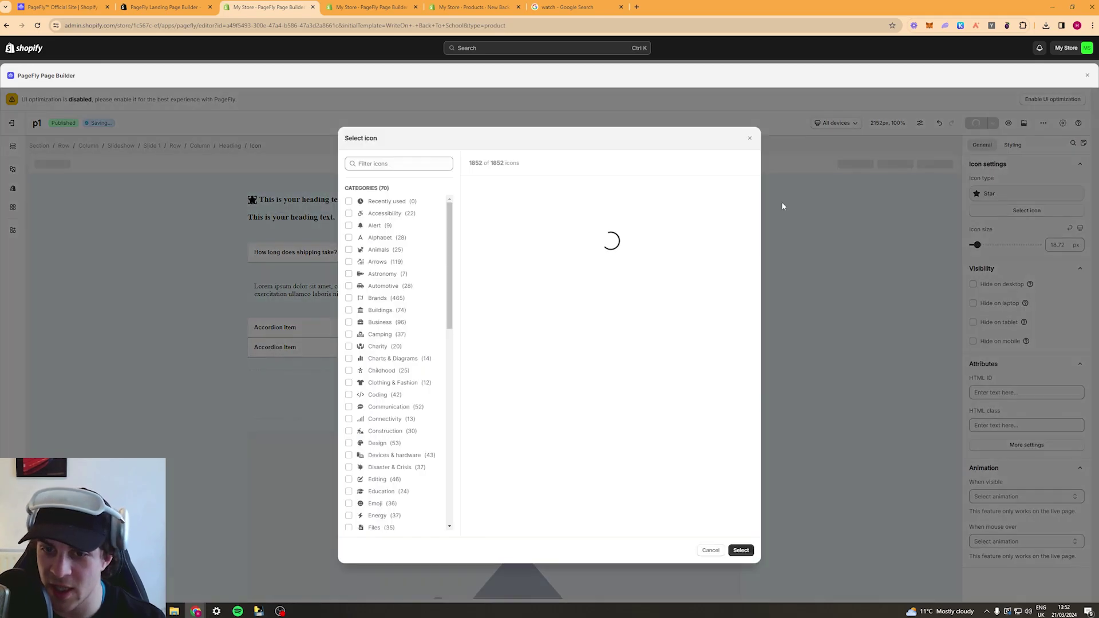
{"action": "scroll", "coordinate": [435, 392], "scroll_direction": "down", "scroll_amount": 5}
{"action": "scroll", "coordinate": [434, 392], "scroll_direction": "down", "scroll_amount": 1}
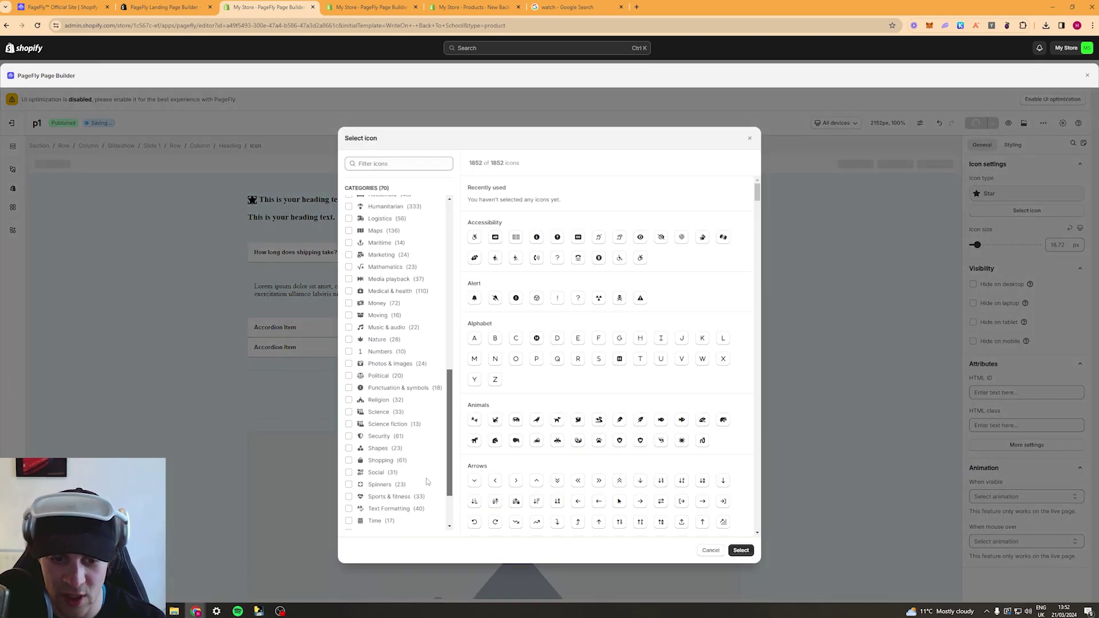
{"action": "left_click", "coordinate": [373, 305]}
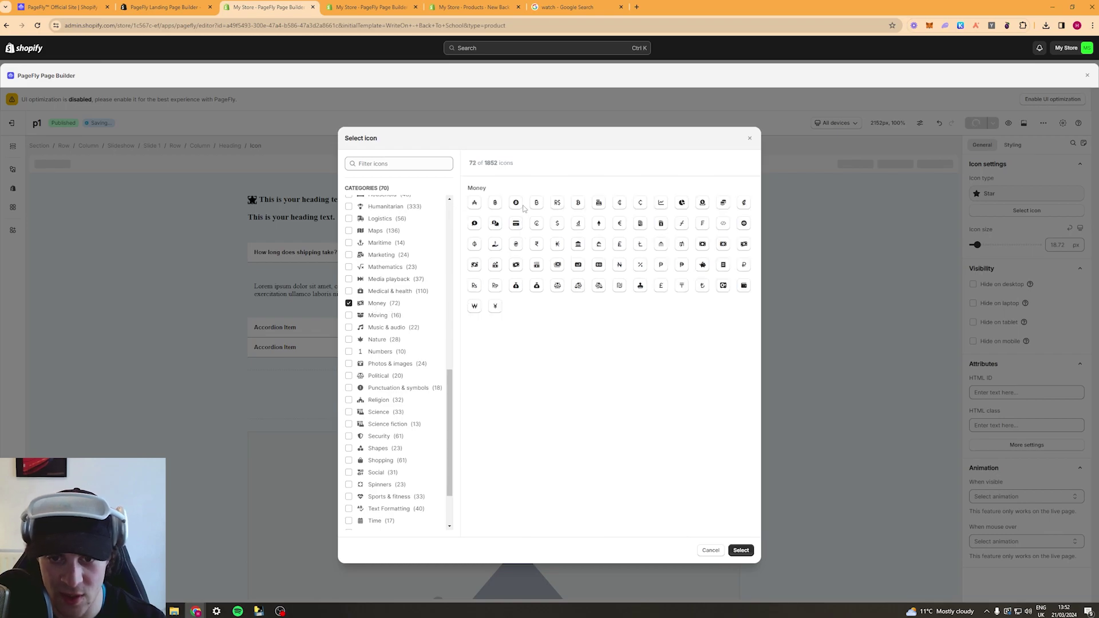
{"action": "left_click", "coordinate": [742, 550]}
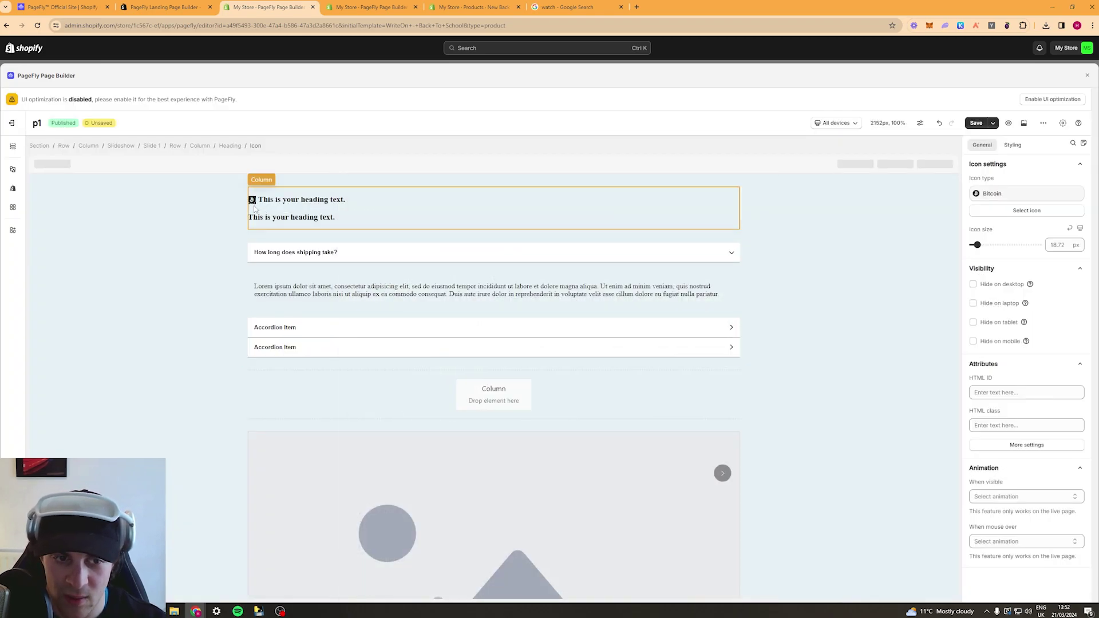
Set the Bitcoin icon's size to 17 px and its content color to Color 6.
{"action": "left_click_drag", "start_coordinate": [980, 244], "coordinate": [973, 244]}
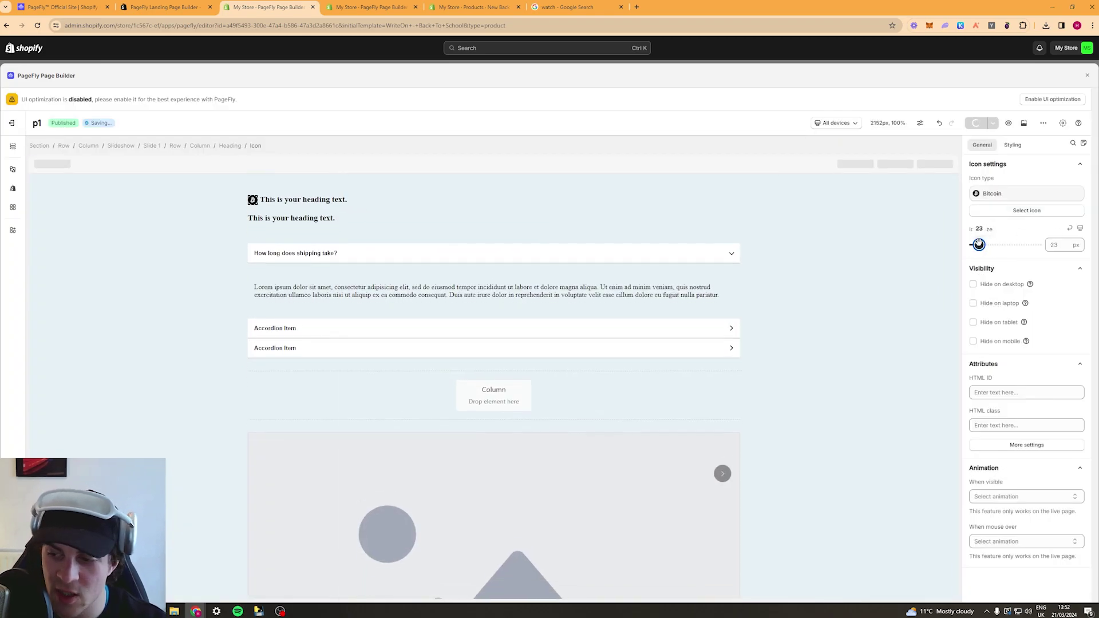
{"action": "left_click", "coordinate": [1013, 145]}
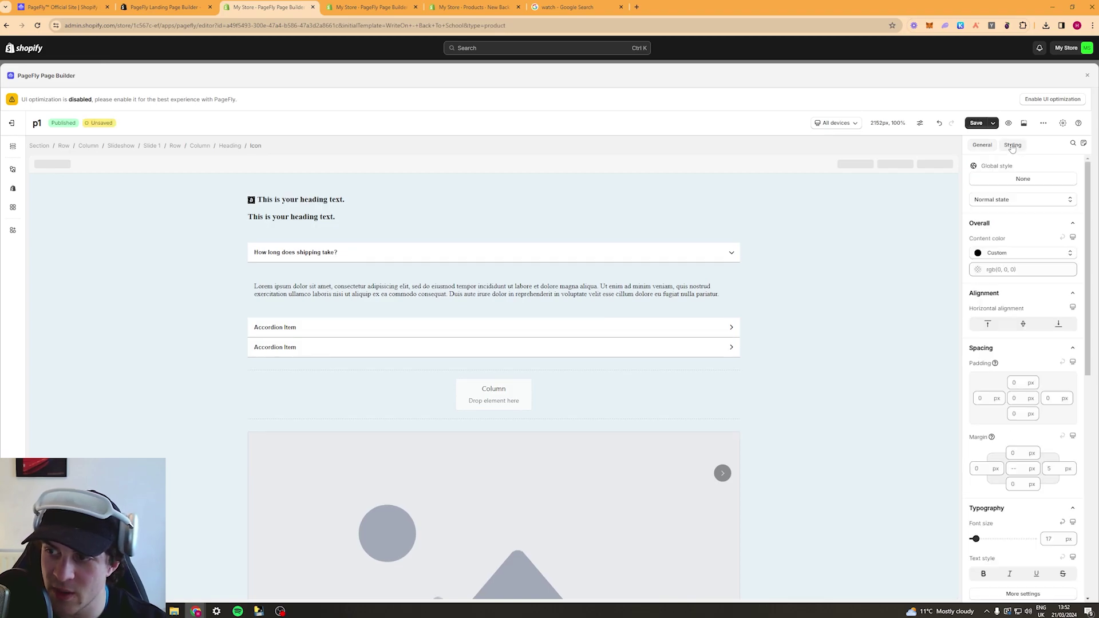
{"action": "left_click", "coordinate": [997, 253]}
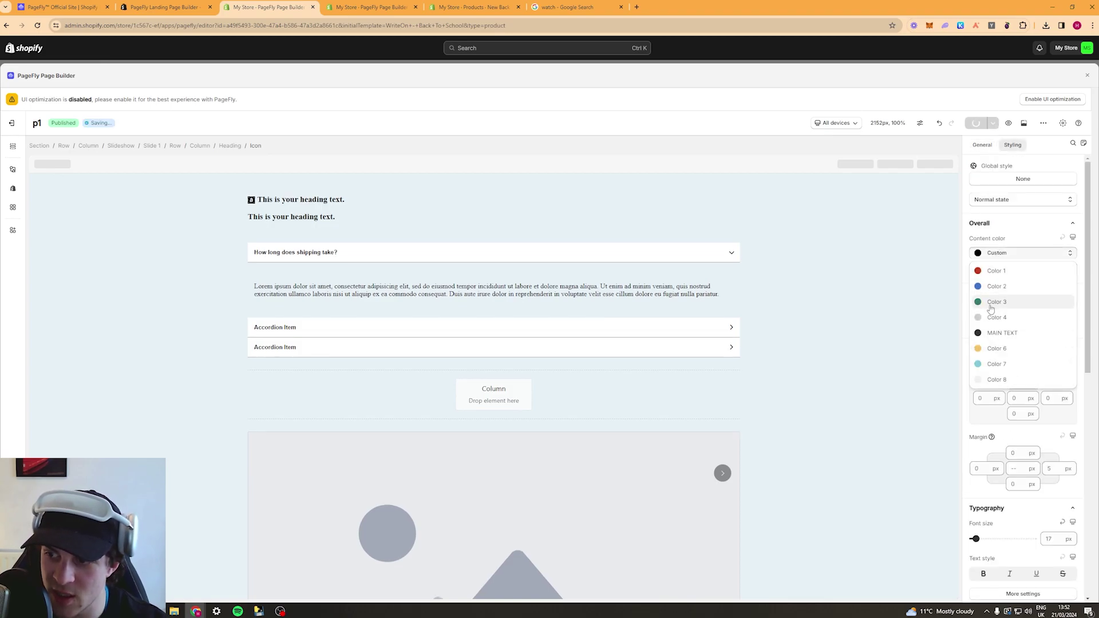
{"action": "left_click", "coordinate": [997, 349]}
{"action": "left_click", "coordinate": [760, 224]}
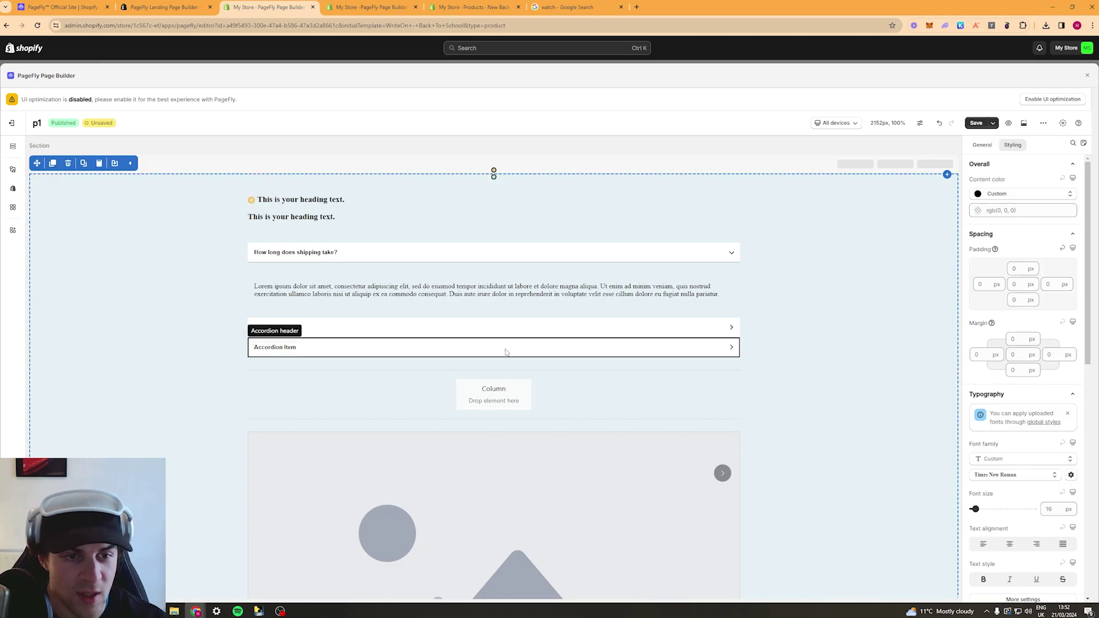
Insert a plain text button above the two headings in the first slide.
{"action": "left_click", "coordinate": [12, 170]}
{"action": "scroll", "coordinate": [97, 268], "scroll_direction": "down", "scroll_amount": 2}
{"action": "scroll", "coordinate": [96, 268], "scroll_direction": "down", "scroll_amount": 1}
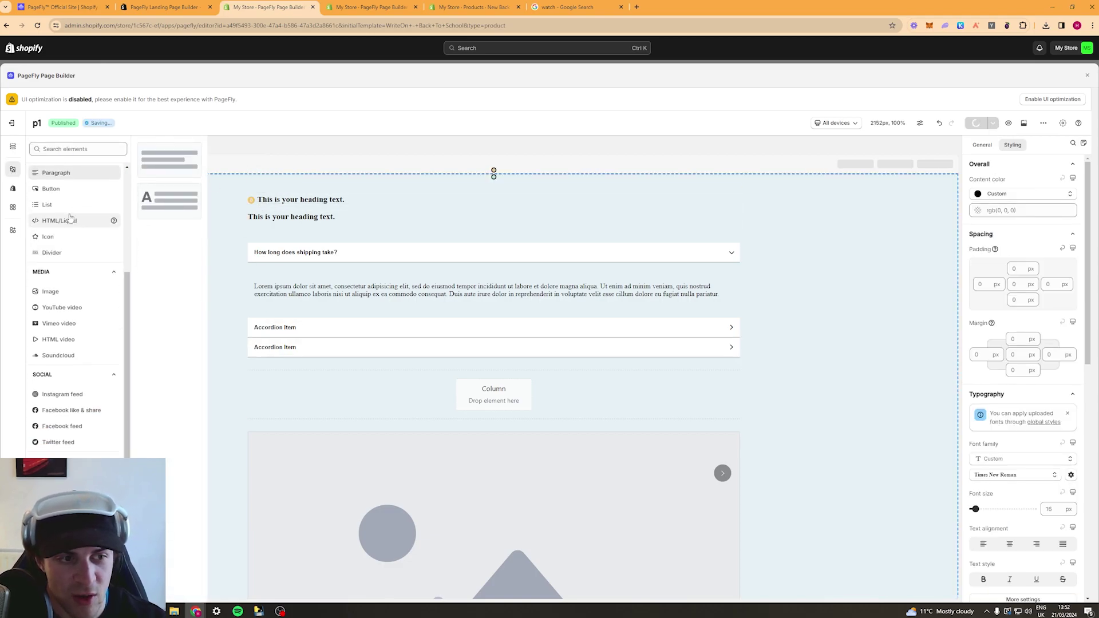
{"action": "left_click", "coordinate": [54, 188]}
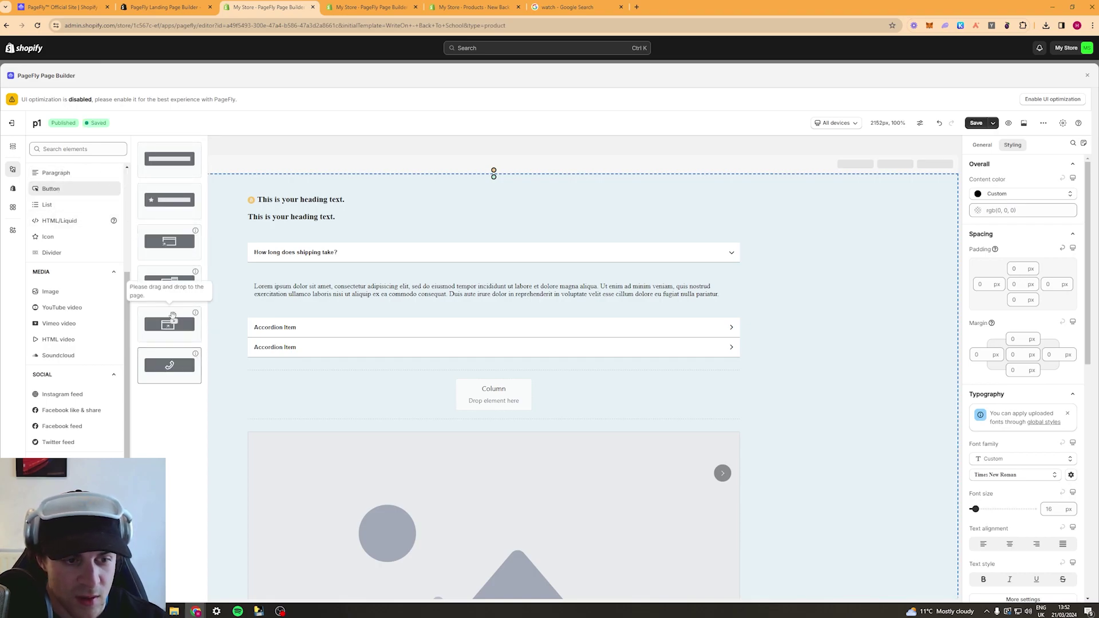
{"action": "left_click_drag", "start_coordinate": [170, 158], "coordinate": [292, 197]}
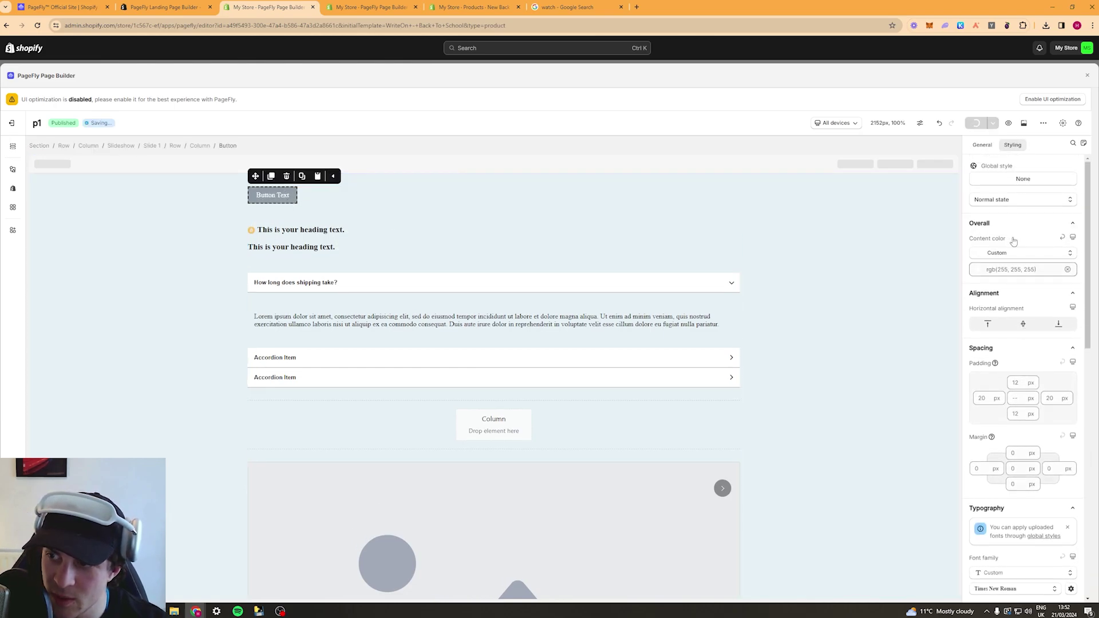
Review the button's general settings and apply the global style Style 1 to it.
{"action": "left_click", "coordinate": [982, 147]}
{"action": "scroll", "coordinate": [1025, 397], "scroll_direction": "down", "scroll_amount": 4}
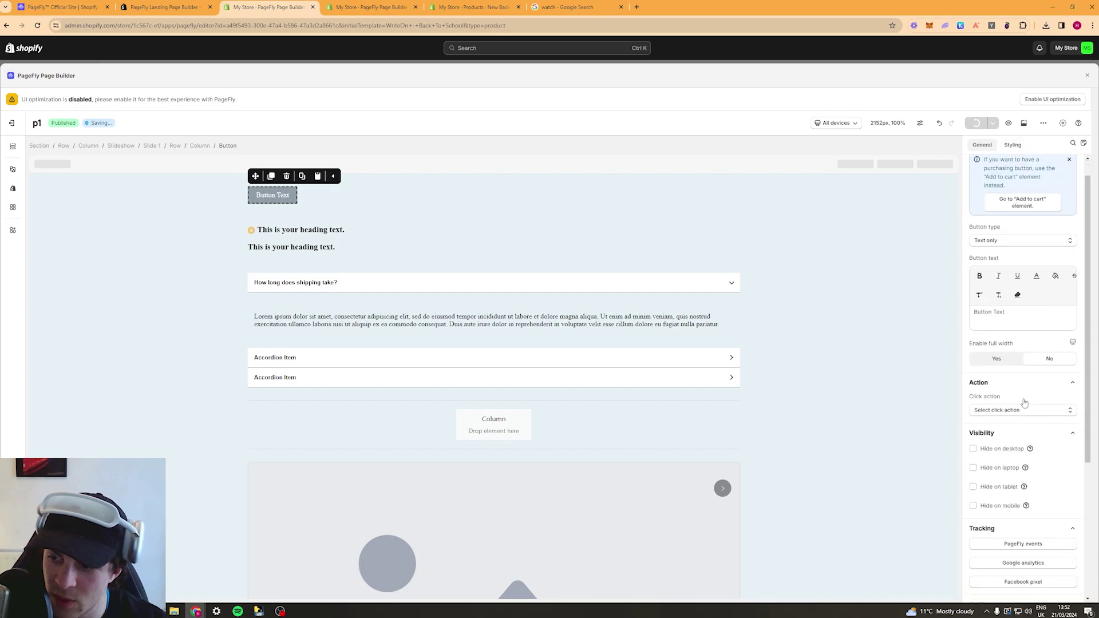
{"action": "scroll", "coordinate": [1010, 233], "scroll_direction": "up", "scroll_amount": 4}
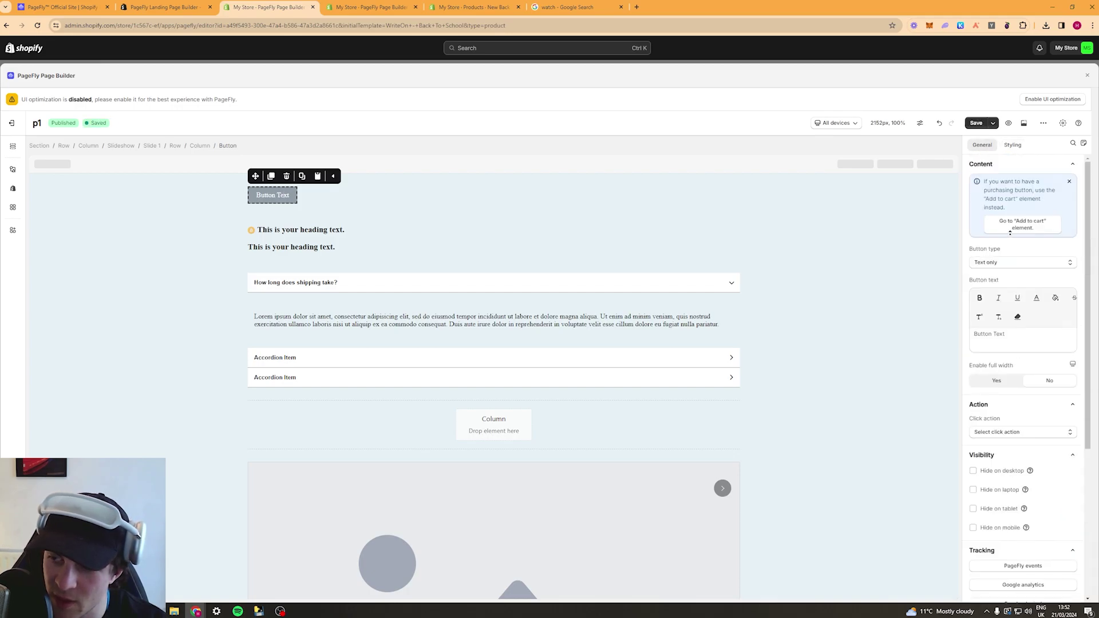
{"action": "left_click", "coordinate": [1012, 145]}
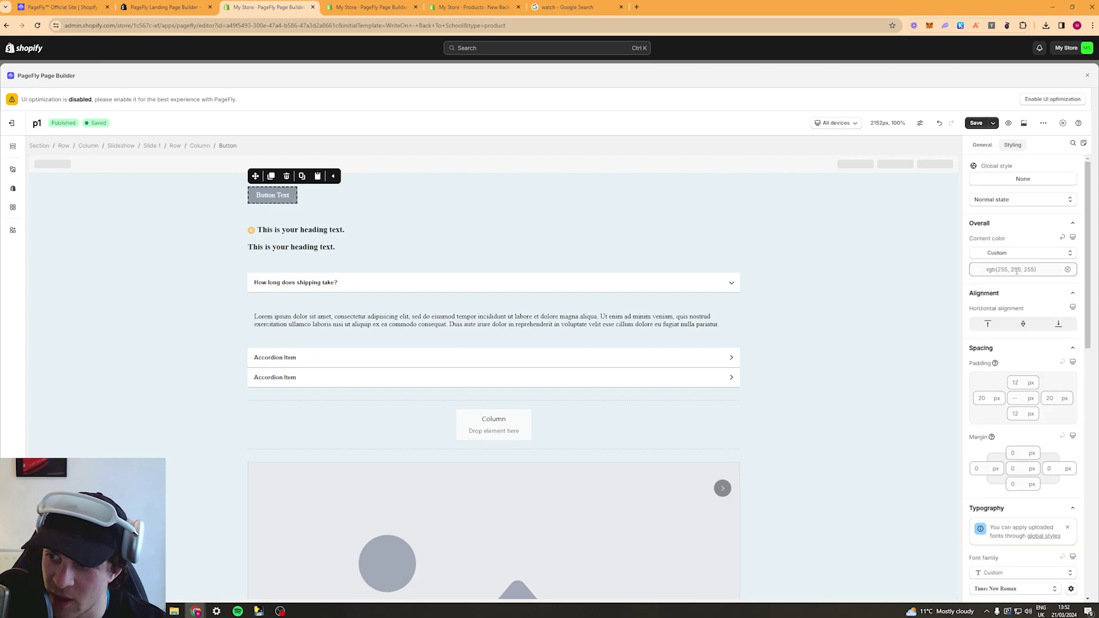
{"action": "left_click", "coordinate": [1023, 180]}
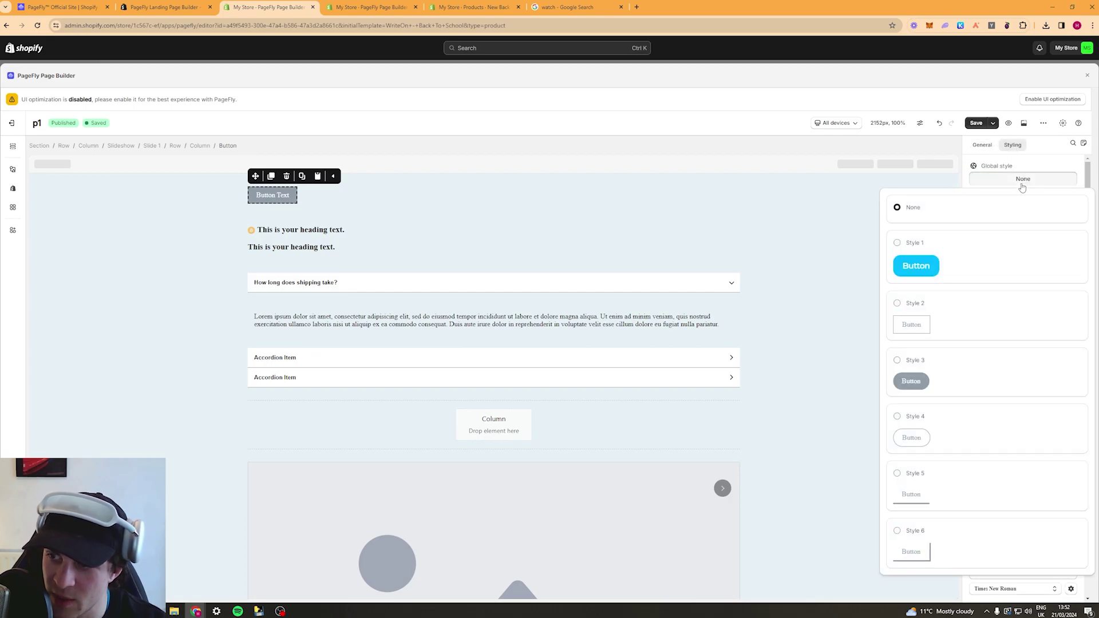
{"action": "left_click", "coordinate": [916, 245]}
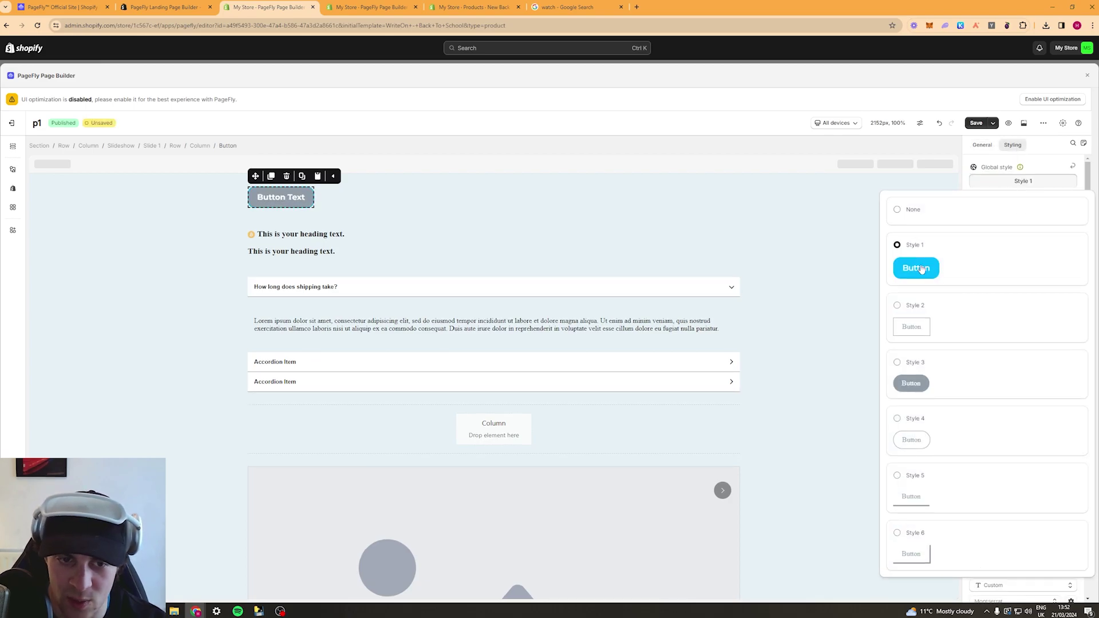
{"action": "left_click", "coordinate": [855, 252]}
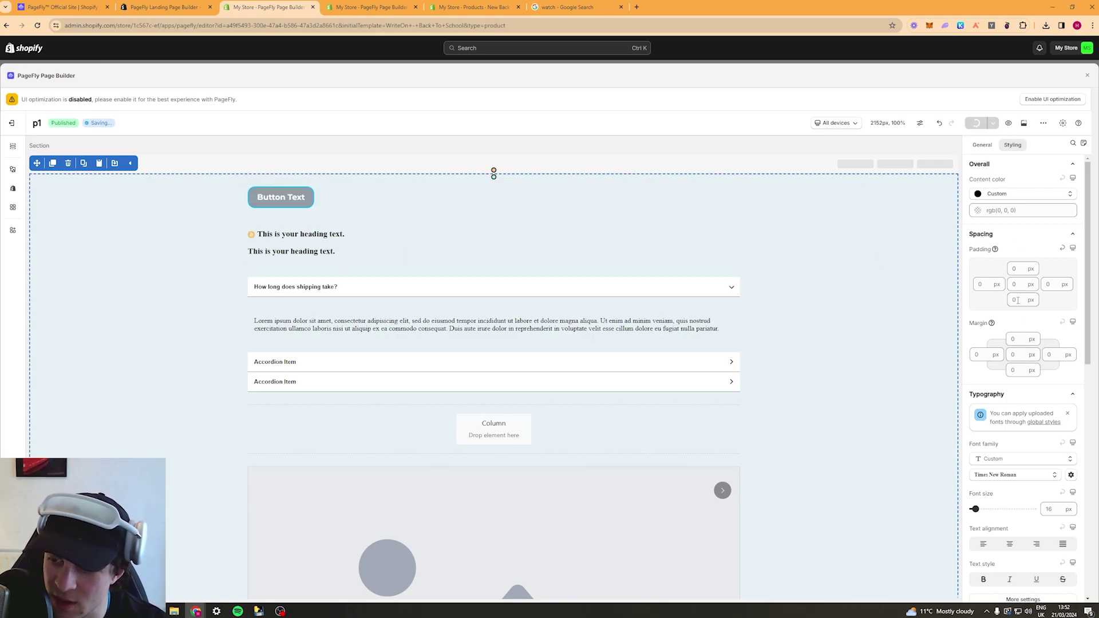
Keep the button's type as Text only and enable full width for it.
{"action": "scroll", "coordinate": [1018, 304], "scroll_direction": "down", "scroll_amount": 5}
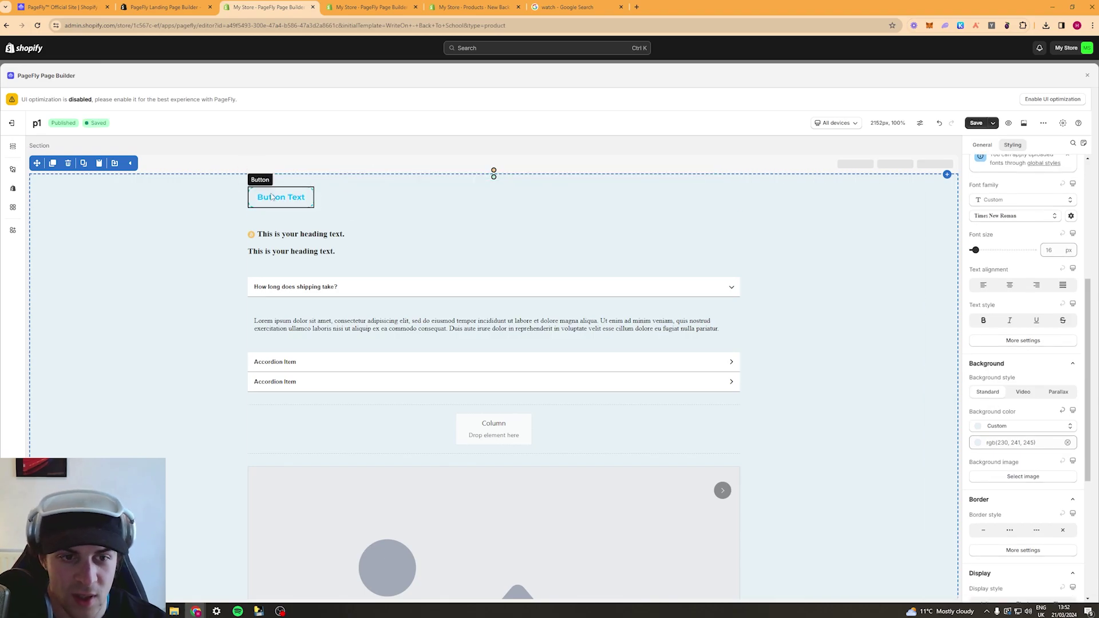
{"action": "left_click", "coordinate": [272, 197]}
{"action": "left_click", "coordinate": [993, 149]}
{"action": "scroll", "coordinate": [1012, 223], "scroll_direction": "down", "scroll_amount": 1}
{"action": "left_click", "coordinate": [1011, 220]}
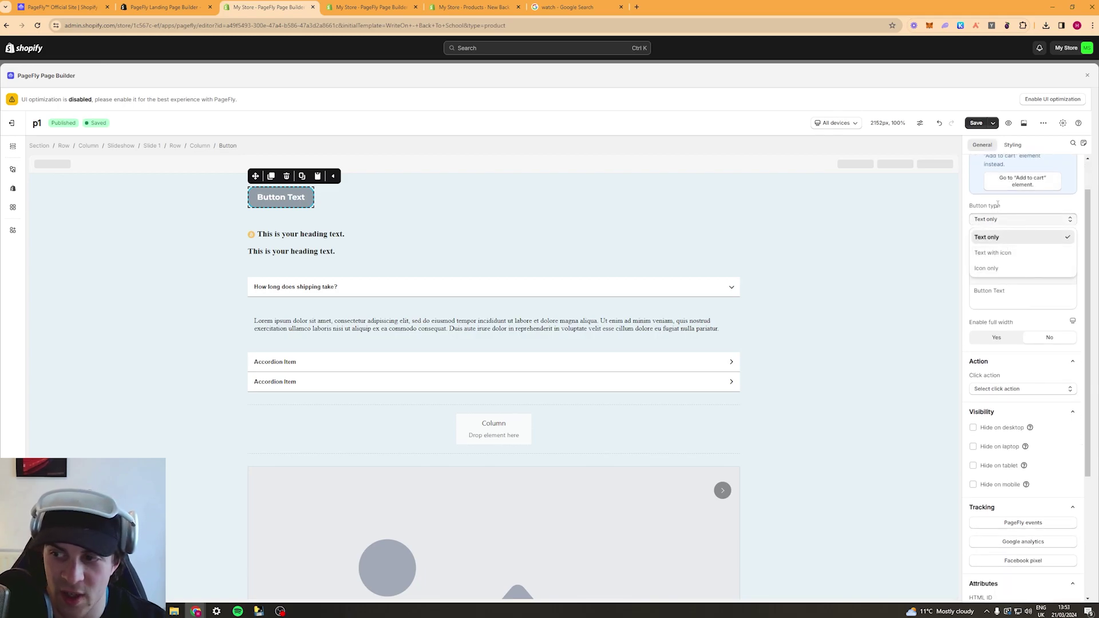
{"action": "left_click", "coordinate": [1008, 237]}
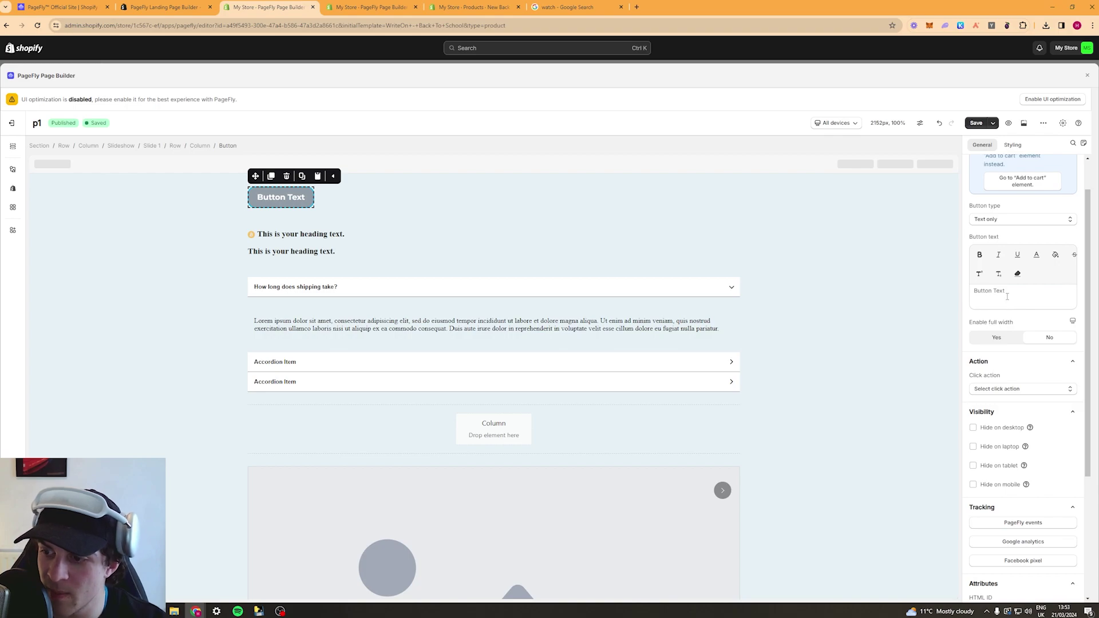
{"action": "scroll", "coordinate": [1012, 295], "scroll_direction": "down", "scroll_amount": 2}
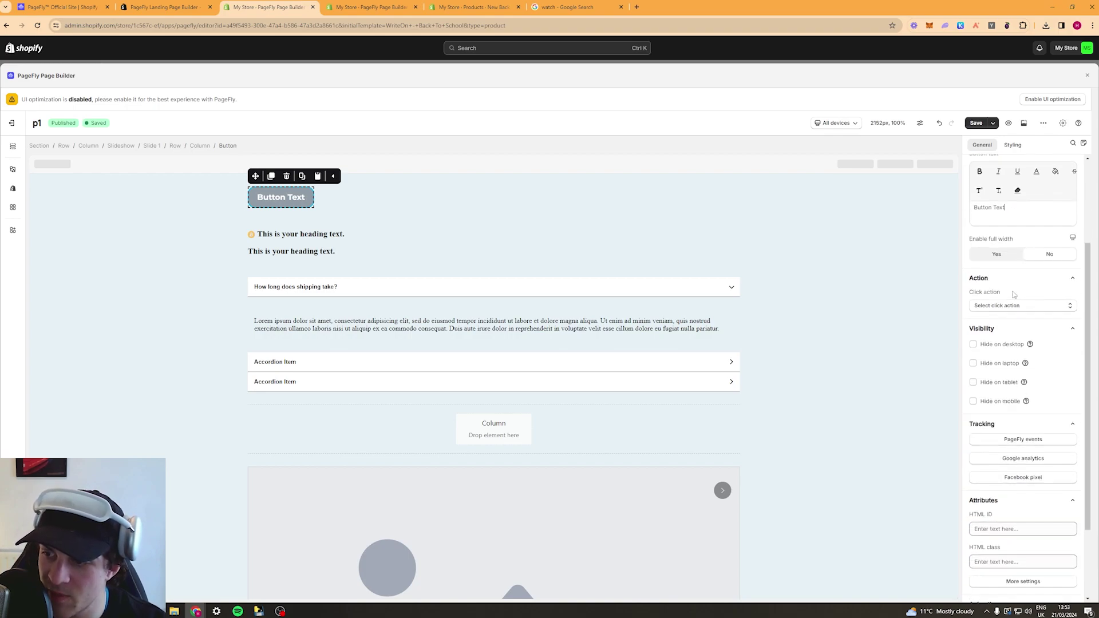
{"action": "left_click", "coordinate": [996, 252]}
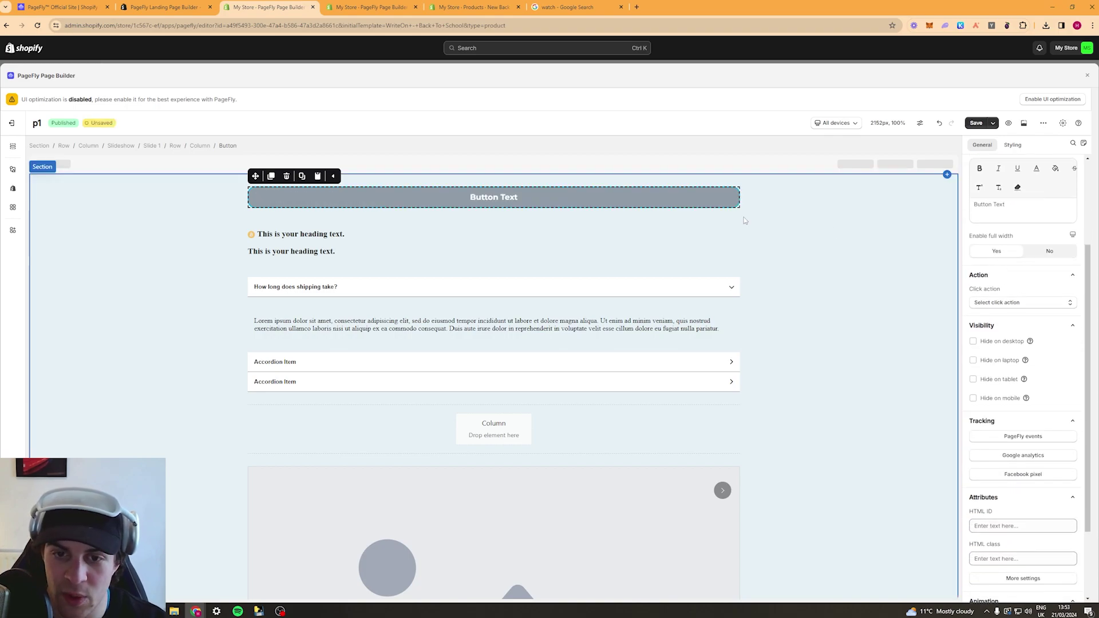
Set the button's click action to Scroll to section, targeting the third section listed.
{"action": "left_click", "coordinate": [1011, 301]}
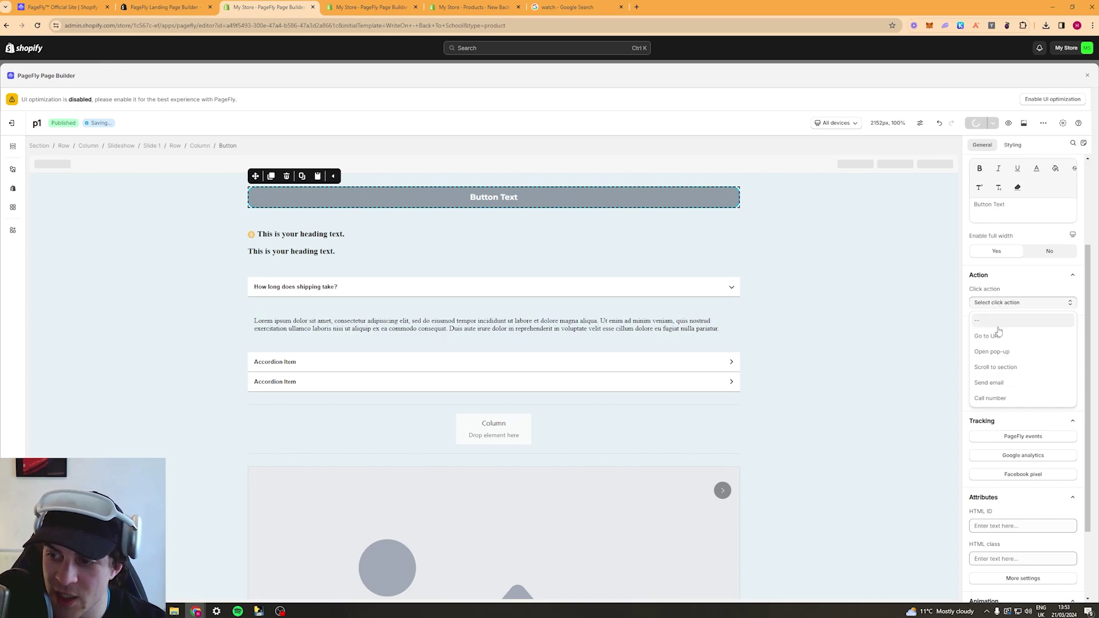
{"action": "left_click", "coordinate": [1006, 369]}
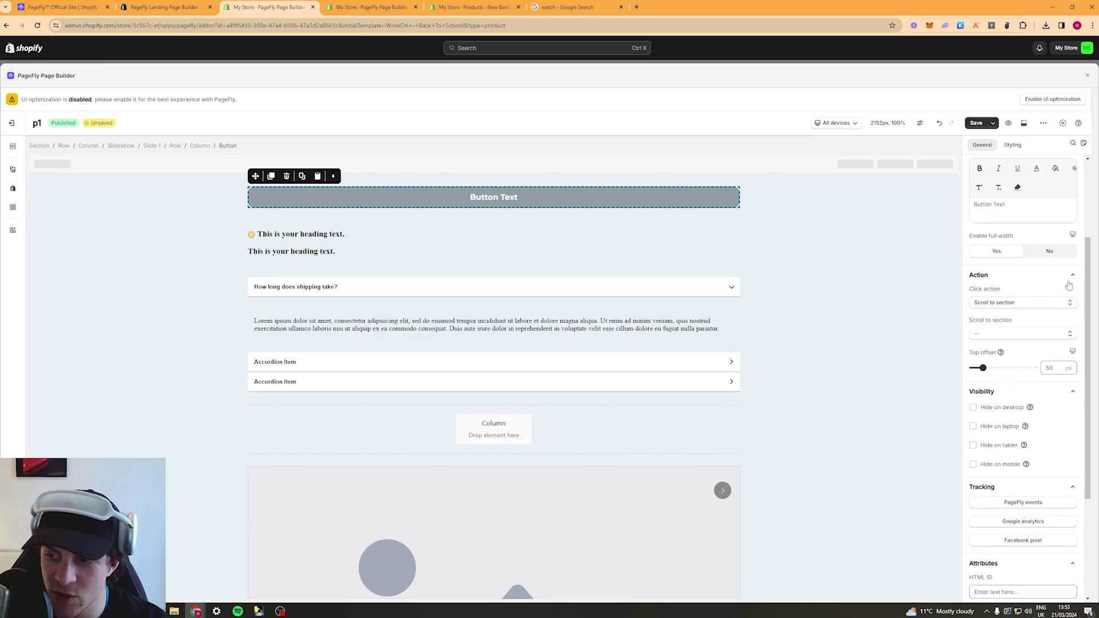
{"action": "left_click", "coordinate": [1041, 332]}
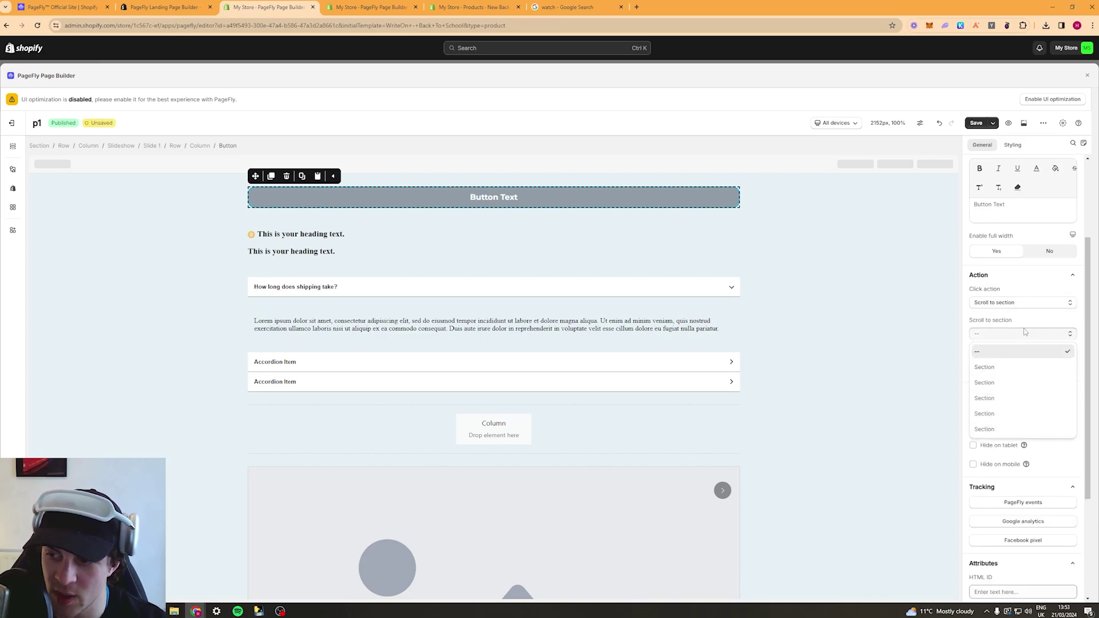
{"action": "left_click", "coordinate": [997, 396]}
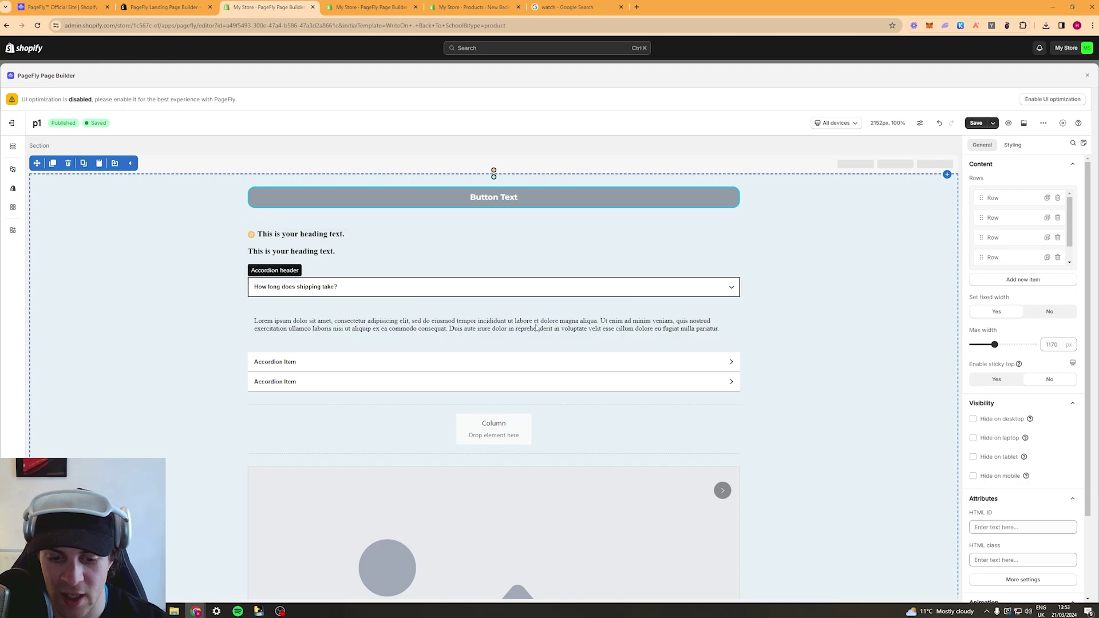
Insert a bulleted list beside the button in the first slide's column and save the page.
{"action": "scroll", "coordinate": [827, 292], "scroll_direction": "down", "scroll_amount": 2}
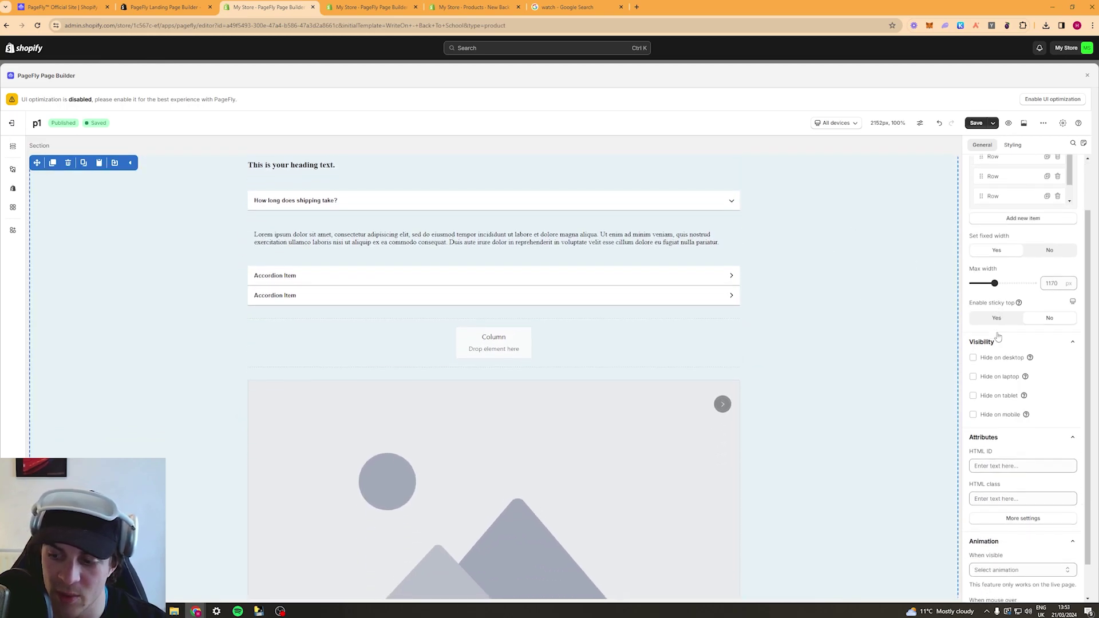
{"action": "scroll", "coordinate": [469, 259], "scroll_direction": "up", "scroll_amount": 2}
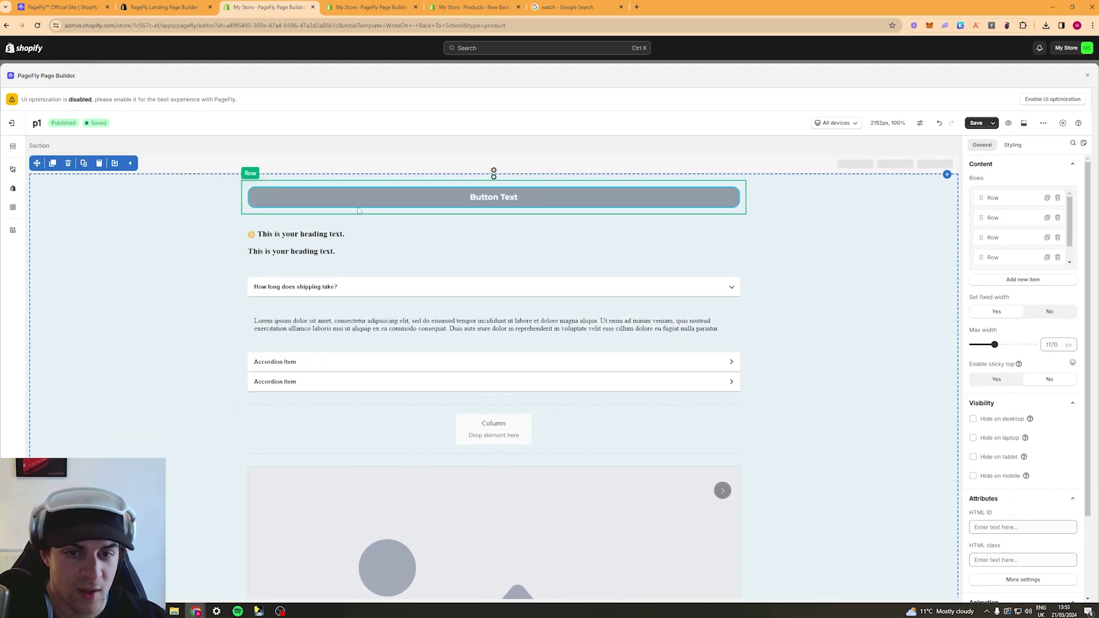
{"action": "left_click", "coordinate": [13, 169]}
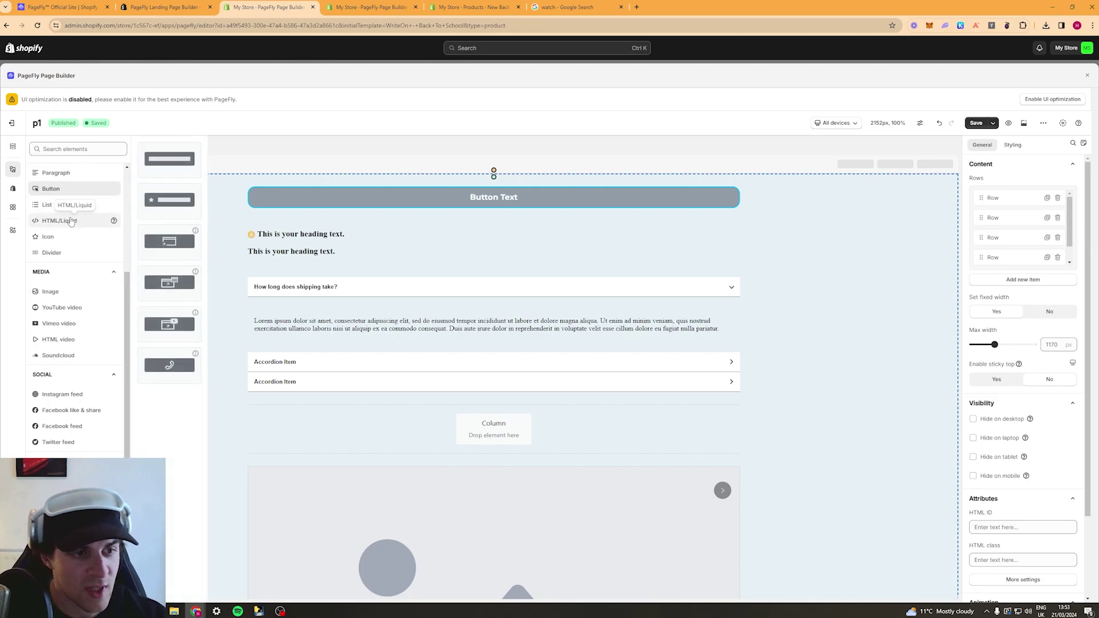
{"action": "mouse_move", "coordinate": [47, 204]}
{"action": "left_click_drag", "start_coordinate": [152, 196], "coordinate": [344, 183]}
{"action": "scroll", "coordinate": [492, 313], "scroll_direction": "down", "scroll_amount": 10}
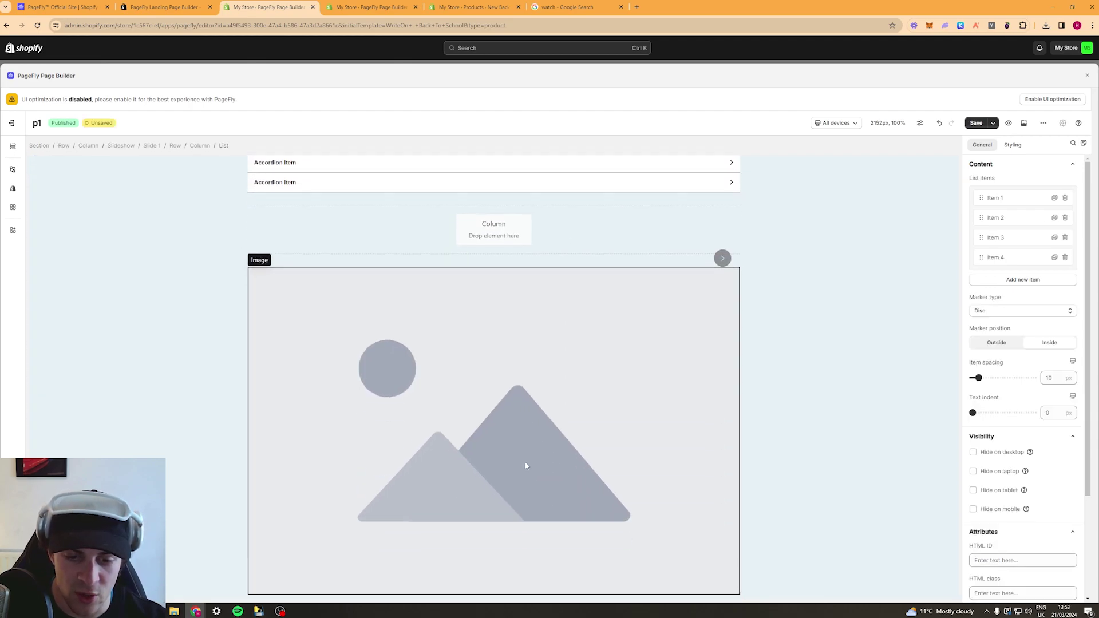
{"action": "key", "text": "ctrl+s"}
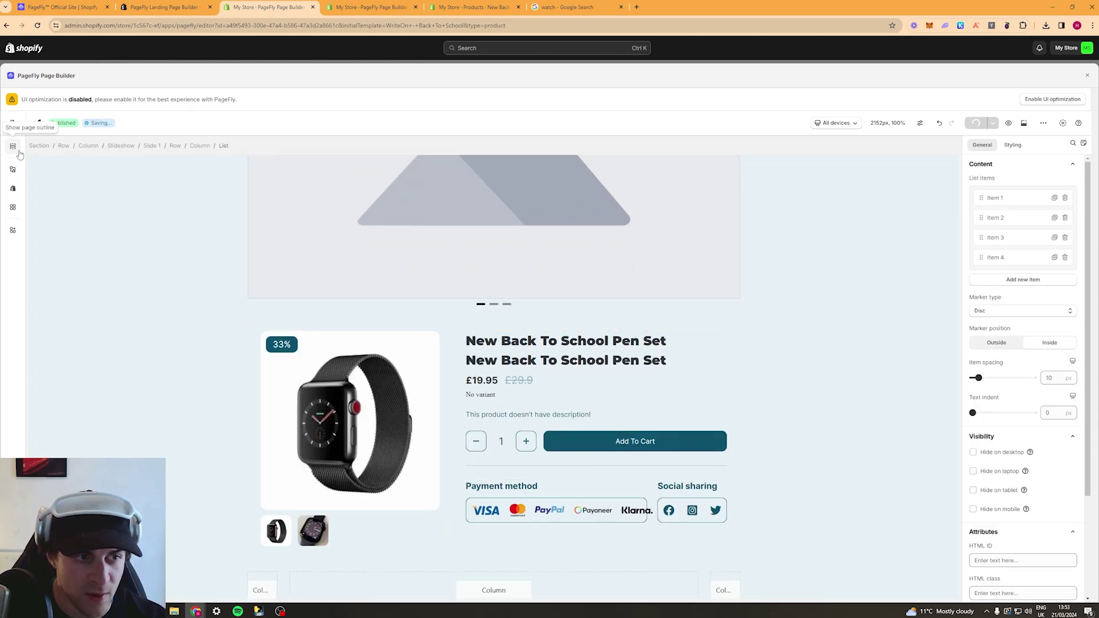
Insert a bulleted list below the price in the product details and set its first item's text to "WATERPROOF".
{"action": "left_click", "coordinate": [13, 169]}
{"action": "left_click_drag", "start_coordinate": [170, 160], "coordinate": [491, 388]}
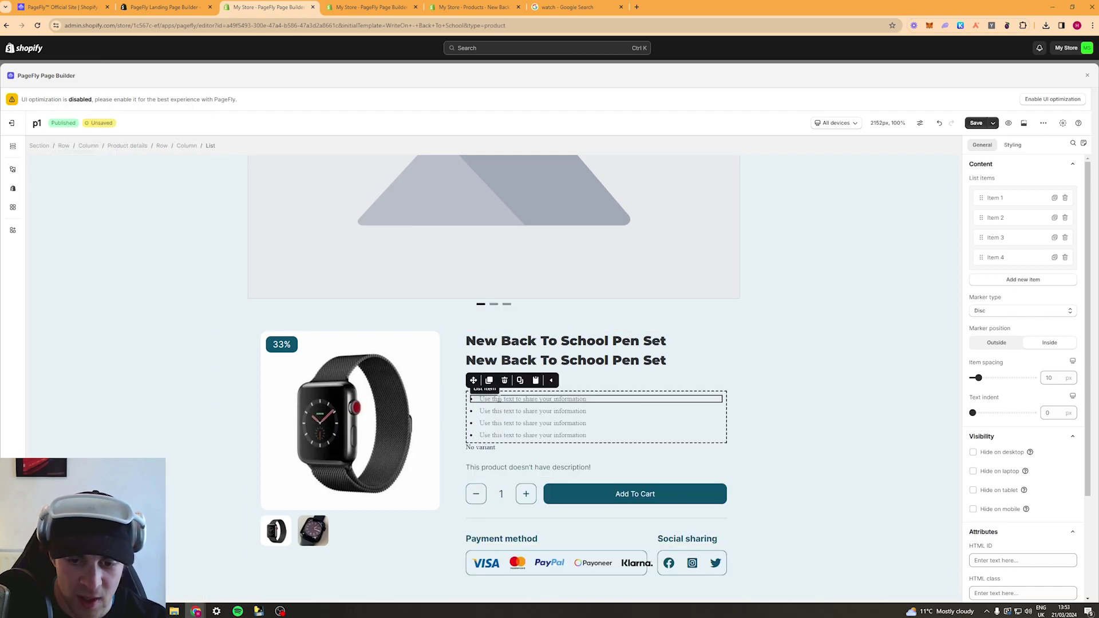
{"action": "left_click", "coordinate": [490, 399]}
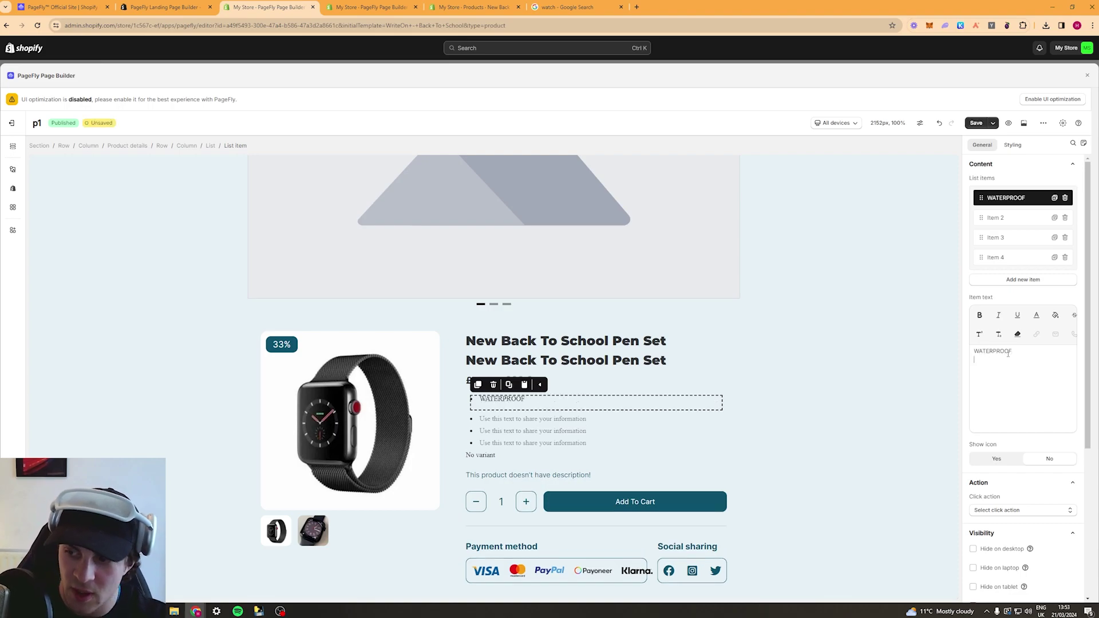
{"action": "key", "text": "BackSpace"}
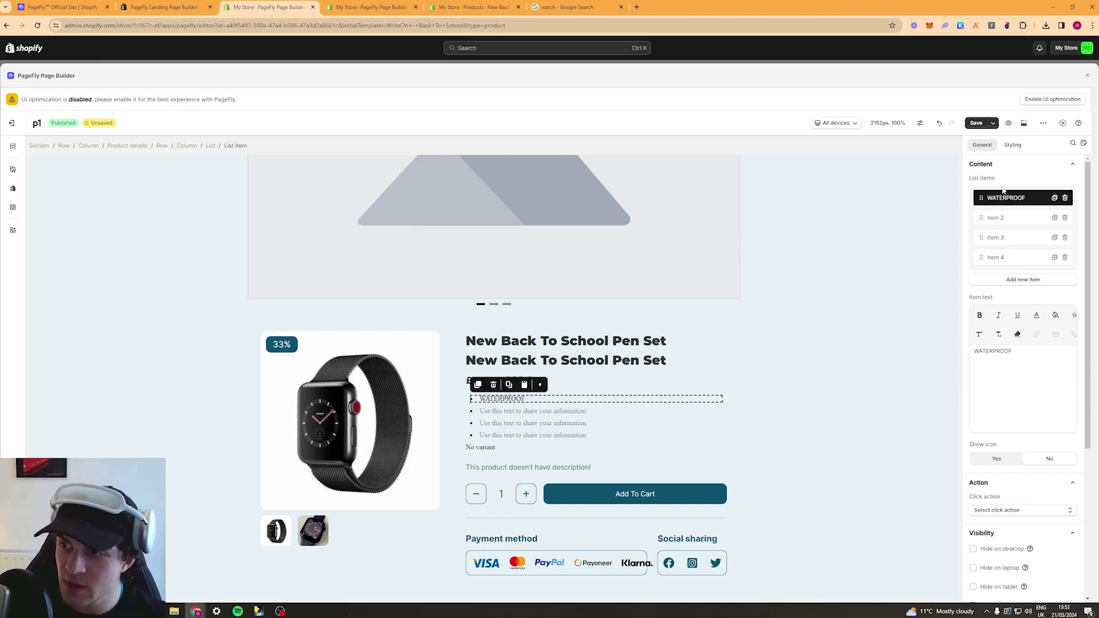
Delete the three placeholder items from the bulleted list below the price, keeping only the WATERPROOF item.
{"action": "scroll", "coordinate": [998, 179], "scroll_direction": "down", "scroll_amount": 4}
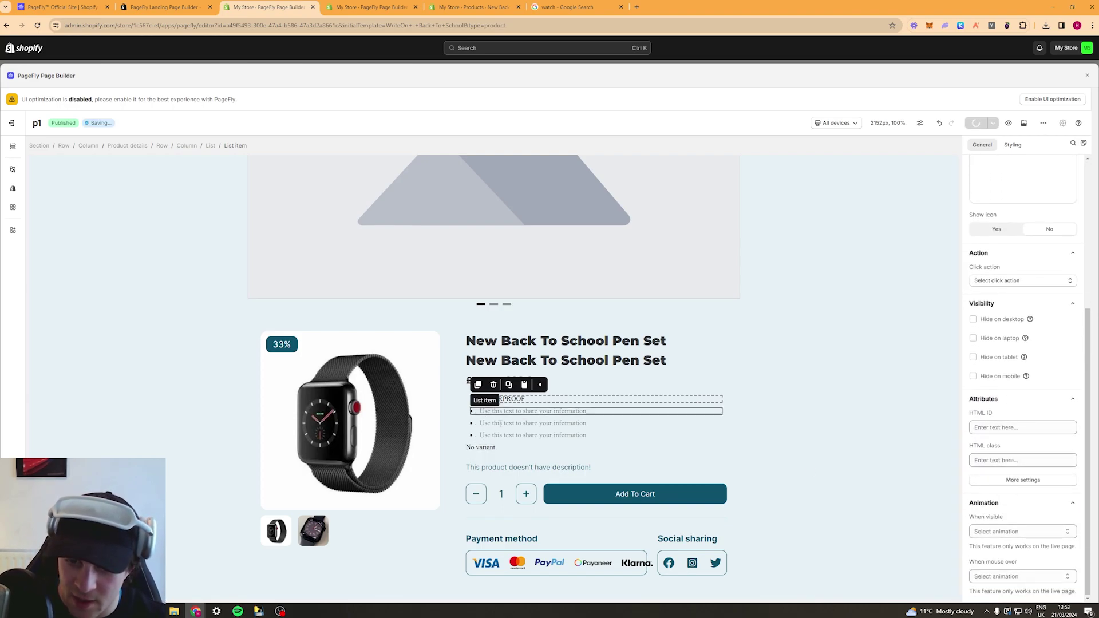
{"action": "left_click", "coordinate": [541, 380]}
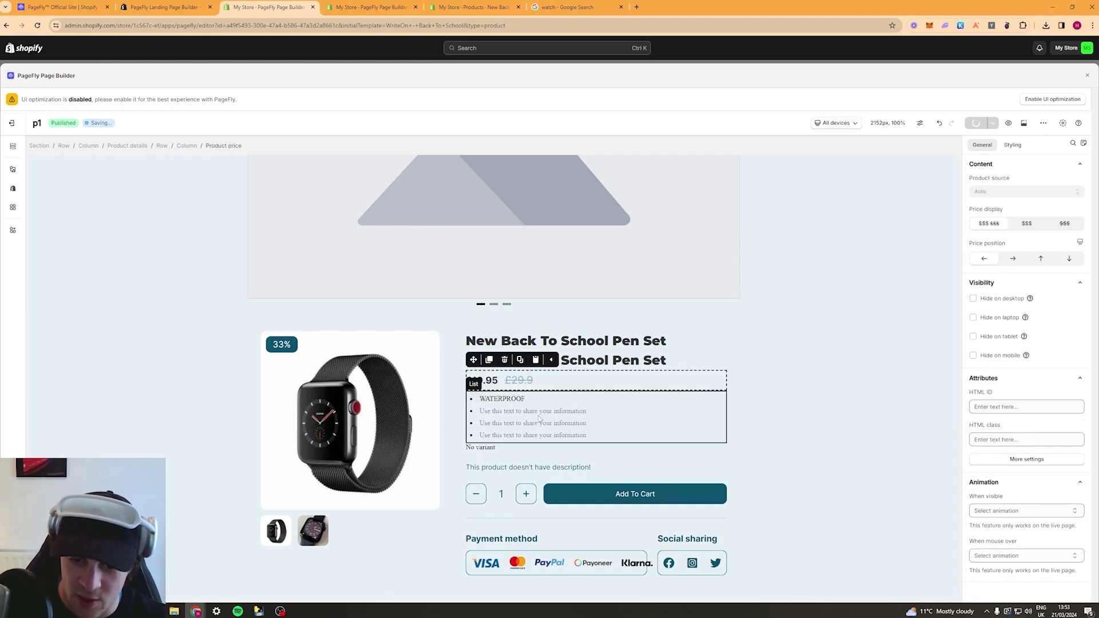
{"action": "left_click", "coordinate": [657, 408]}
{"action": "left_click", "coordinate": [1065, 217]}
{"action": "left_click", "coordinate": [1064, 218]}
{"action": "left_click", "coordinate": [1064, 218]}
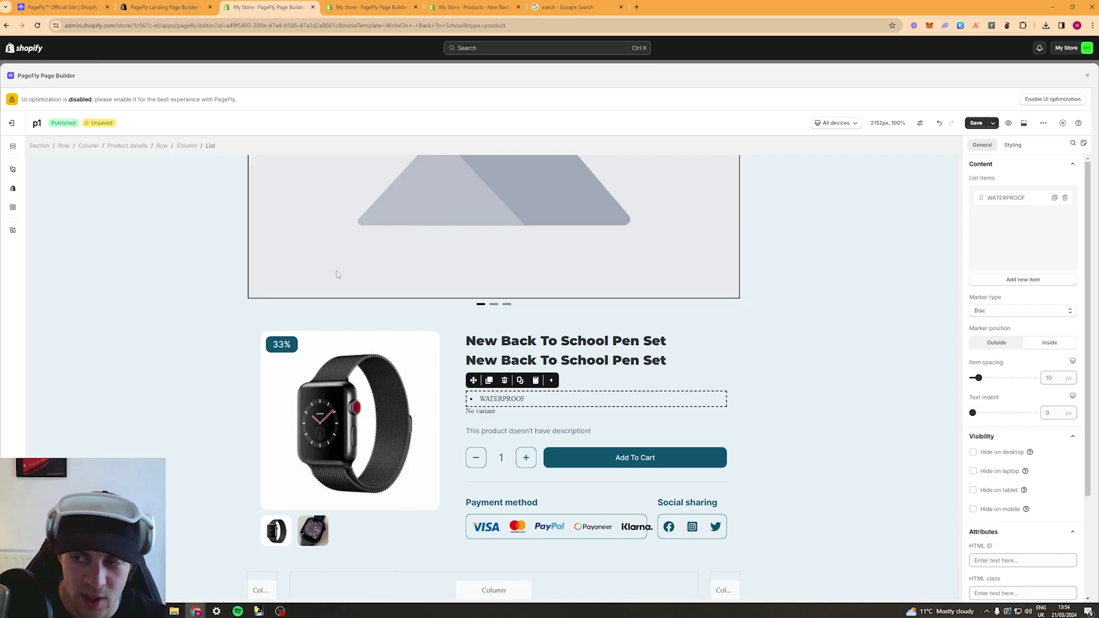
Insert an HTML/Liquid element between the slideshow and the product details, and view its empty code editor.
{"action": "left_click", "coordinate": [13, 170]}
{"action": "left_click", "coordinate": [191, 153]}
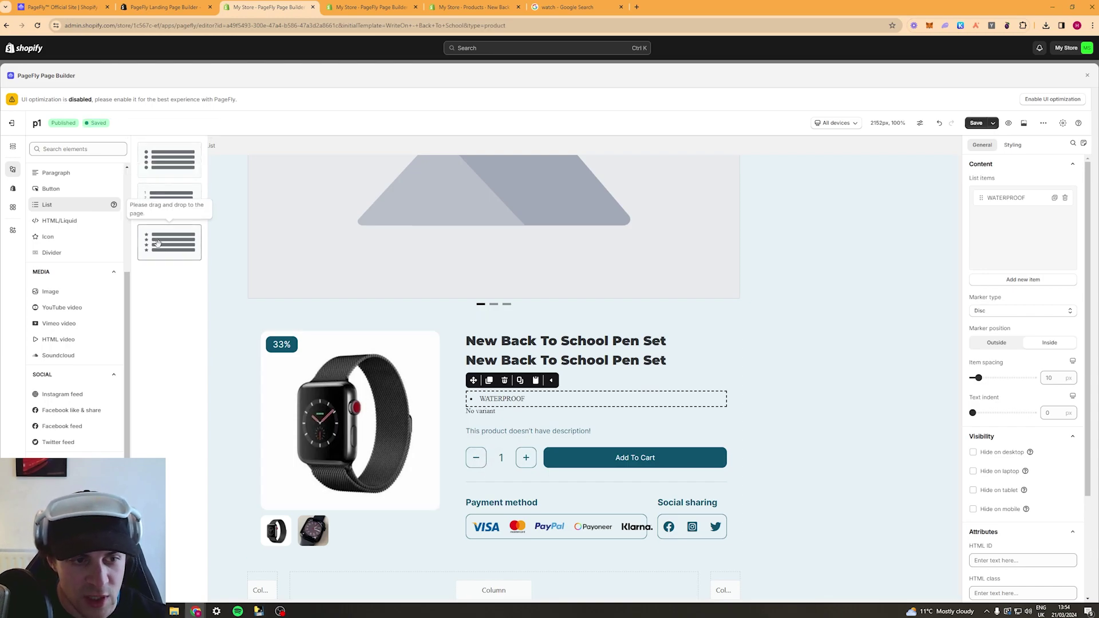
{"action": "mouse_move", "coordinate": [76, 229]}
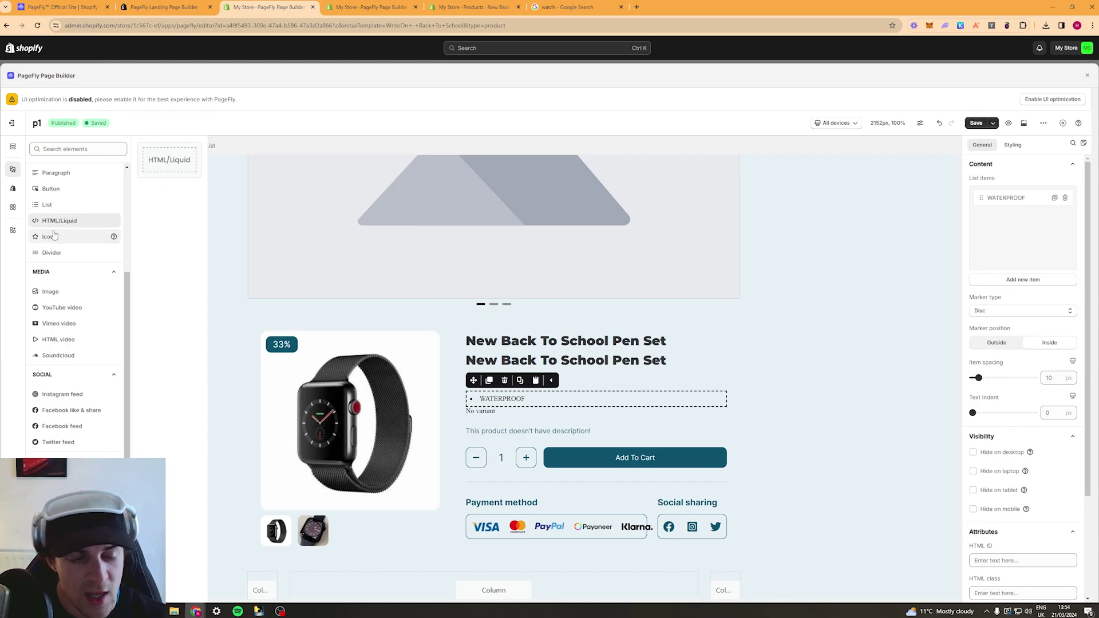
{"action": "left_click_drag", "start_coordinate": [172, 155], "coordinate": [430, 391]}
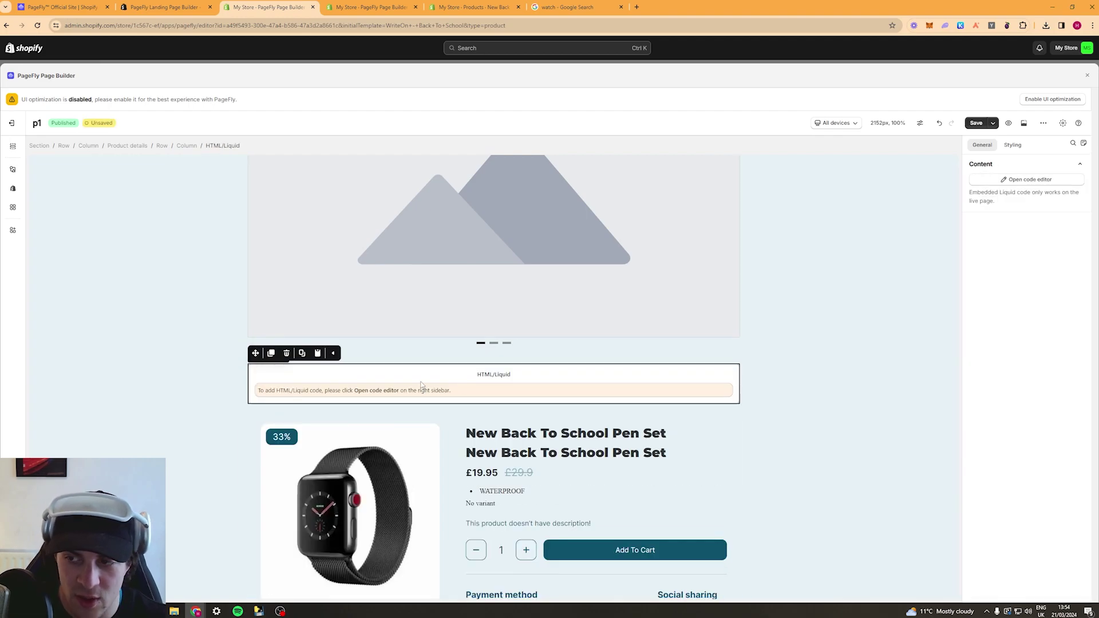
{"action": "left_click", "coordinate": [1023, 185]}
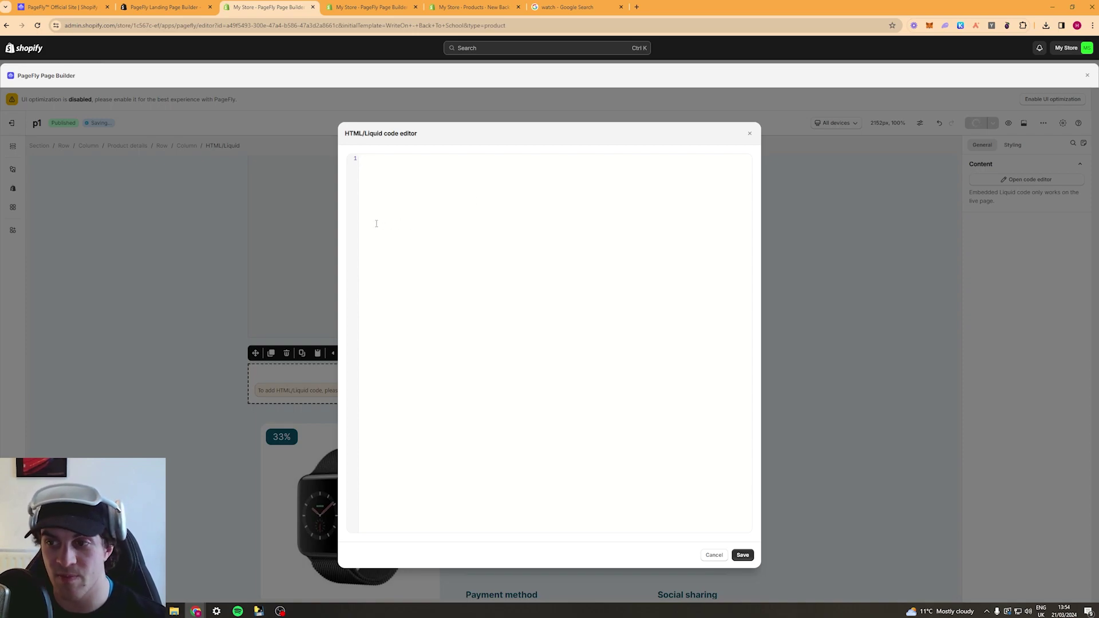
{"action": "left_click", "coordinate": [749, 133]}
Insert a plain line divider between the slideshow and the HTML/Liquid element.
{"action": "left_click", "coordinate": [12, 169]}
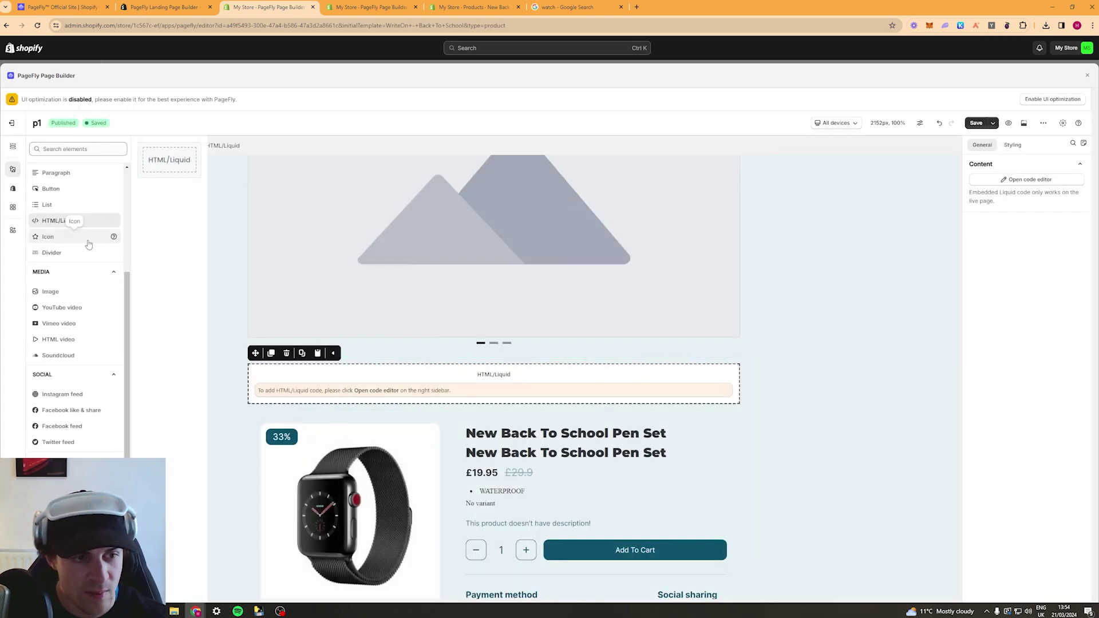
{"action": "mouse_move", "coordinate": [52, 252]}
{"action": "left_click_drag", "start_coordinate": [172, 173], "coordinate": [482, 371]}
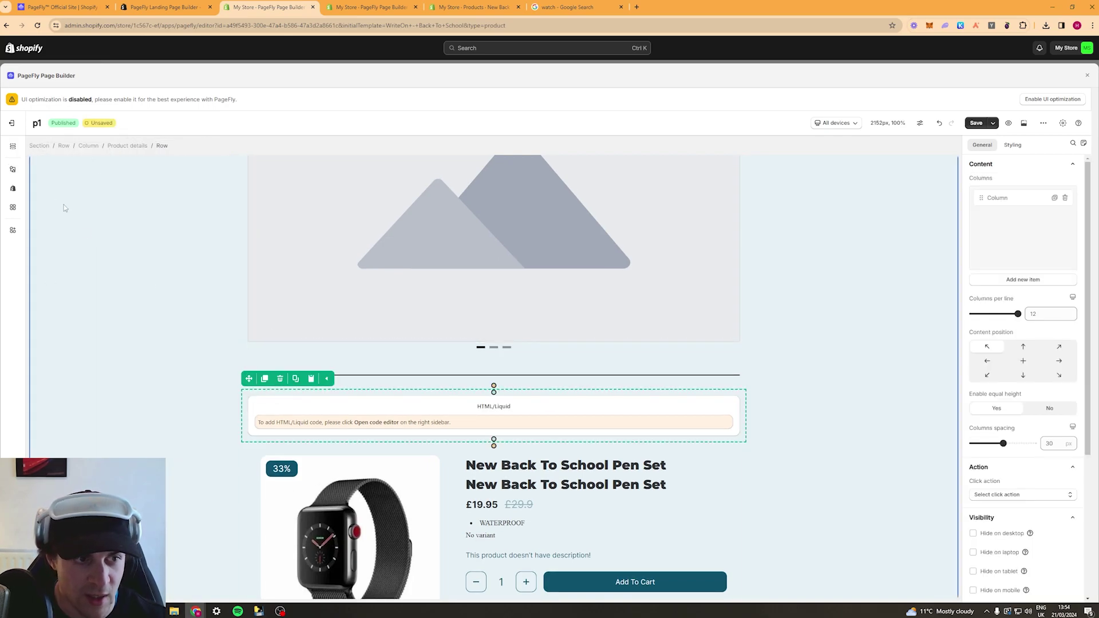
Insert a YouTube video element directly below the slideshow, save the page and look through the video's settings.
{"action": "left_click", "coordinate": [12, 170]}
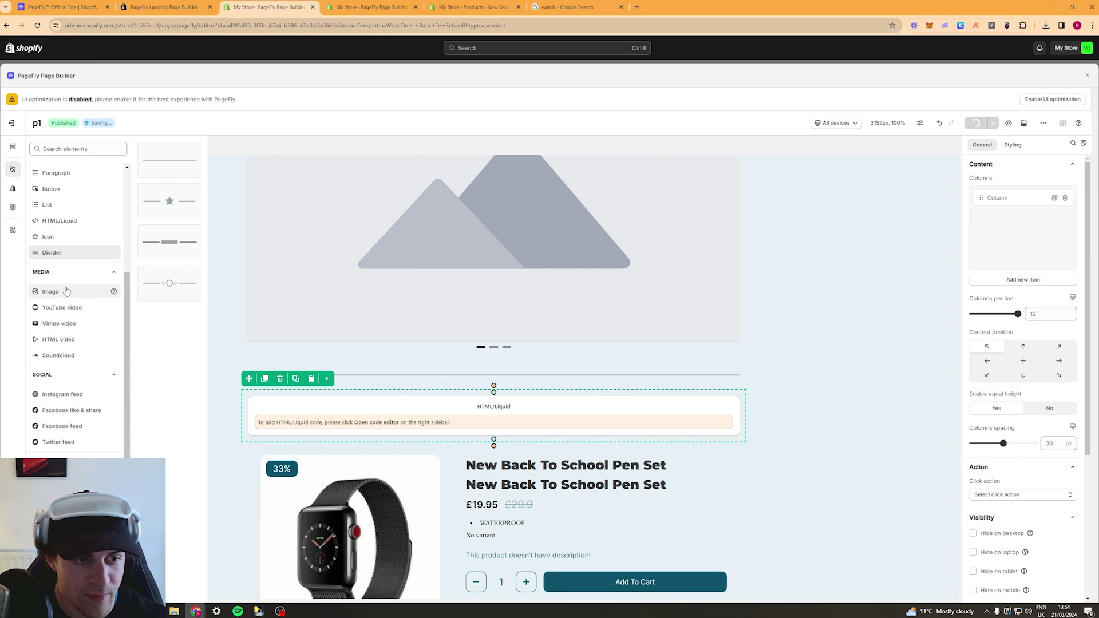
{"action": "mouse_move", "coordinate": [66, 292]}
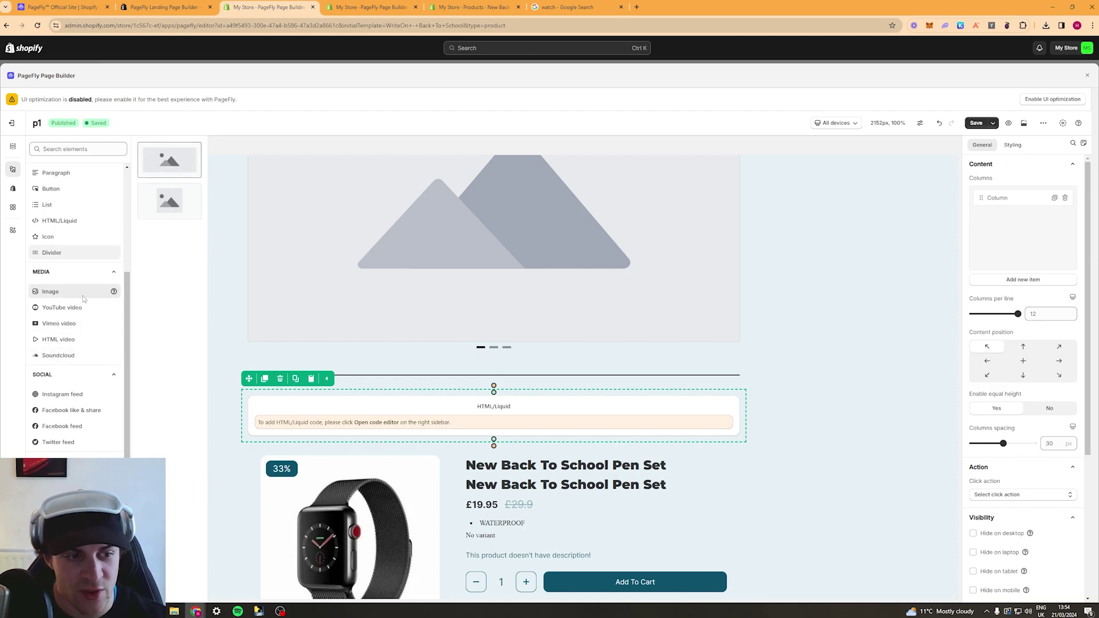
{"action": "left_click_drag", "start_coordinate": [166, 160], "coordinate": [417, 323]}
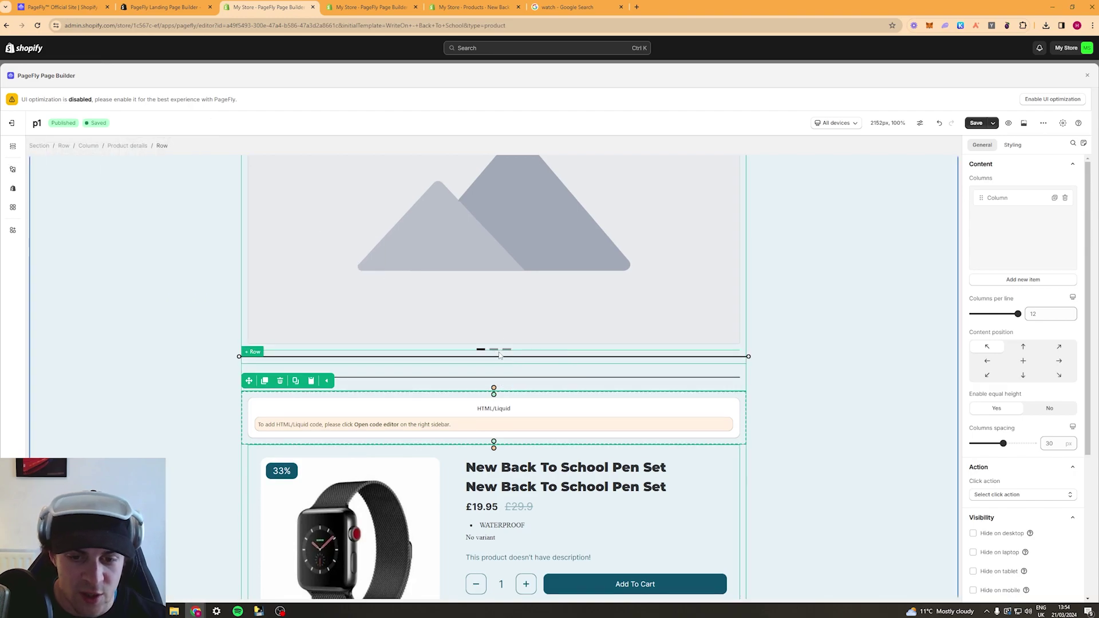
{"action": "scroll", "coordinate": [1002, 201], "scroll_direction": "up", "scroll_amount": 1}
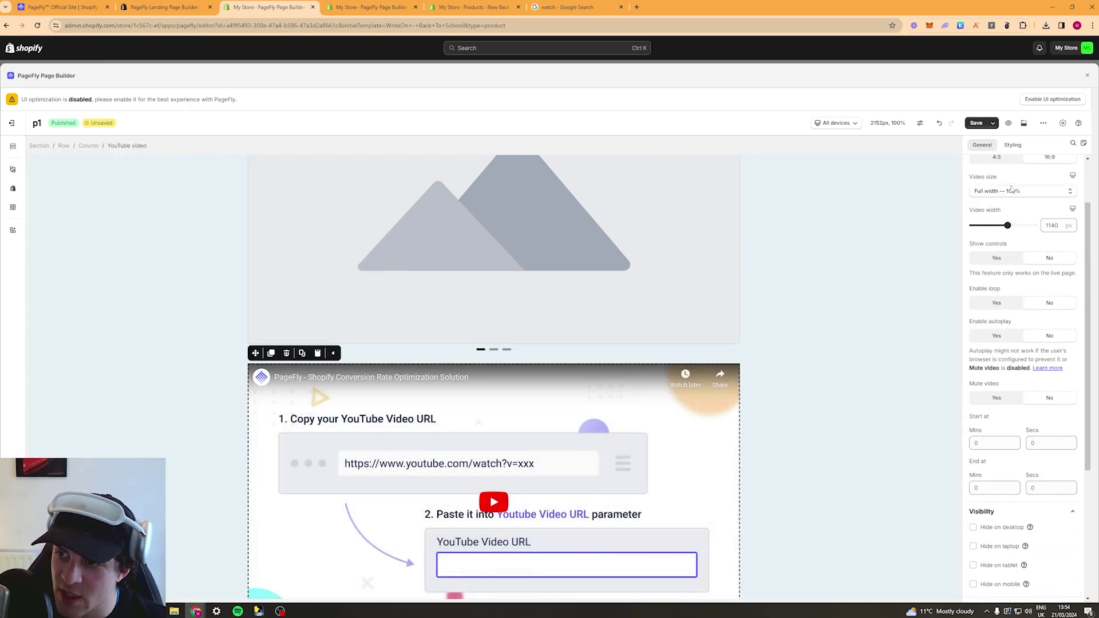
{"action": "key", "text": "ctrl+s"}
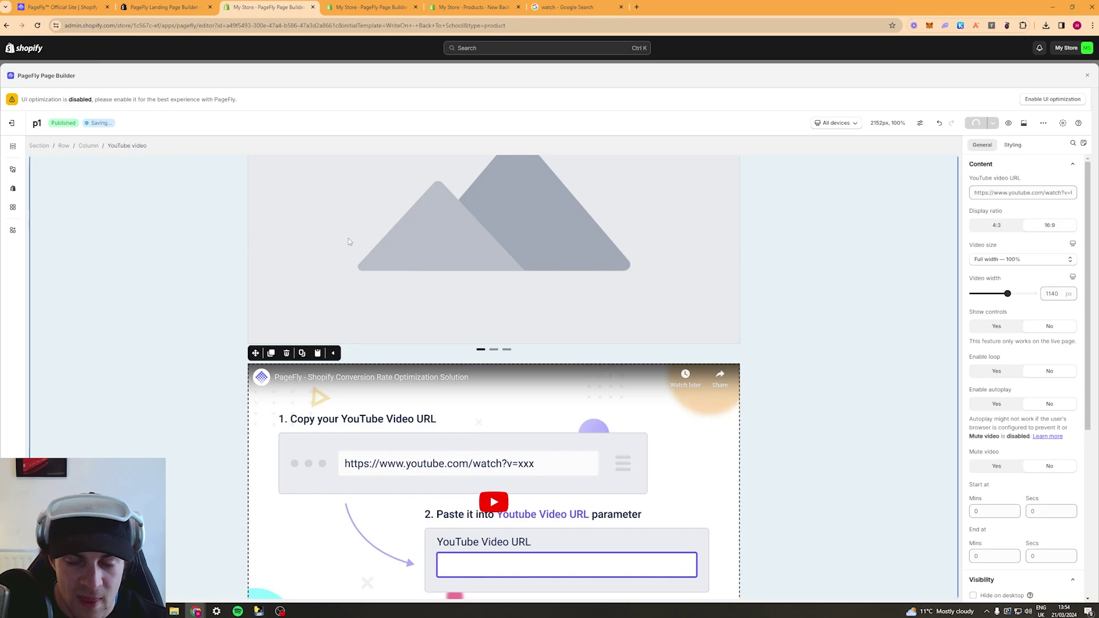
{"action": "scroll", "coordinate": [985, 283], "scroll_direction": "down", "scroll_amount": 2}
Insert a two-per-row grid product list between the YouTube video and the divider.
{"action": "left_click", "coordinate": [13, 170]}
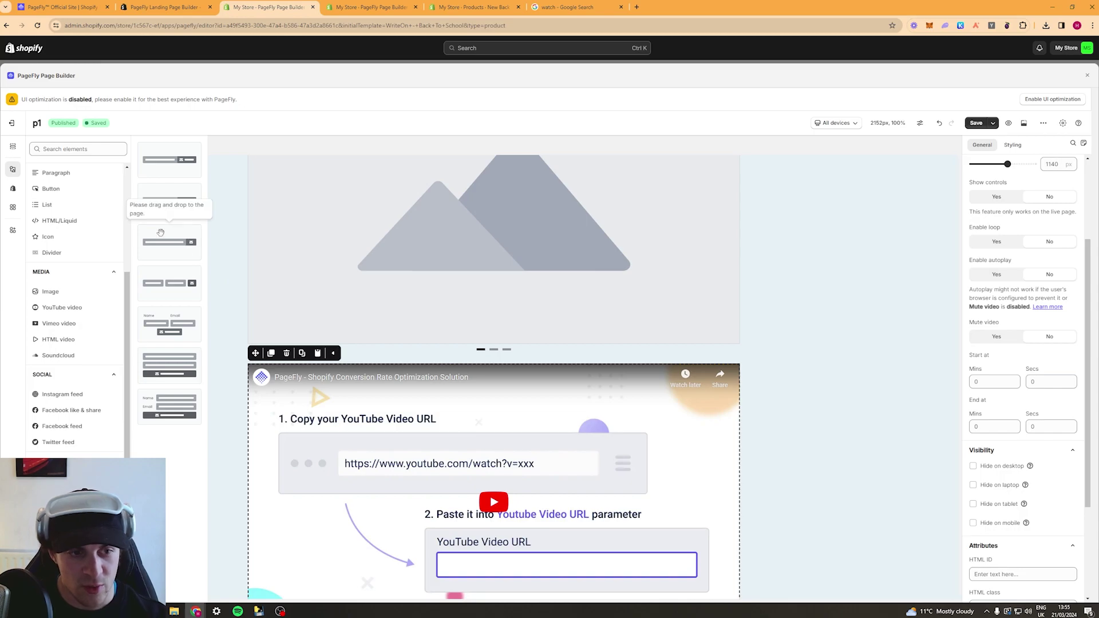
{"action": "left_click", "coordinate": [13, 189]}
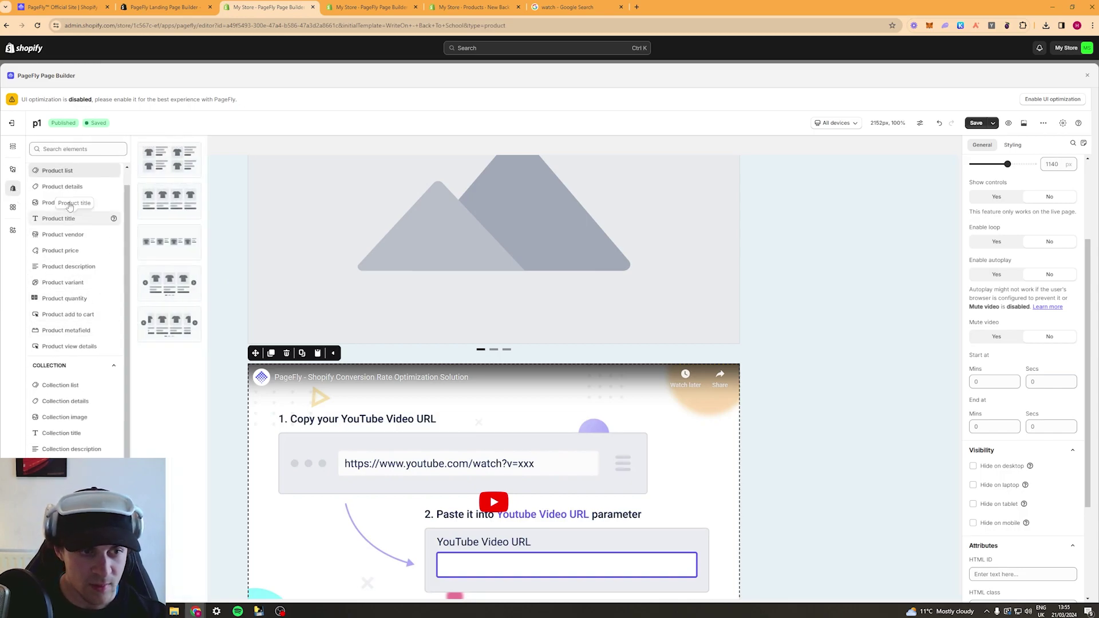
{"action": "left_click", "coordinate": [13, 191]}
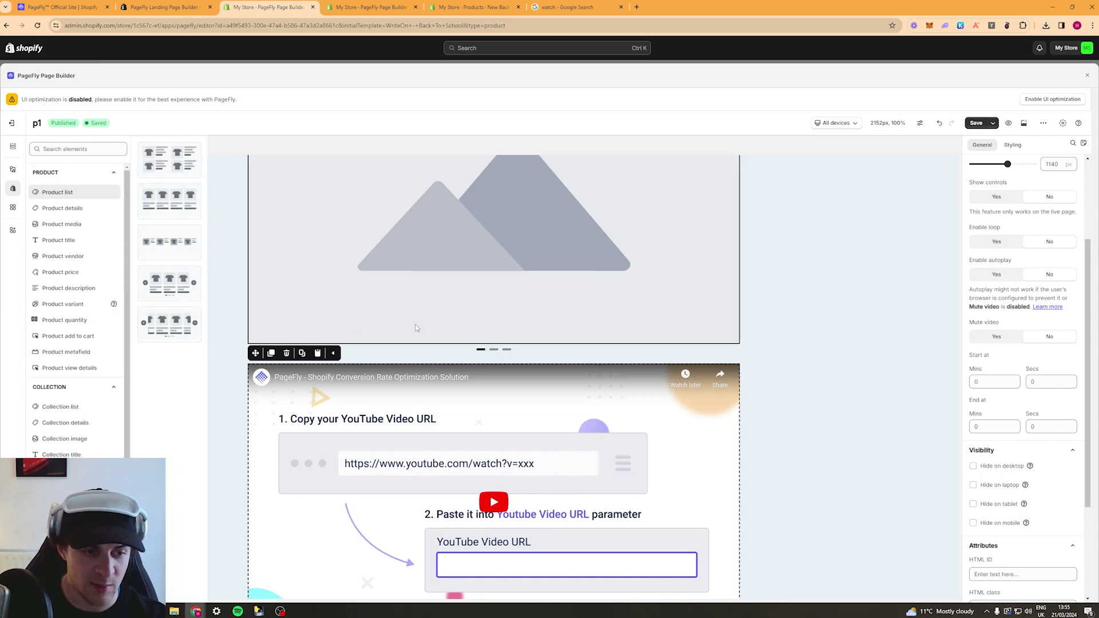
{"action": "scroll", "coordinate": [417, 373], "scroll_direction": "down", "scroll_amount": 7}
{"action": "scroll", "coordinate": [476, 440], "scroll_direction": "down", "scroll_amount": 3}
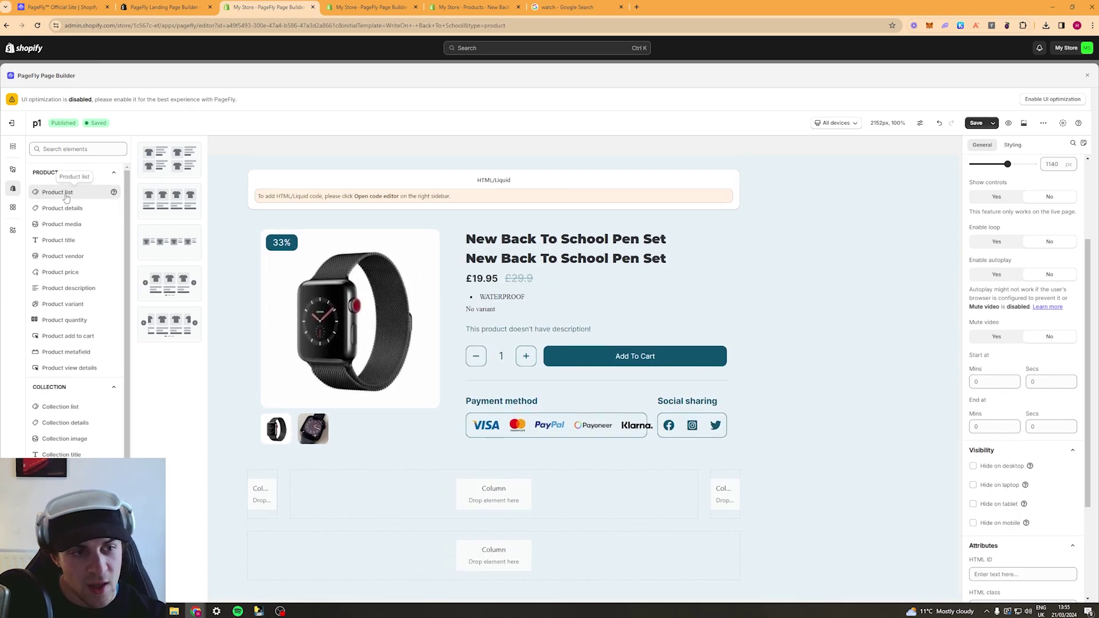
{"action": "left_click_drag", "start_coordinate": [169, 159], "coordinate": [503, 269]}
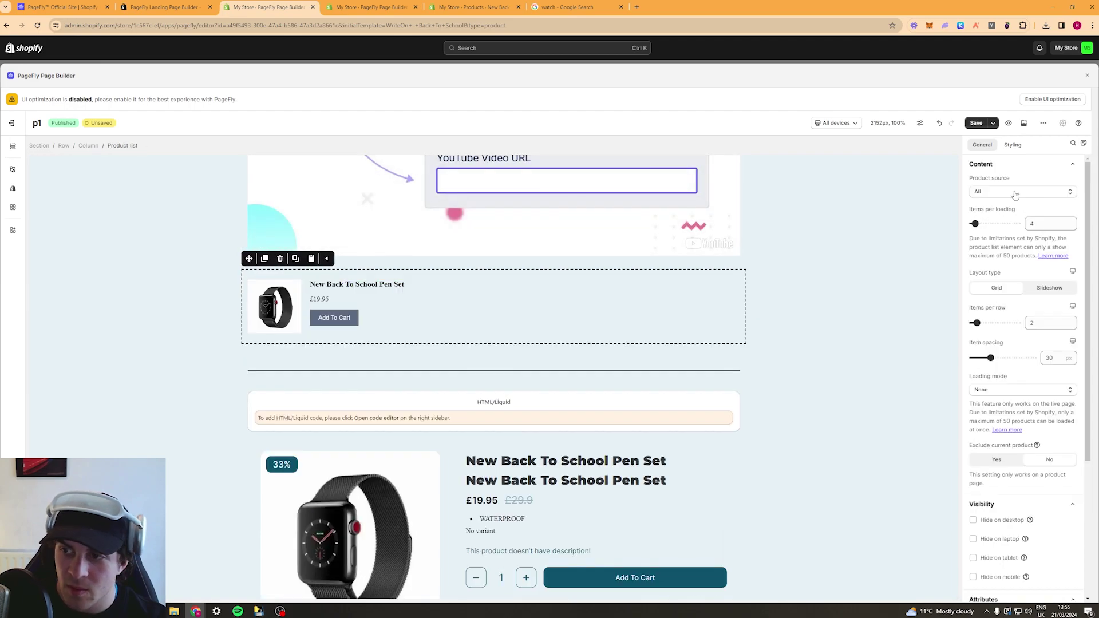
Save the page and open the product list's product source options.
{"action": "left_click", "coordinate": [1012, 145]}
{"action": "key", "text": "ctrl+s"}
{"action": "left_click", "coordinate": [982, 144]}
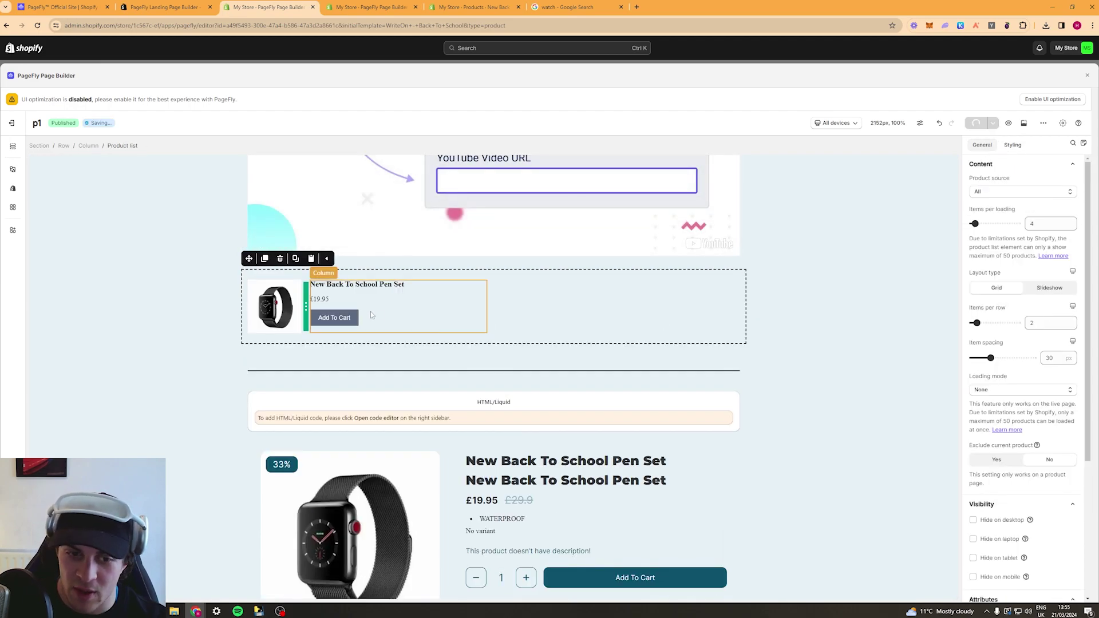
{"action": "left_click", "coordinate": [996, 195]}
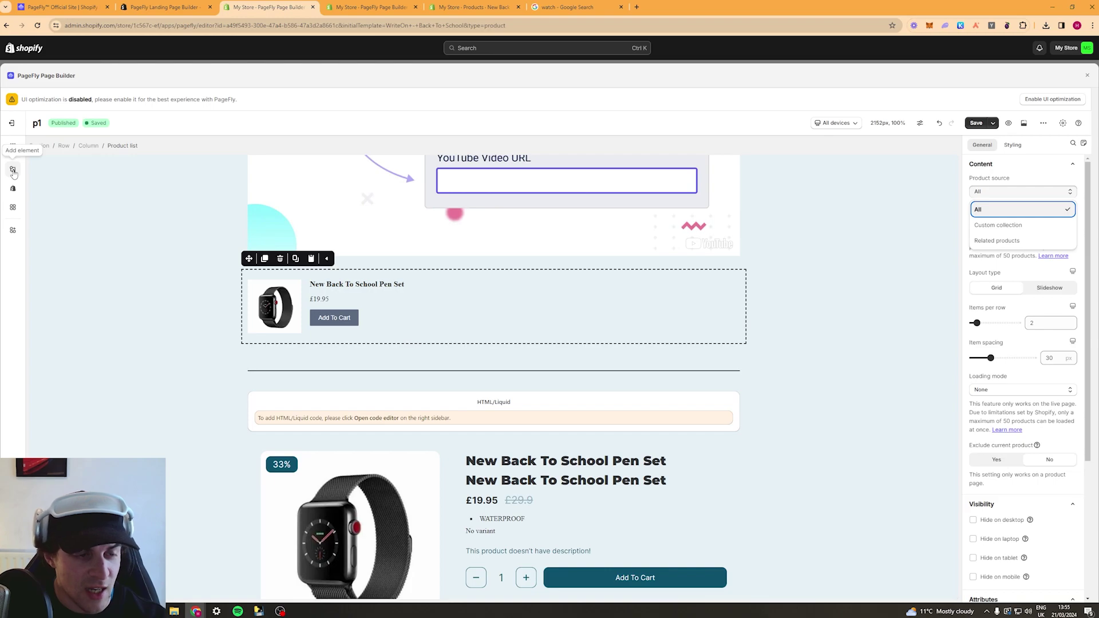
Browse the available Shopify product elements and their variants, from product details through to product view details.
{"action": "left_click", "coordinate": [12, 188]}
{"action": "scroll", "coordinate": [86, 194], "scroll_direction": "down", "scroll_amount": 1}
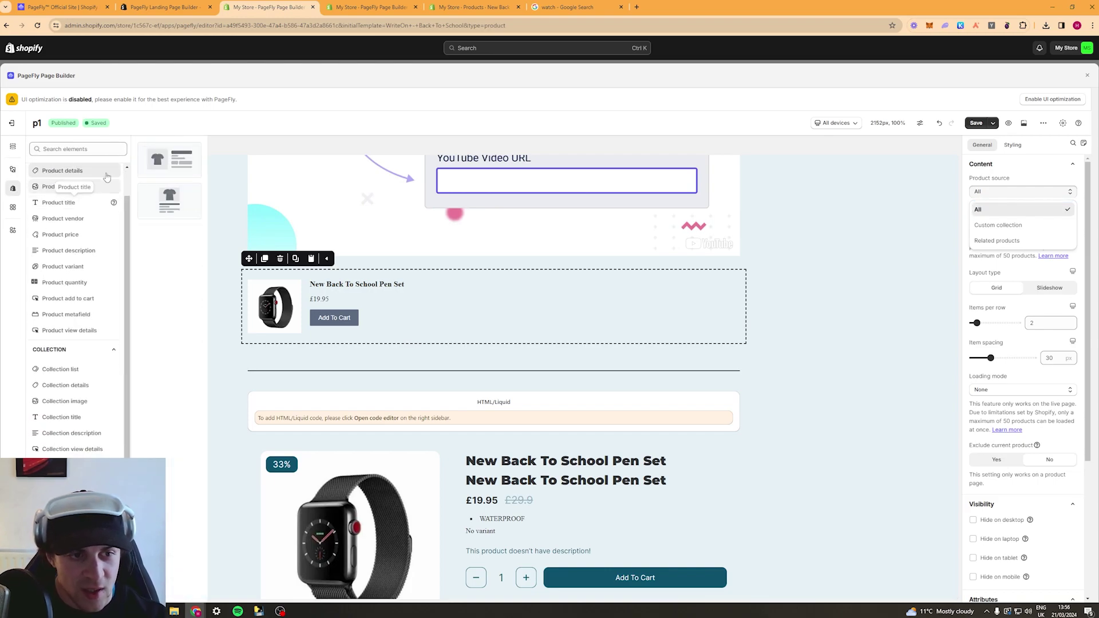
{"action": "scroll", "coordinate": [44, 208], "scroll_direction": "up", "scroll_amount": 1}
{"action": "scroll", "coordinate": [275, 313], "scroll_direction": "down", "scroll_amount": 2}
{"action": "scroll", "coordinate": [275, 313], "scroll_direction": "down", "scroll_amount": 1}
{"action": "scroll", "coordinate": [269, 326], "scroll_direction": "up", "scroll_amount": 3}
{"action": "scroll", "coordinate": [266, 329], "scroll_direction": "down", "scroll_amount": 2}
{"action": "scroll", "coordinate": [62, 229], "scroll_direction": "down", "scroll_amount": 1}
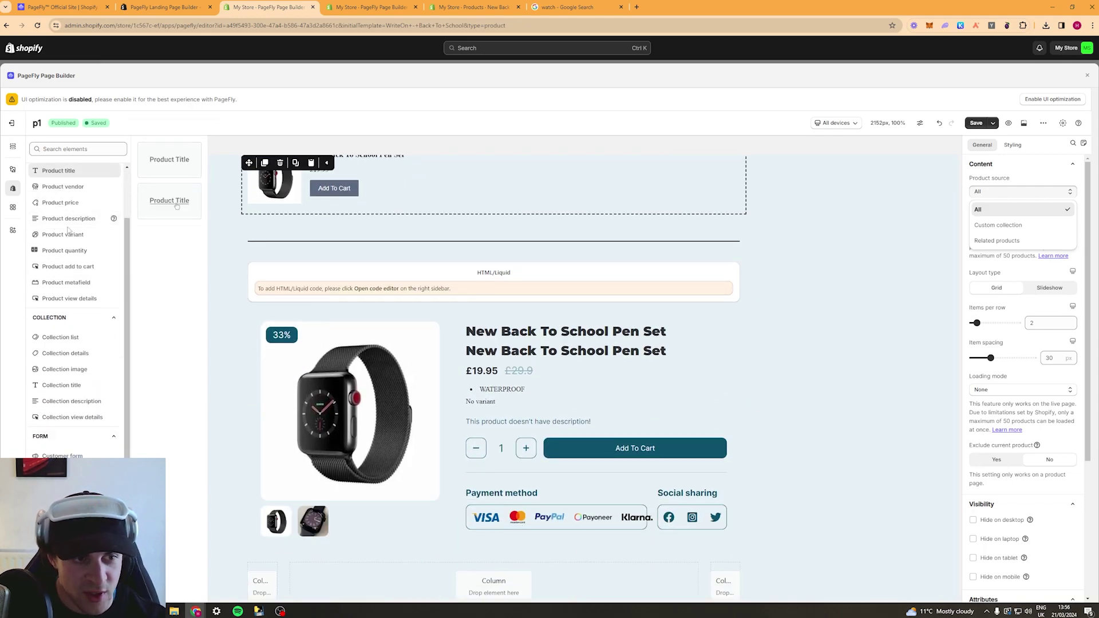
{"action": "scroll", "coordinate": [65, 206], "scroll_direction": "down", "scroll_amount": 1}
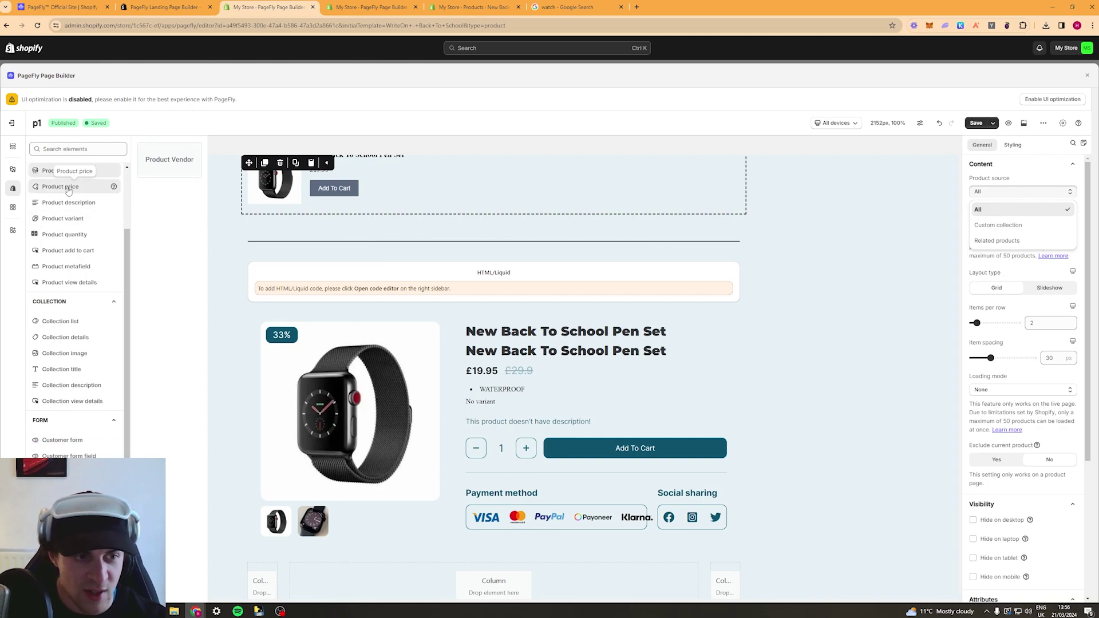
{"action": "scroll", "coordinate": [67, 190], "scroll_direction": "down", "scroll_amount": 1}
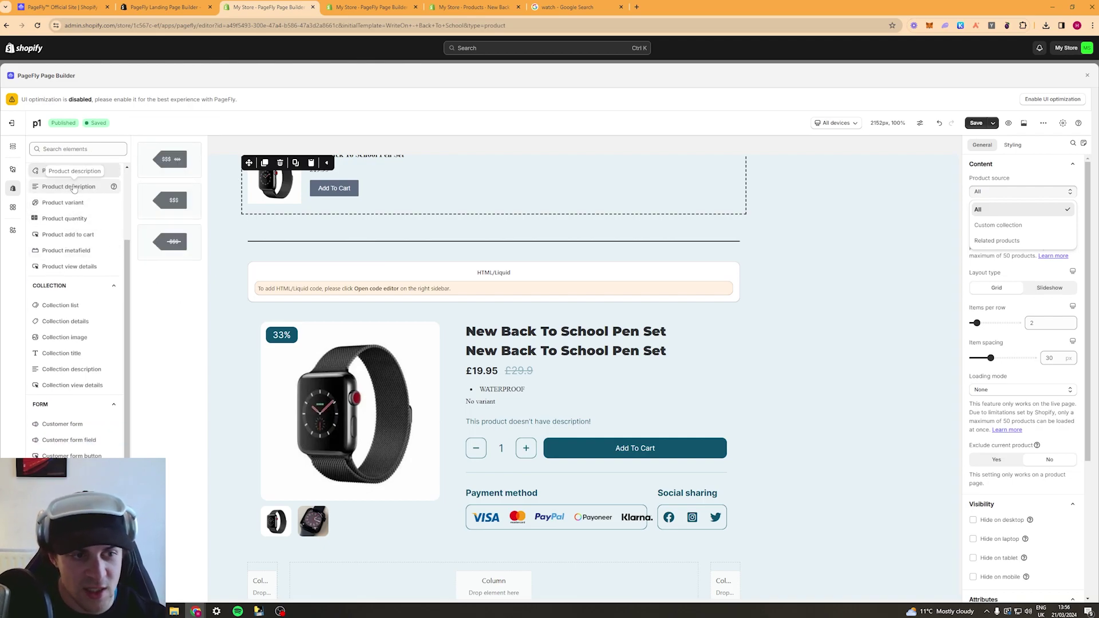
{"action": "scroll", "coordinate": [74, 189], "scroll_direction": "down", "scroll_amount": 1}
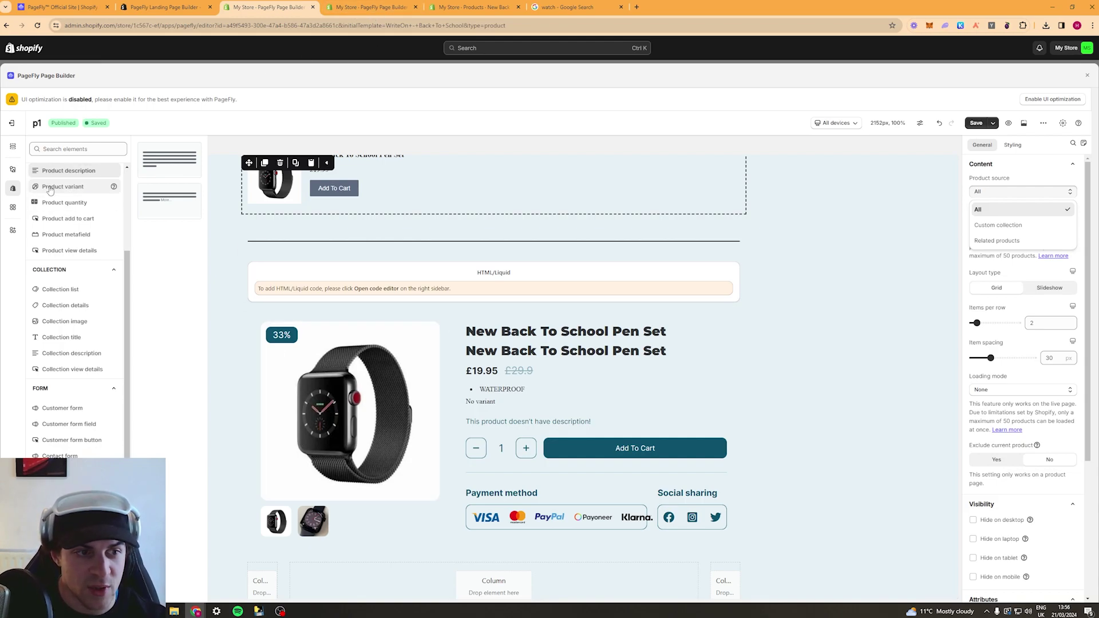
{"action": "scroll", "coordinate": [86, 192], "scroll_direction": "down", "scroll_amount": 1}
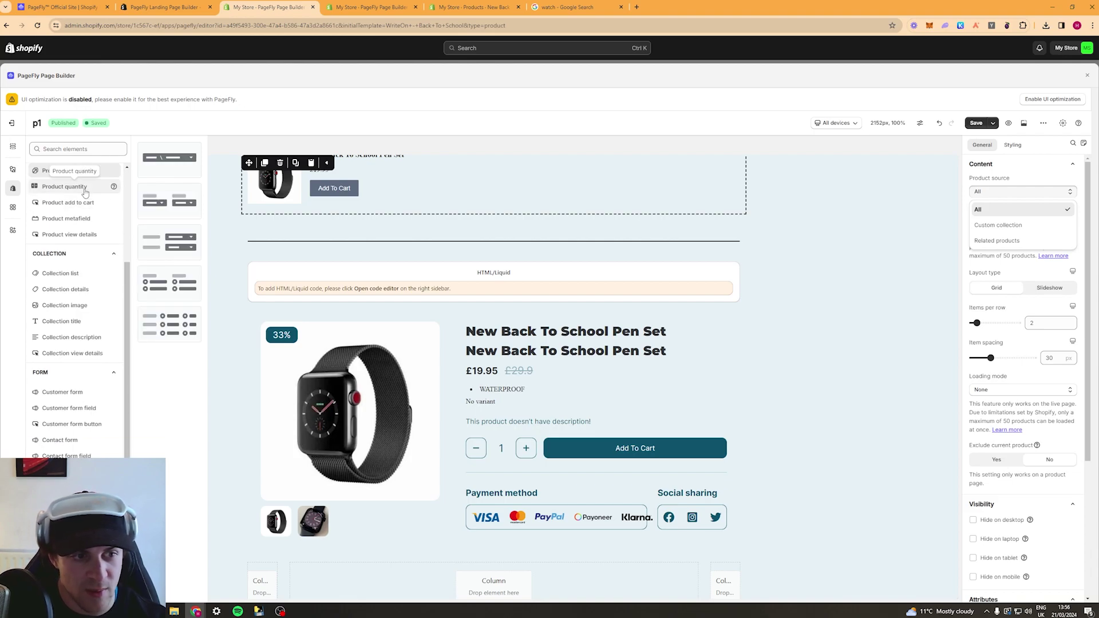
{"action": "scroll", "coordinate": [85, 201], "scroll_direction": "down", "scroll_amount": 2}
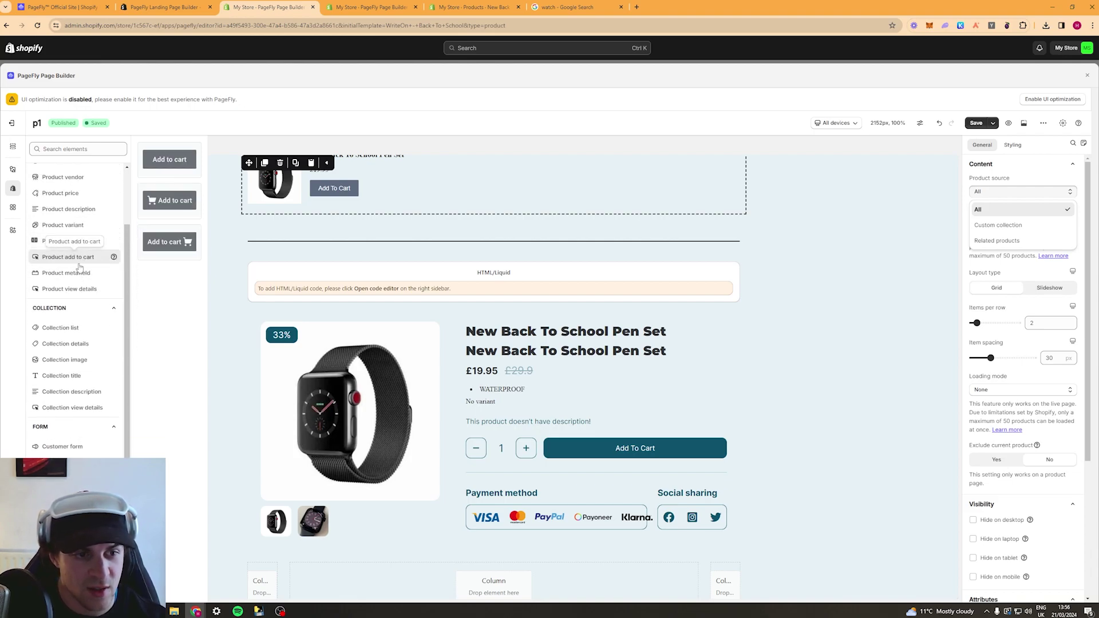
{"action": "scroll", "coordinate": [87, 200], "scroll_direction": "down", "scroll_amount": 1}
{"action": "scroll", "coordinate": [88, 203], "scroll_direction": "up", "scroll_amount": 2}
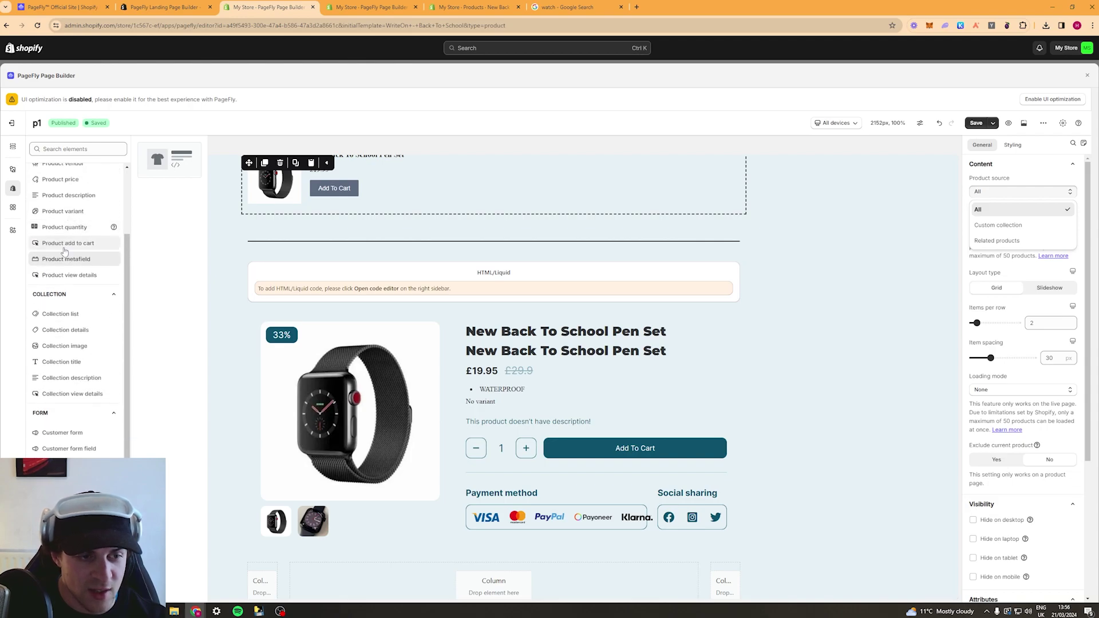
{"action": "left_click", "coordinate": [74, 279]}
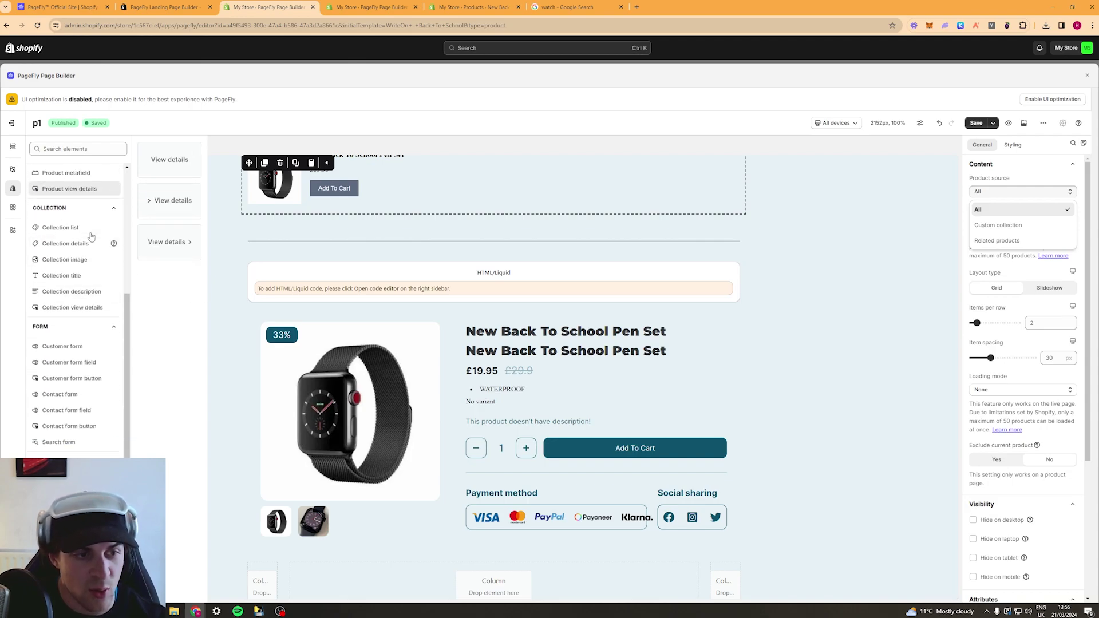
Examine the variants of the collection elements, including collection list, details and title.
{"action": "left_click", "coordinate": [71, 228]}
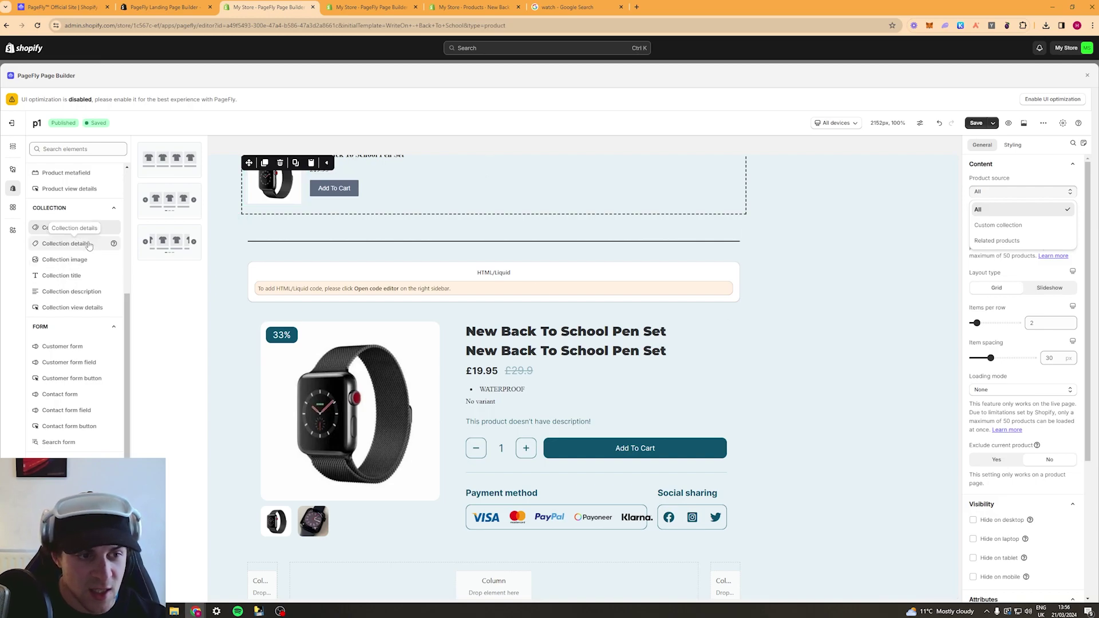
{"action": "left_click", "coordinate": [64, 245]}
{"action": "left_click", "coordinate": [61, 276]}
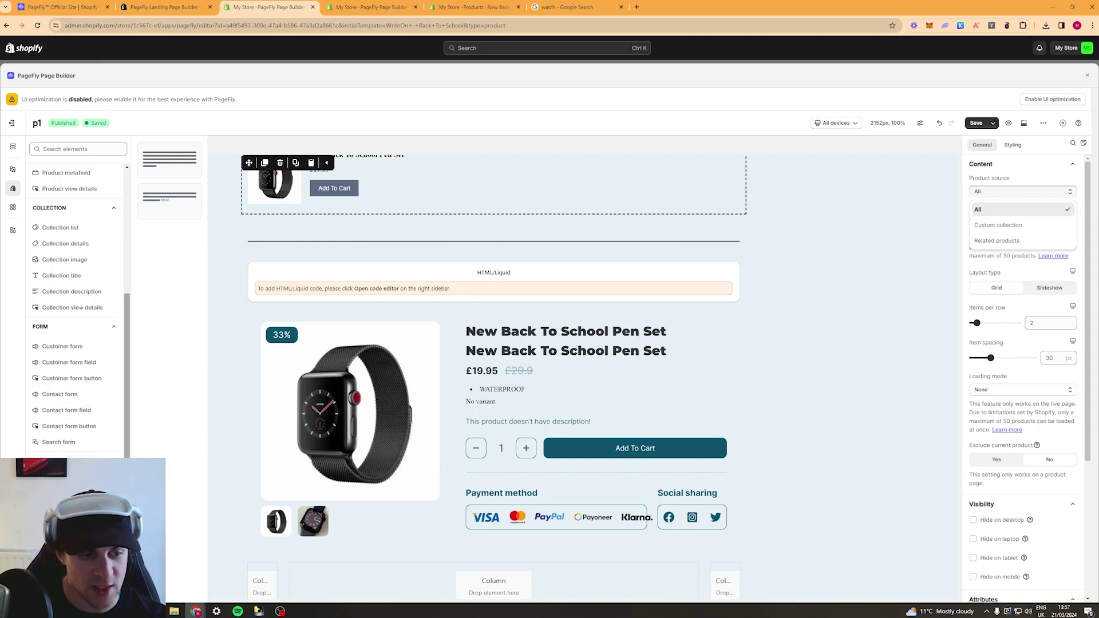
Open the third-party integrations manager and activate WideBundle - Quantity Breaks and Trustoo Product & Ali Reviews.
{"action": "left_click", "coordinate": [12, 207]}
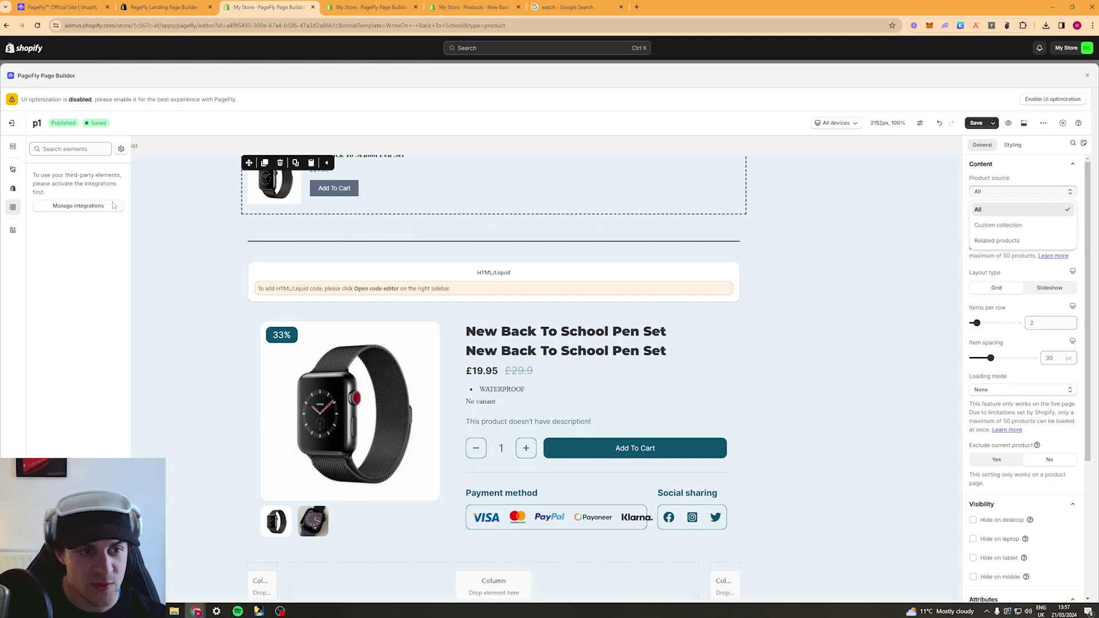
{"action": "left_click", "coordinate": [80, 206]}
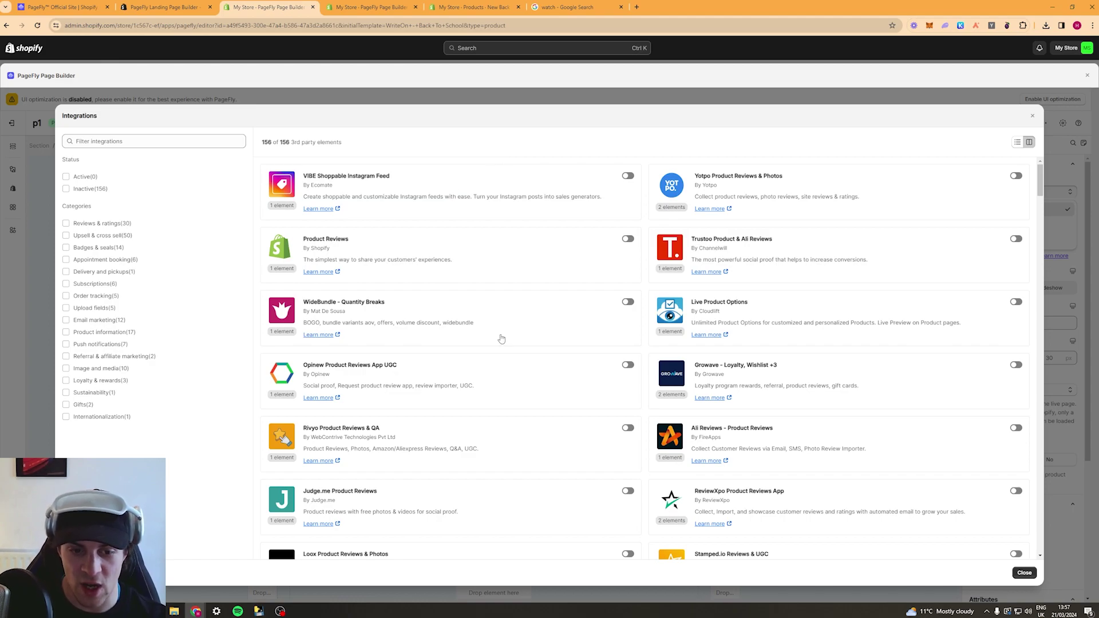
{"action": "left_click", "coordinate": [628, 302]}
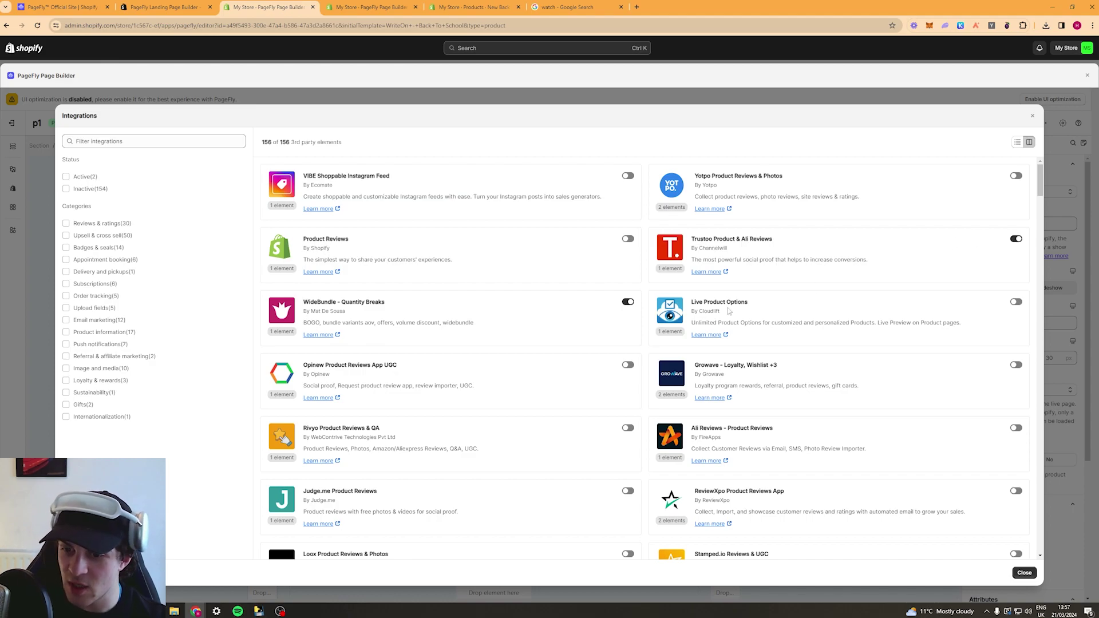
Activate the Ali Reviews - Product Reviews integration, look through the remaining integrations, and close the integrations manager.
{"action": "left_click", "coordinate": [1016, 429]}
{"action": "scroll", "coordinate": [367, 311], "scroll_direction": "down", "scroll_amount": 5}
{"action": "scroll", "coordinate": [489, 310], "scroll_direction": "down", "scroll_amount": 15}
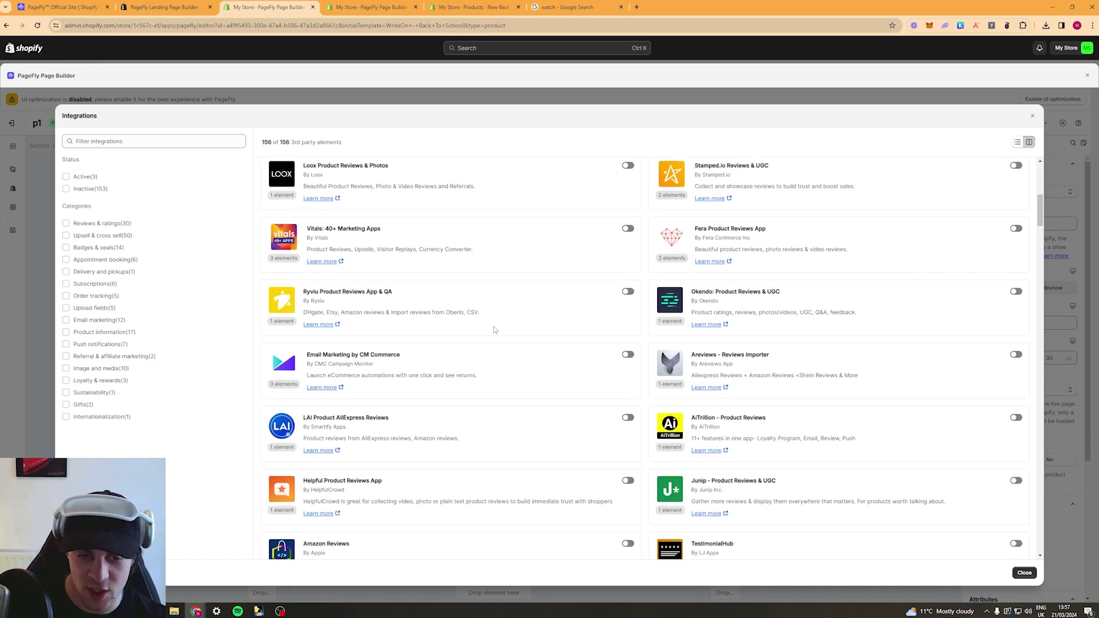
{"action": "scroll", "coordinate": [472, 401], "scroll_direction": "down", "scroll_amount": 4}
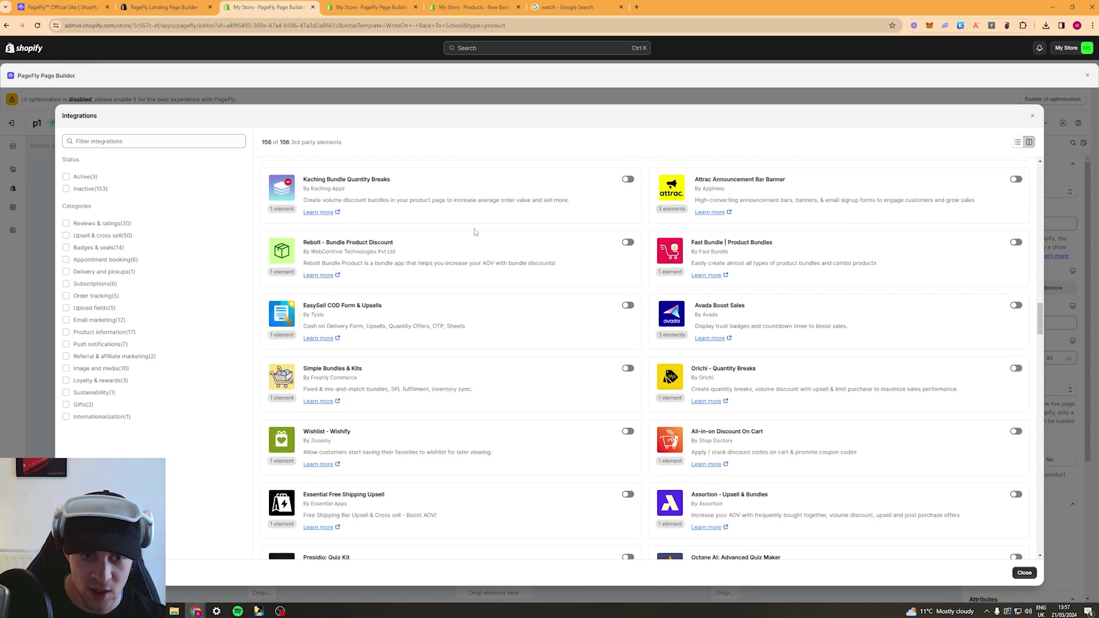
{"action": "left_click", "coordinate": [1024, 573]}
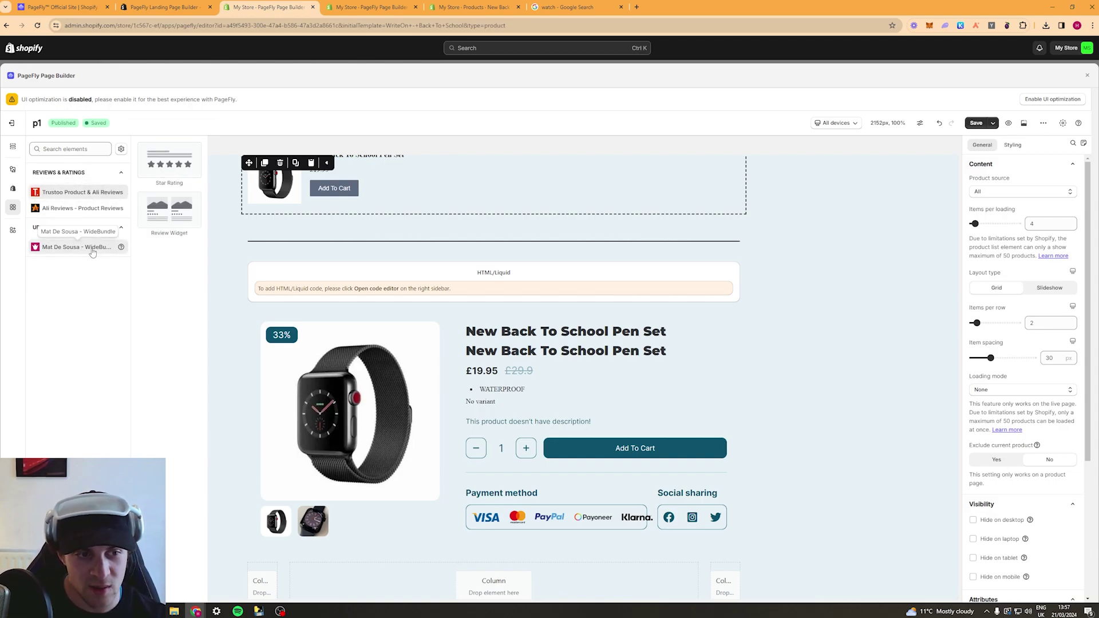
Add the Trustoo Star Rating element directly below the HTML/Liquid block, check its styling options, and save the page.
{"action": "mouse_move", "coordinate": [74, 208]}
{"action": "left_click_drag", "start_coordinate": [169, 161], "coordinate": [331, 309]}
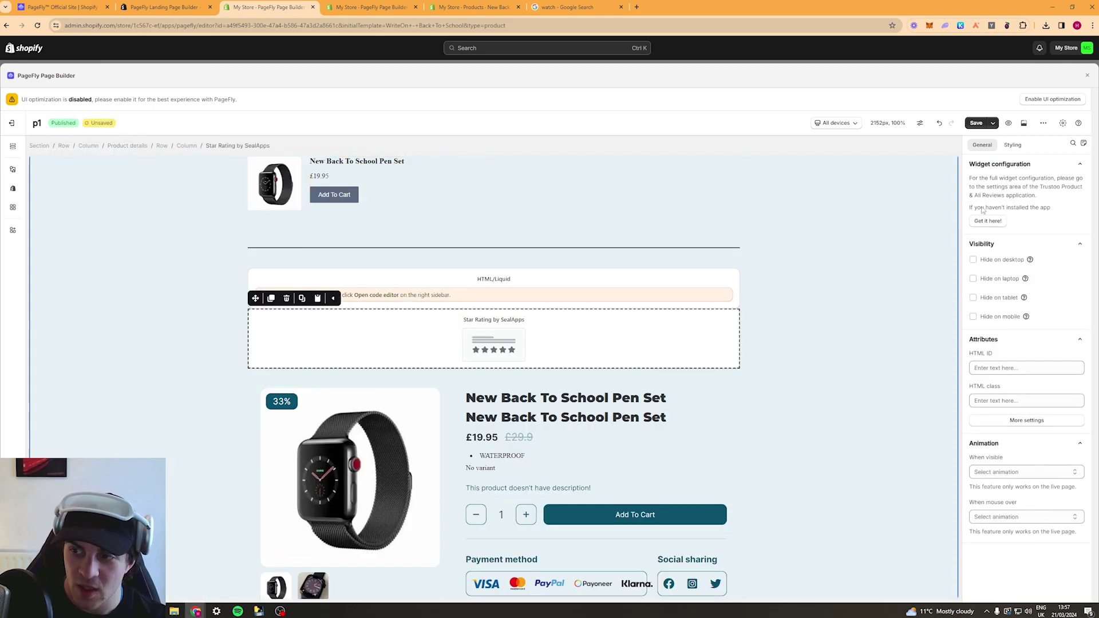
{"action": "left_click", "coordinate": [1012, 144]}
{"action": "key", "text": "ctrl+s"}
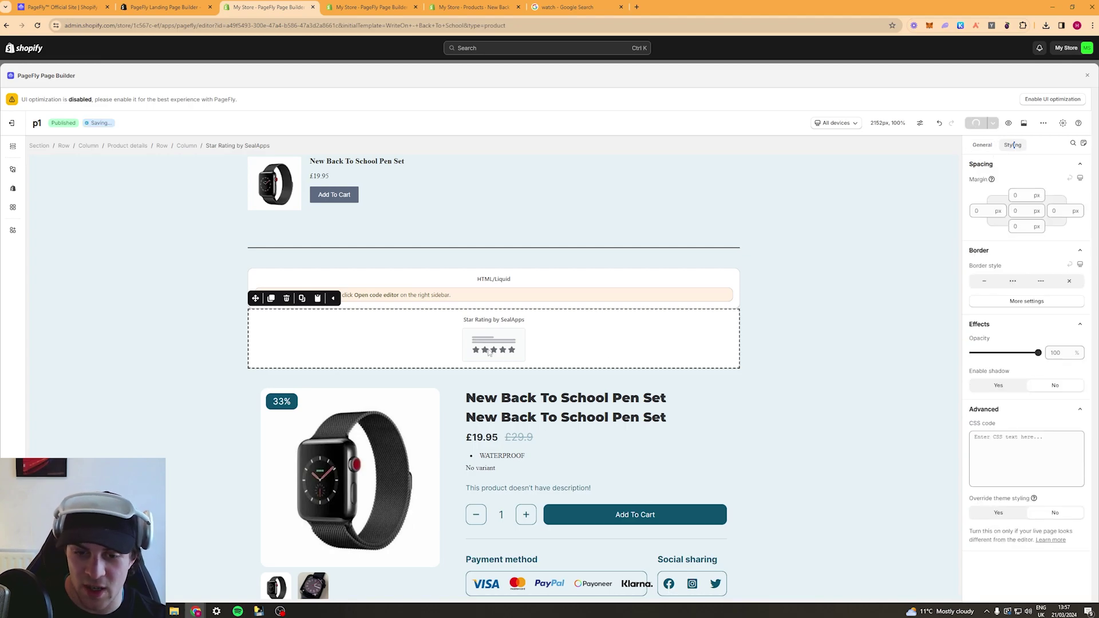
{"action": "left_click", "coordinate": [741, 310]}
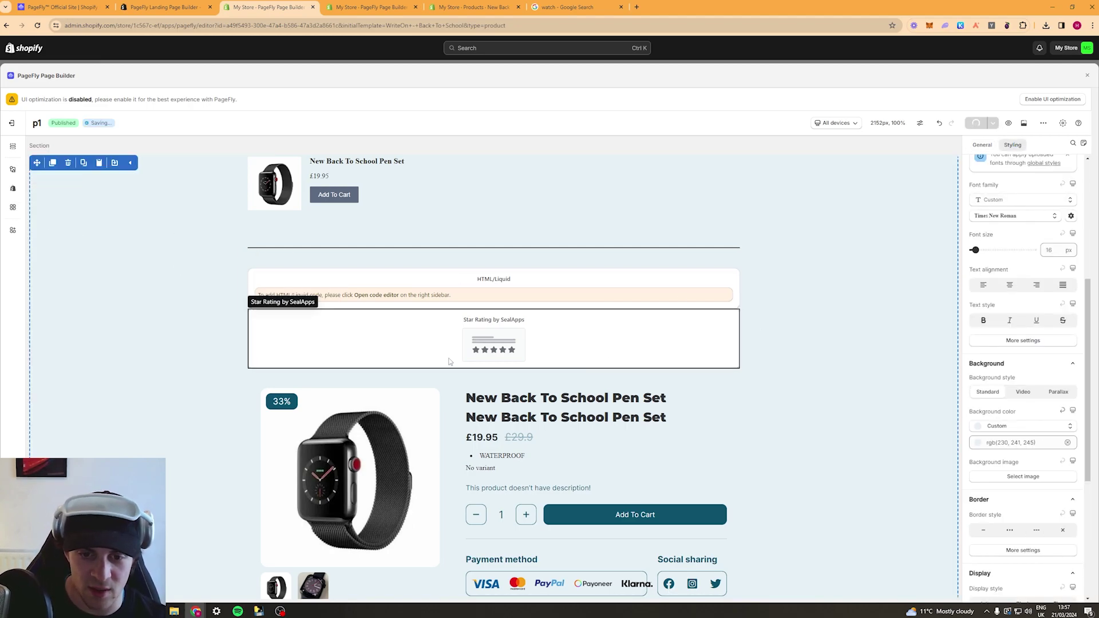
Search the extra third-party applications for "RECHAA", clear the filter, and close the catalogue.
{"action": "left_click", "coordinate": [14, 230]}
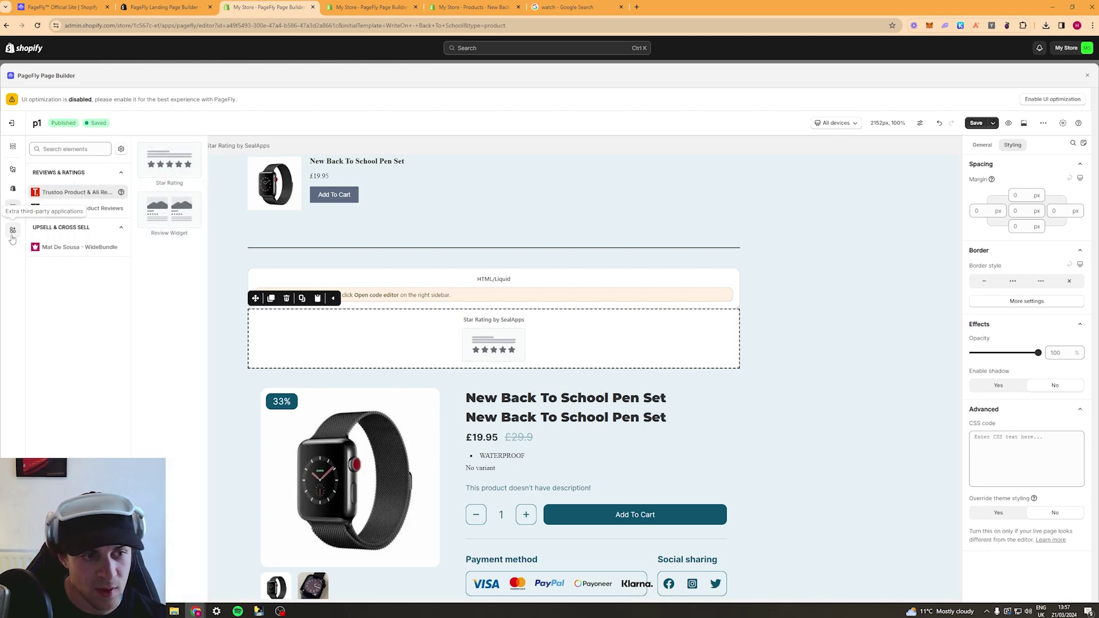
{"action": "left_click", "coordinate": [12, 234]}
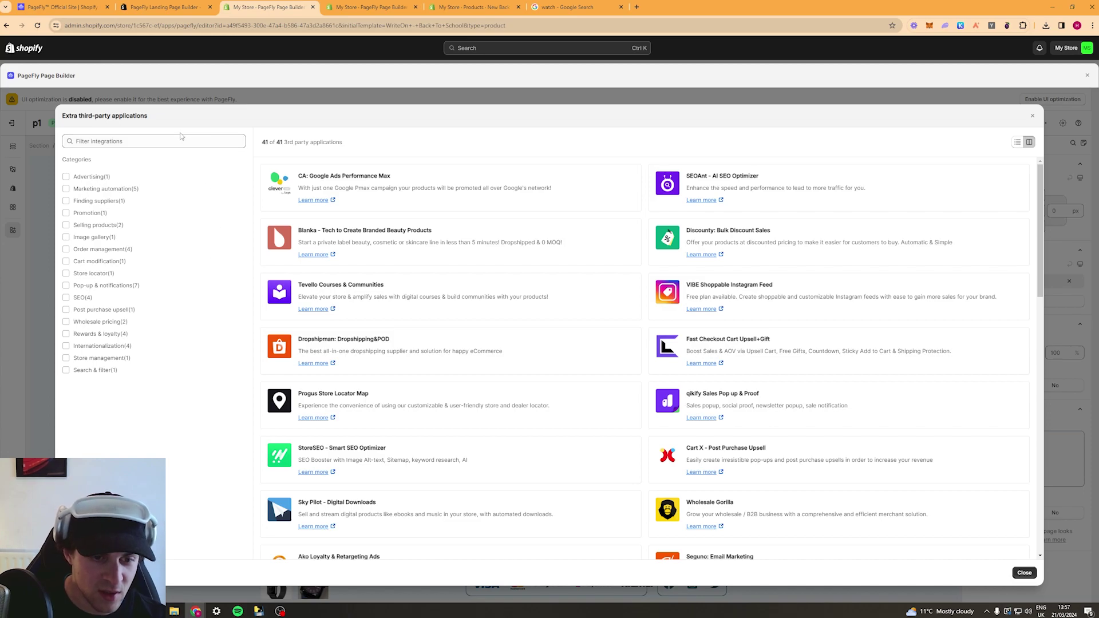
{"action": "left_click", "coordinate": [203, 137]}
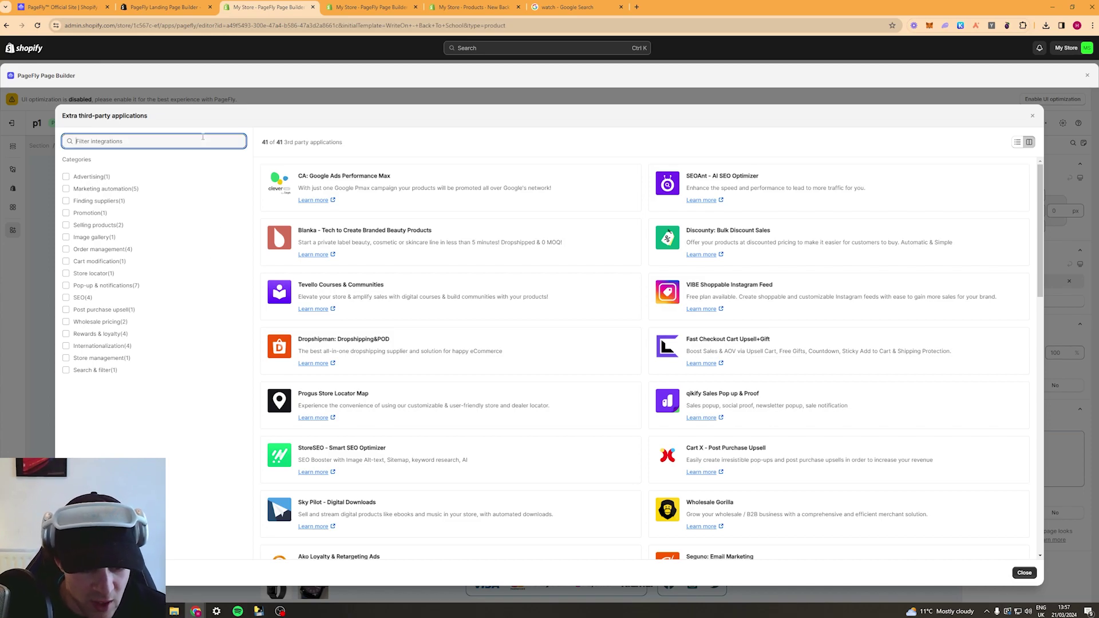
{"action": "type", "text": "RECHAA"}
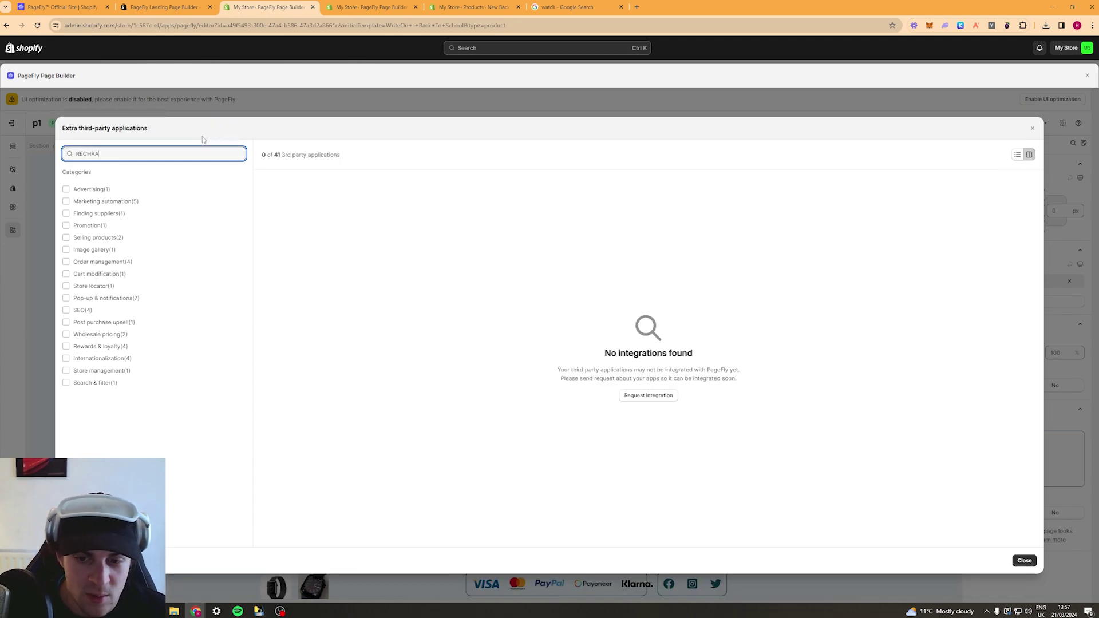
{"action": "key", "text": "ctrl+a"}
{"action": "key", "text": "BackSpace"}
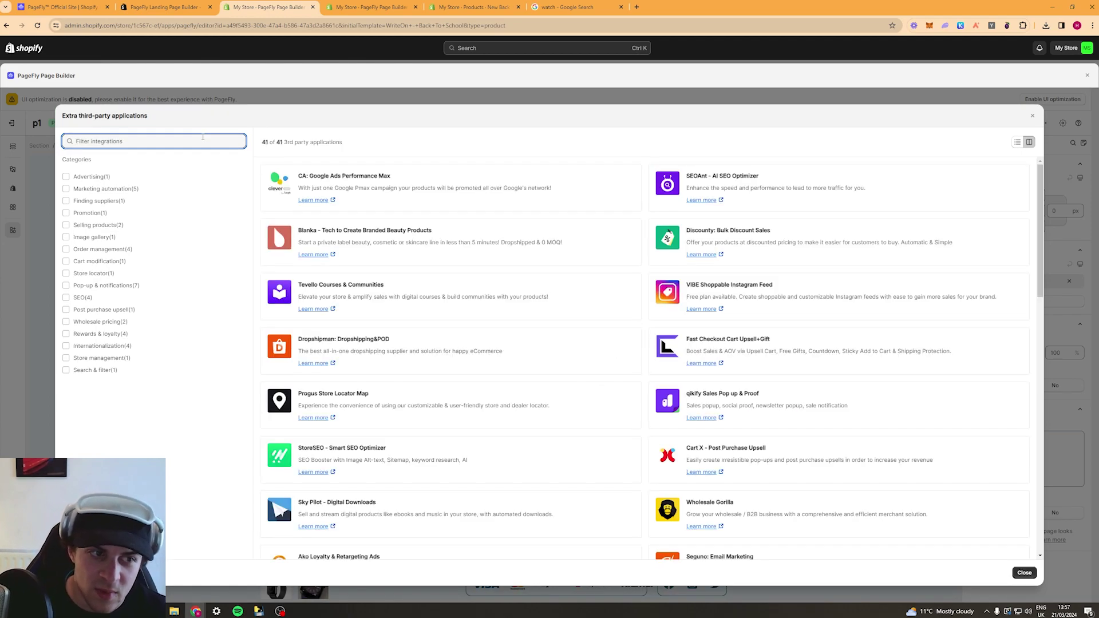
{"action": "left_click", "coordinate": [1033, 116]}
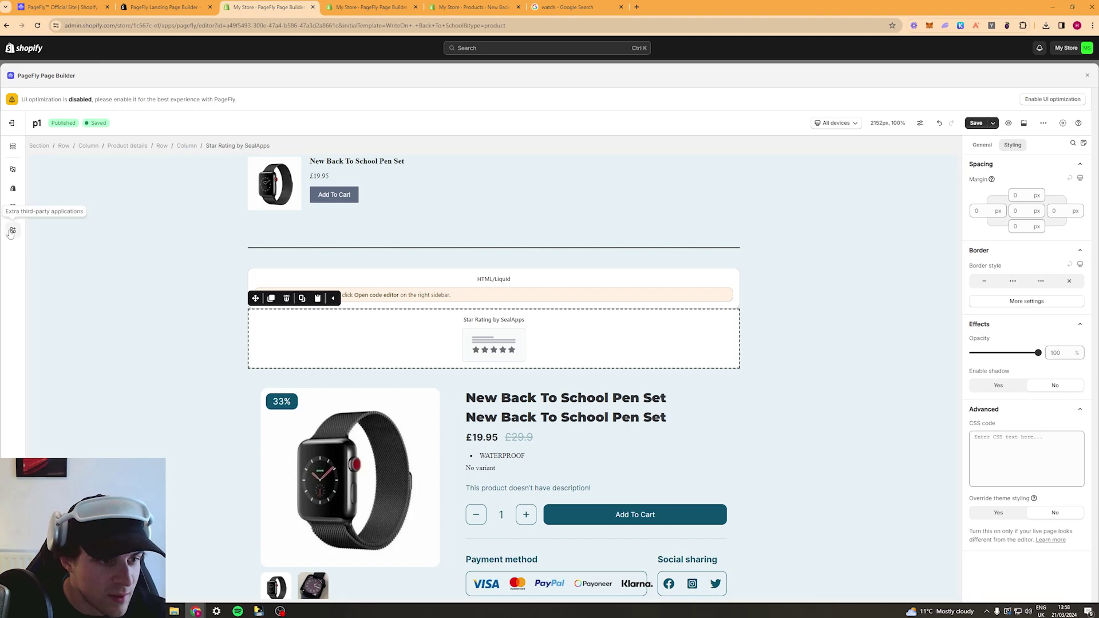
Find RECHARGE in the integrations manager, activate Recharge Subscriptions, and close the manager.
{"action": "left_click", "coordinate": [13, 208]}
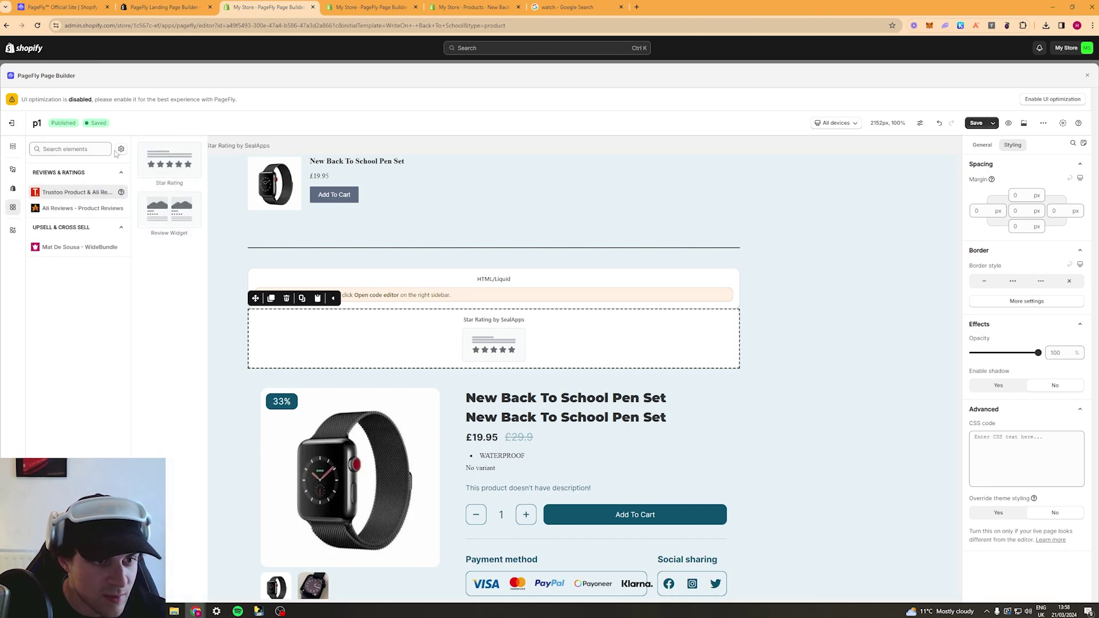
{"action": "left_click", "coordinate": [121, 149]}
{"action": "left_click", "coordinate": [162, 141]}
{"action": "type", "text": "RECHARG"}
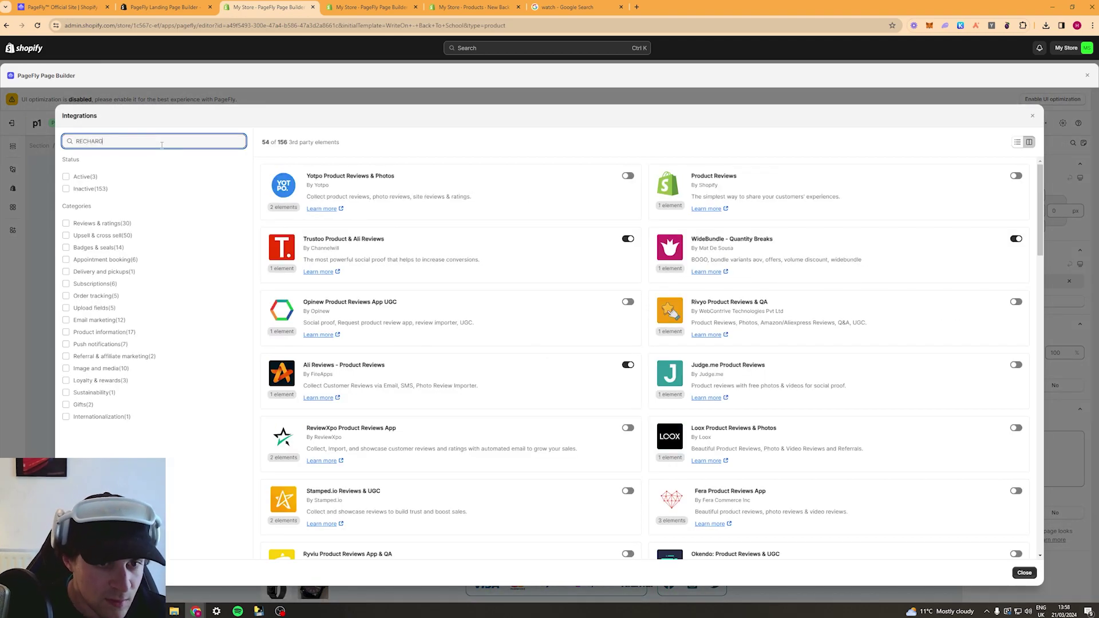
{"action": "type", "text": "E"}
{"action": "left_click", "coordinate": [631, 188]}
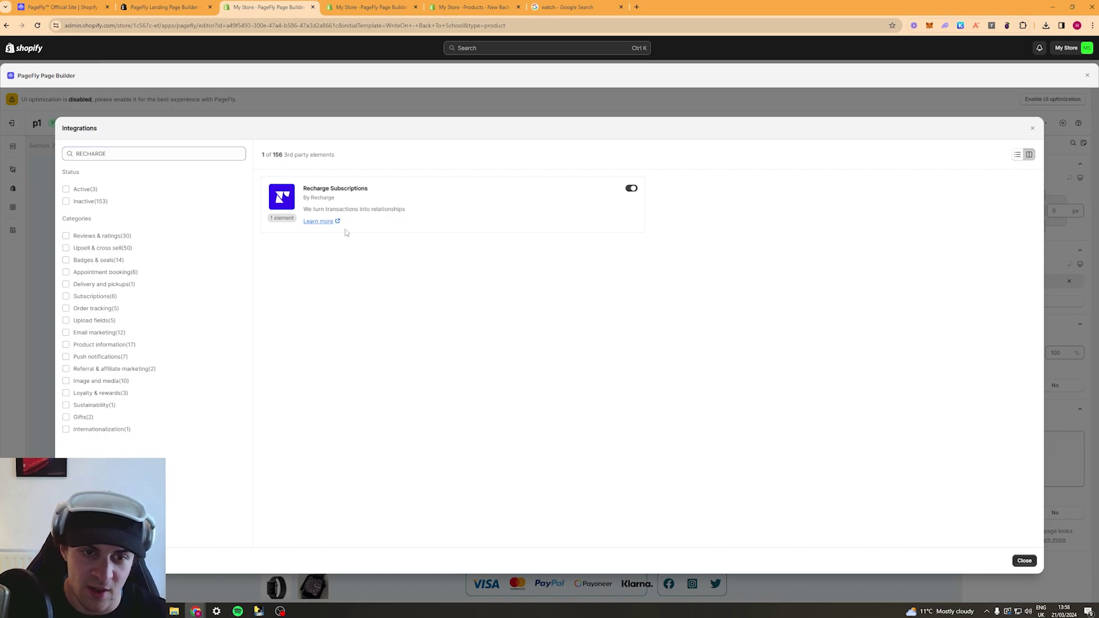
{"action": "left_click", "coordinate": [1032, 128]}
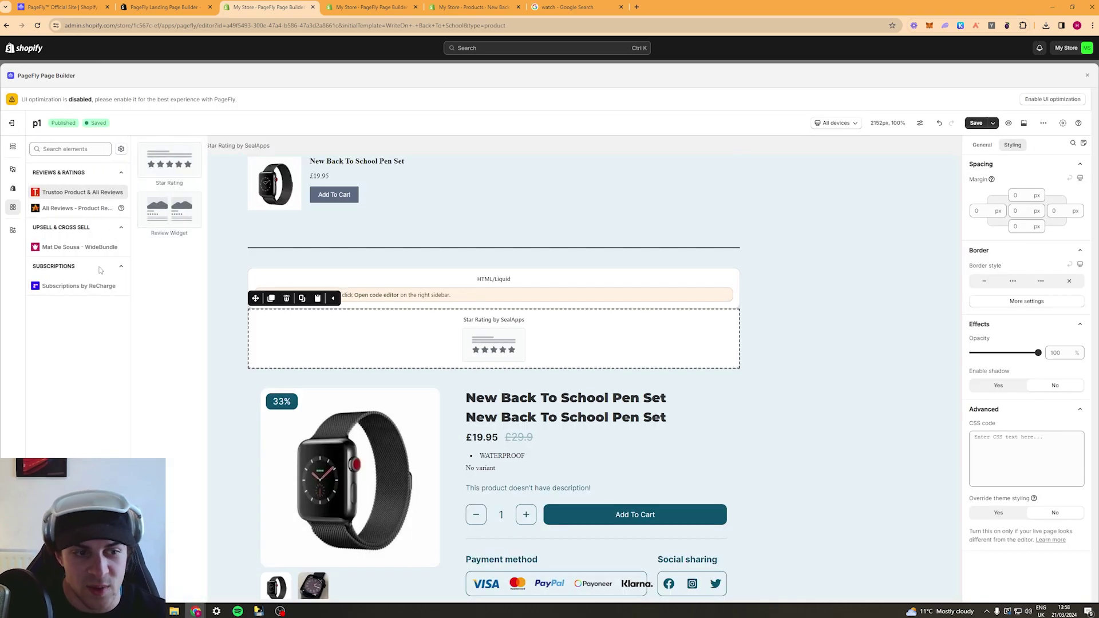
Browse the full catalogue of extra third-party applications and close it.
{"action": "left_click", "coordinate": [12, 231]}
{"action": "scroll", "coordinate": [576, 277], "scroll_direction": "down", "scroll_amount": 12}
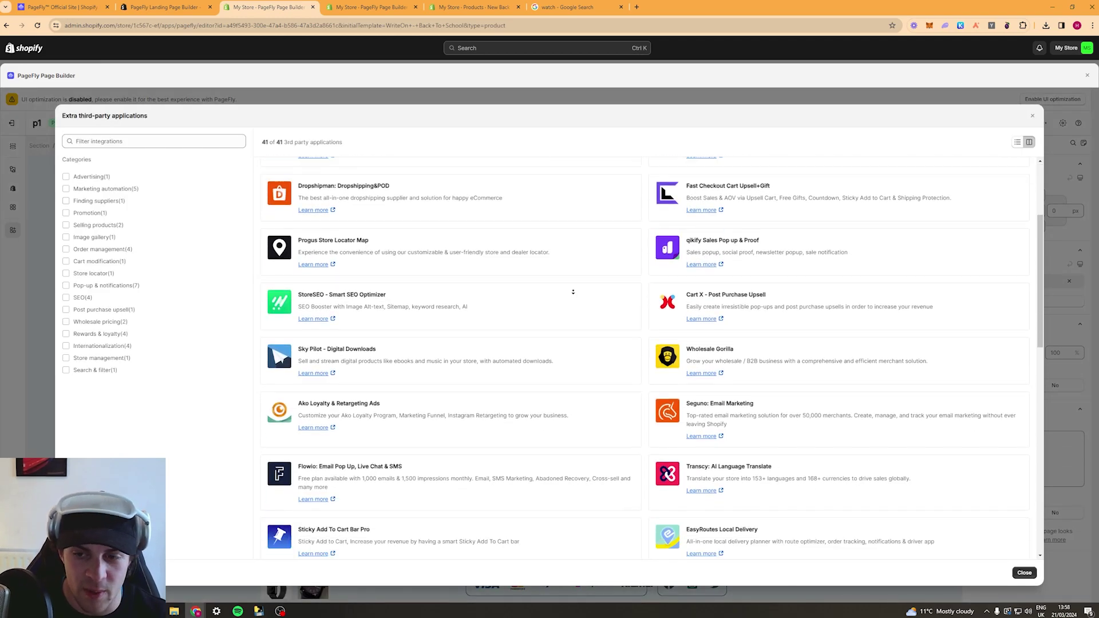
{"action": "scroll", "coordinate": [788, 310], "scroll_direction": "up", "scroll_amount": 1}
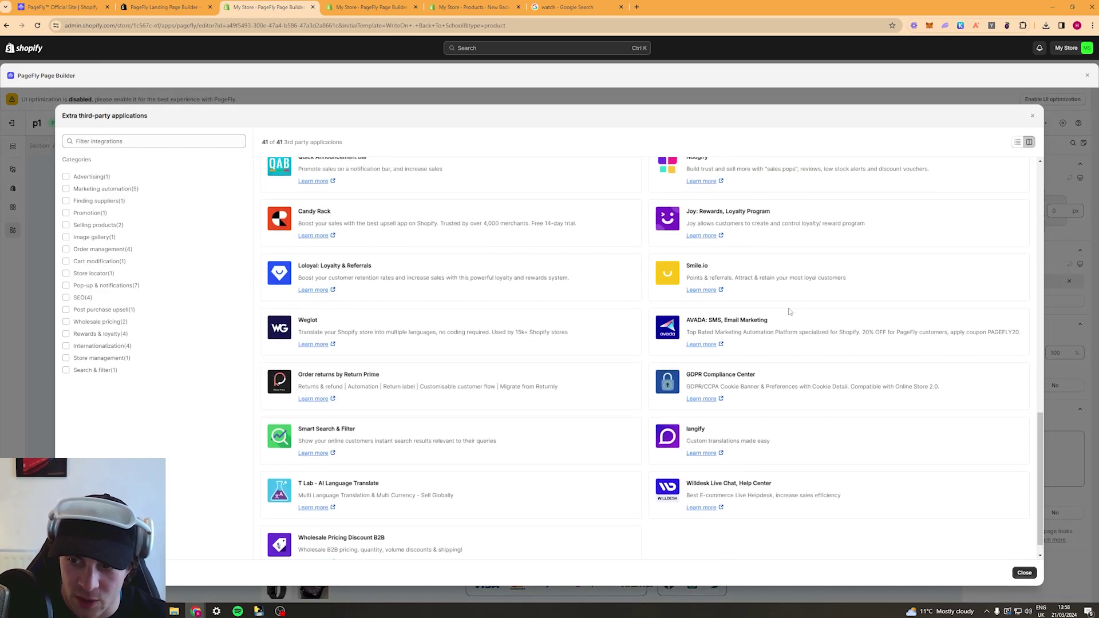
{"action": "scroll", "coordinate": [357, 307], "scroll_direction": "up", "scroll_amount": 10}
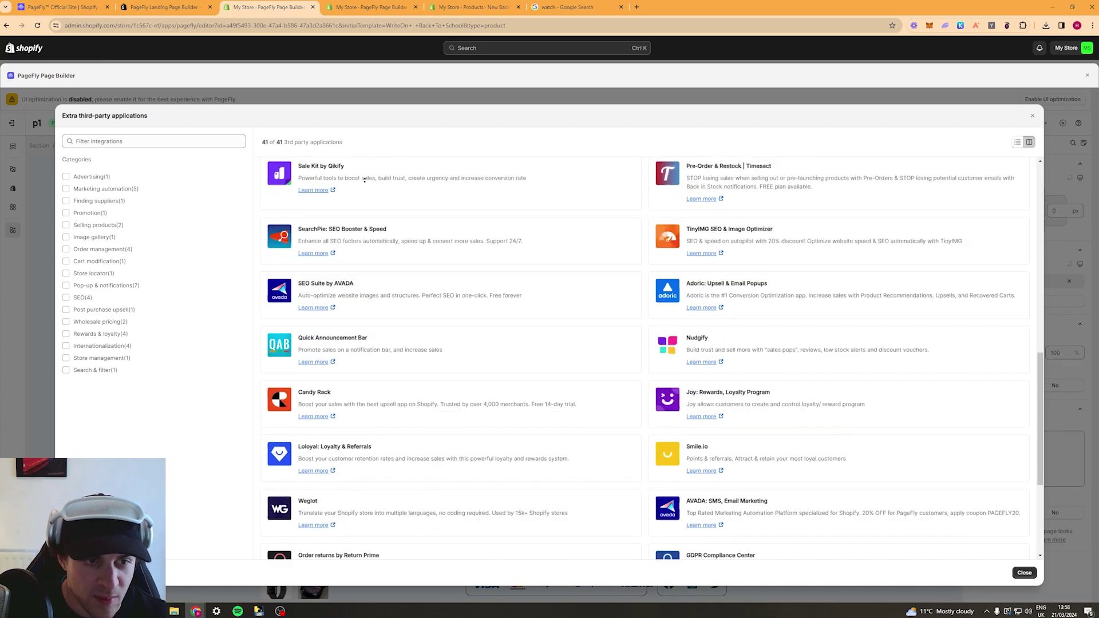
{"action": "left_click", "coordinate": [1031, 118]}
{"action": "left_click", "coordinate": [13, 229]}
{"action": "left_click", "coordinate": [41, 178]}
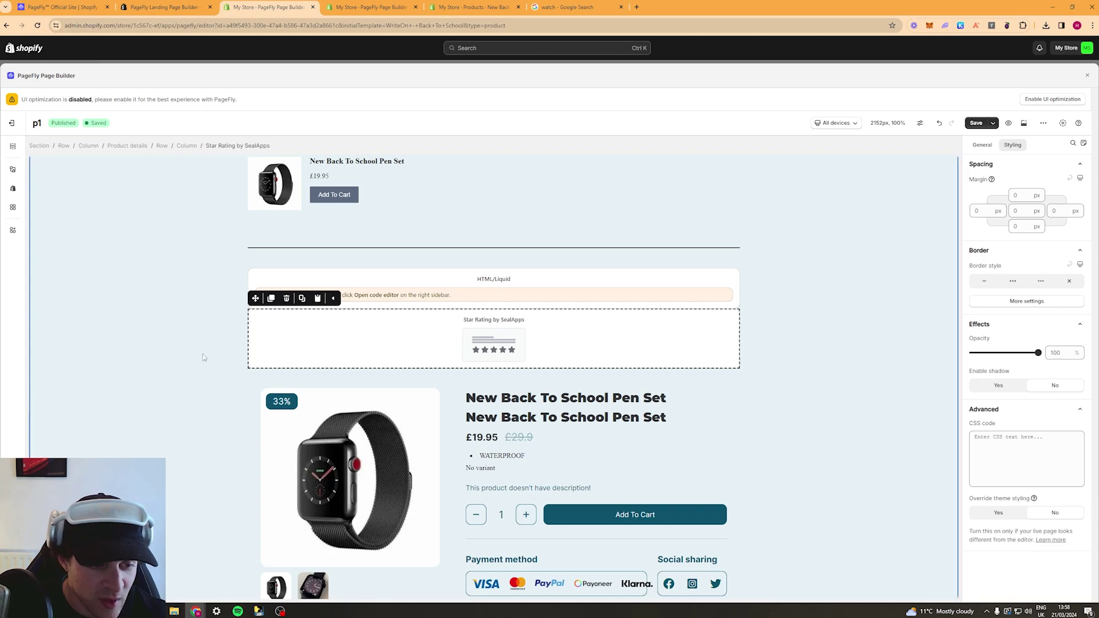
Look over the page's sections and view the save and publish options.
{"action": "left_click", "coordinate": [88, 348]}
{"action": "scroll", "coordinate": [893, 257], "scroll_direction": "down", "scroll_amount": 7}
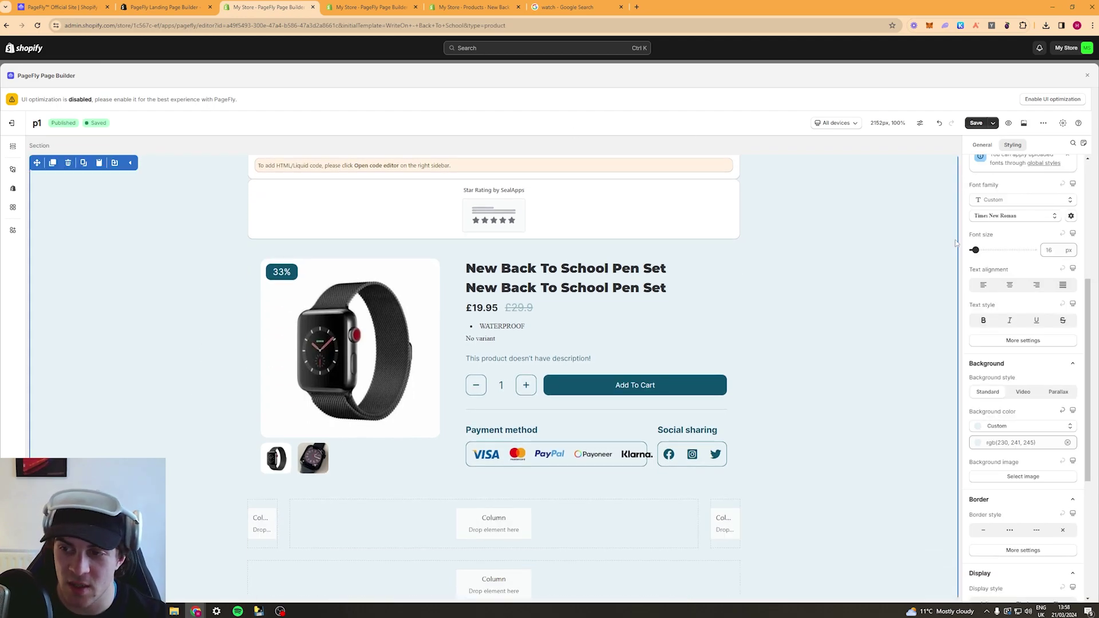
{"action": "scroll", "coordinate": [878, 222], "scroll_direction": "down", "scroll_amount": 10}
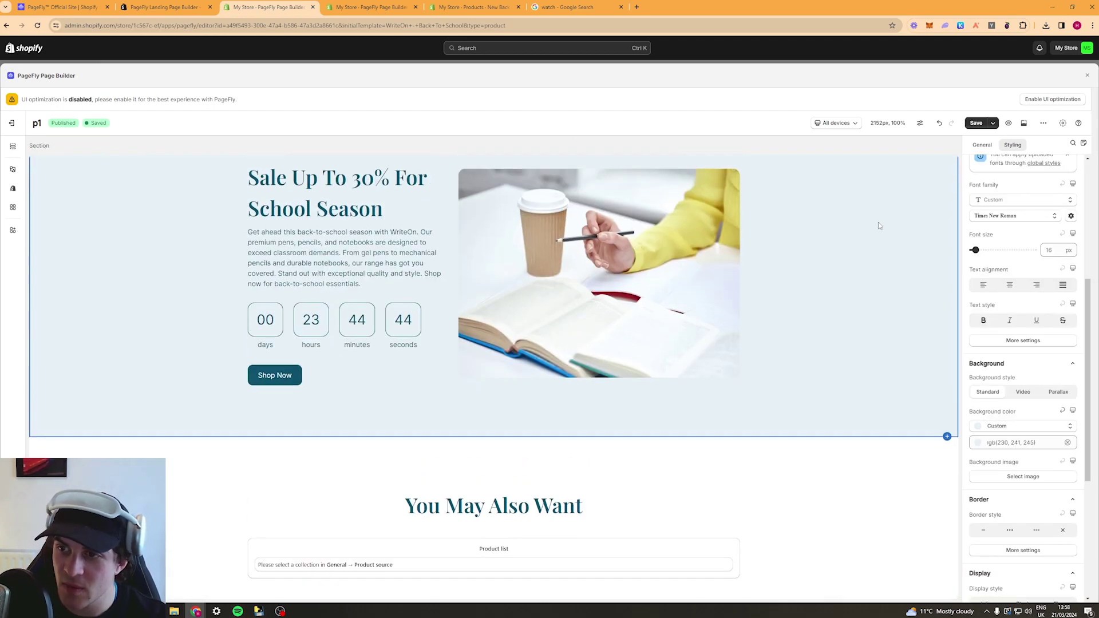
{"action": "scroll", "coordinate": [878, 222], "scroll_direction": "up", "scroll_amount": 10}
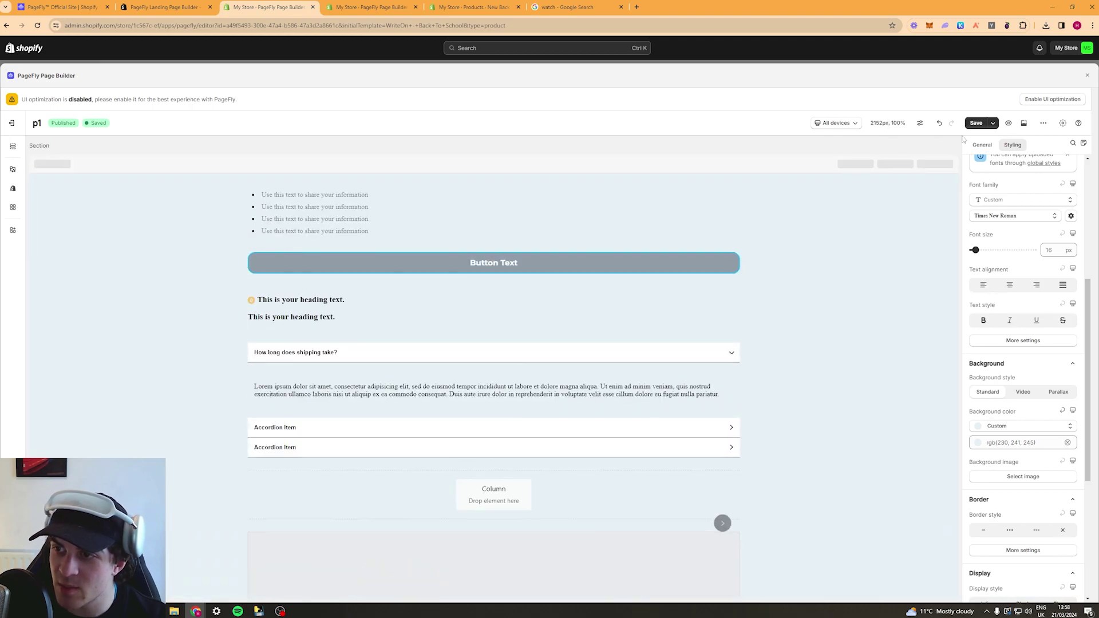
{"action": "left_click", "coordinate": [994, 125]}
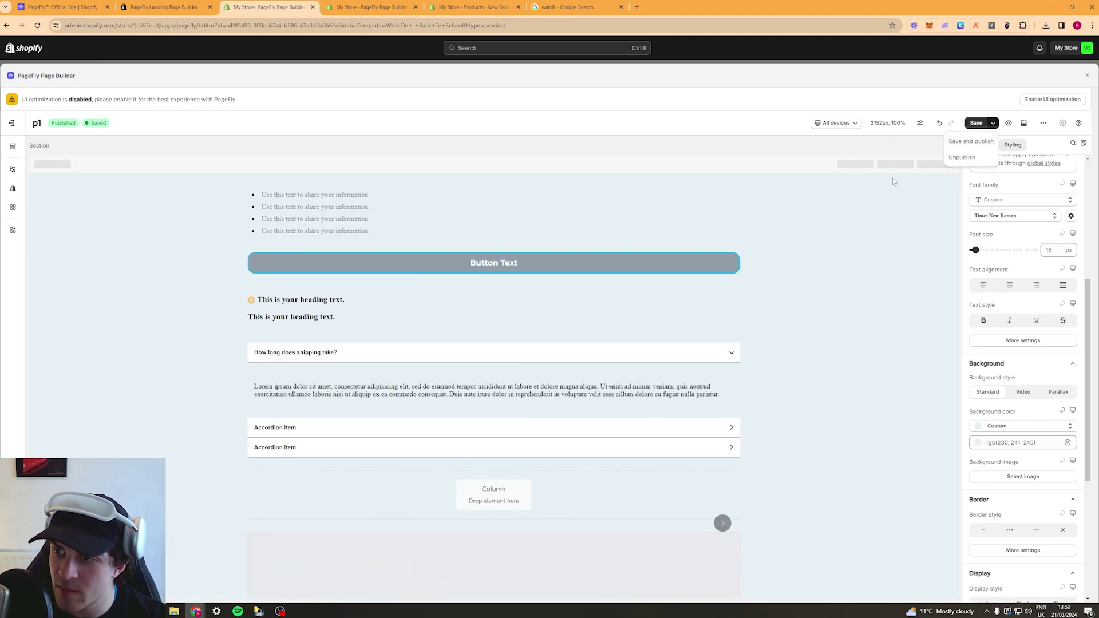
{"action": "left_click", "coordinate": [897, 242]}
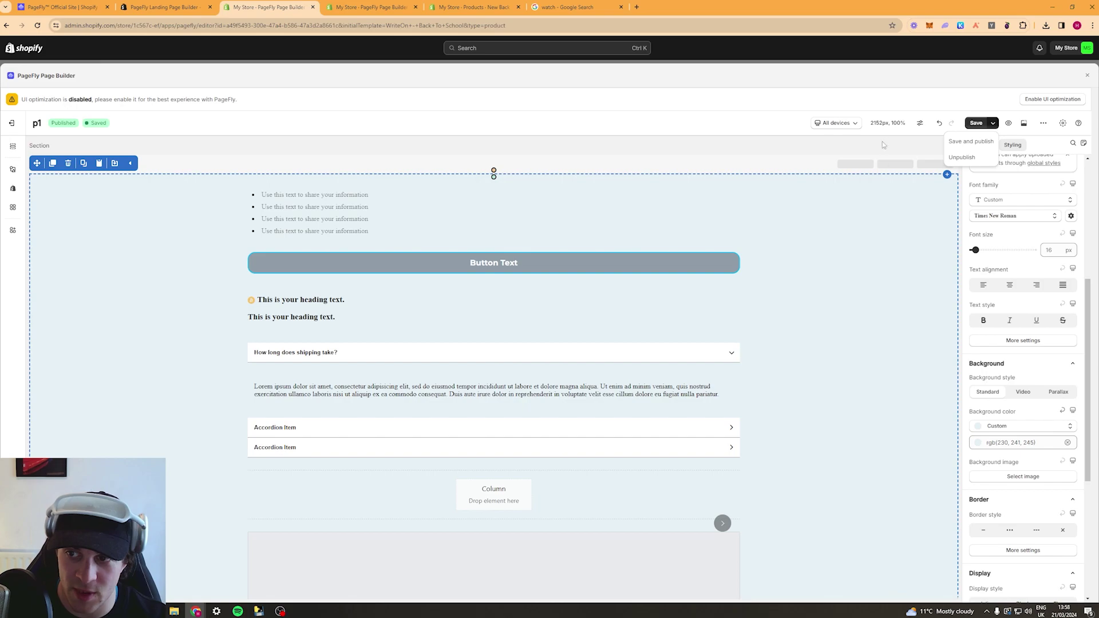
Preview the page in the laptop, tablet and mobile layouts, and return to the all-devices view.
{"action": "left_click", "coordinate": [855, 123]}
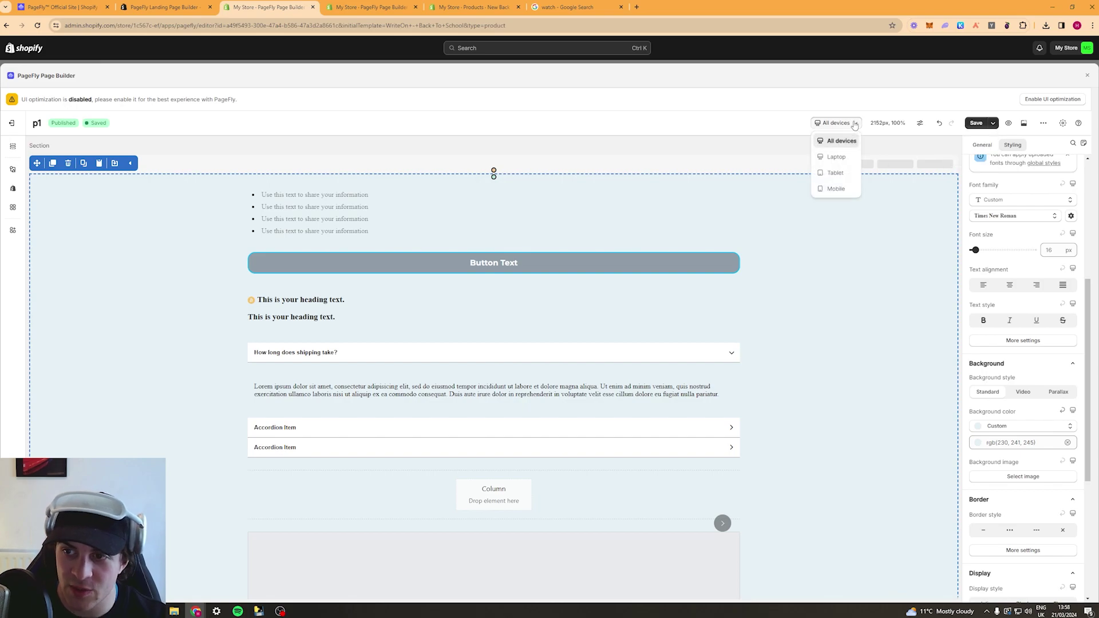
{"action": "left_click", "coordinate": [834, 157]}
{"action": "left_click", "coordinate": [838, 175]}
{"action": "left_click", "coordinate": [841, 123]}
{"action": "left_click", "coordinate": [841, 188]}
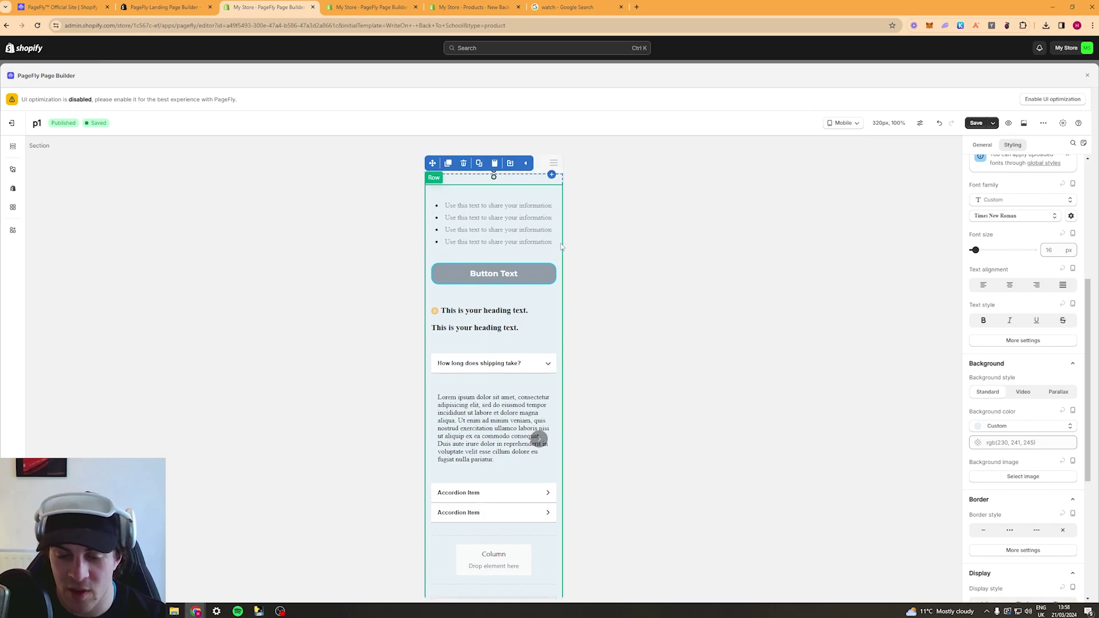
{"action": "left_click", "coordinate": [842, 122]}
{"action": "left_click", "coordinate": [838, 143]}
In the mobile layout, set the upper product title's font size to 23 px and save the page.
{"action": "left_click", "coordinate": [842, 123]}
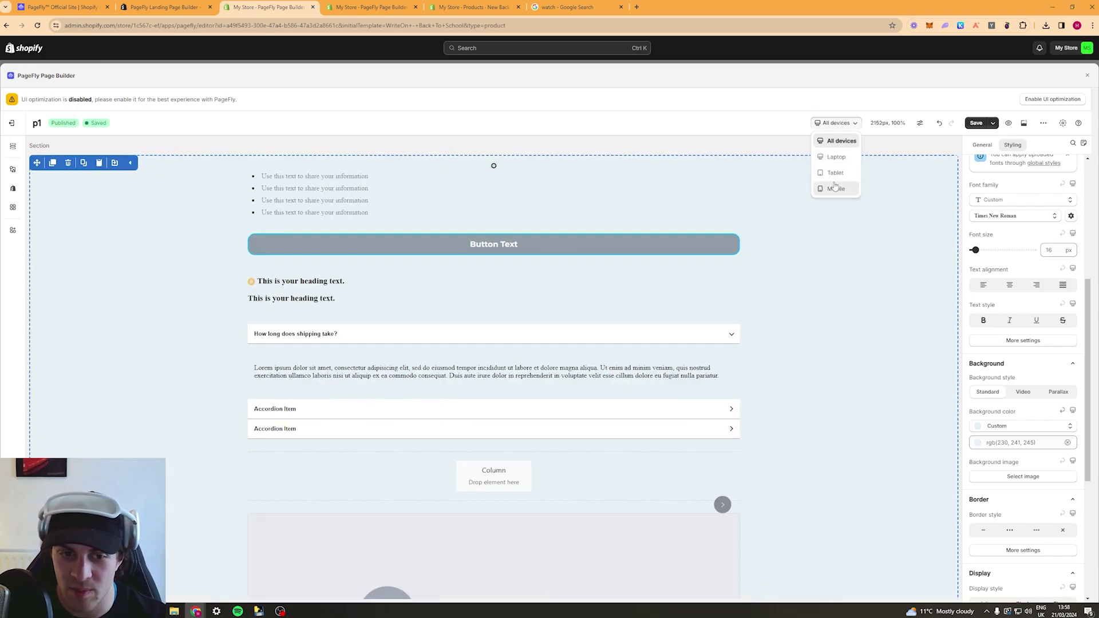
{"action": "left_click", "coordinate": [840, 189]}
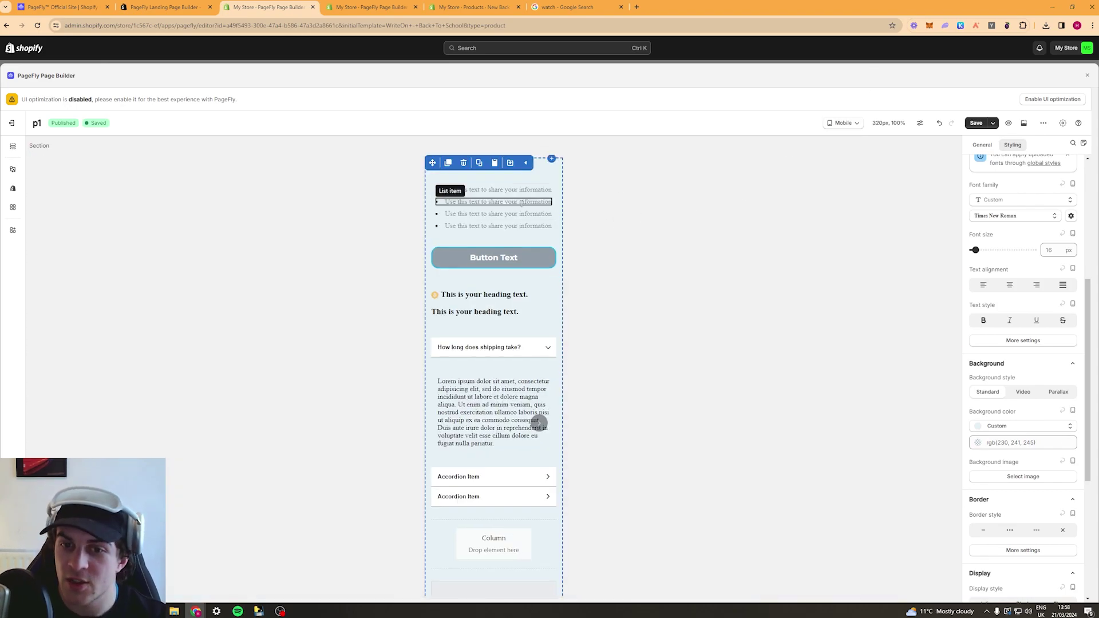
{"action": "left_click", "coordinate": [842, 122]}
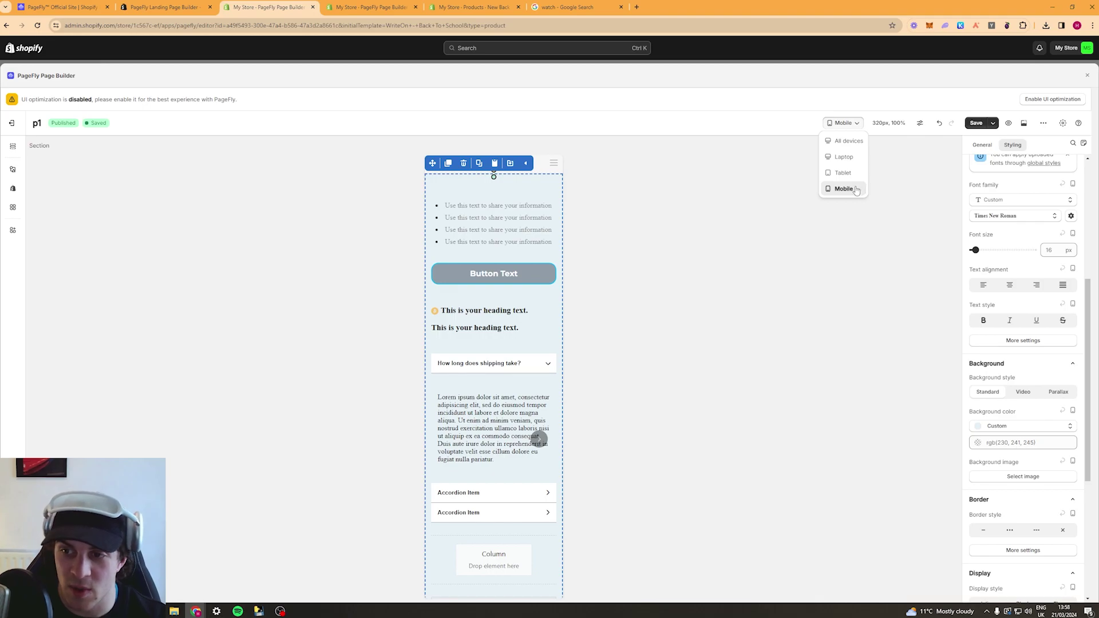
{"action": "left_click", "coordinate": [478, 204]}
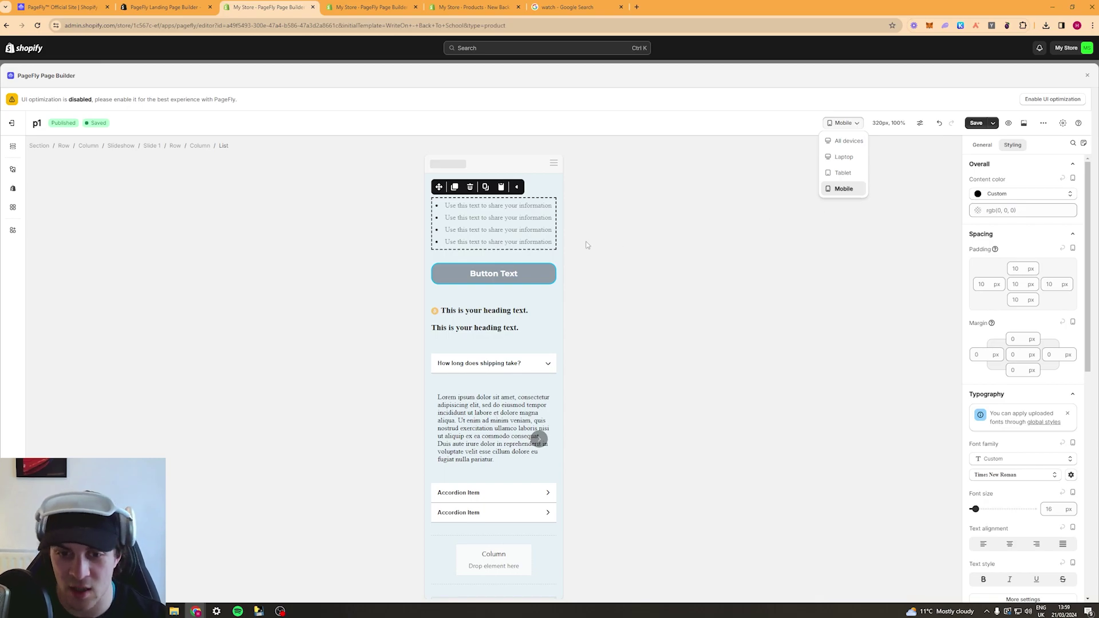
{"action": "scroll", "coordinate": [605, 244], "scroll_direction": "down", "scroll_amount": 7}
{"action": "scroll", "coordinate": [625, 282], "scroll_direction": "down", "scroll_amount": 5}
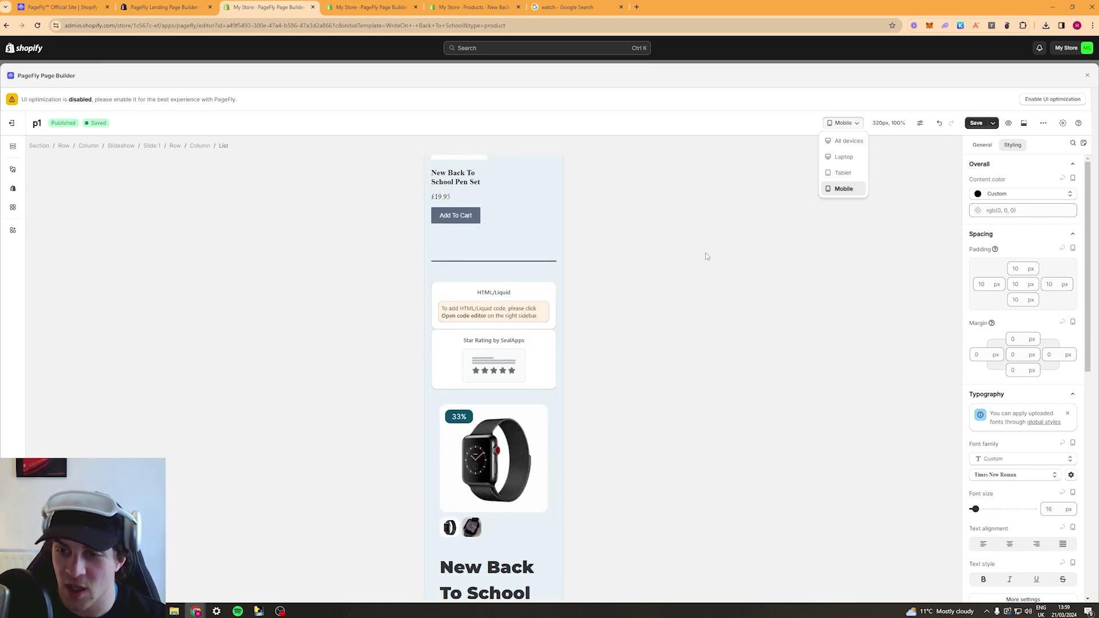
{"action": "scroll", "coordinate": [498, 318], "scroll_direction": "down", "scroll_amount": 5}
{"action": "scroll", "coordinate": [499, 318], "scroll_direction": "up", "scroll_amount": 1}
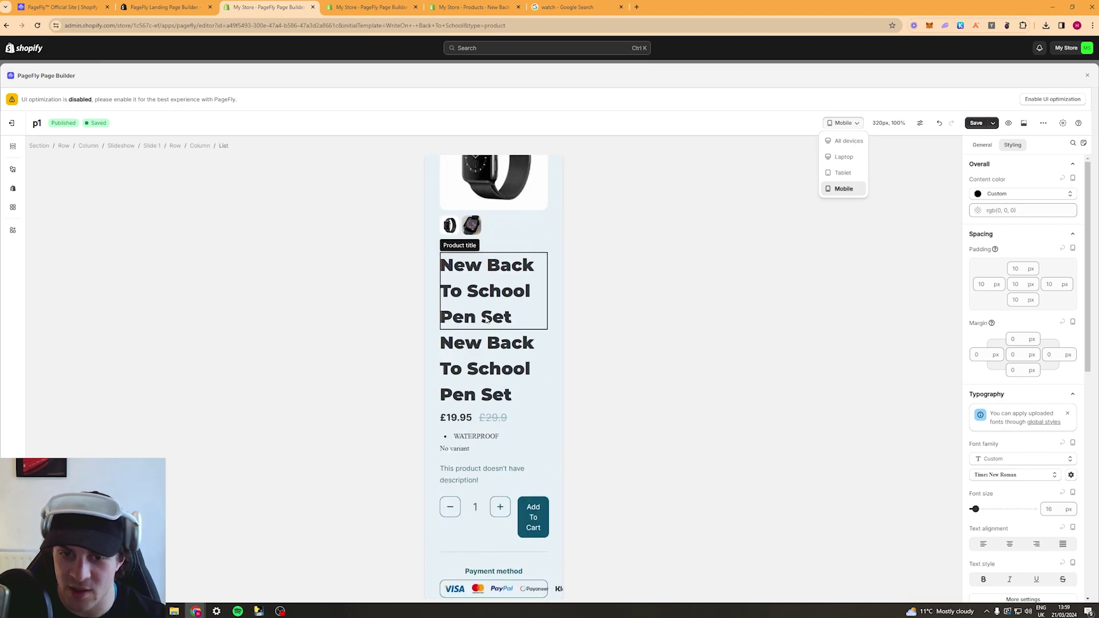
{"action": "left_click", "coordinate": [492, 303]}
{"action": "scroll", "coordinate": [559, 278], "scroll_direction": "down", "scroll_amount": 1}
{"action": "left_click_drag", "start_coordinate": [985, 549], "coordinate": [977, 549]}
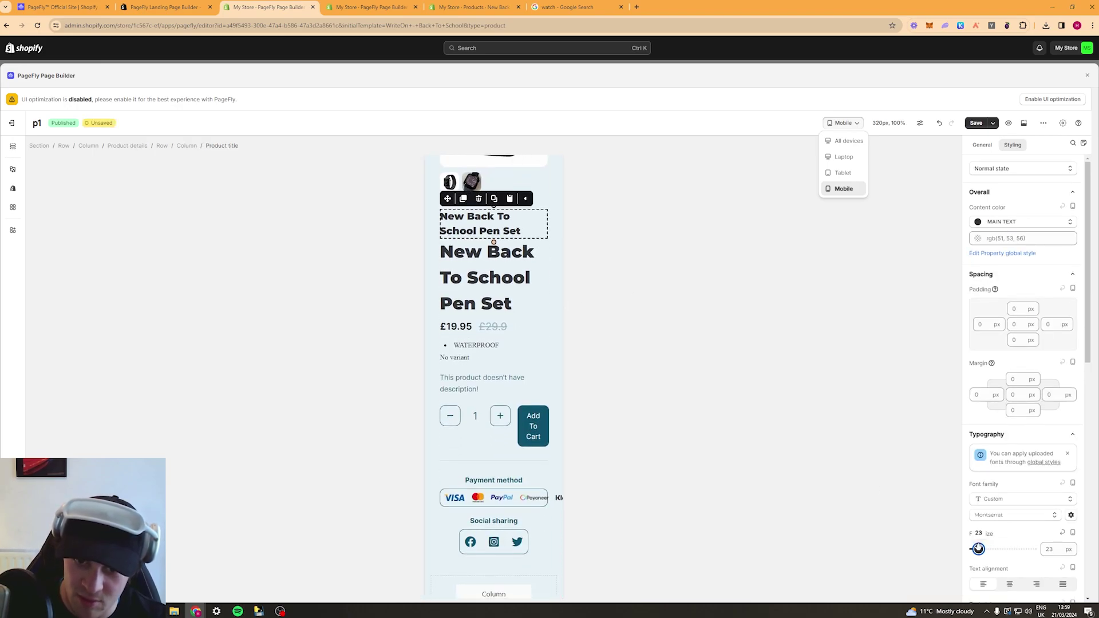
{"action": "key", "text": "ctrl+s"}
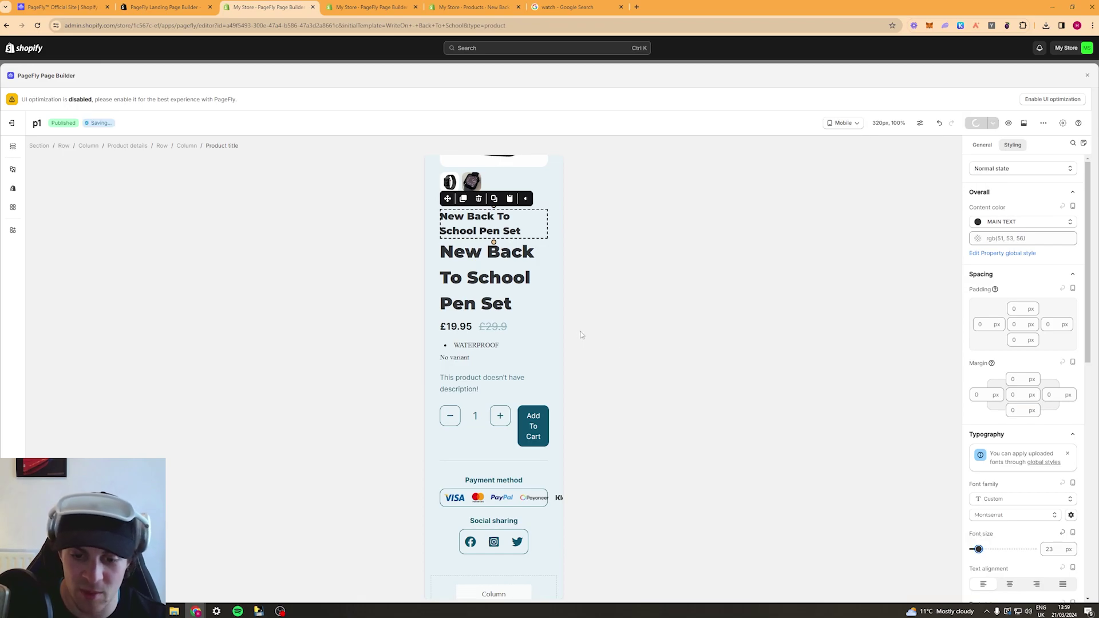
{"action": "scroll", "coordinate": [582, 333], "scroll_direction": "down", "scroll_amount": 5}
{"action": "scroll", "coordinate": [495, 322], "scroll_direction": "up", "scroll_amount": 10}
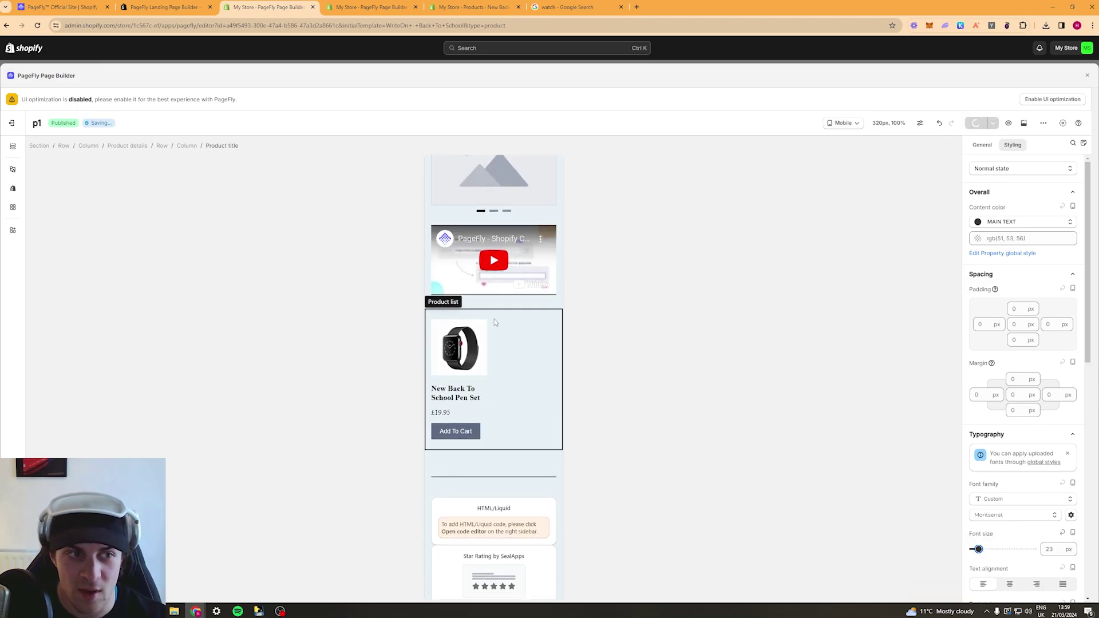